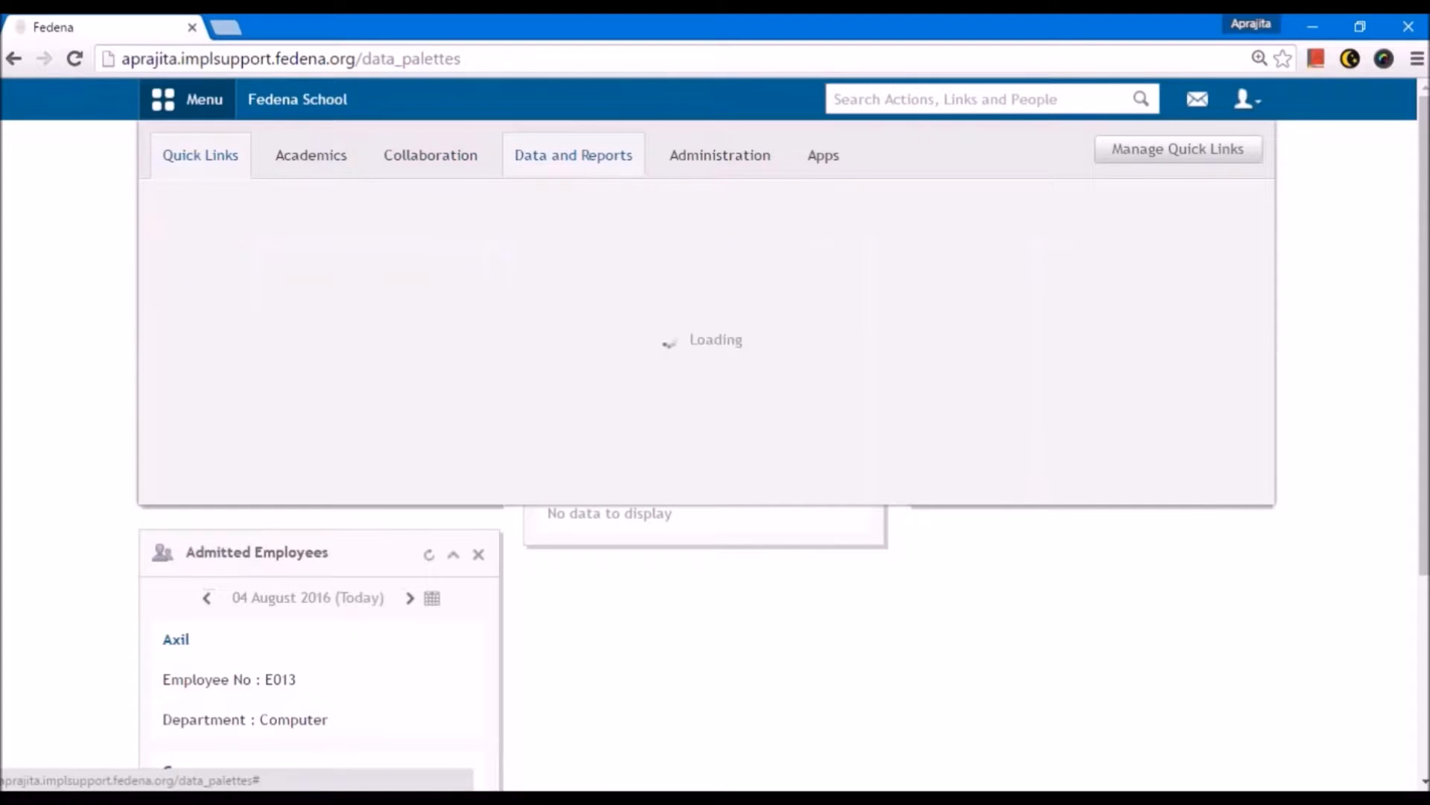
- Start a new CSV format in Custom Imports and choose Employee Admission as its model
click(281, 229)
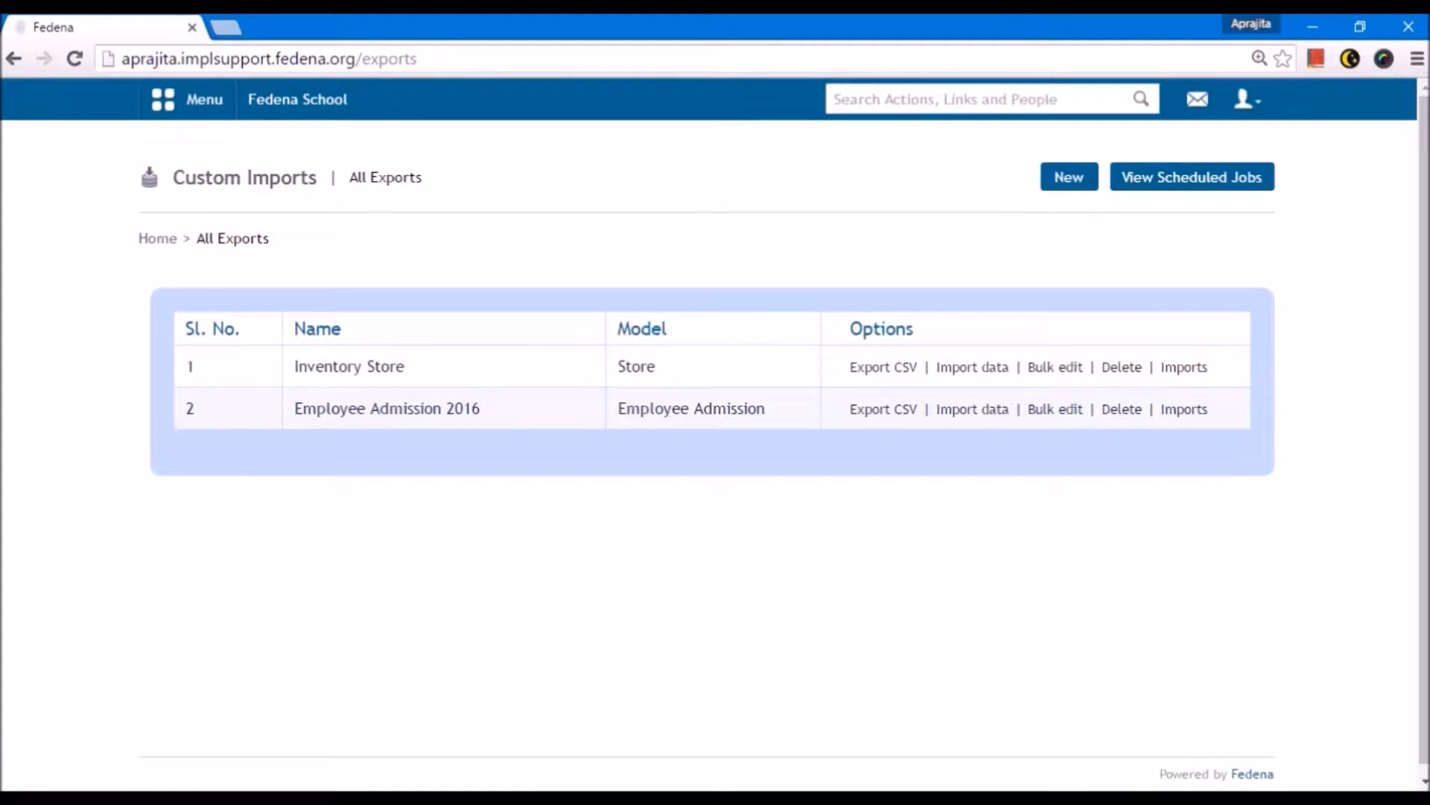
click(1067, 188)
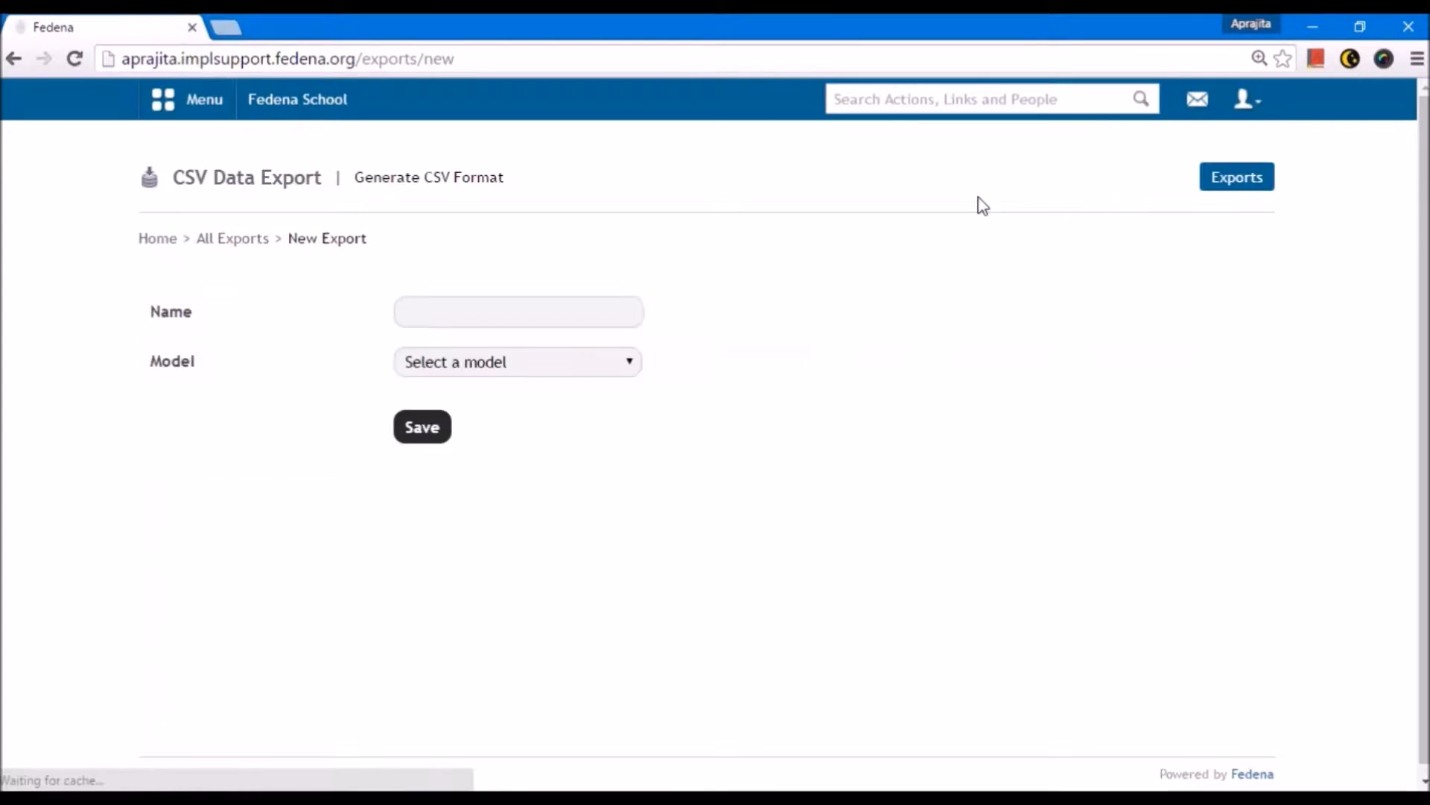
click(455, 367)
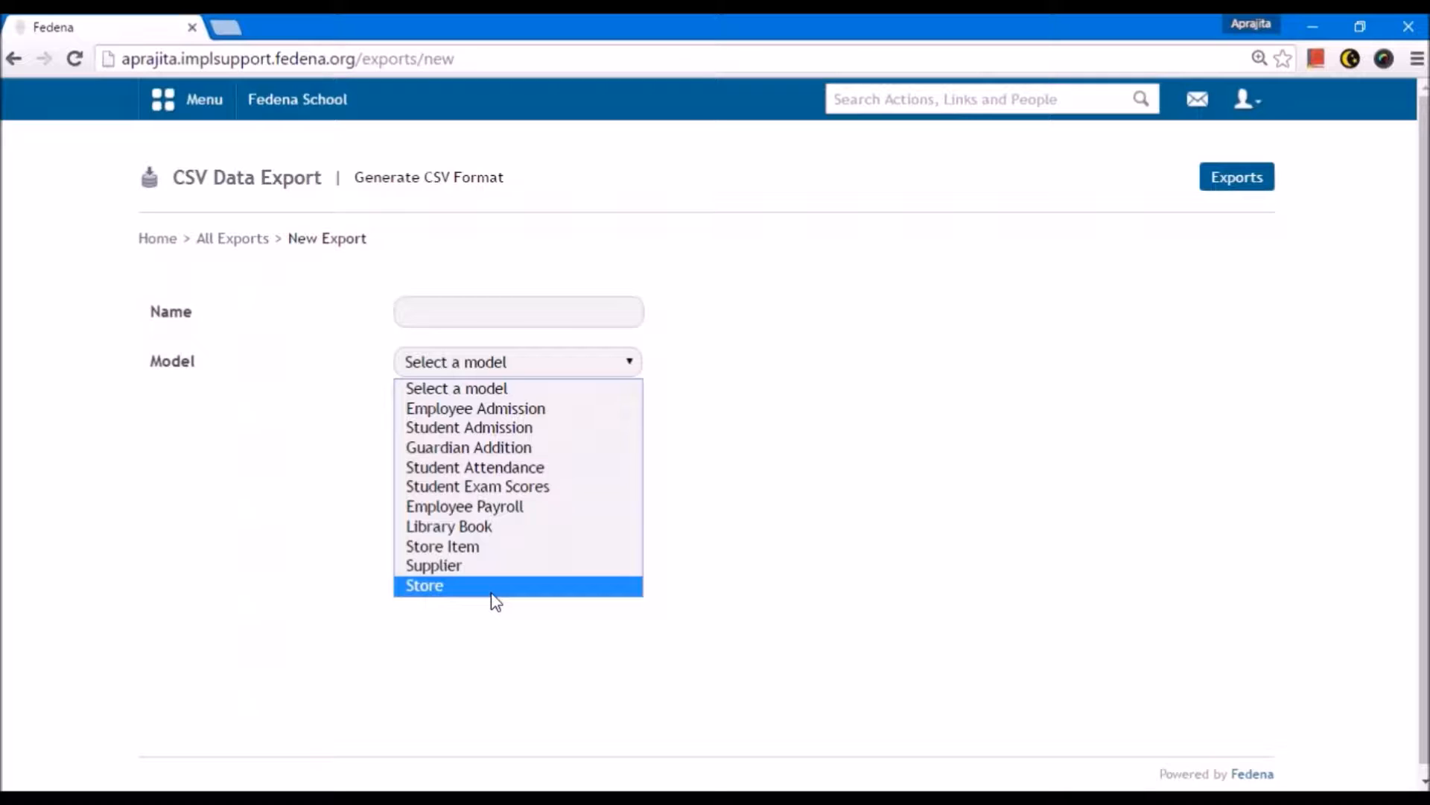
click(504, 410)
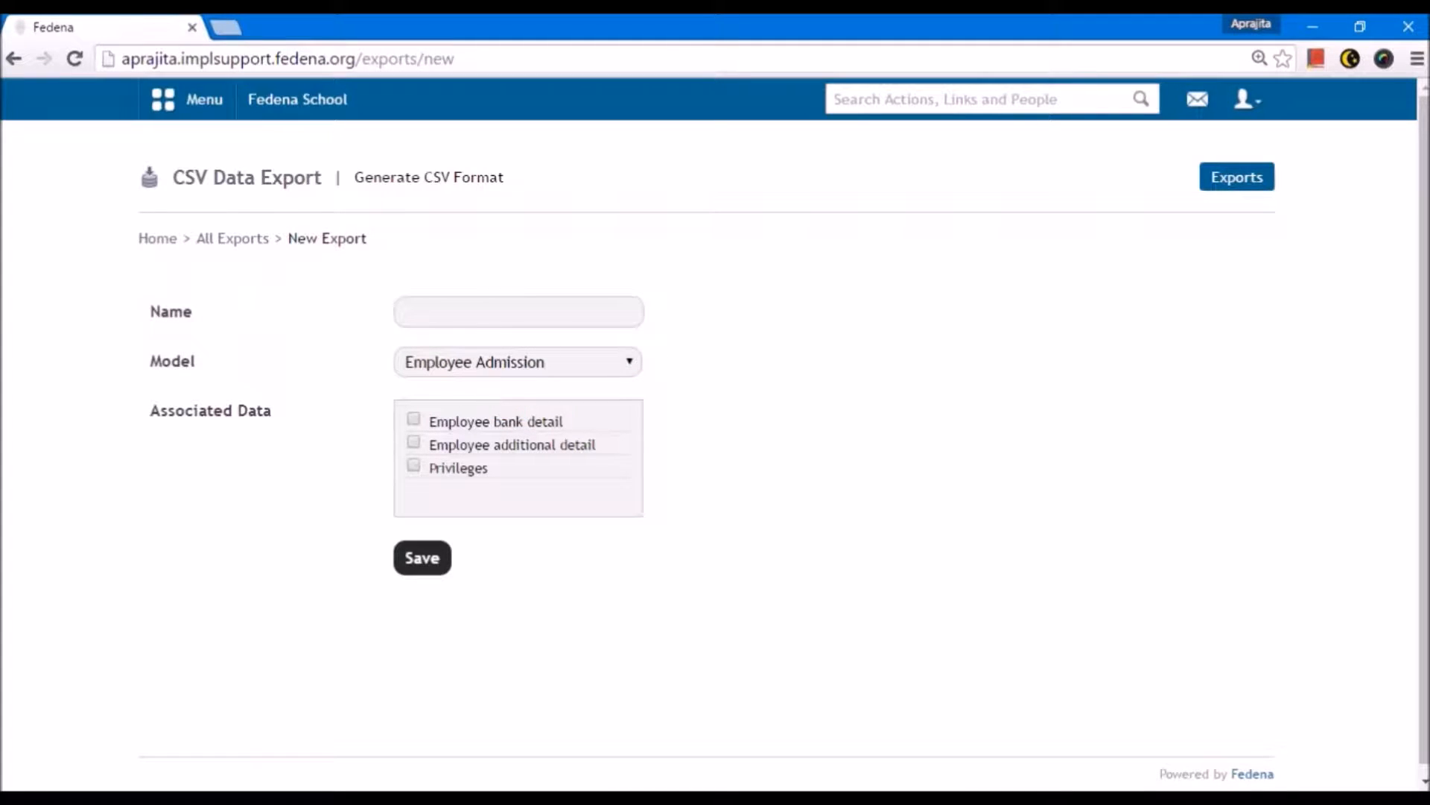
click(488, 371)
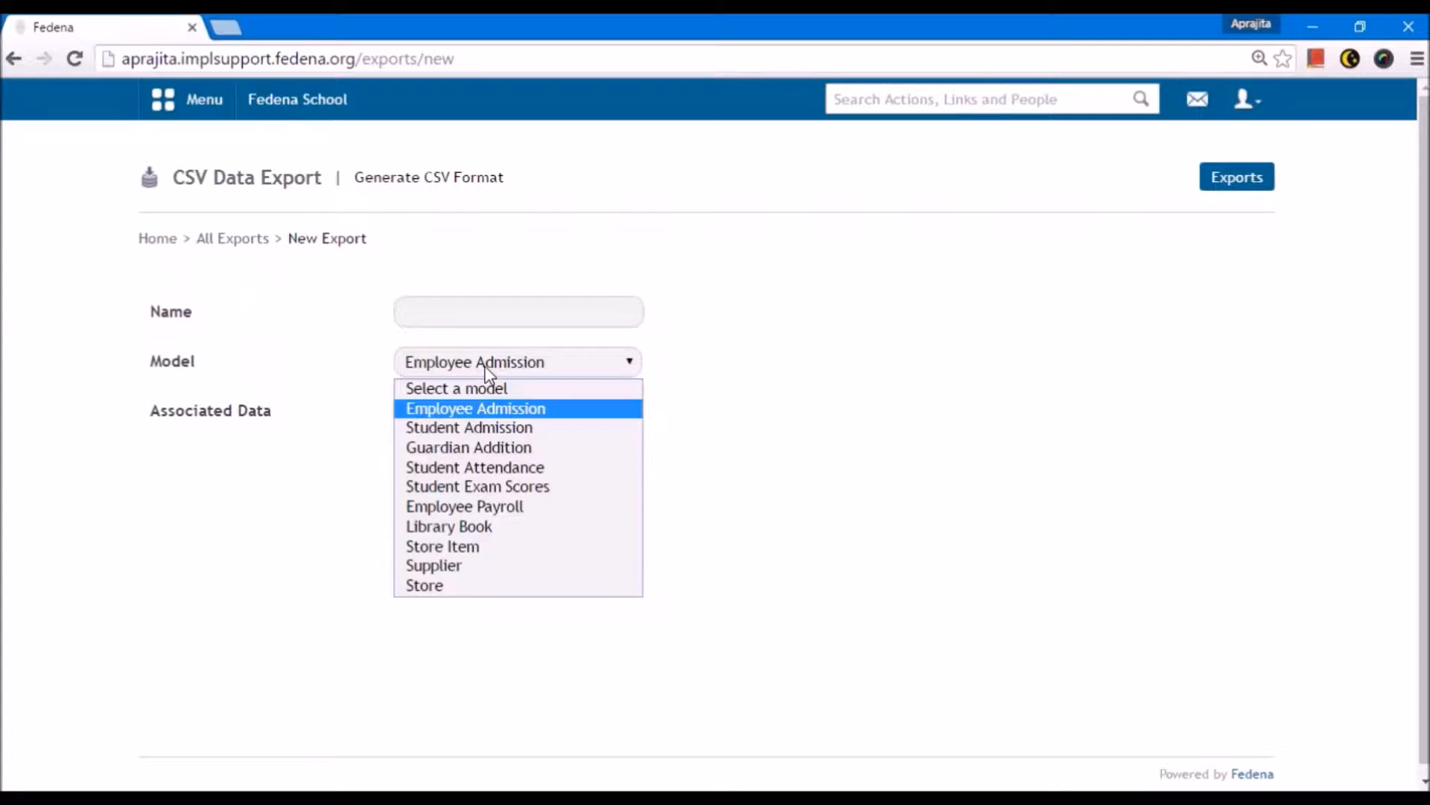
click(488, 371)
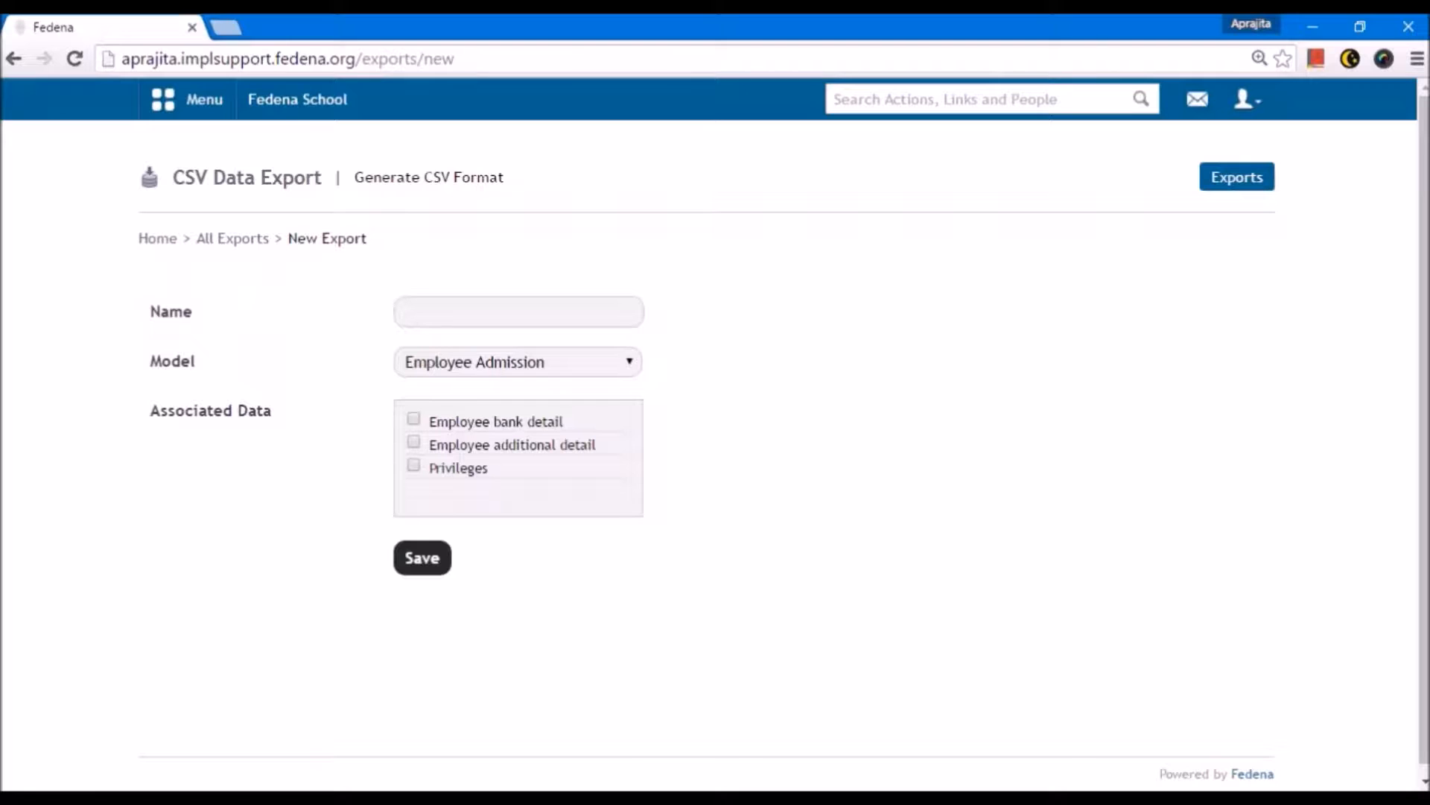
- Go to the Human Resource module's settings page
click(188, 99)
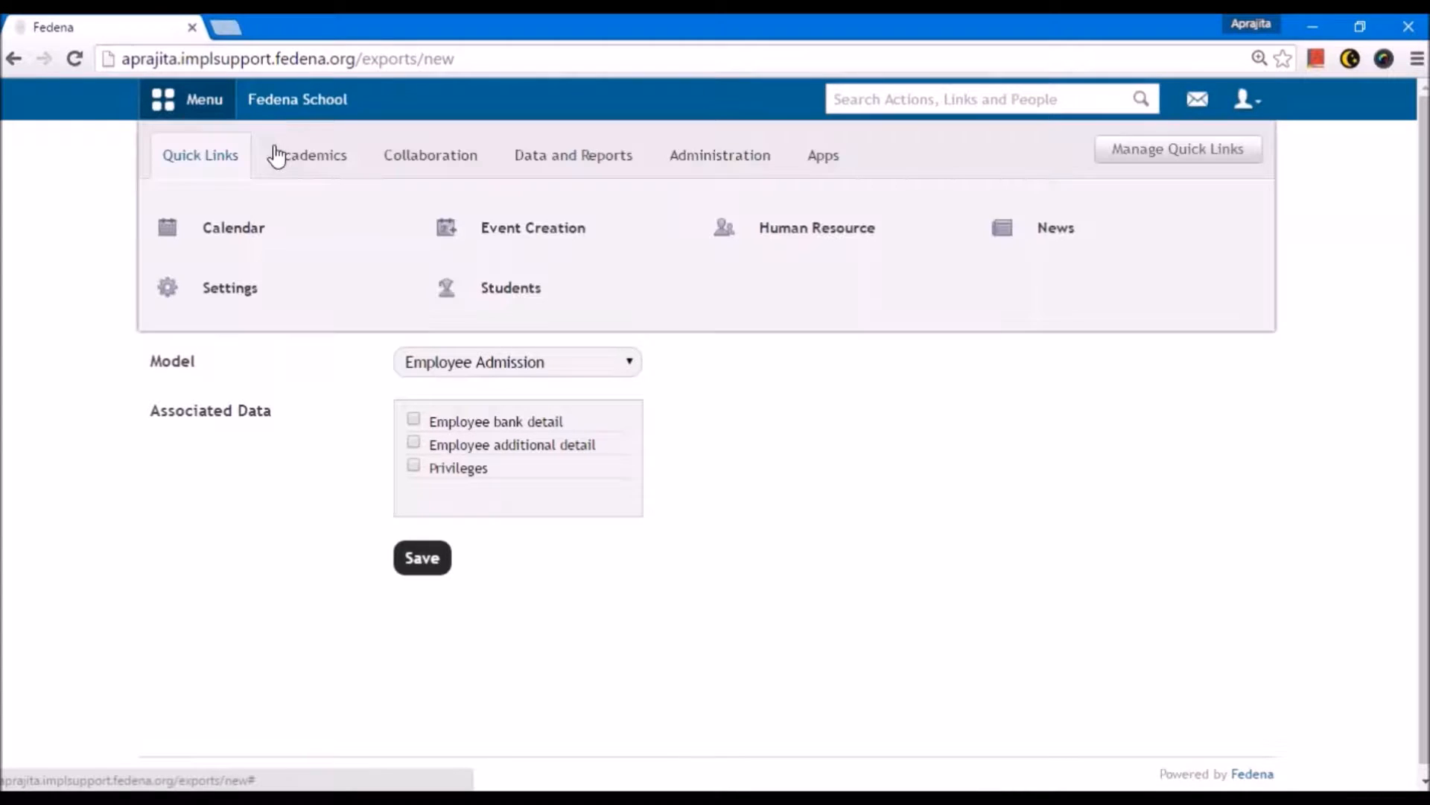
click(706, 165)
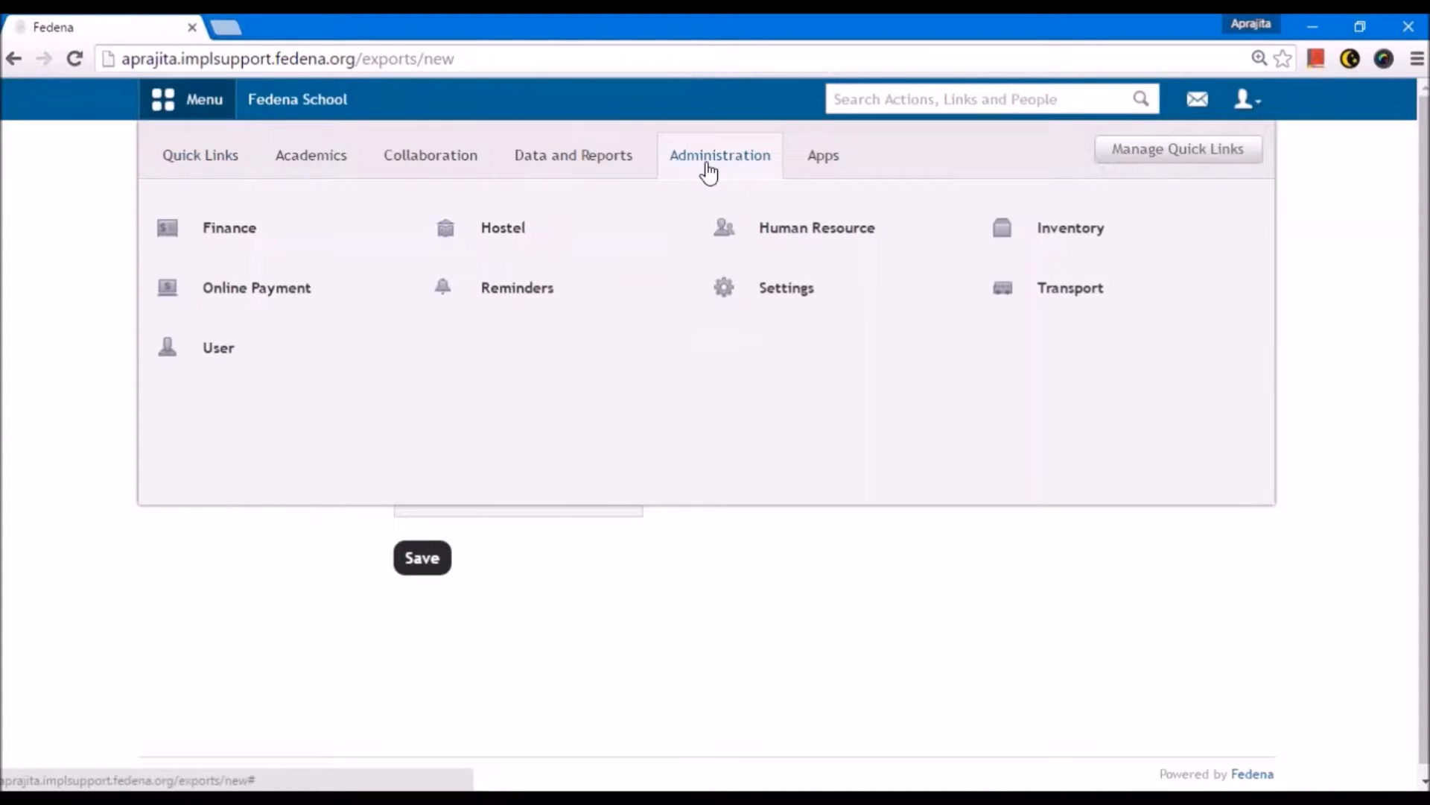
click(777, 229)
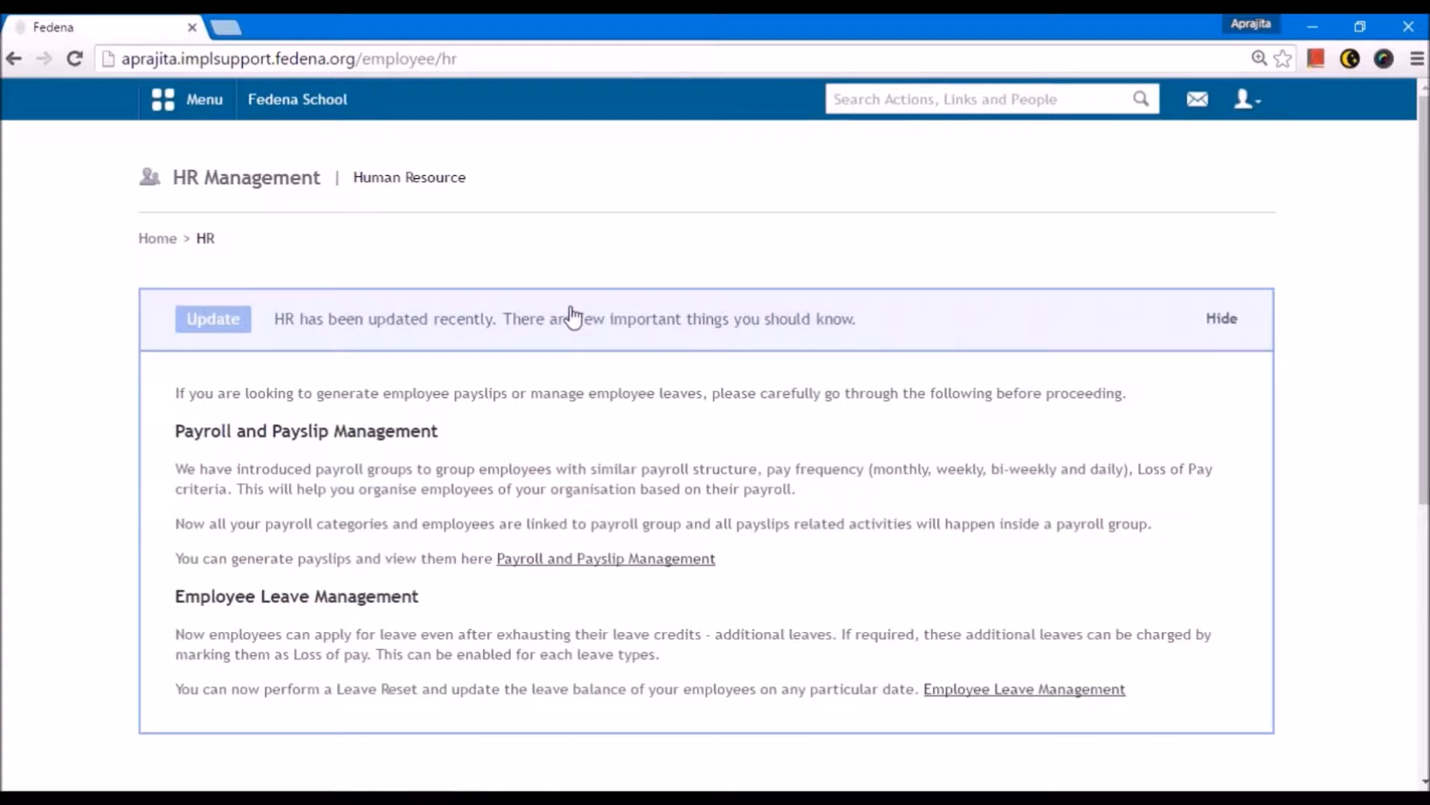
click(394, 432)
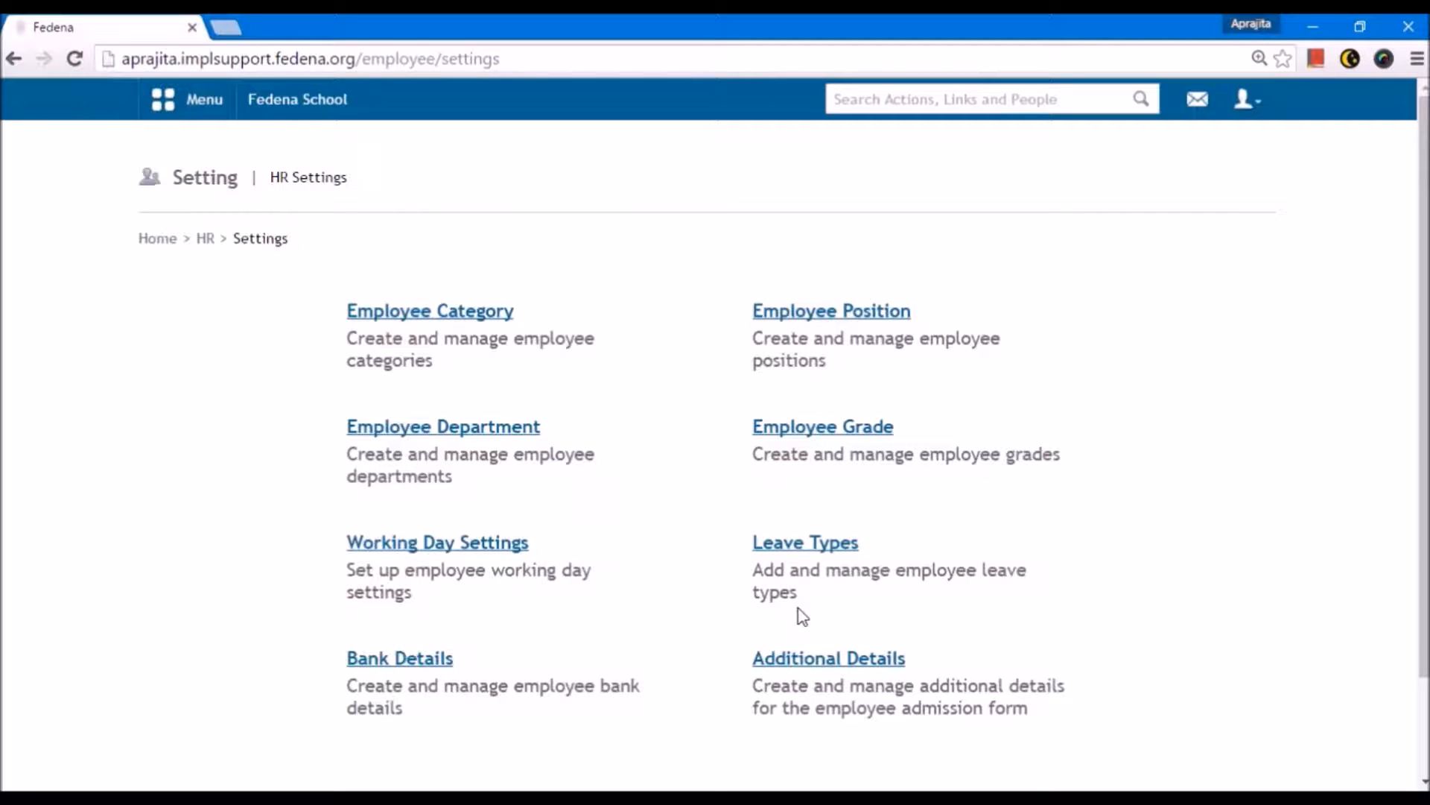
- Review the employee categories, positions and departments already defined in the HR settings
click(424, 317)
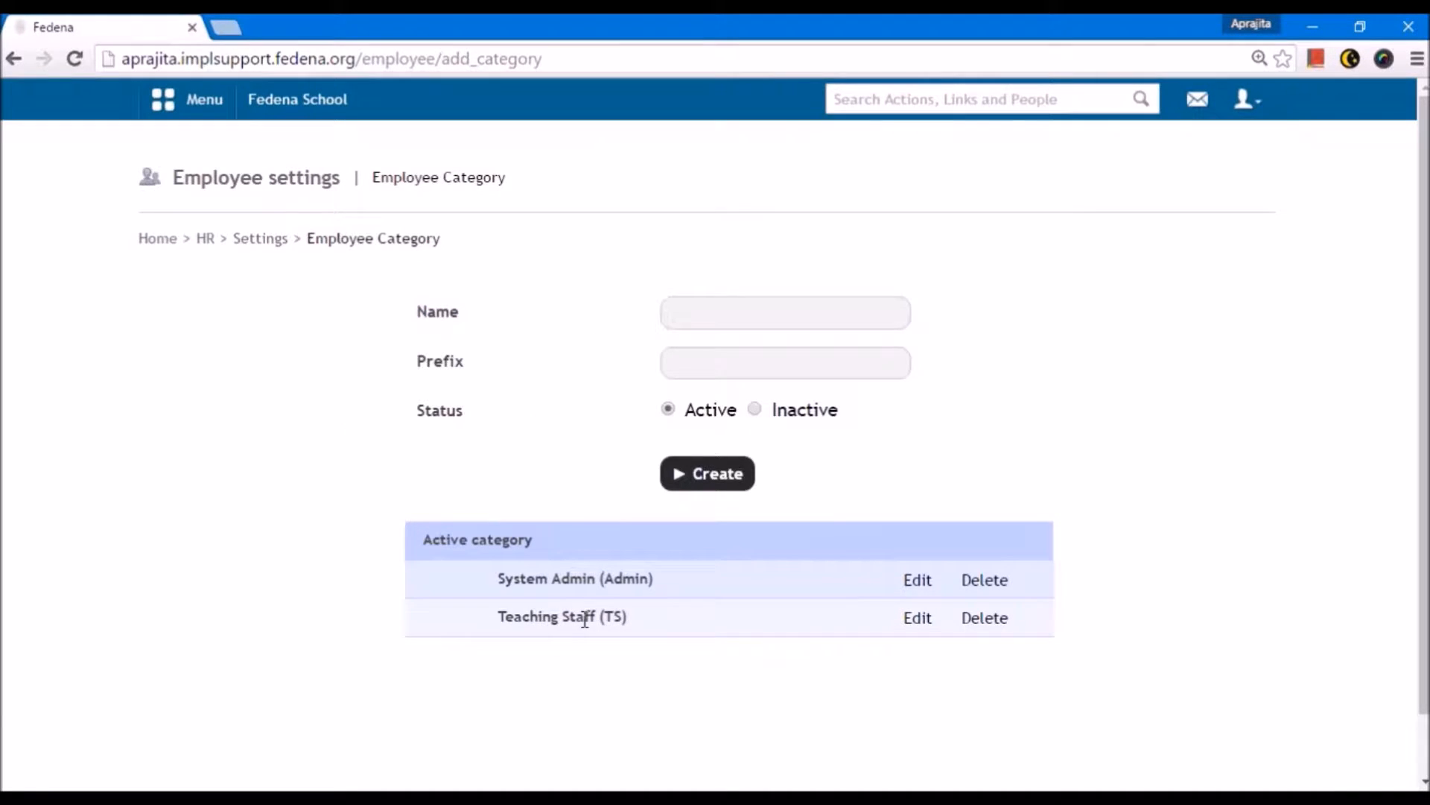
key(alt+Left)
click(797, 313)
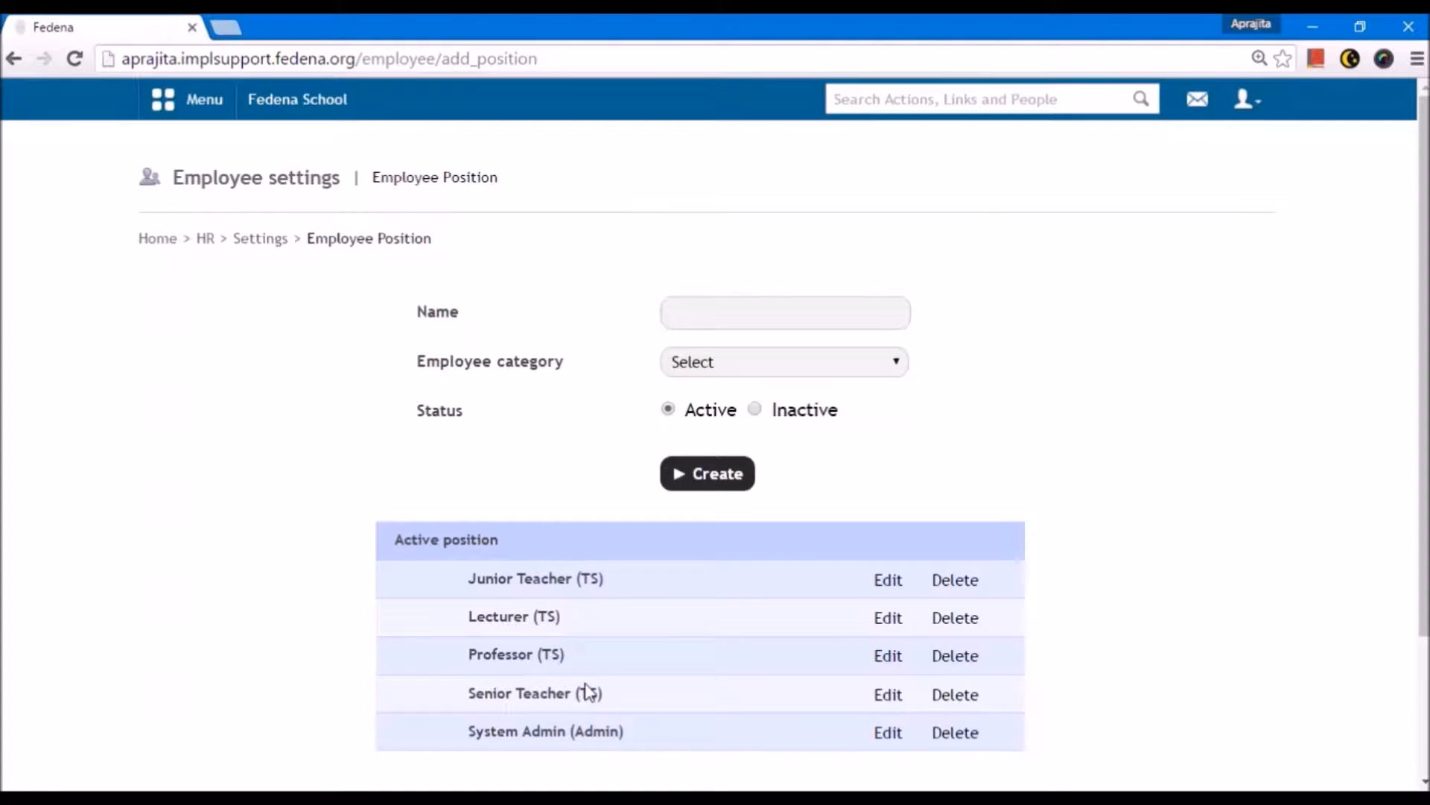
key(alt+Left)
click(504, 429)
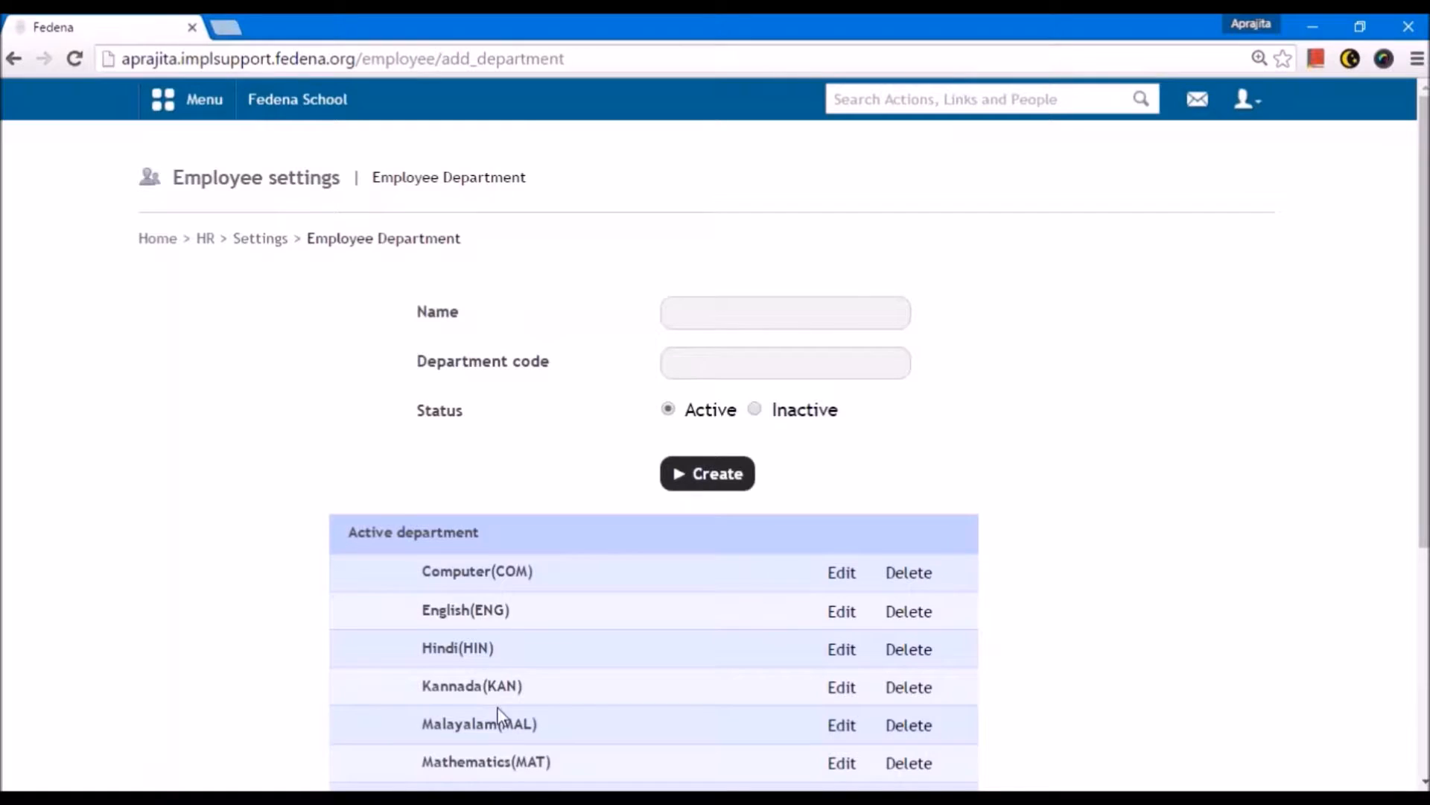
scroll(501, 716, down, 3)
scroll(500, 715, up, 3)
key(alt+Left)
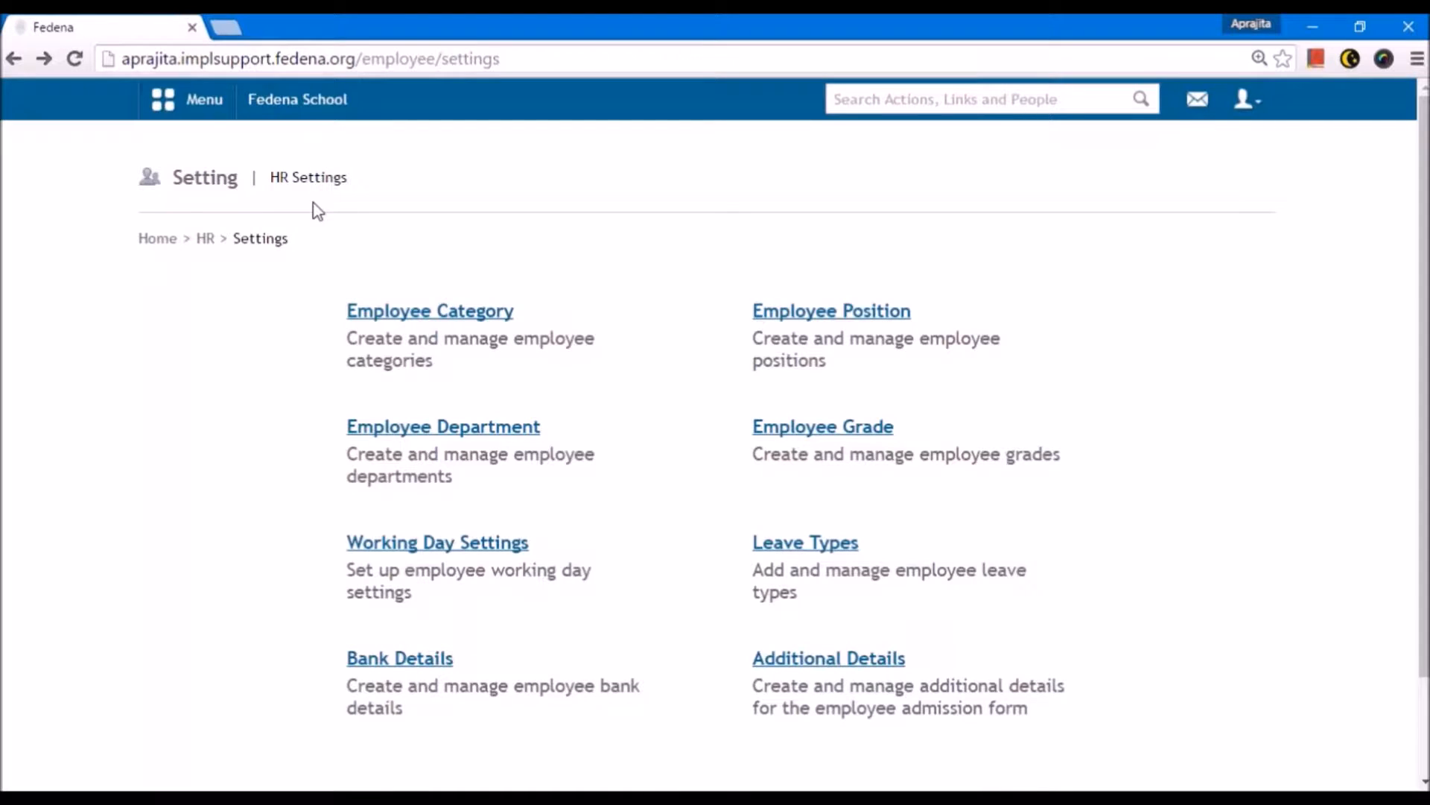
- Return to Custom Imports and create a new export format based on the Employee Admission model
click(201, 114)
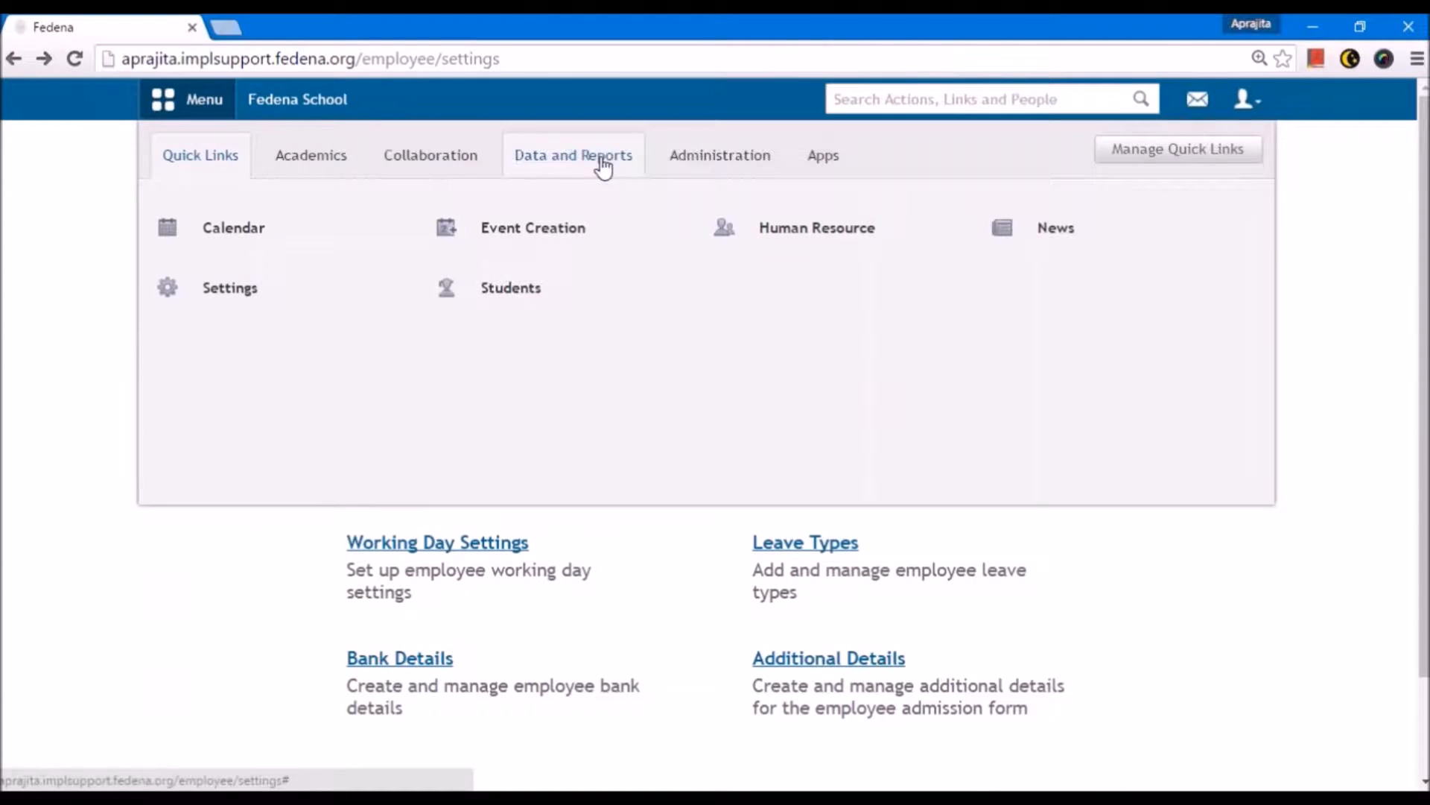
click(601, 160)
click(300, 222)
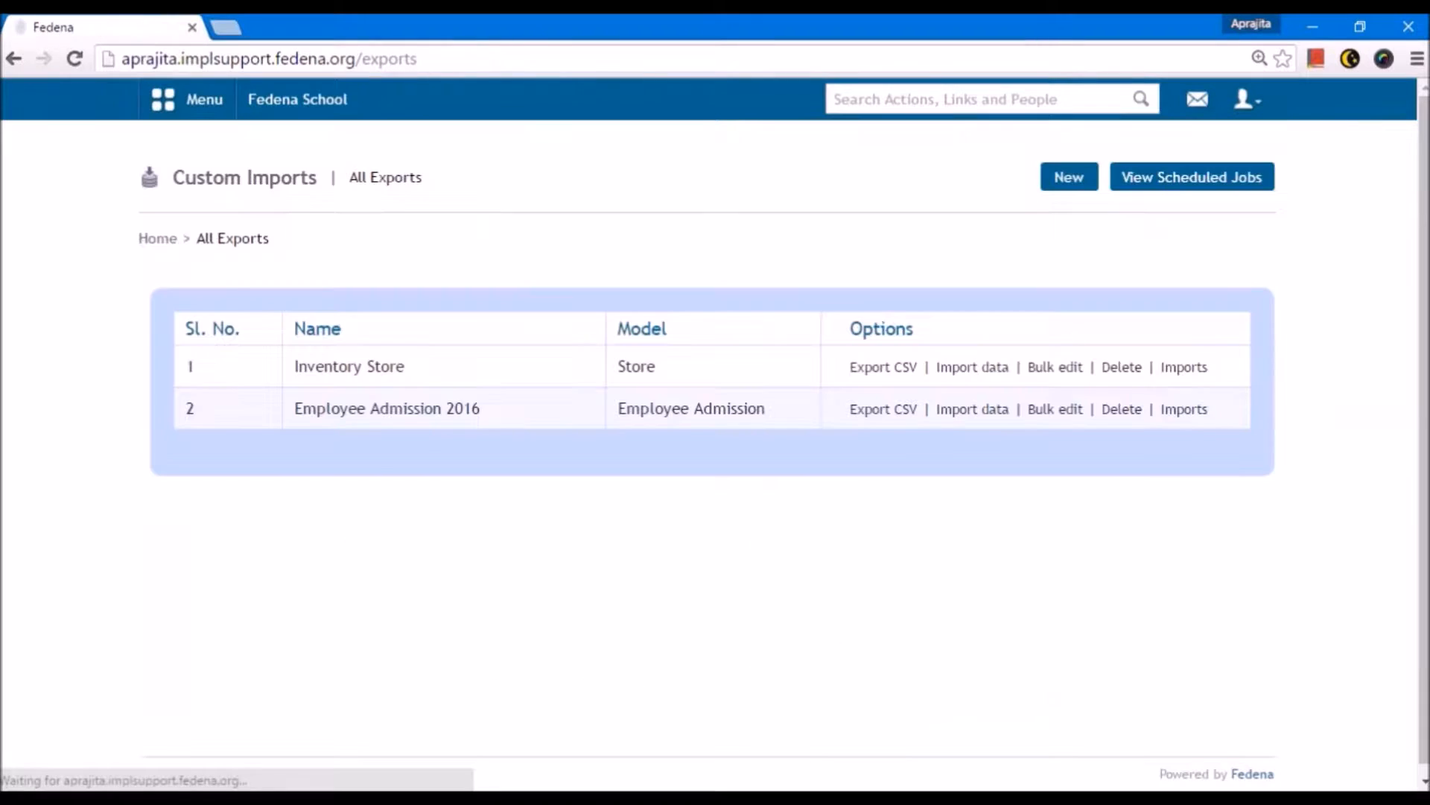
click(1069, 177)
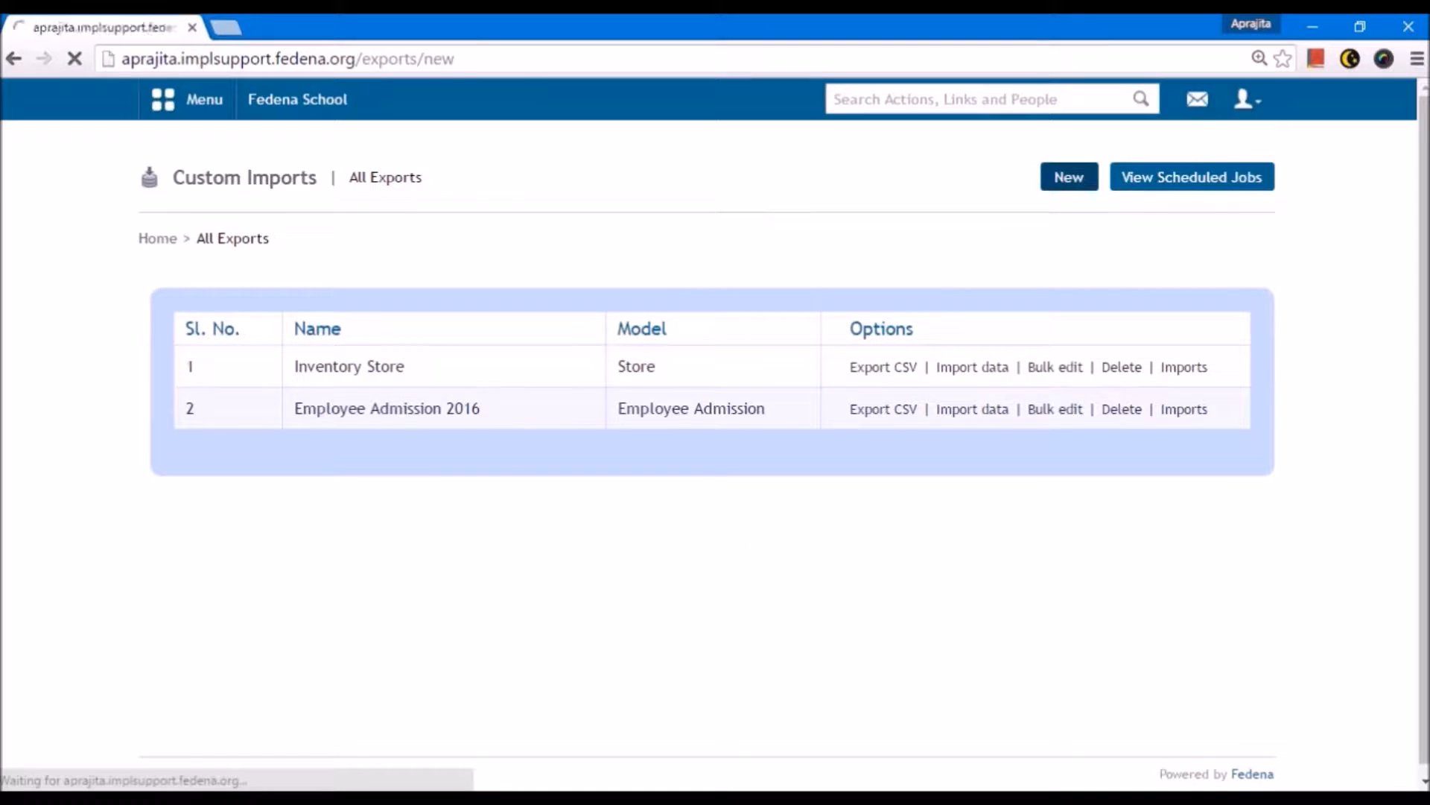
click(485, 363)
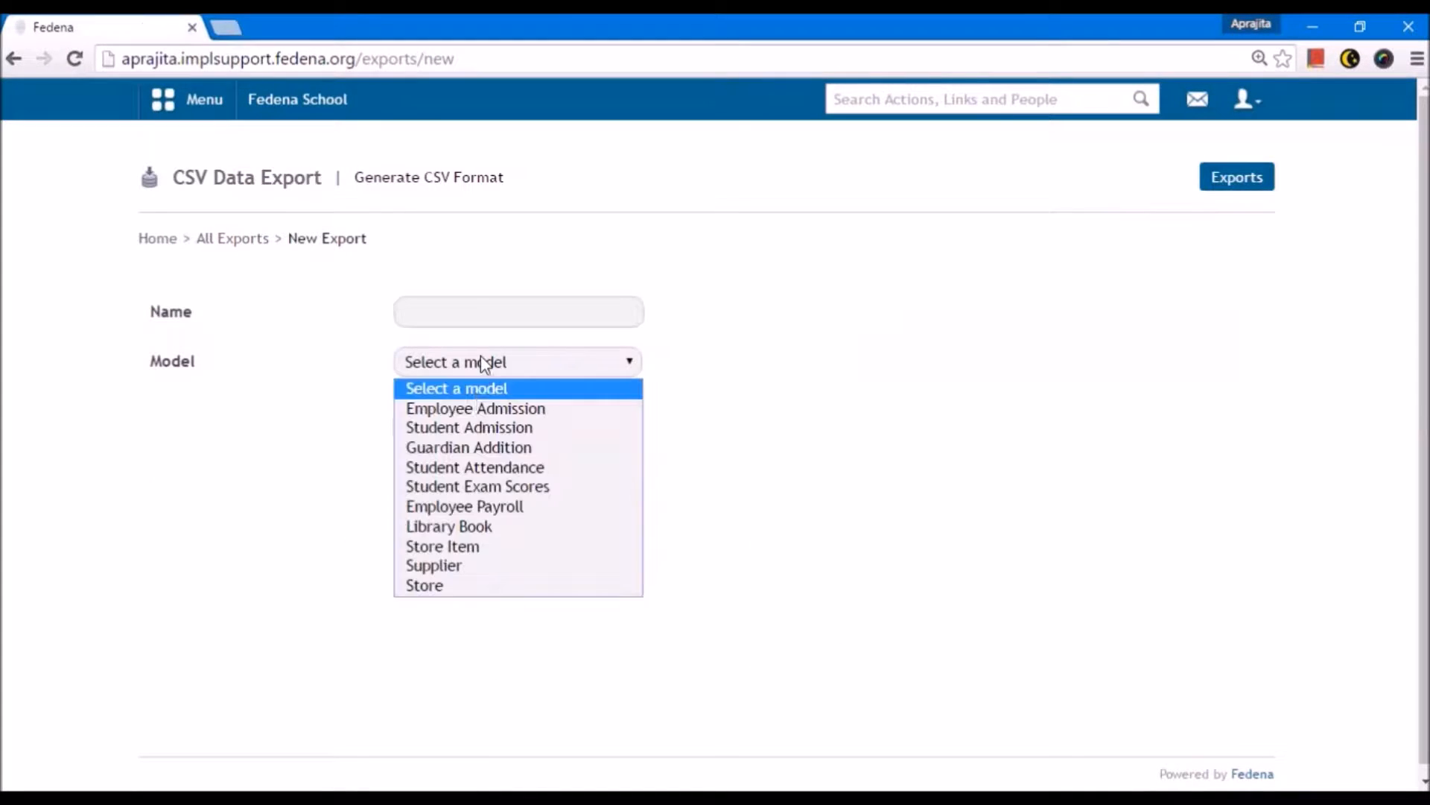
click(481, 406)
- Include Employee bank detail and Employee additional detail as associated data, with all of their fields selected
click(414, 419)
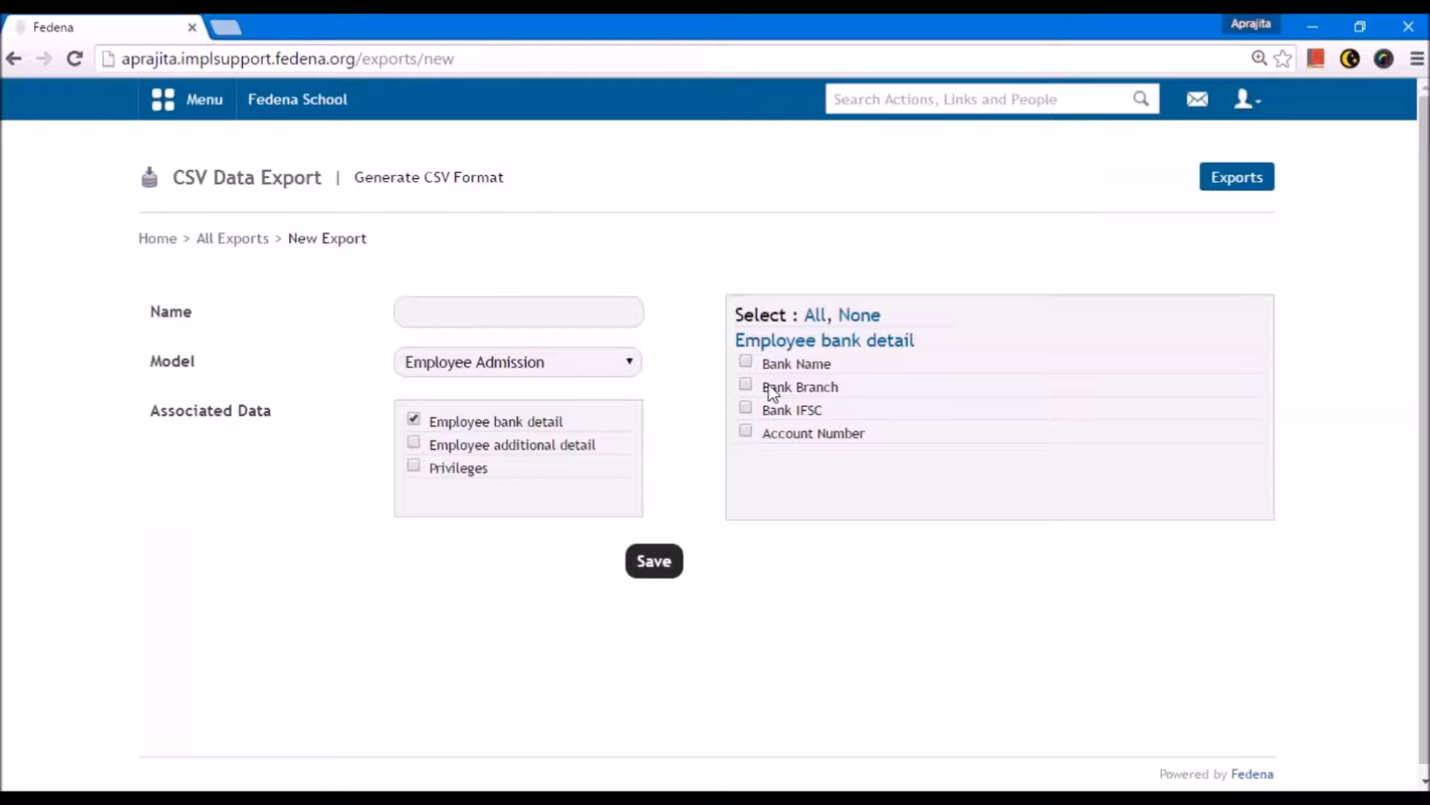
click(815, 315)
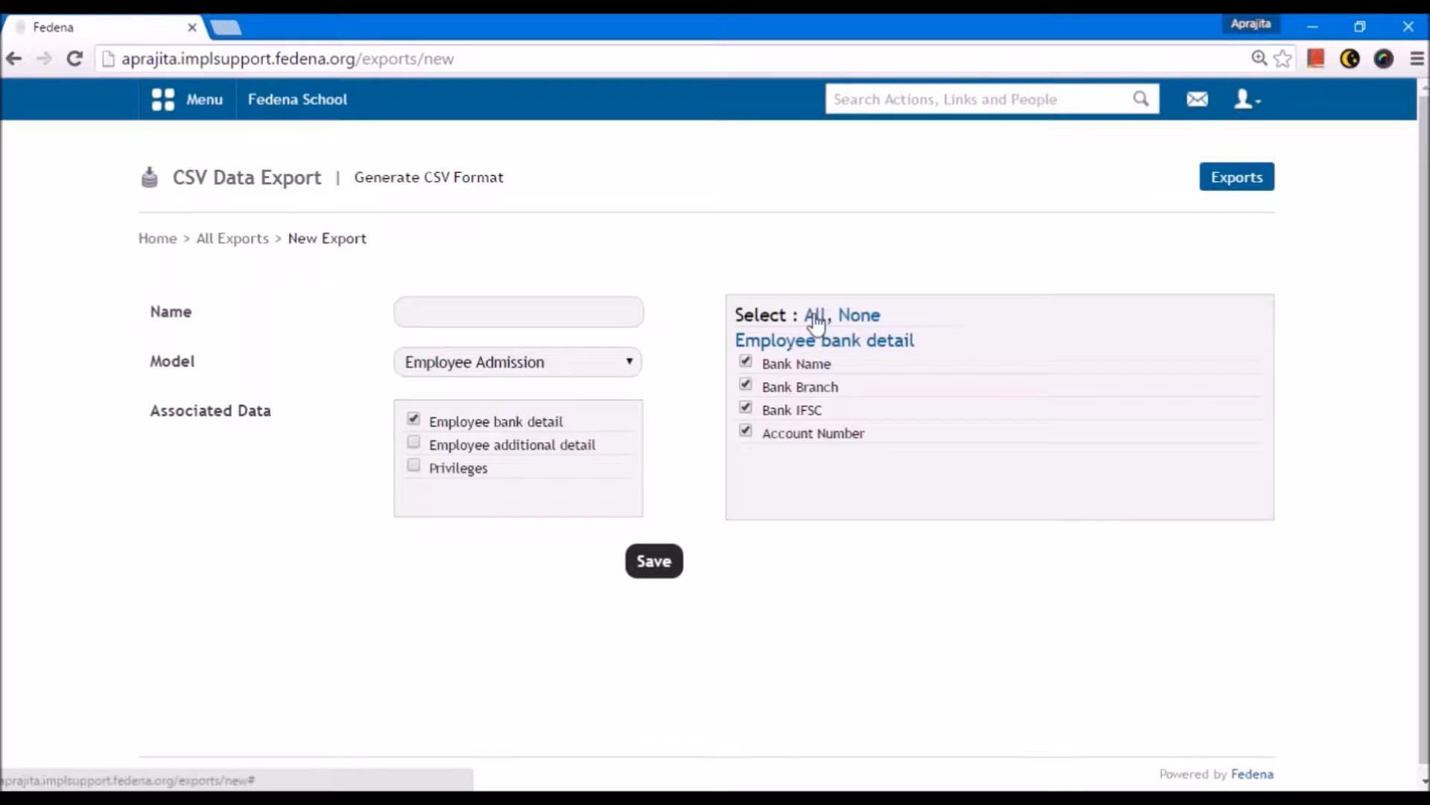
click(414, 444)
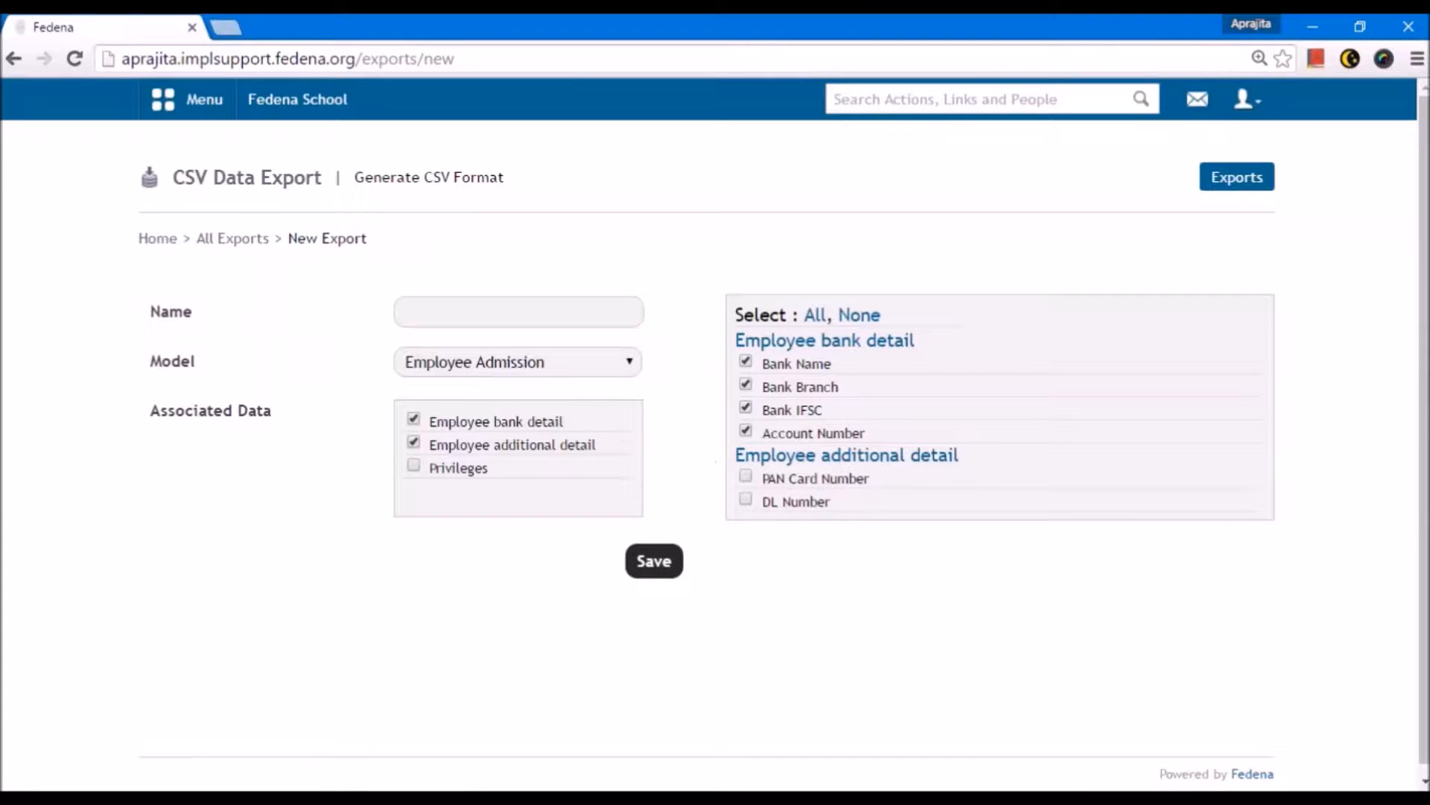
click(814, 316)
- Add Privileges to the associated data and select all of its entries for the format
click(414, 466)
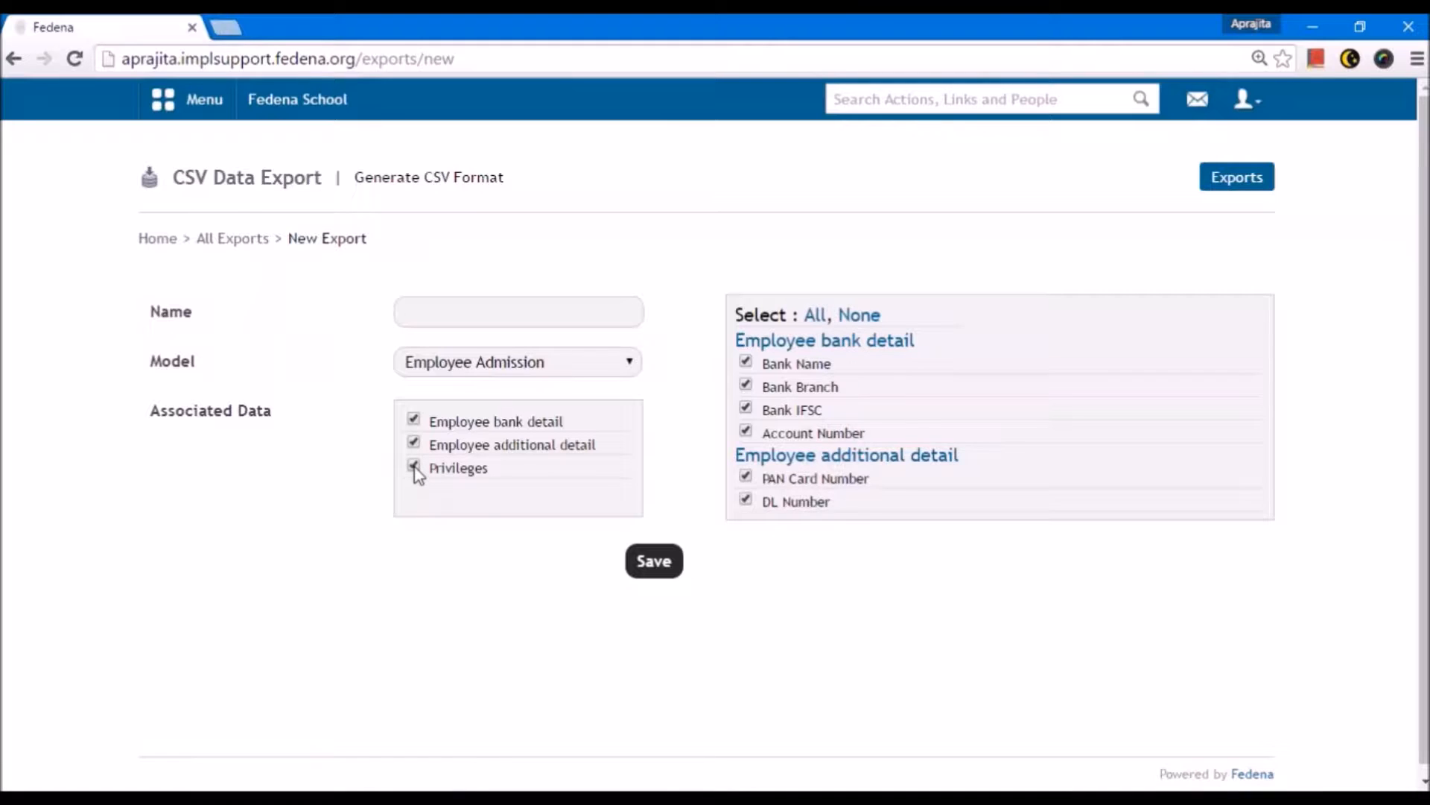
scroll(897, 447, down, 4)
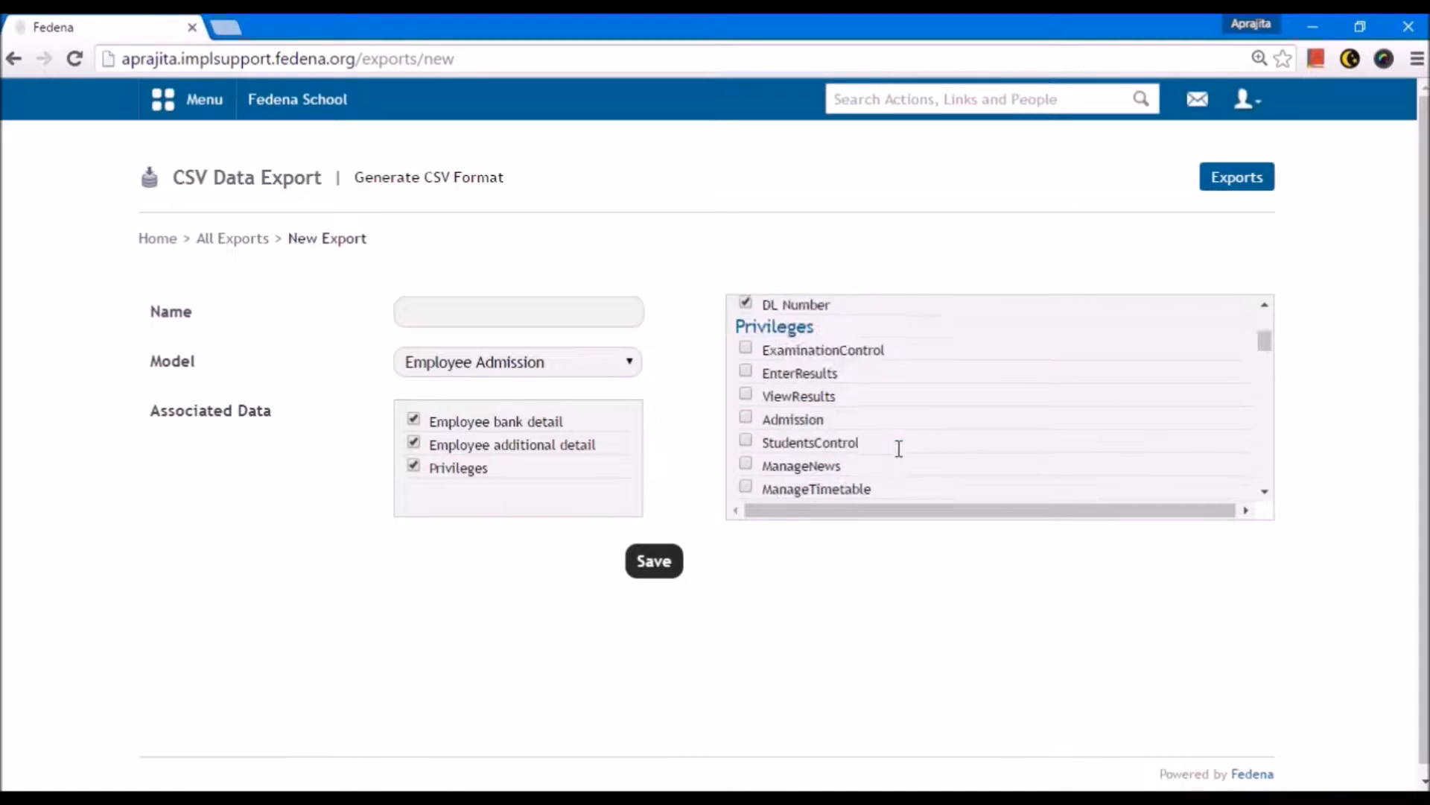
scroll(853, 404, up, 1)
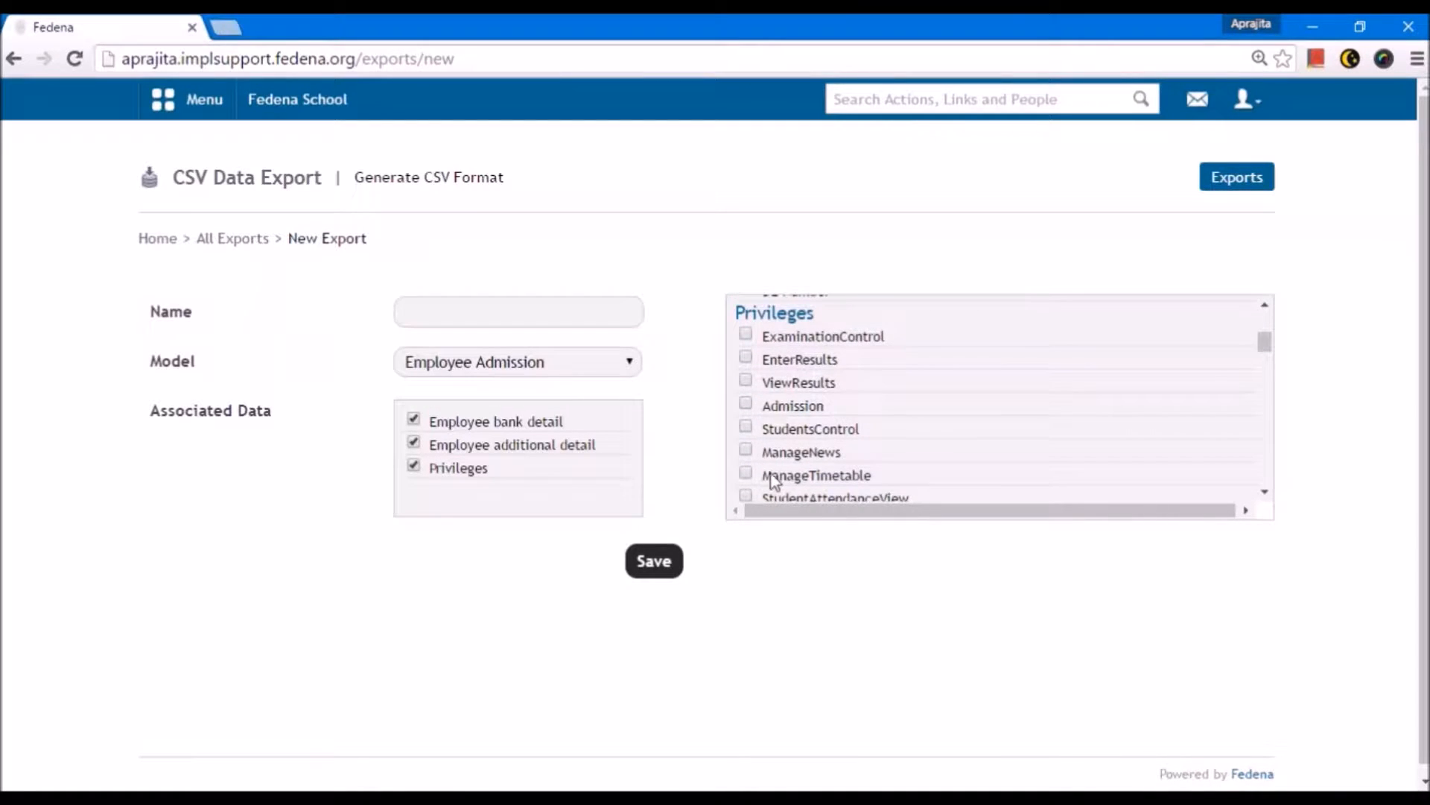
scroll(788, 389, up, 2)
scroll(788, 388, down, 1)
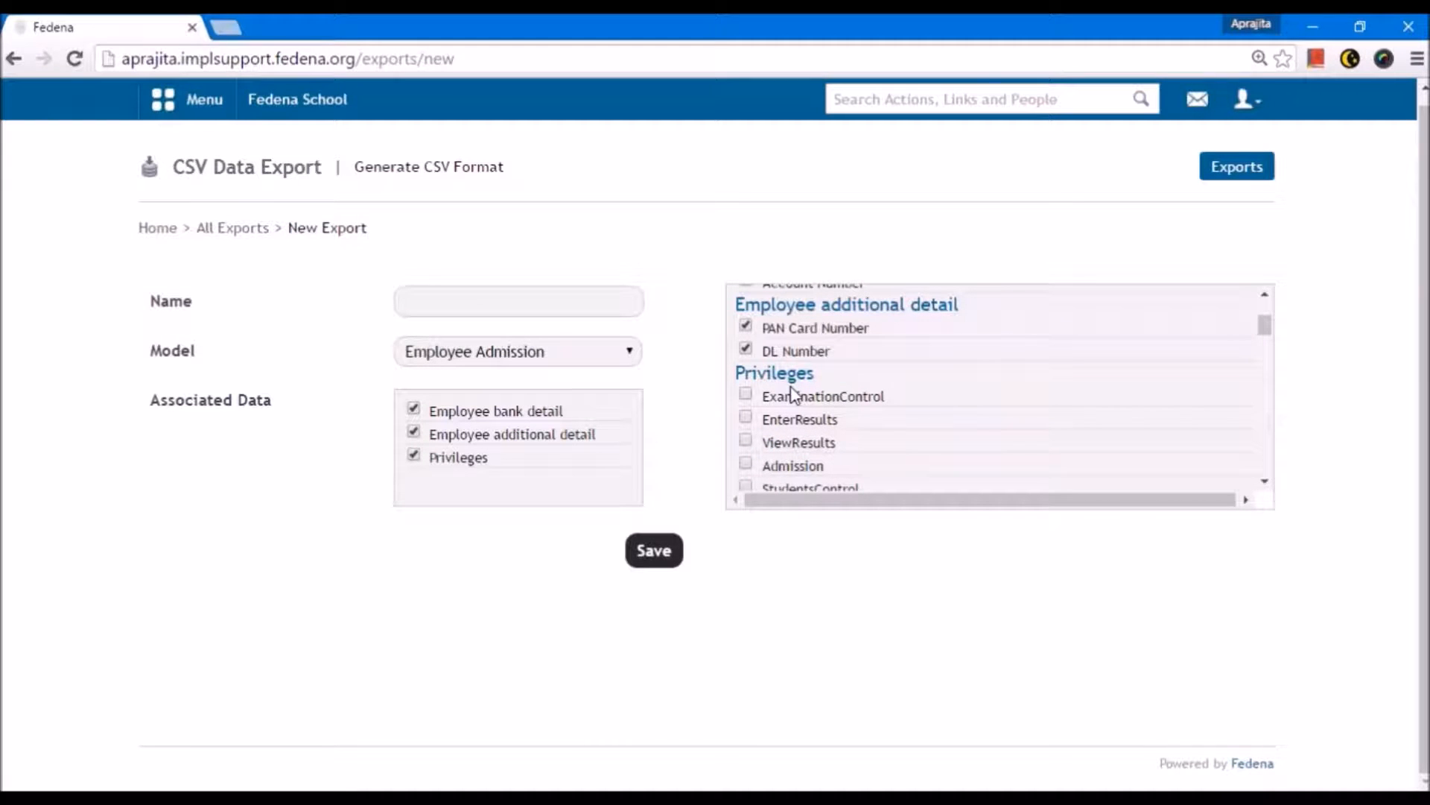
scroll(795, 395, down, 1)
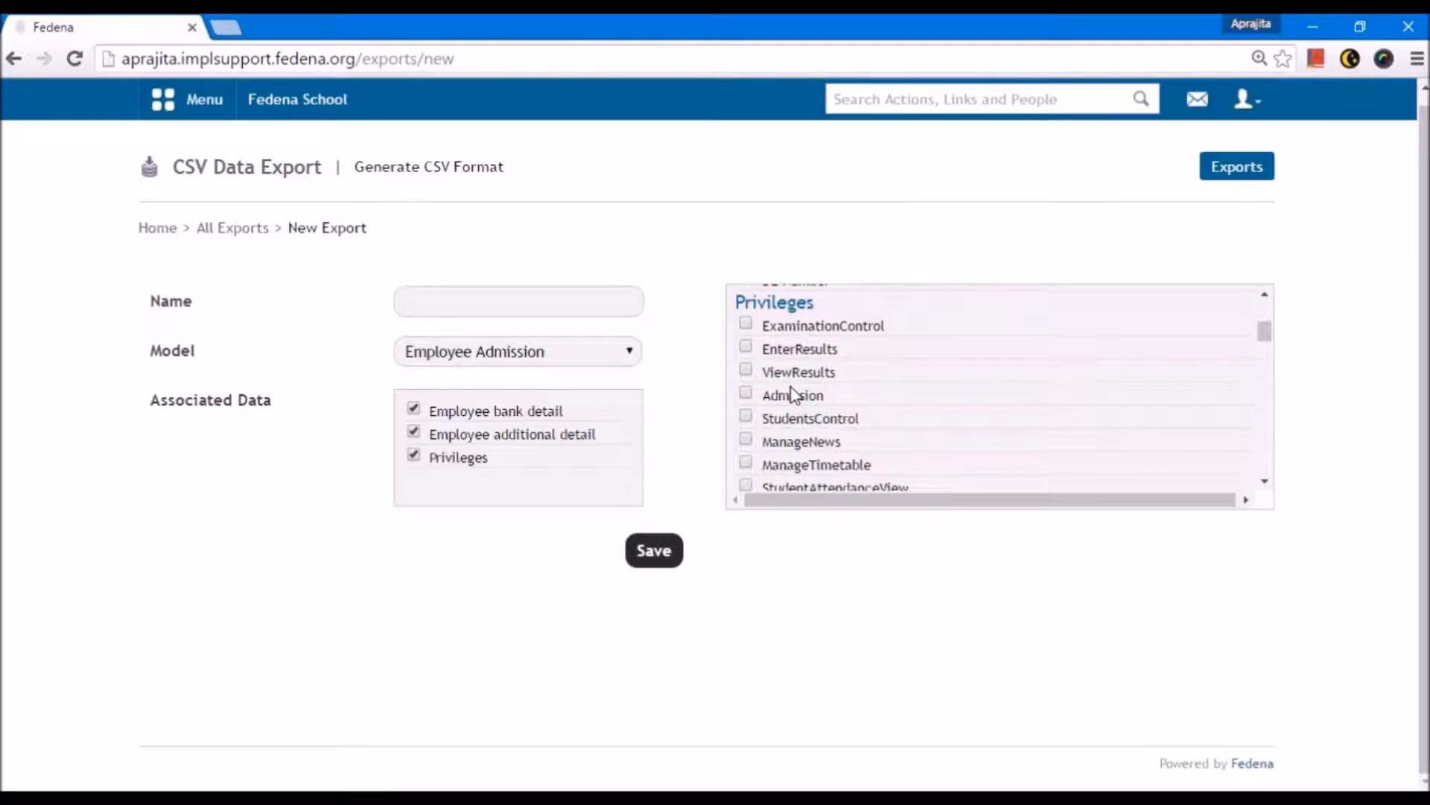
scroll(786, 373, up, 3)
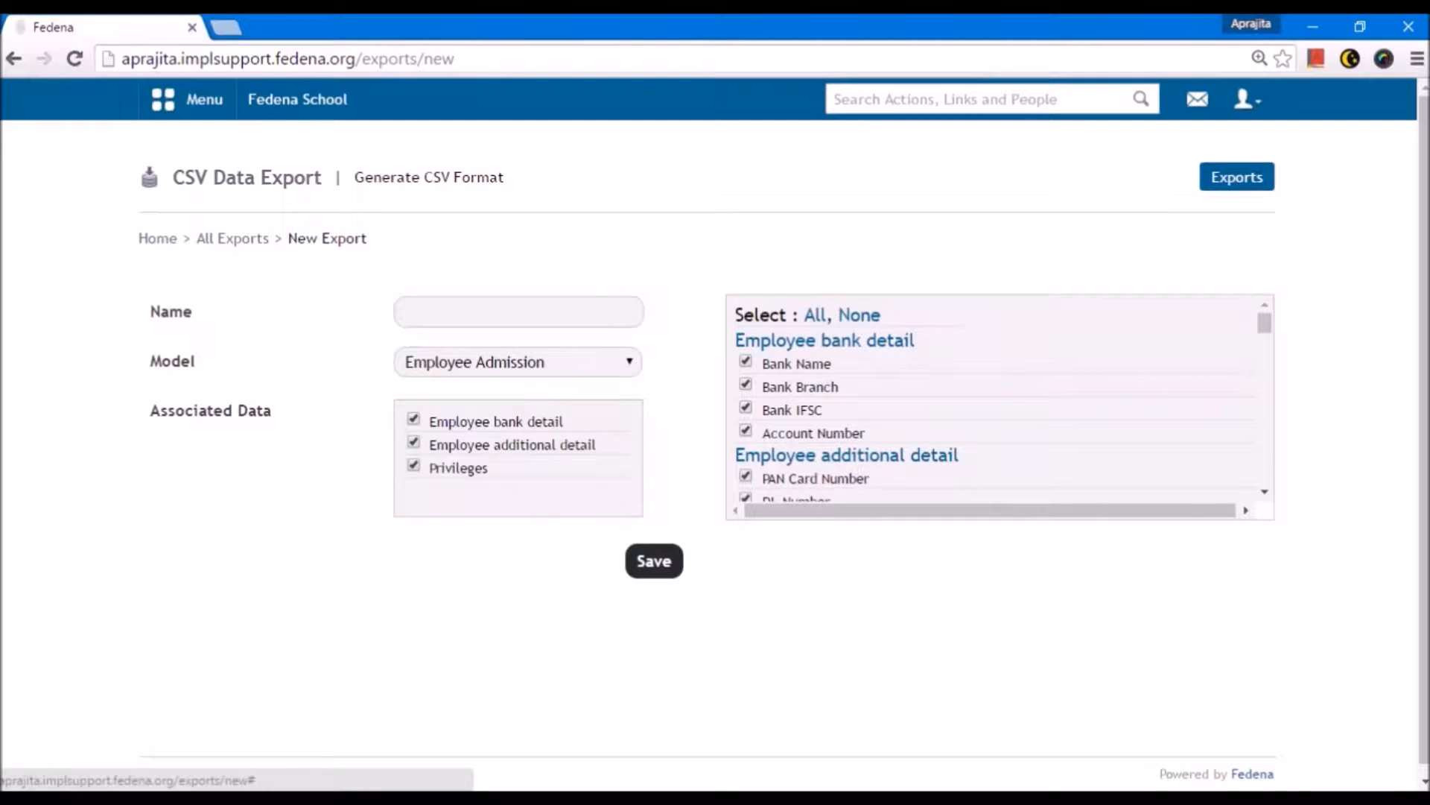
scroll(819, 446, down, 2)
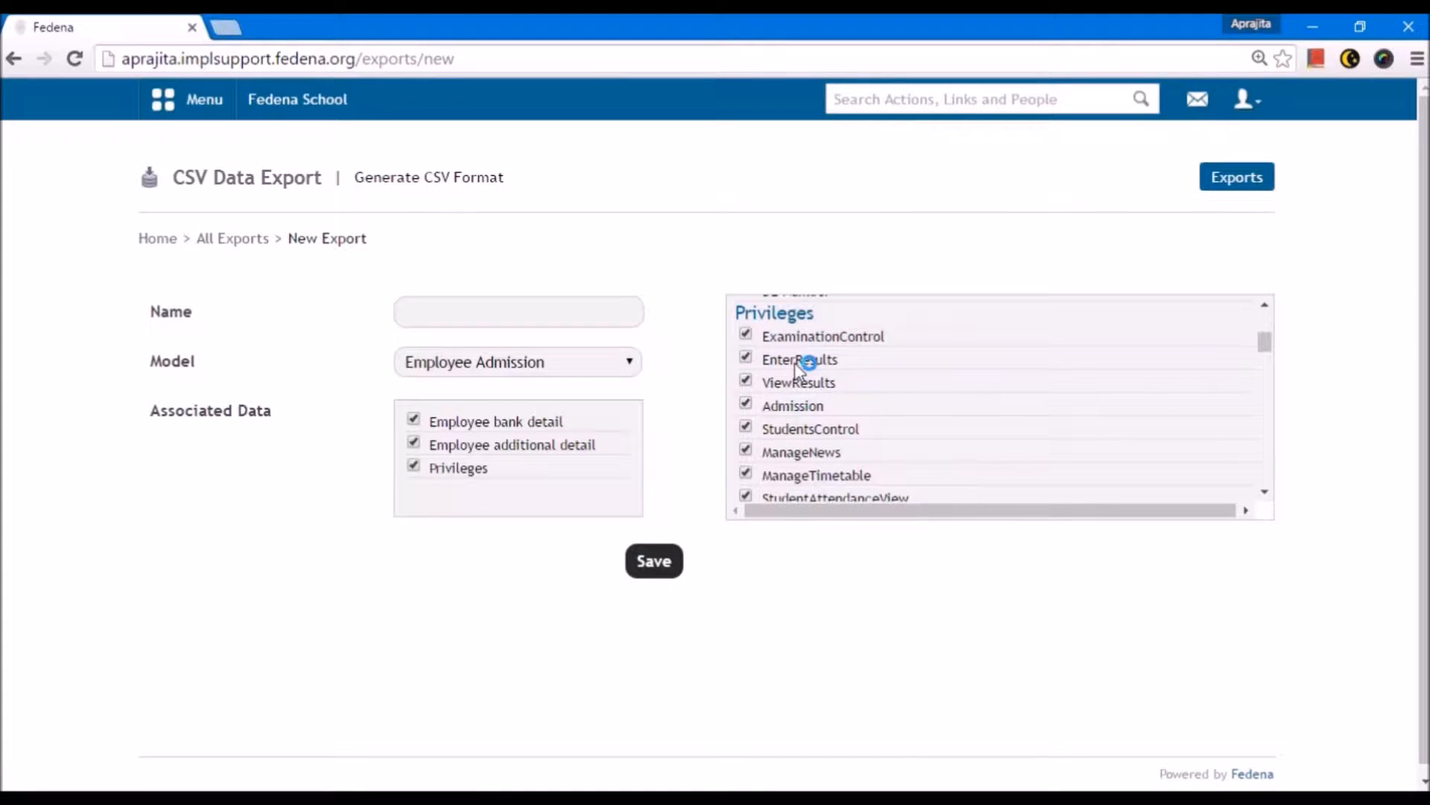
scroll(830, 479, down, 3)
scroll(828, 482, down, 5)
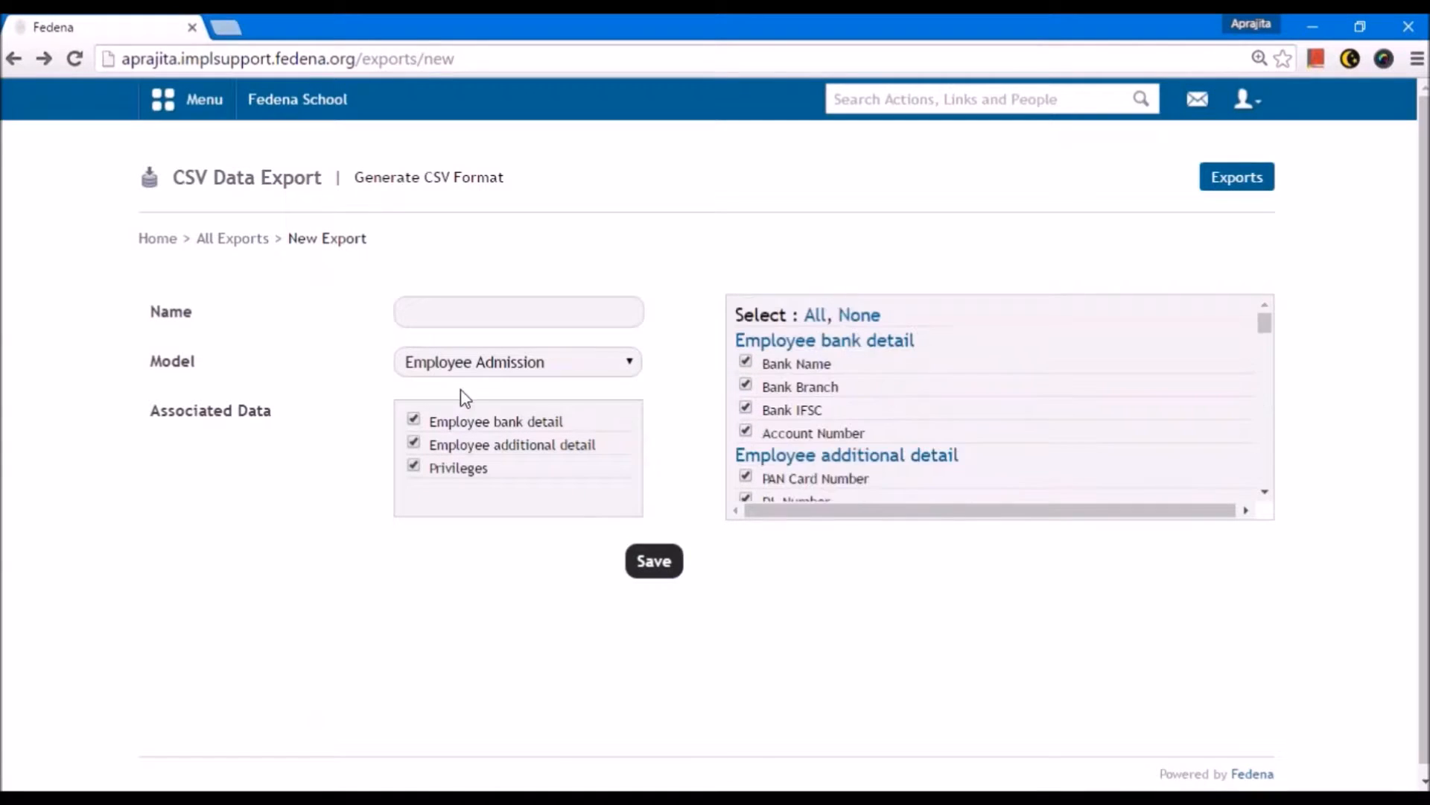
- Name the format "Employee Admissions 2016" and save it
click(442, 316)
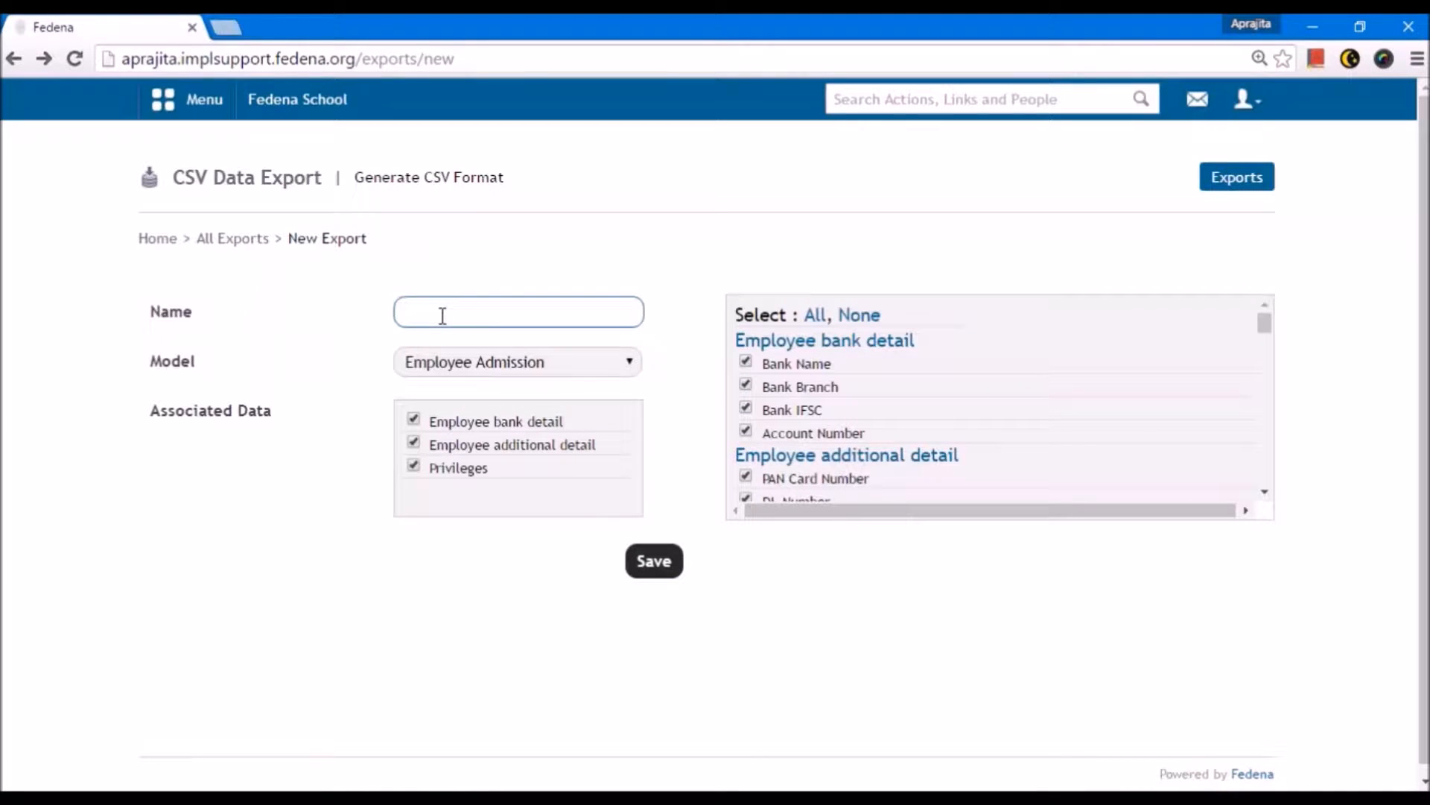
text(Employee A)
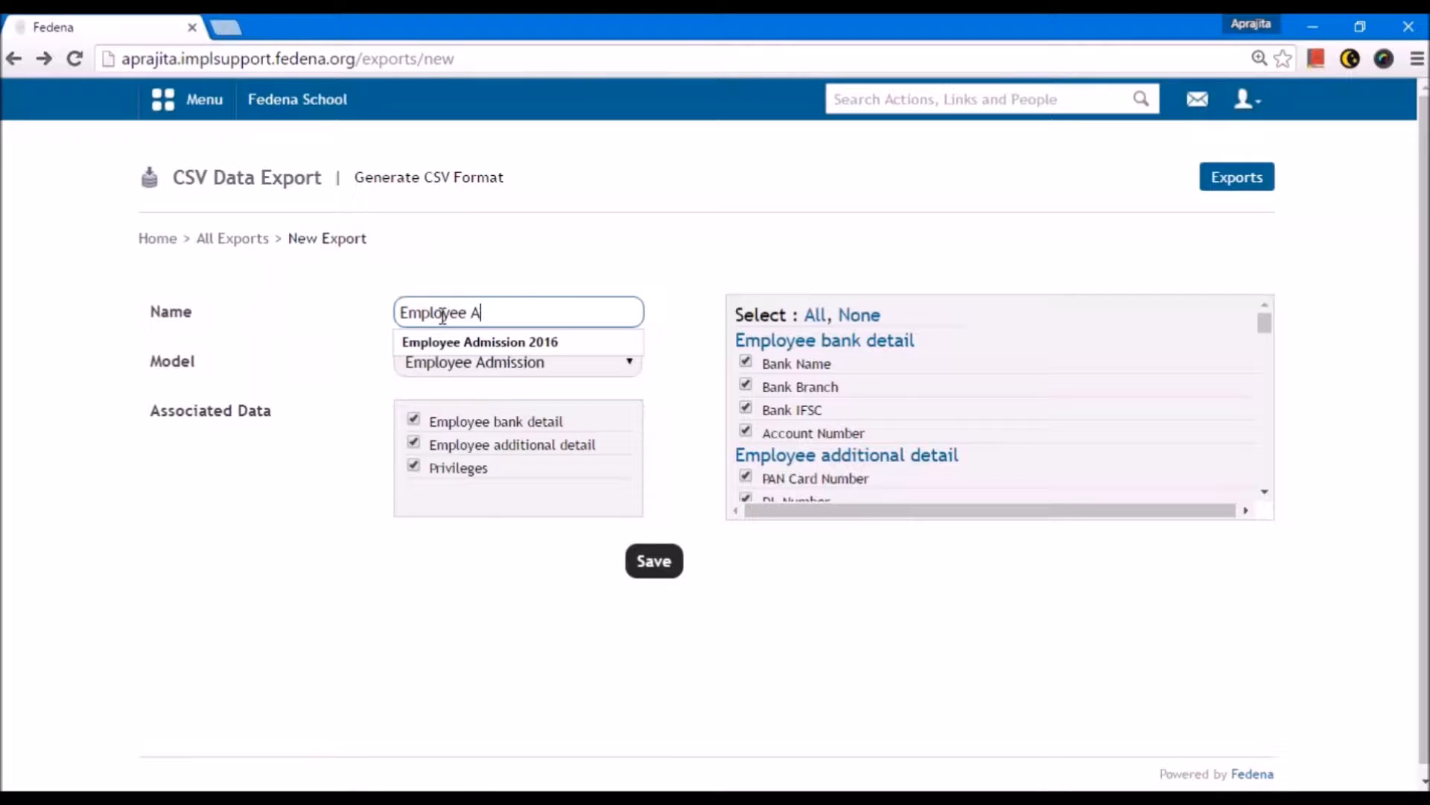
text(dmissions 2016)
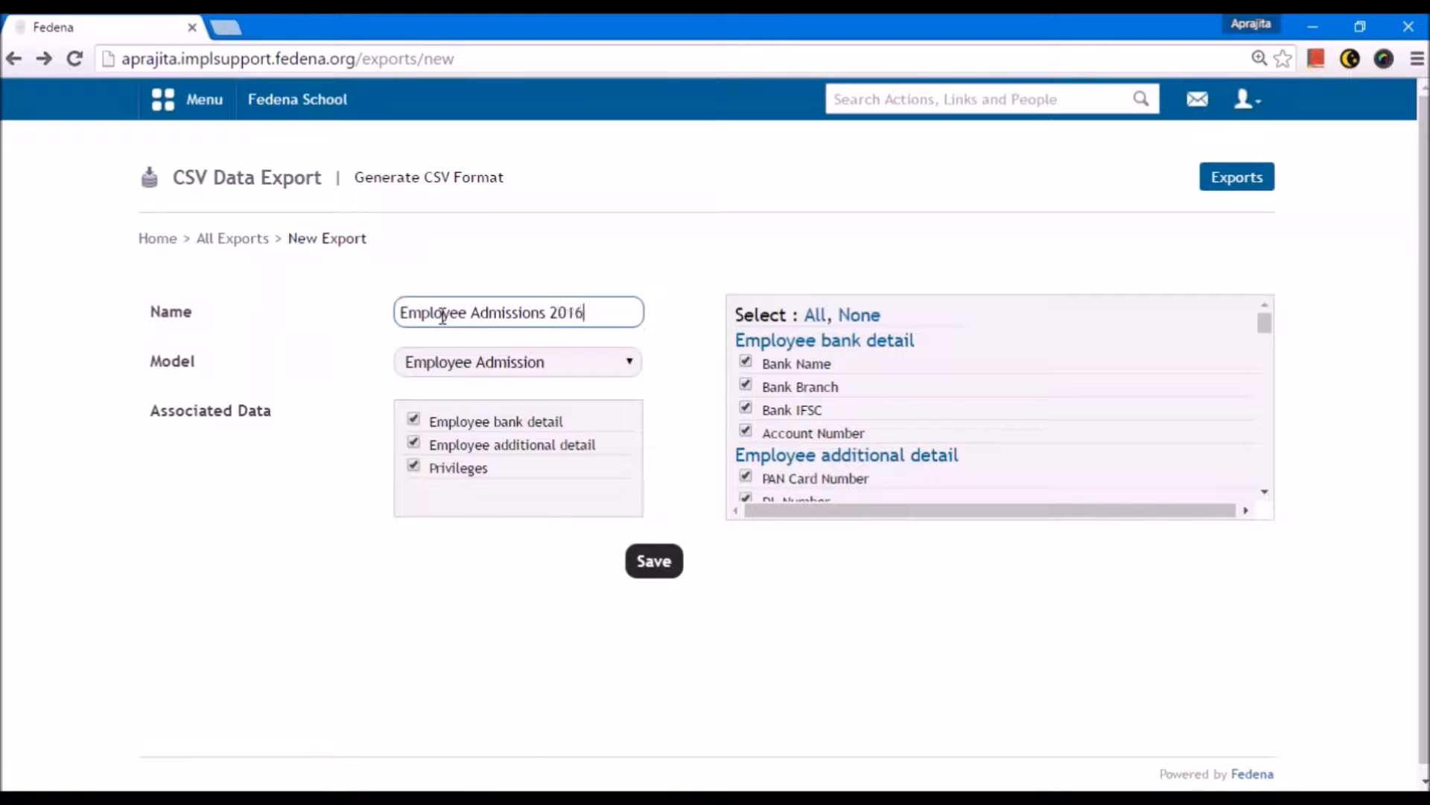
click(650, 572)
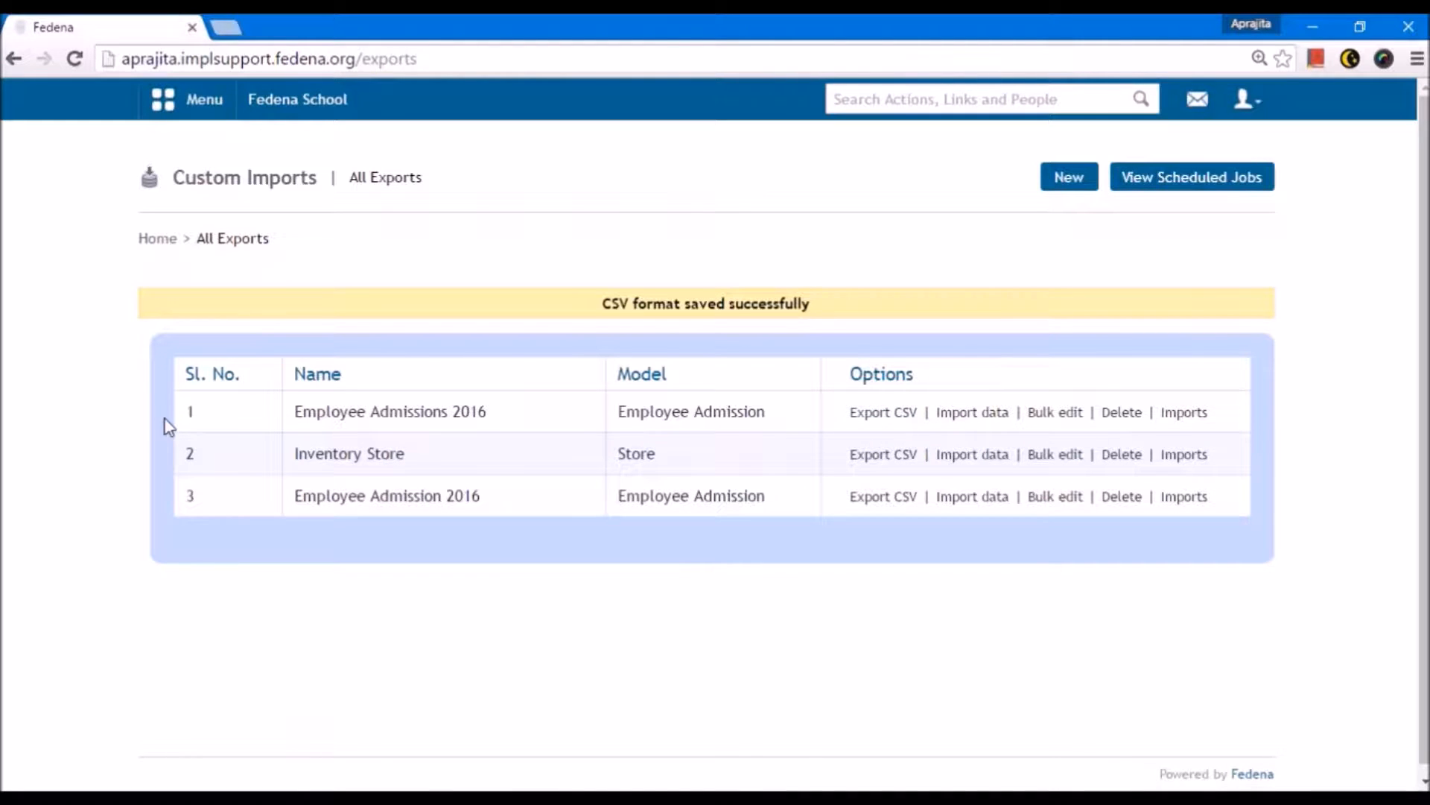
- Export the Employee Admissions 2016 format as a CSV and open the downloaded file in Excel
click(887, 414)
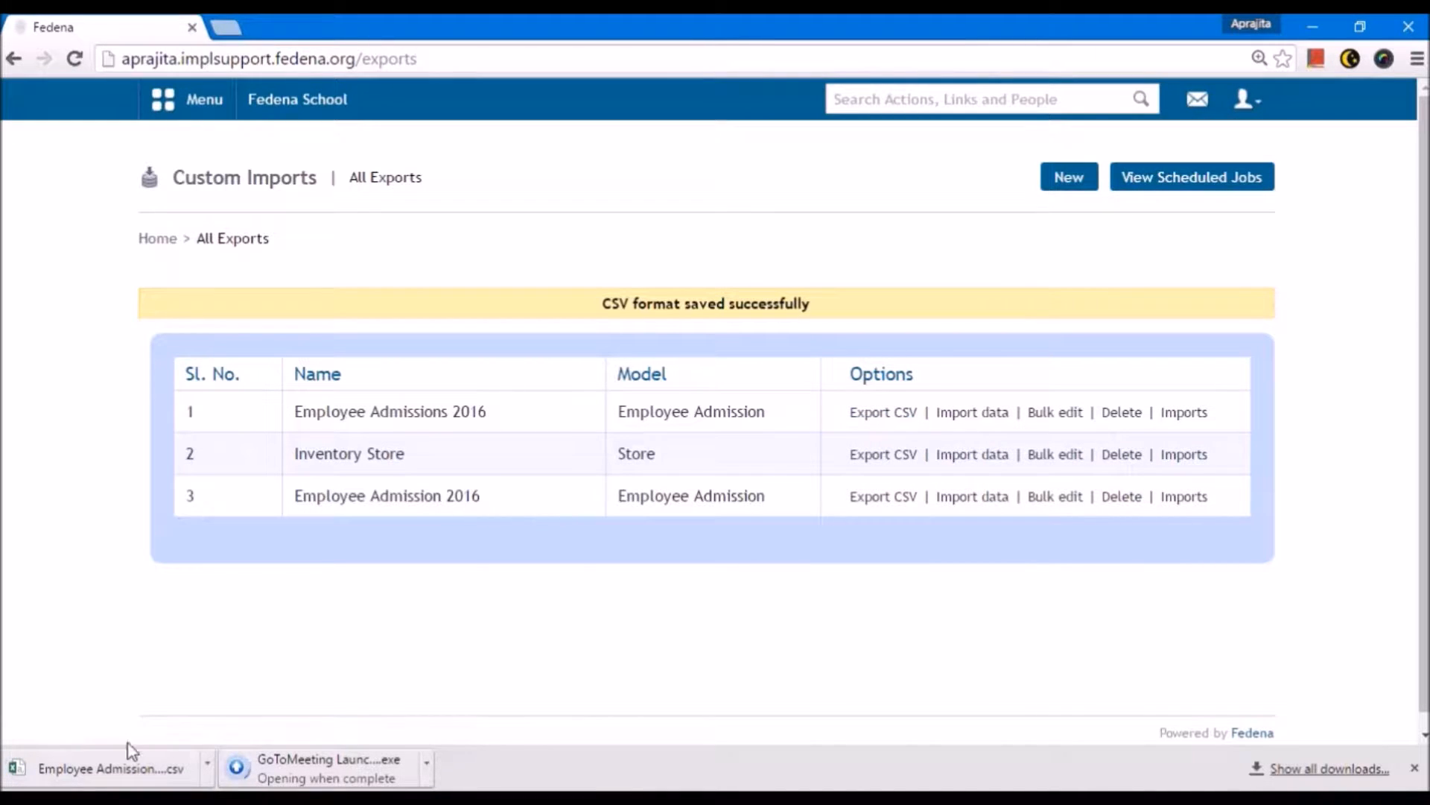
click(118, 770)
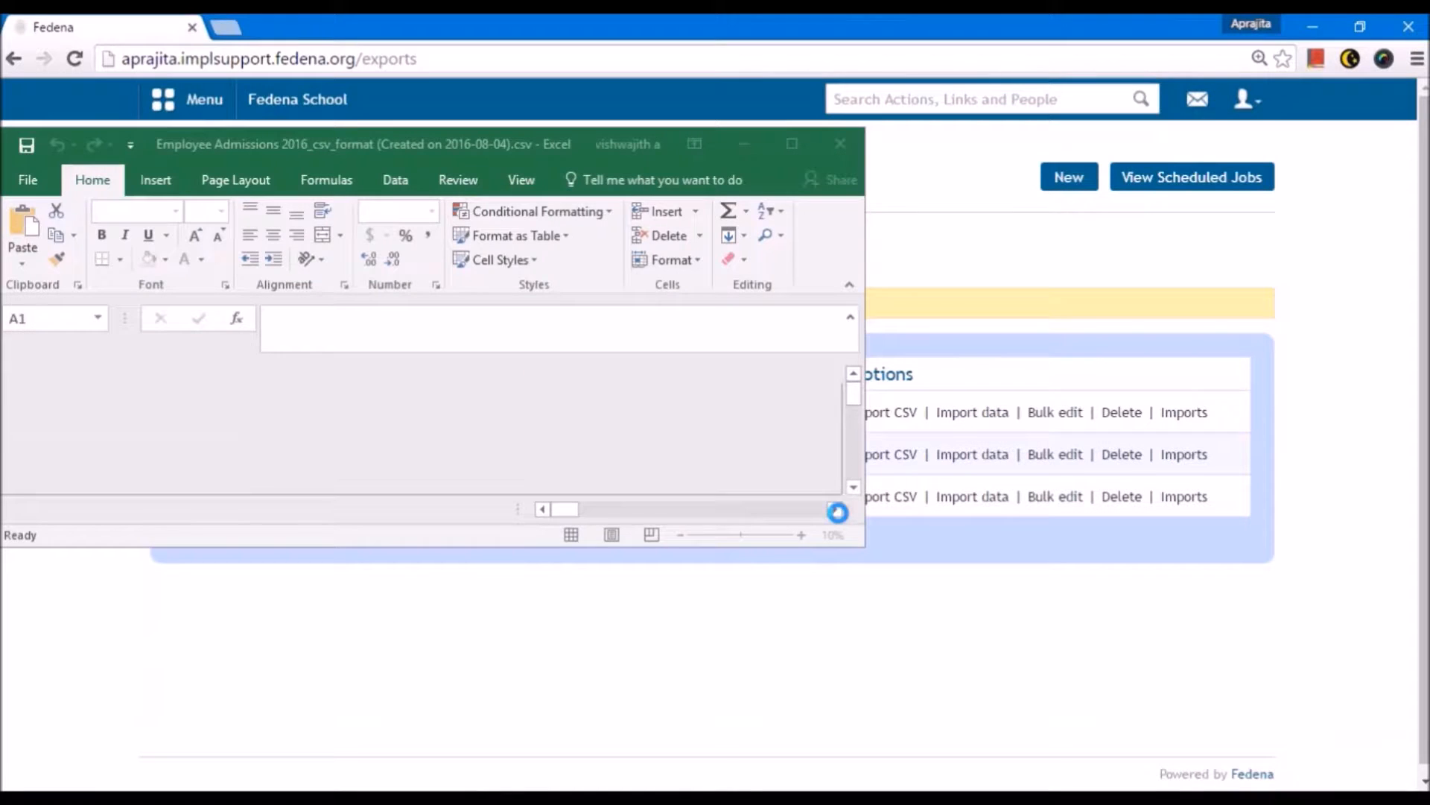
- Maximize and enlarge the Excel sheet, and examine the row 1 column headers from the employee details through to the bank details
click(792, 146)
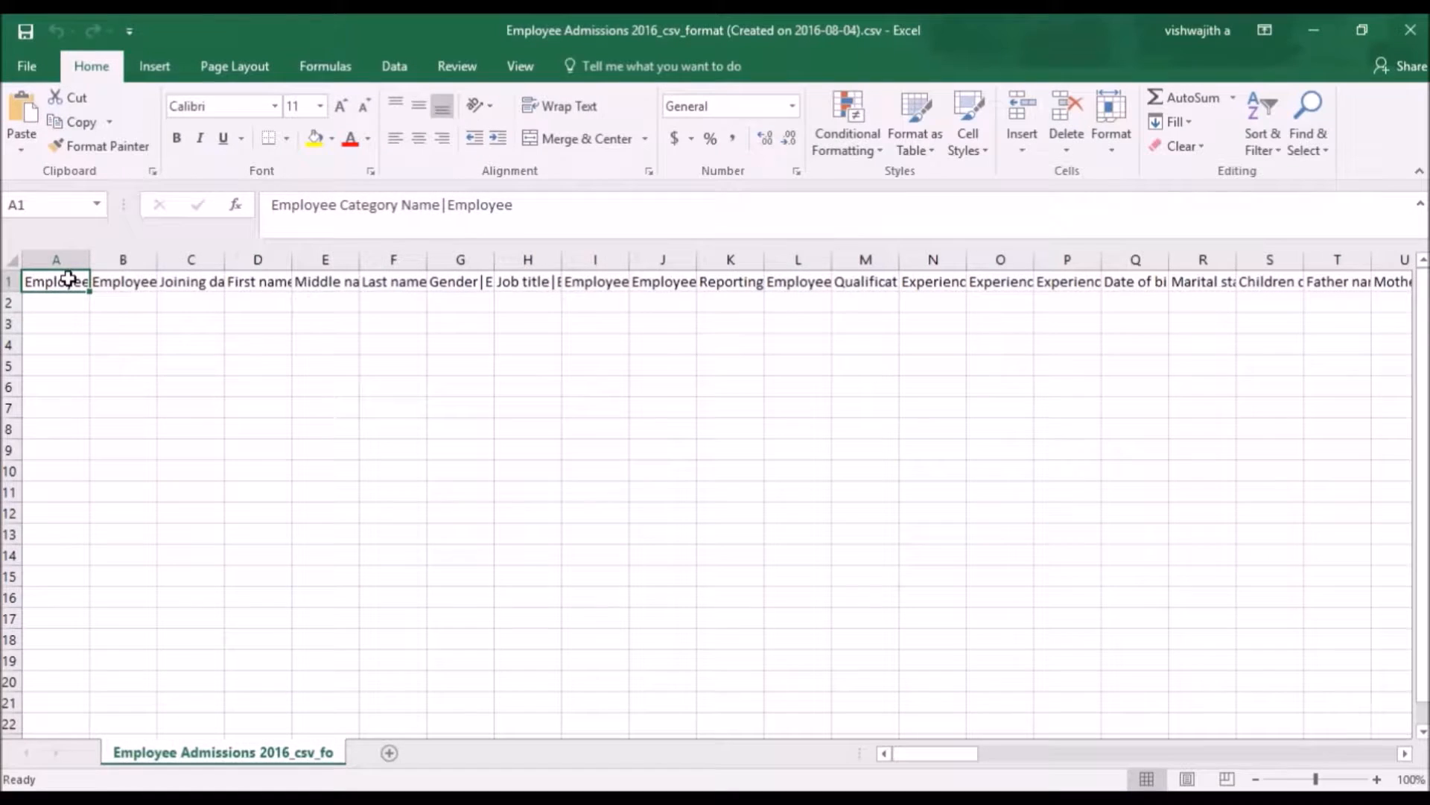
ctrl+scroll(69, 282, up, 2)
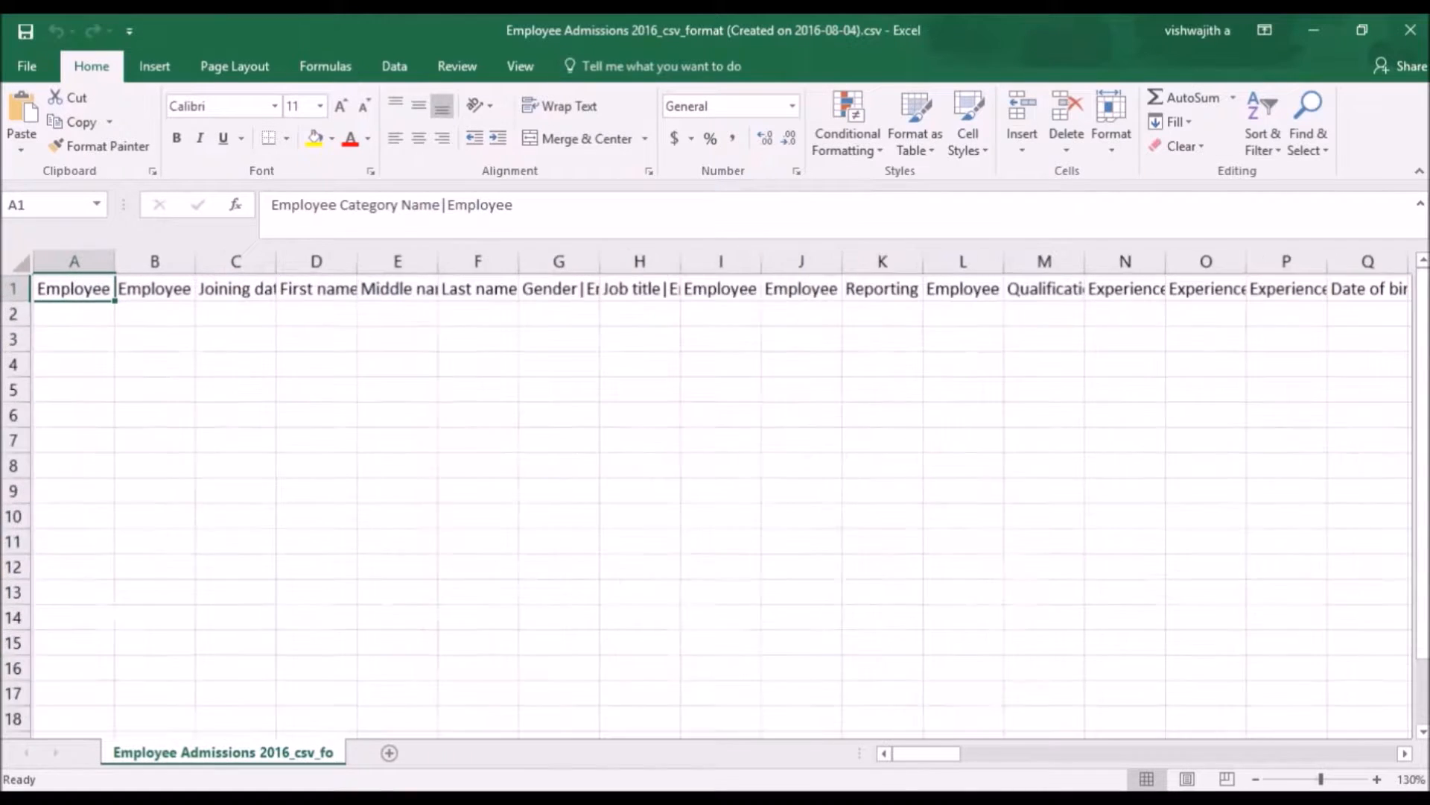
click(165, 288)
key(Tab)
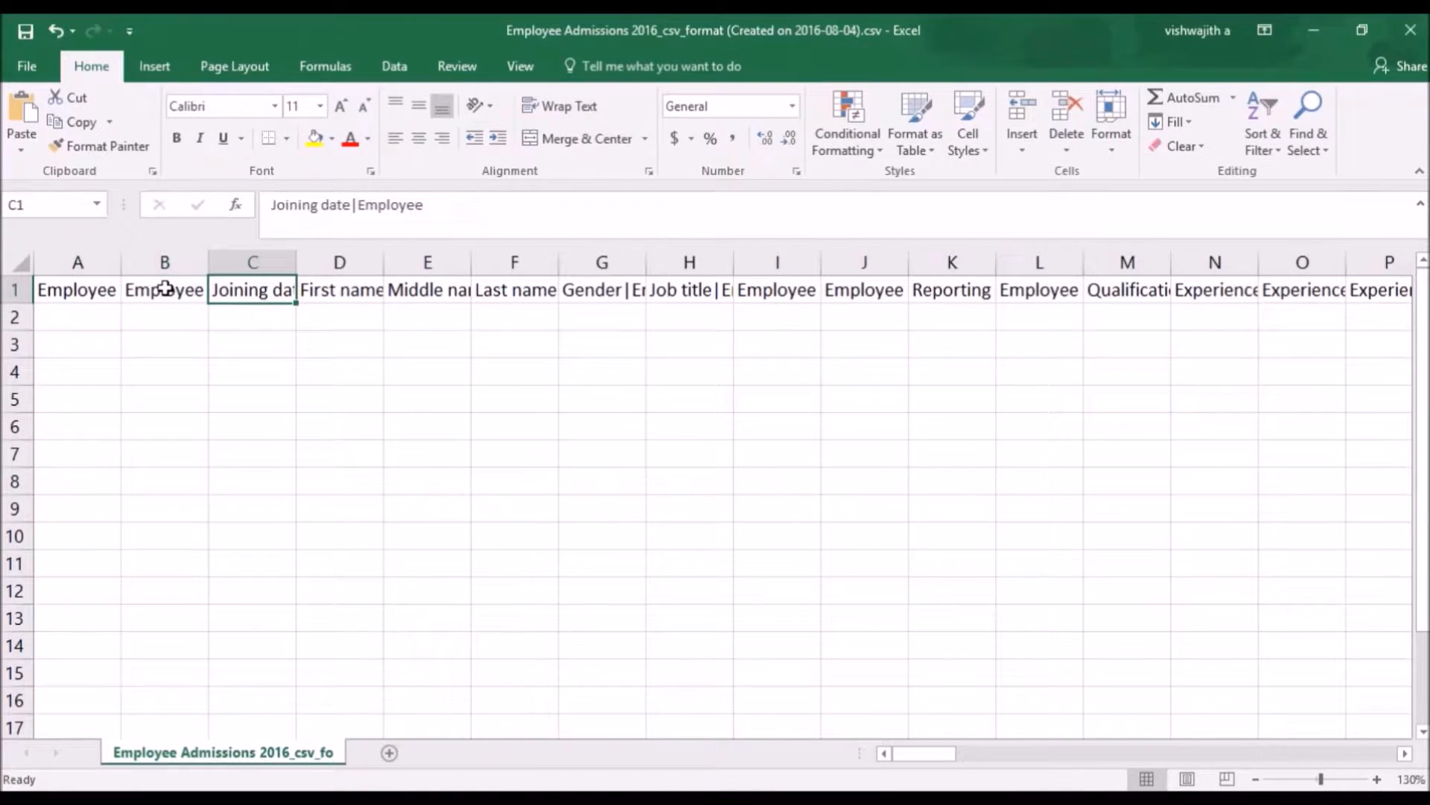
key(Tab)
key(Tab)
key(Tab)
key(Tab)
key(Tab)
key(Tab)
key(Tab)
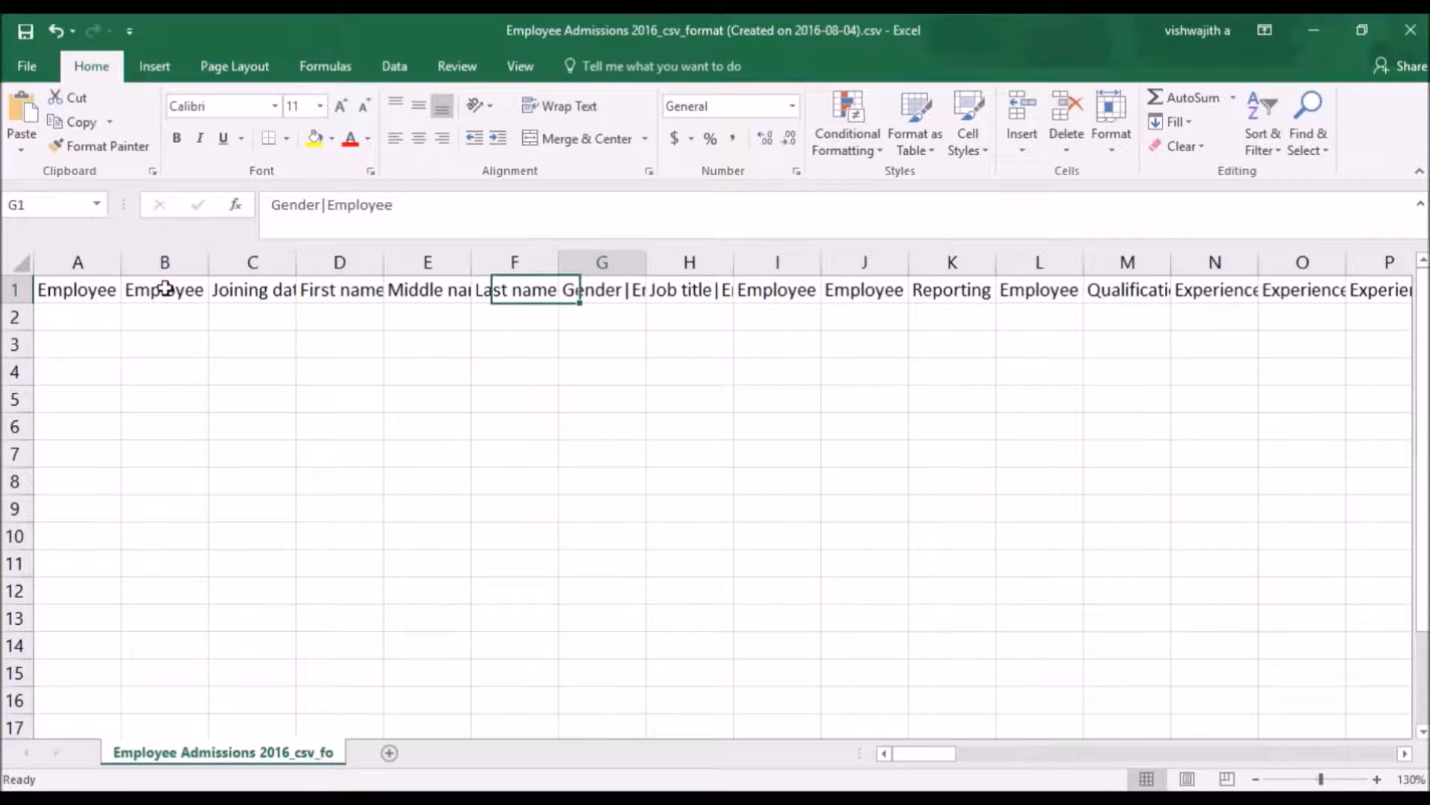
key(Tab)
key(Tab)
key(Tab)
key(Tab)
key(Tab)
key(Tab)
key(Tab)
key(Tab)
key(Tab)
key(Tab)
key(Tab)
key(Tab)
key(Tab)
key(Tab)
key(Tab)
key(Tab)
key(Tab)
key(Tab)
key(Tab)
key(Tab)
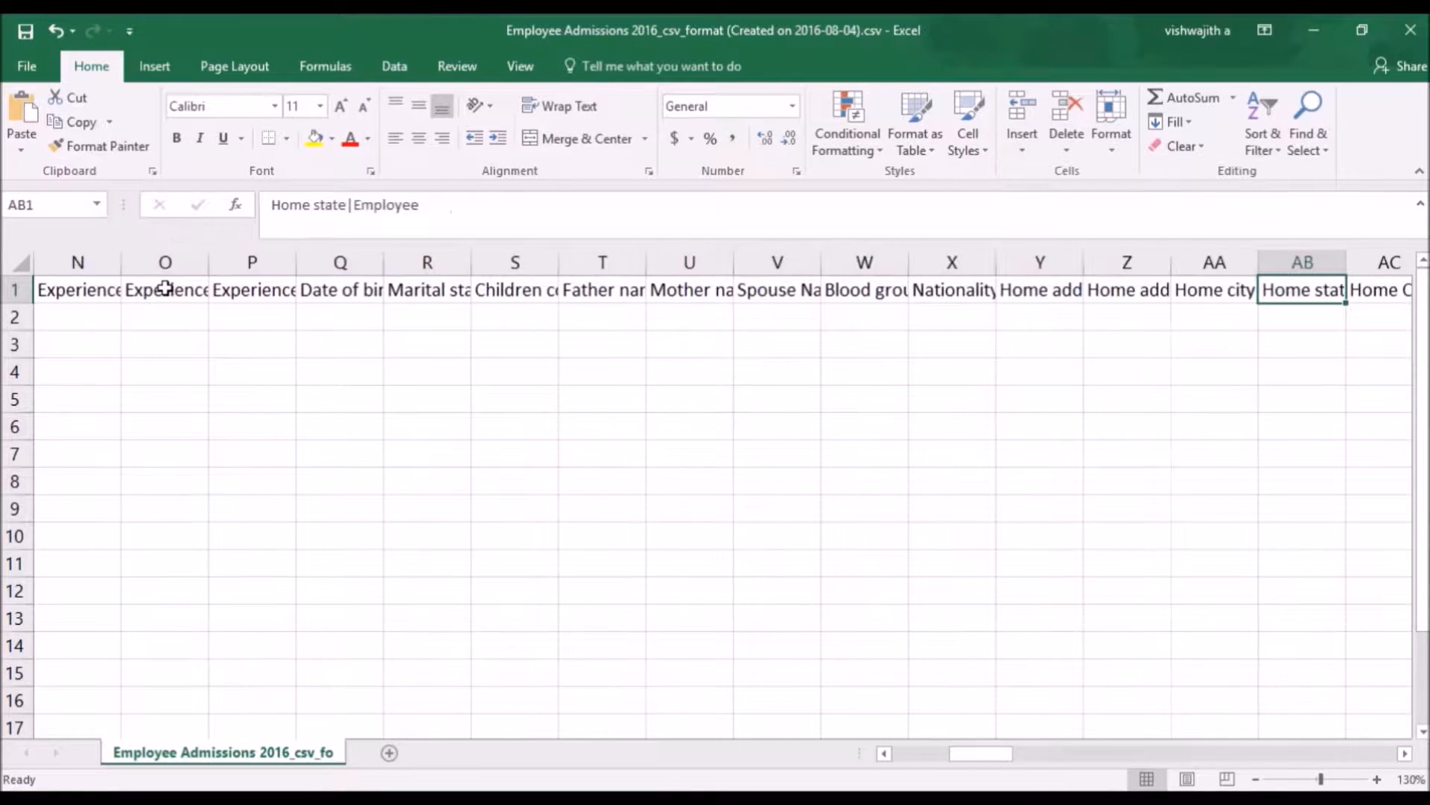
key(Tab)
key(Tab)
key(Tab)
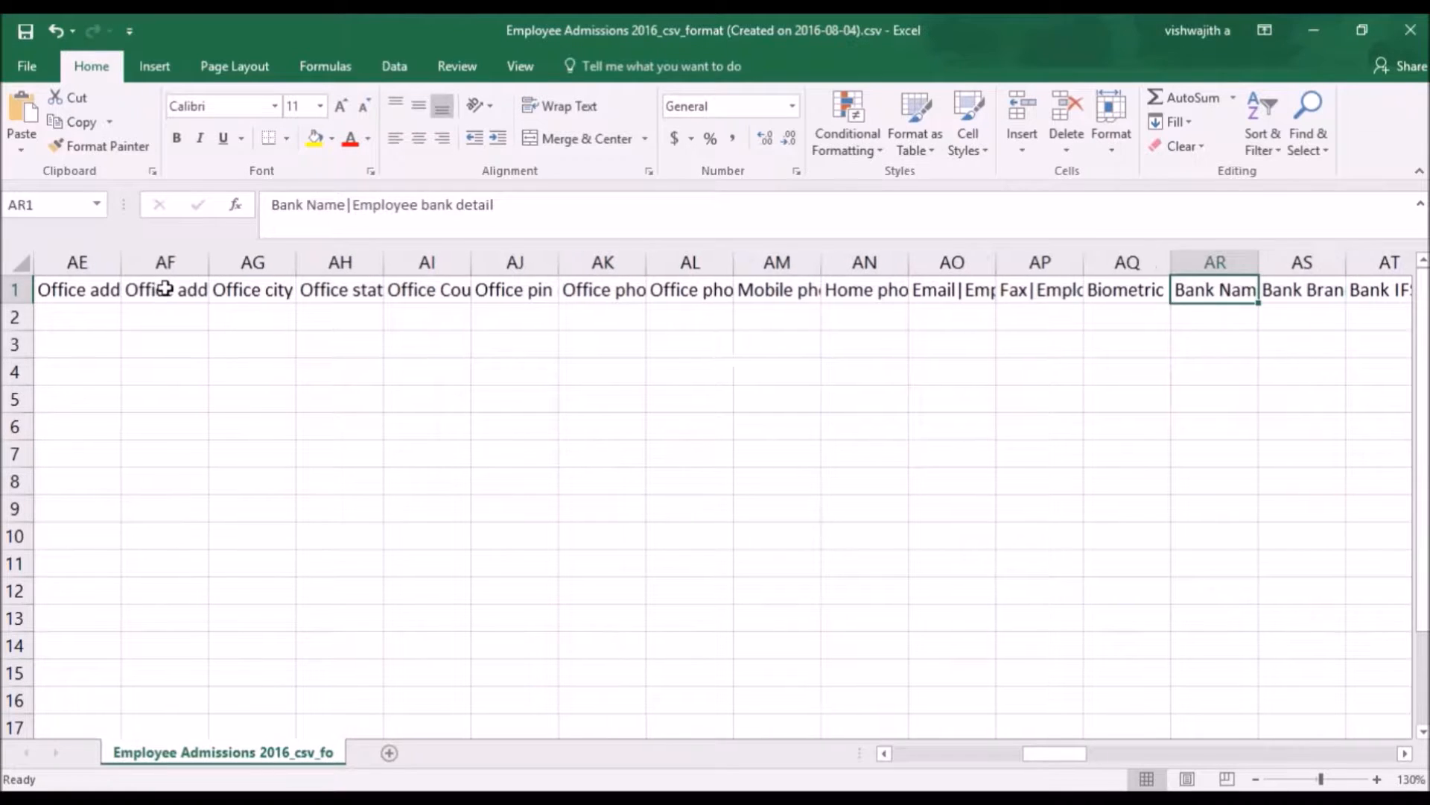
key(shift+Tab)
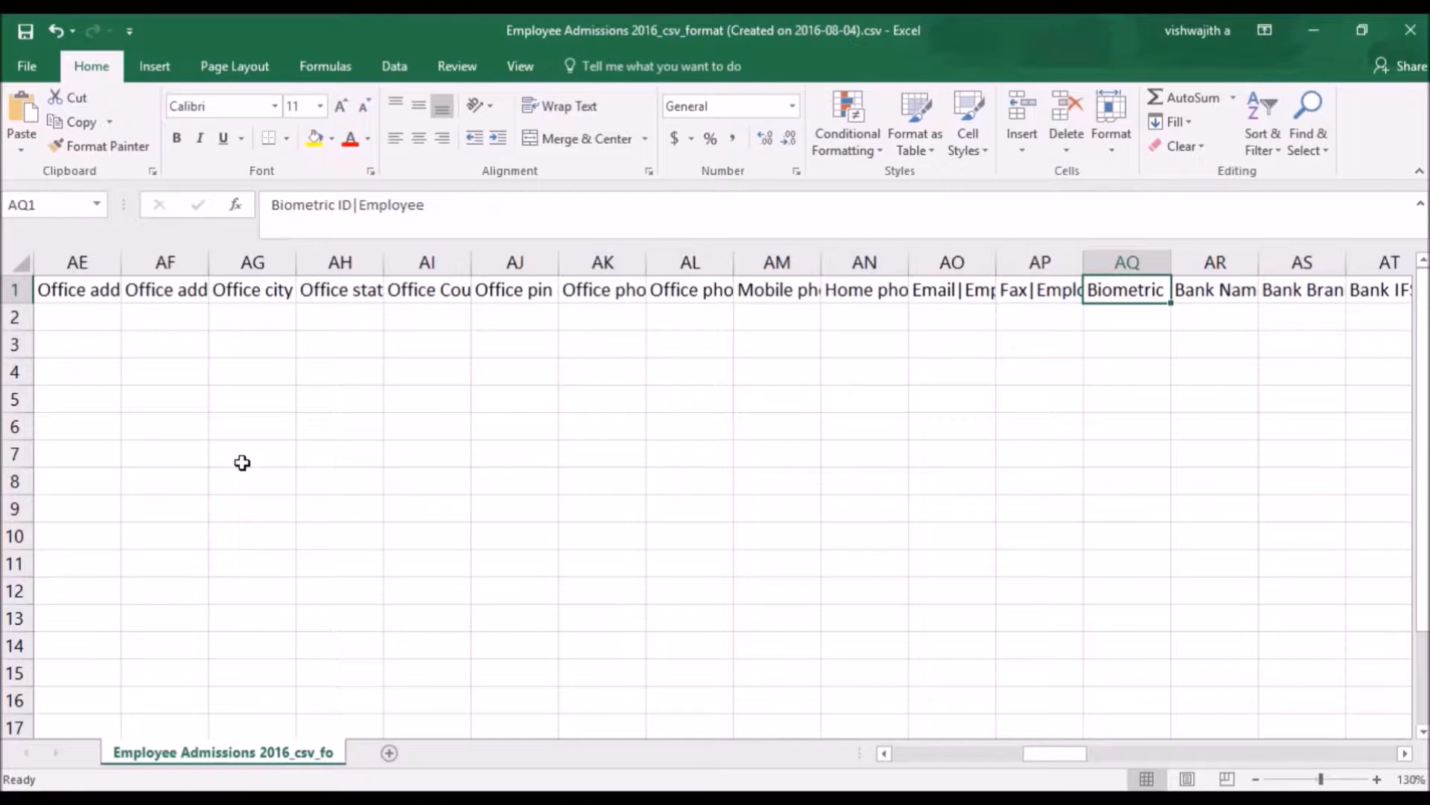
- Switch to Fedena in the browser, open Human Resource's Employee Management in a new tab, and bring up the Employee admission form
key(alt+Tab)
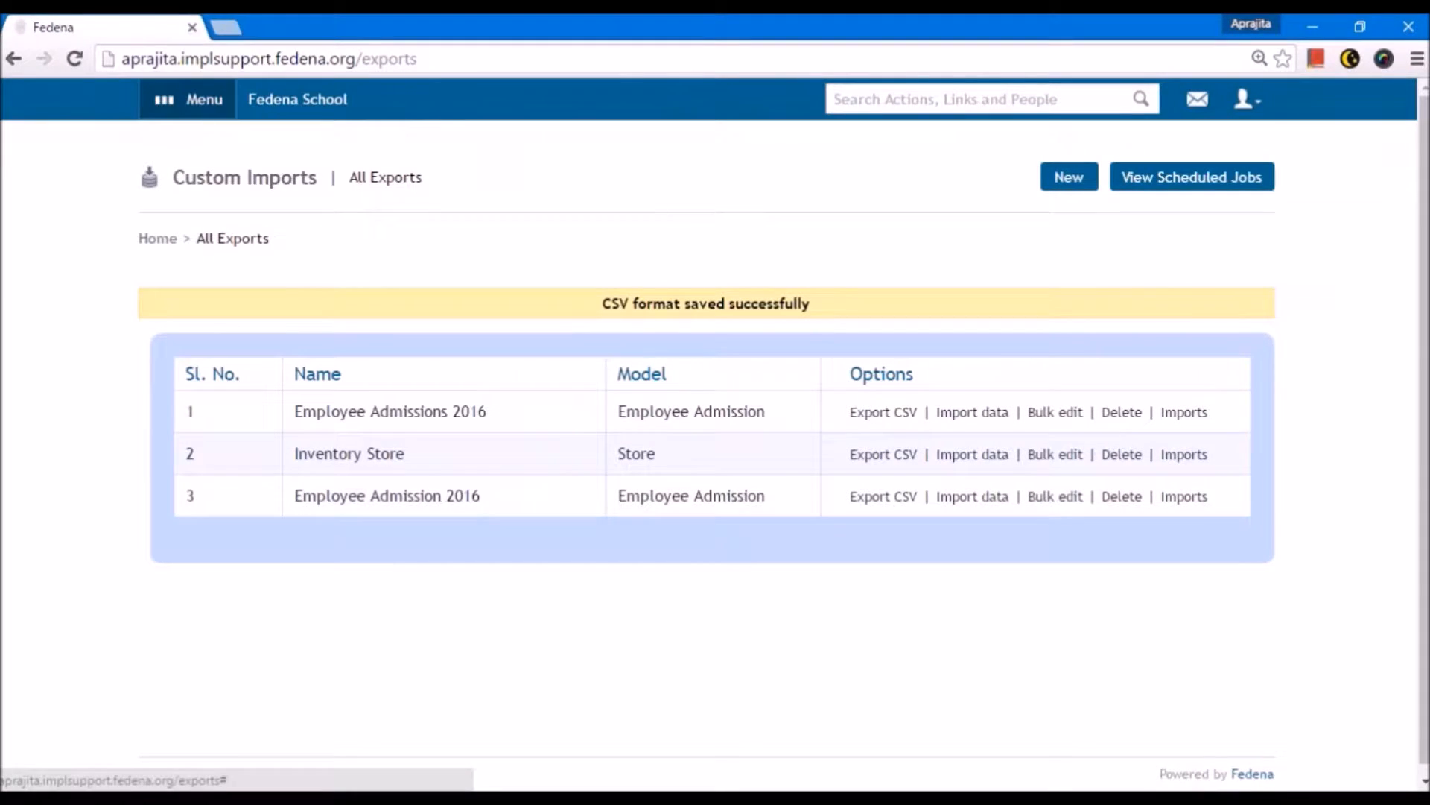
click(195, 101)
click(720, 155)
mouse_move(782, 227)
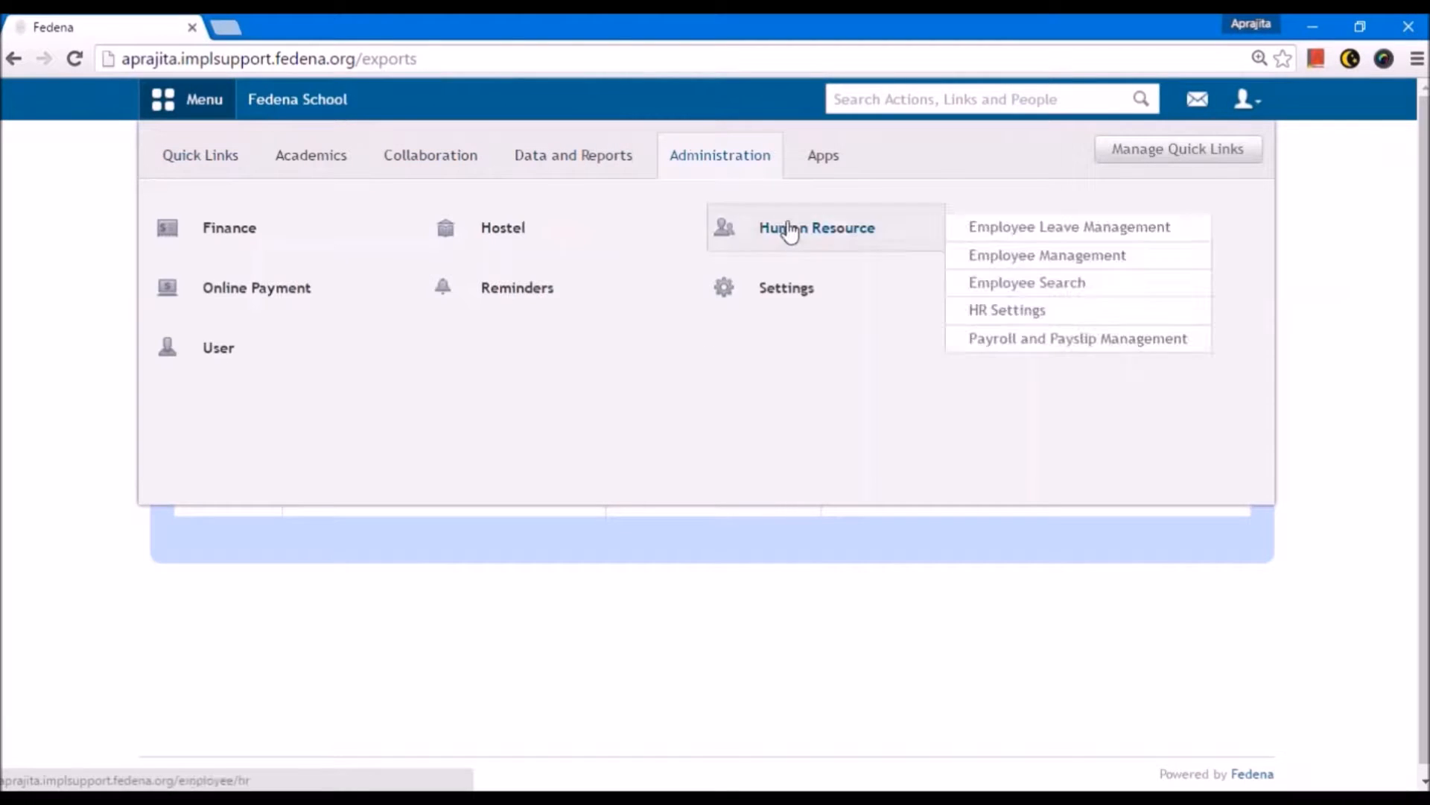
right_click(974, 261)
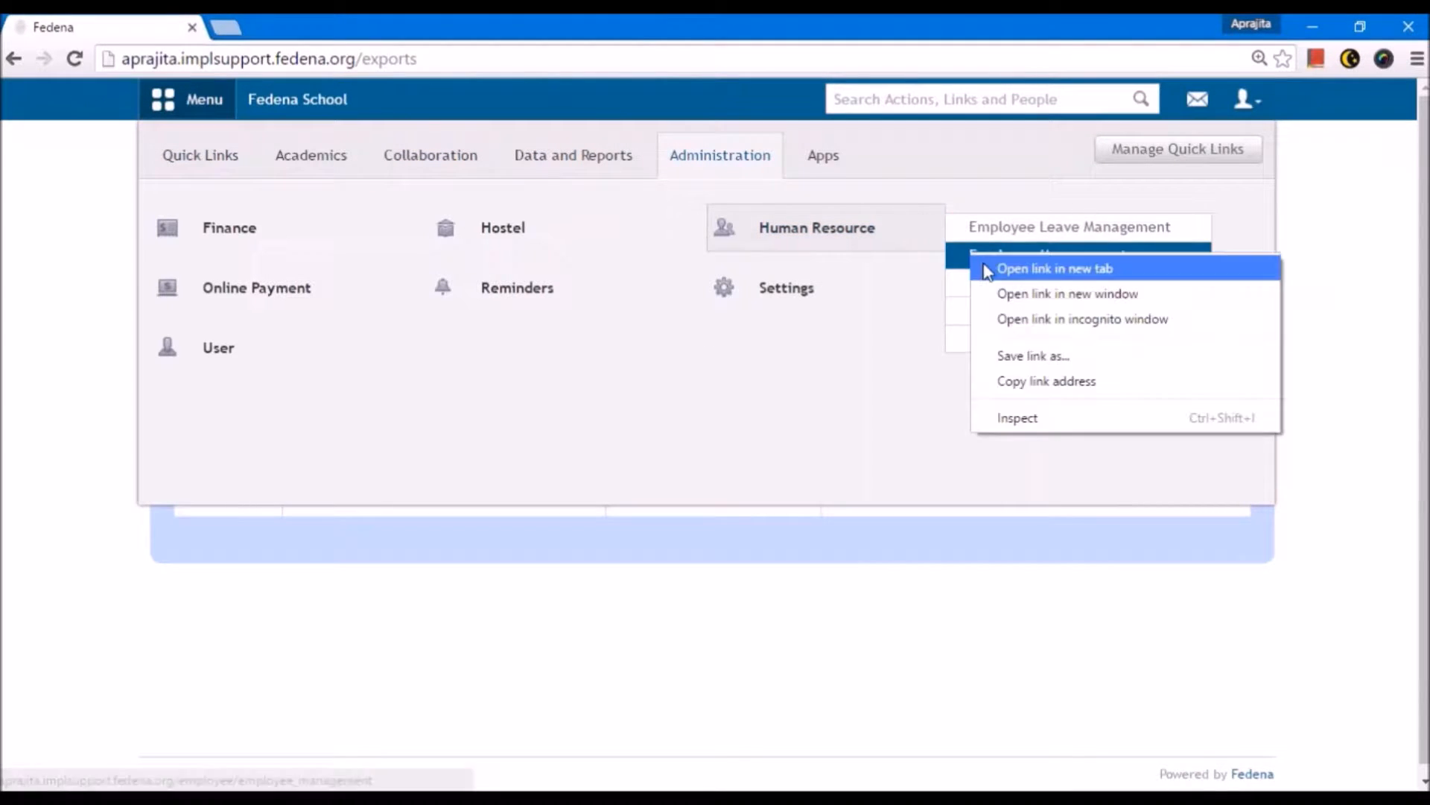
click(991, 270)
click(305, 27)
click(408, 311)
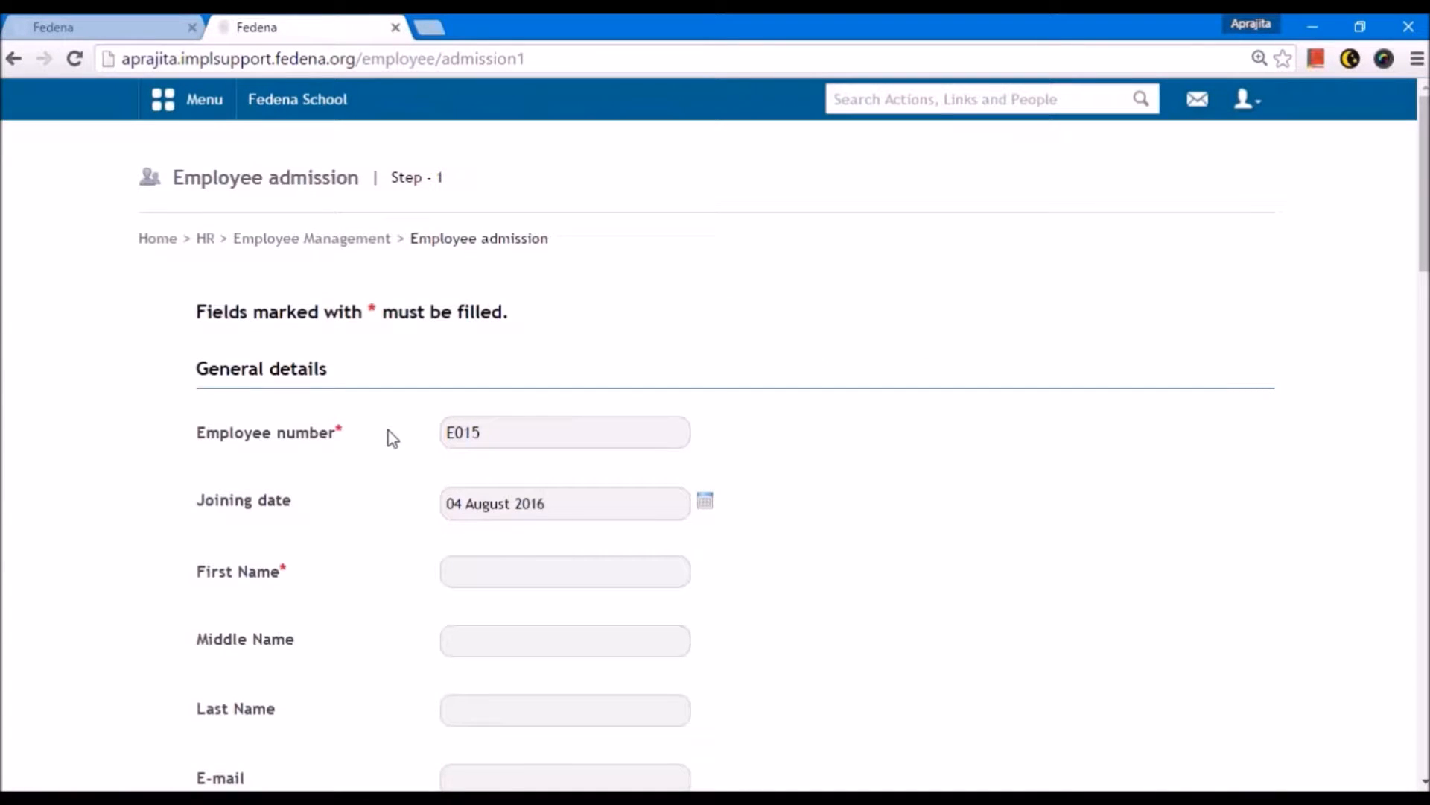
scroll(393, 438, down, 2)
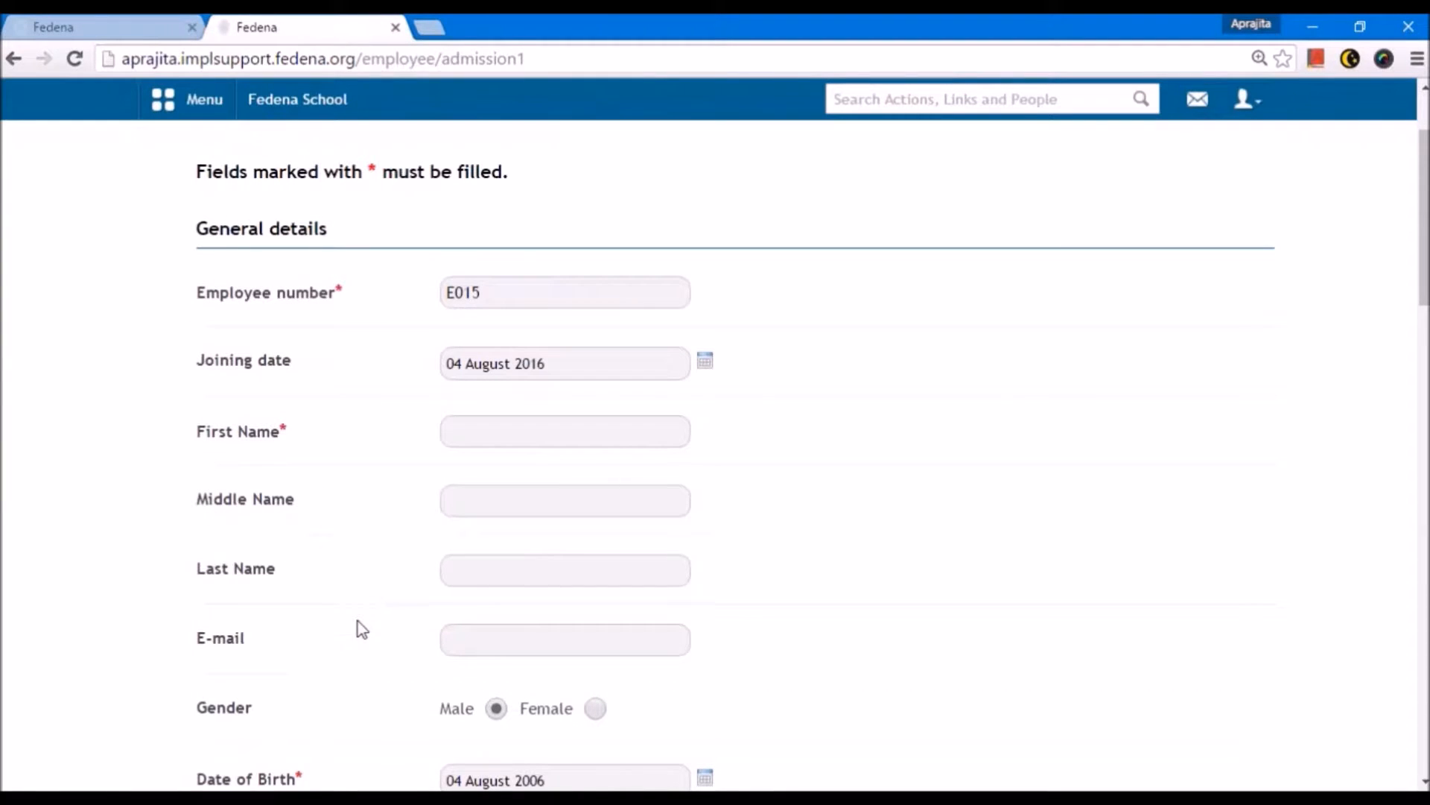
scroll(361, 629, down, 1)
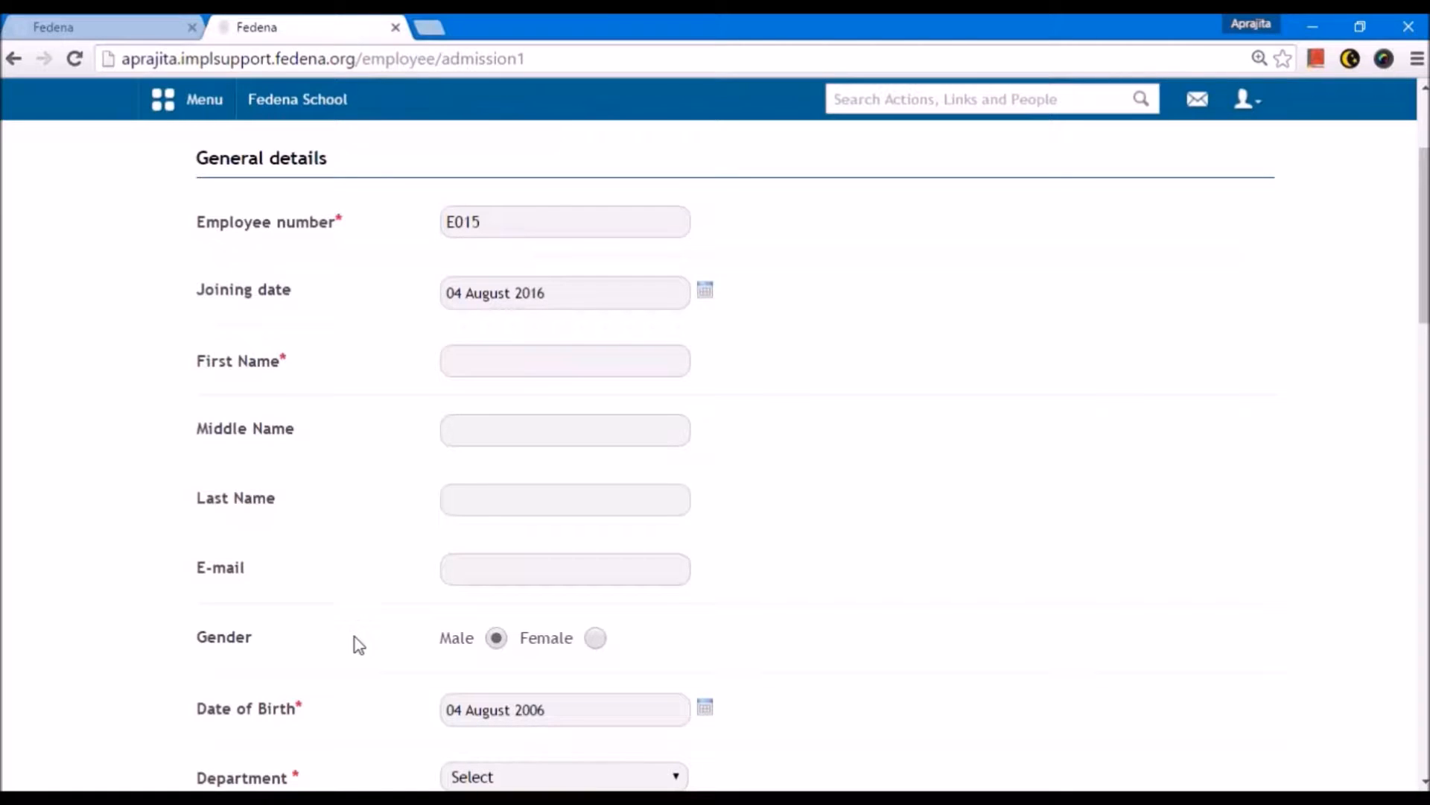
- Compare the empty data rows of the Excel sheet with the mandatory fields marked on Fedena's Employee admission form
click(379, 798)
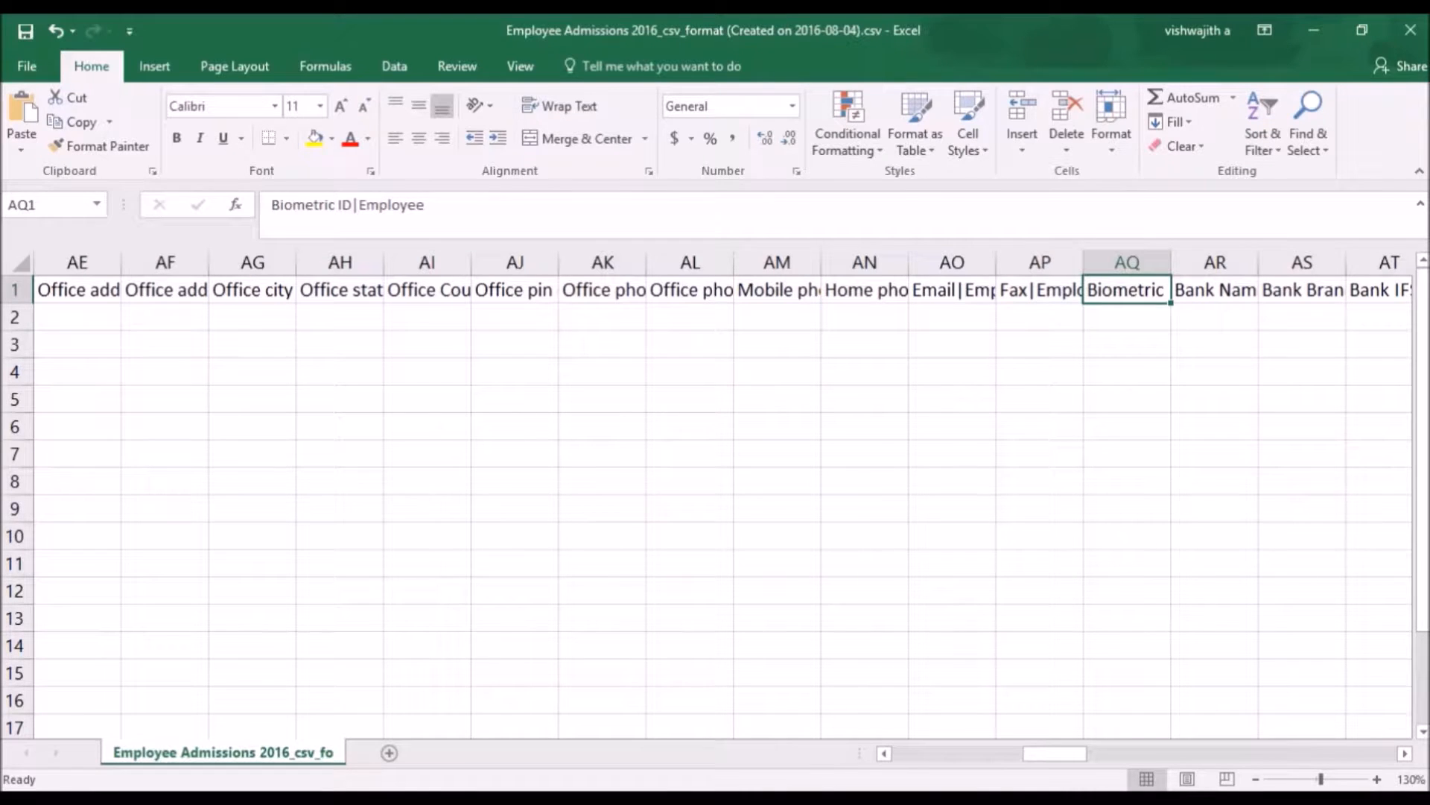
drag(1029, 754, 857, 754)
drag(15, 317, 15, 698)
click(212, 556)
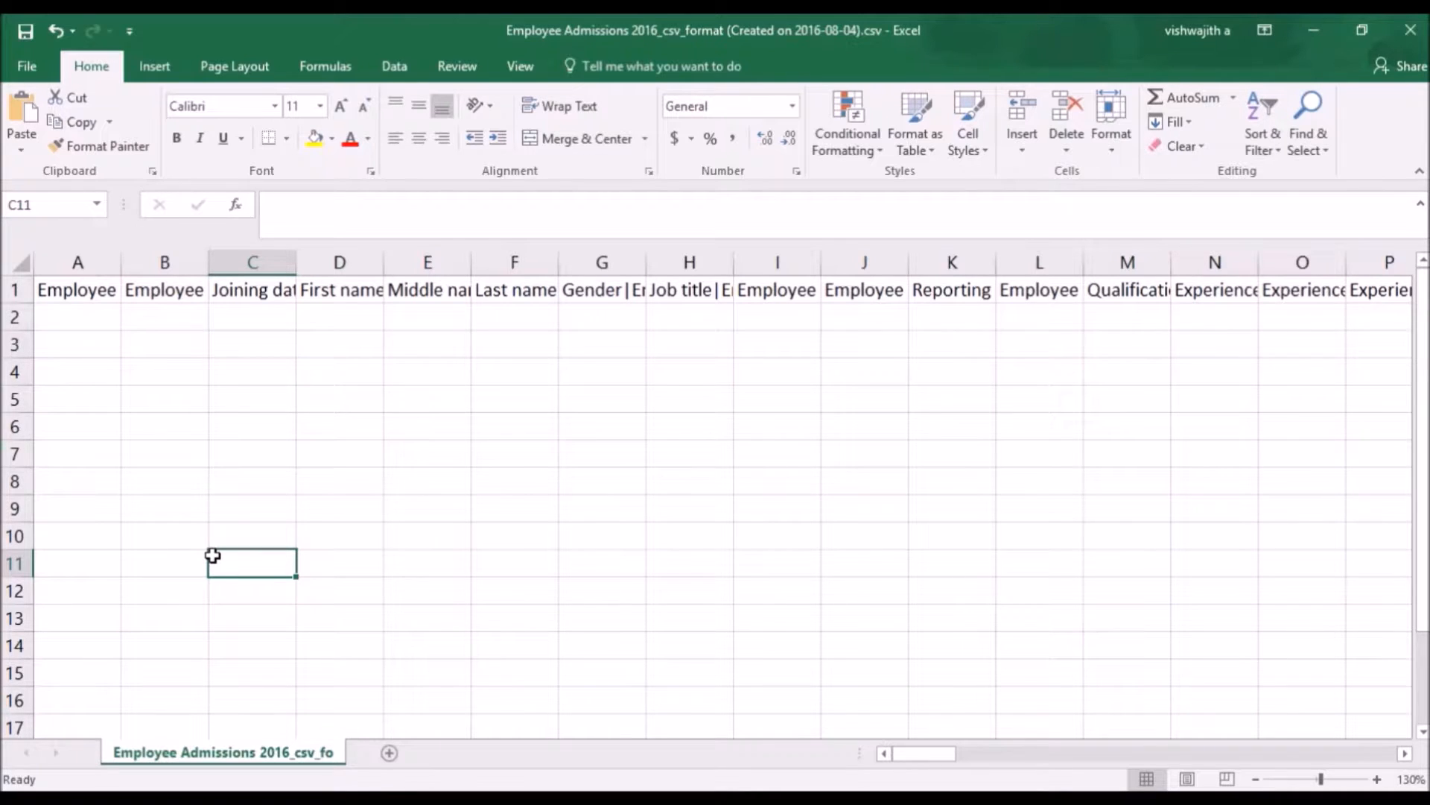
click(200, 790)
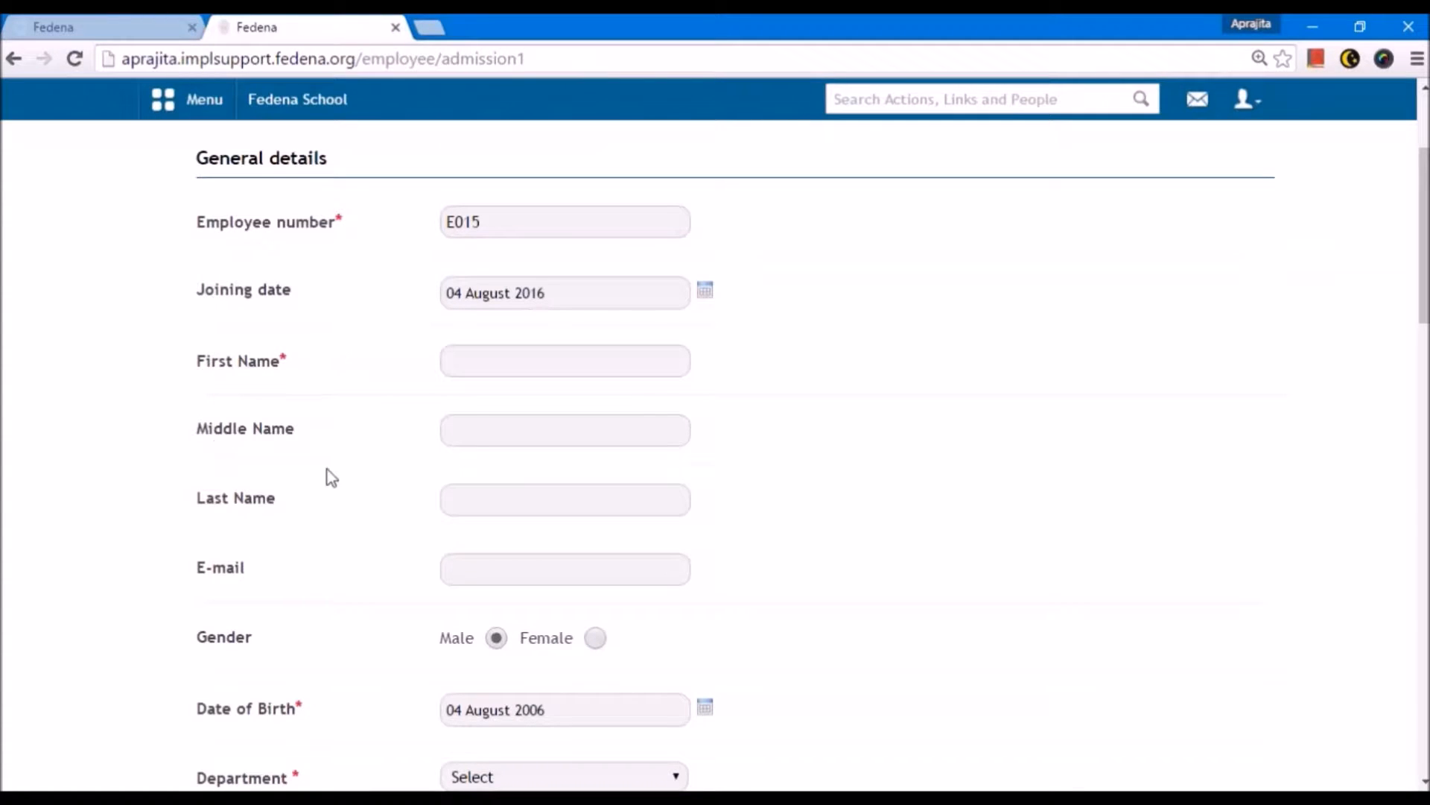
scroll(285, 513, down, 5)
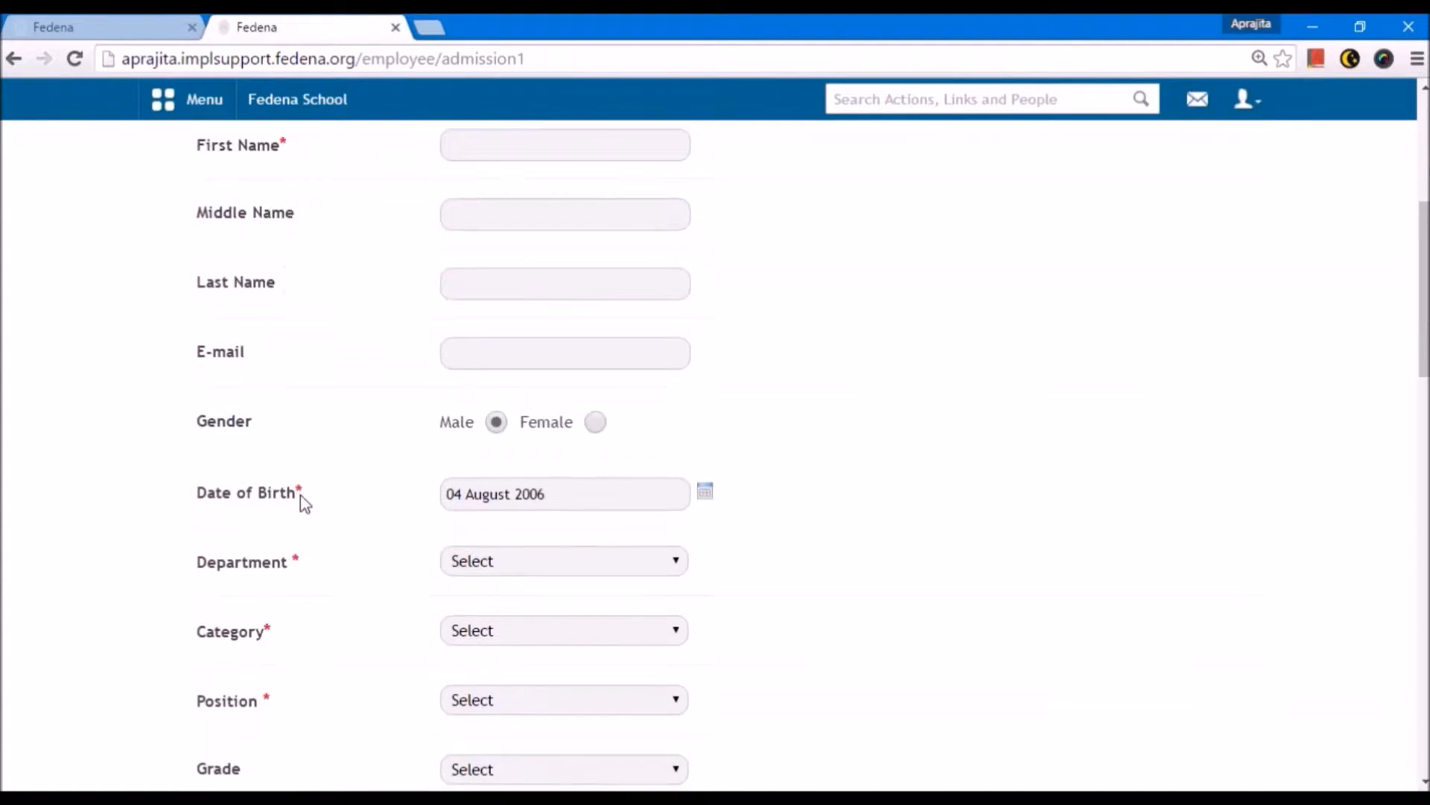
scroll(301, 497, up, 6)
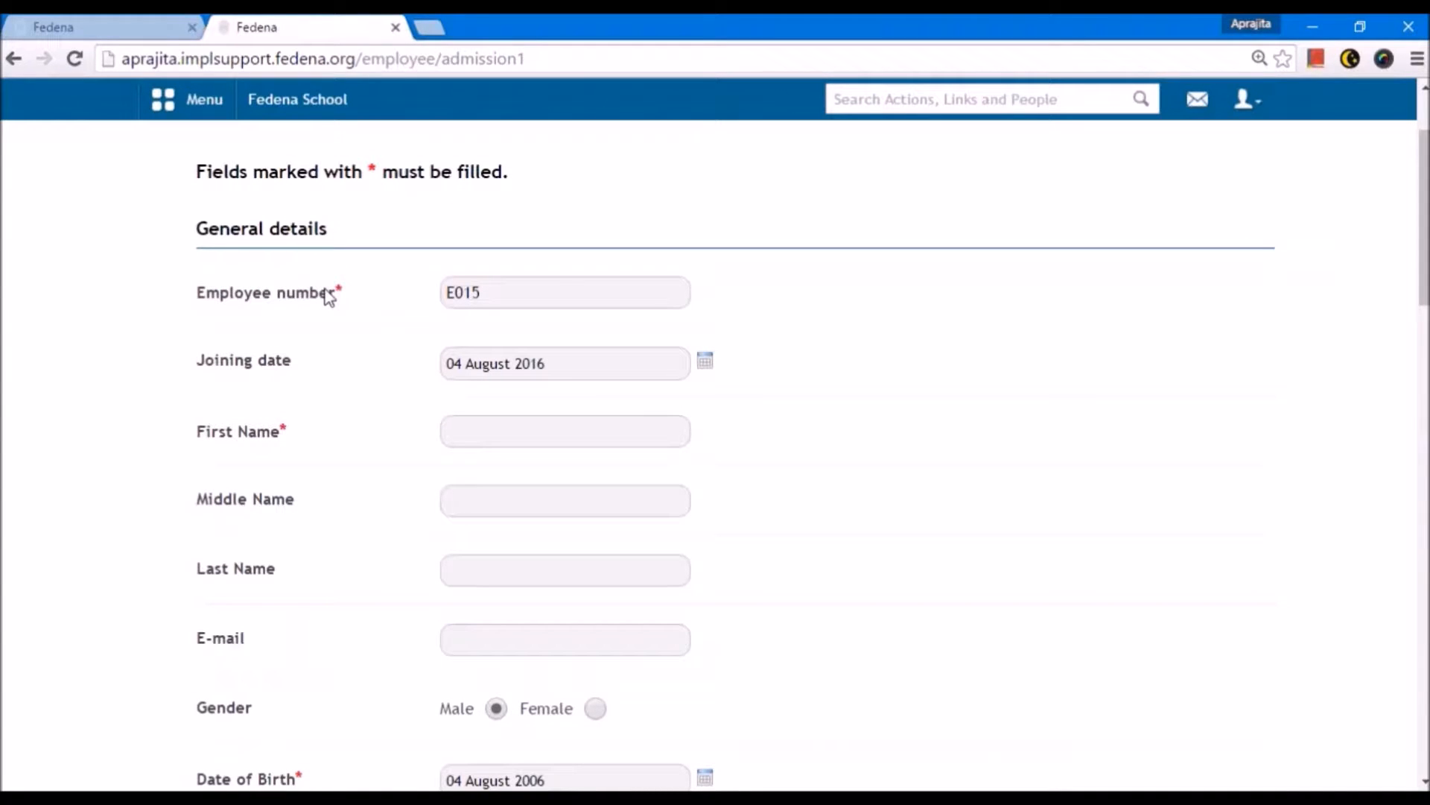
- Switch to the Excel sheet and enter the employee's number under the Employee number header in cell B2
click(353, 797)
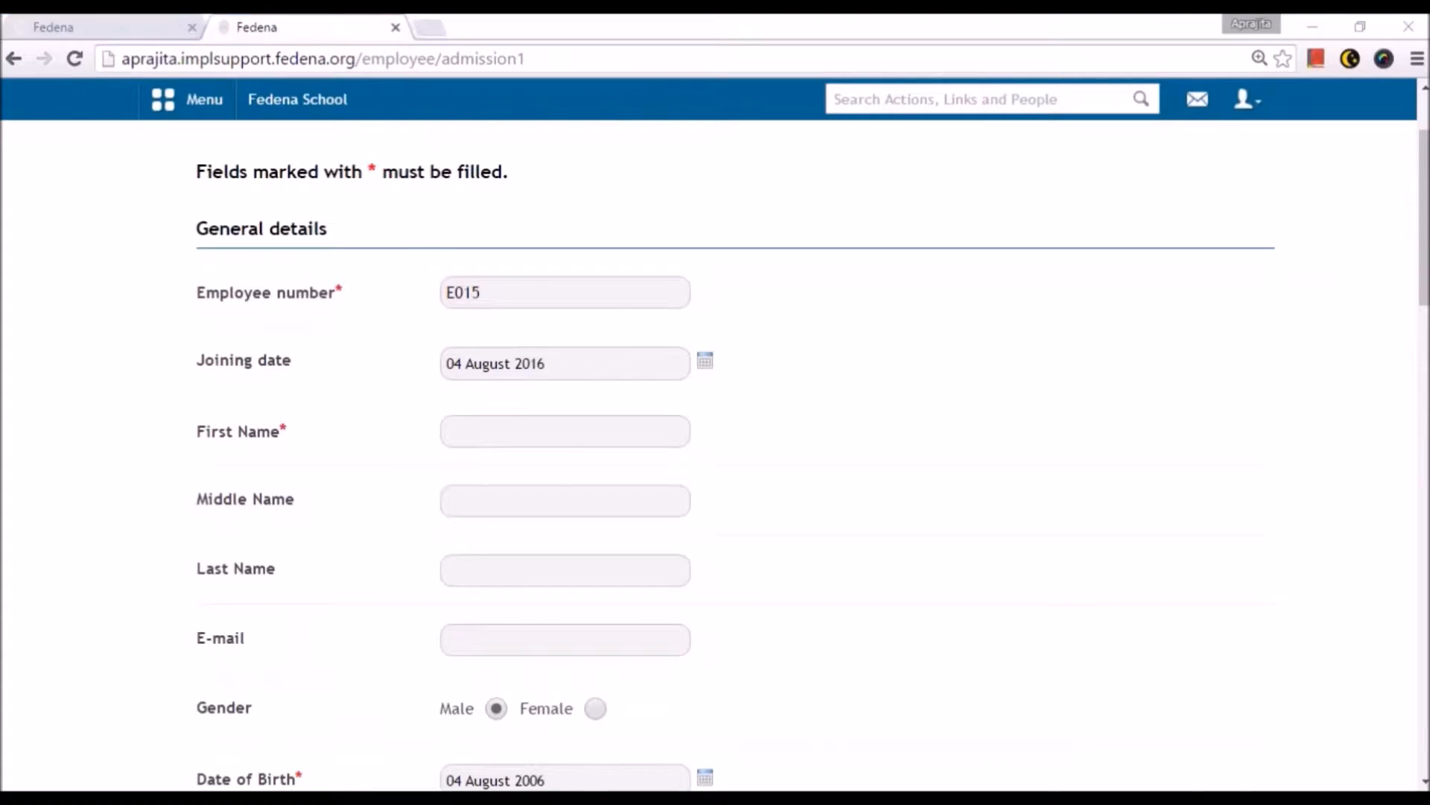
click(90, 291)
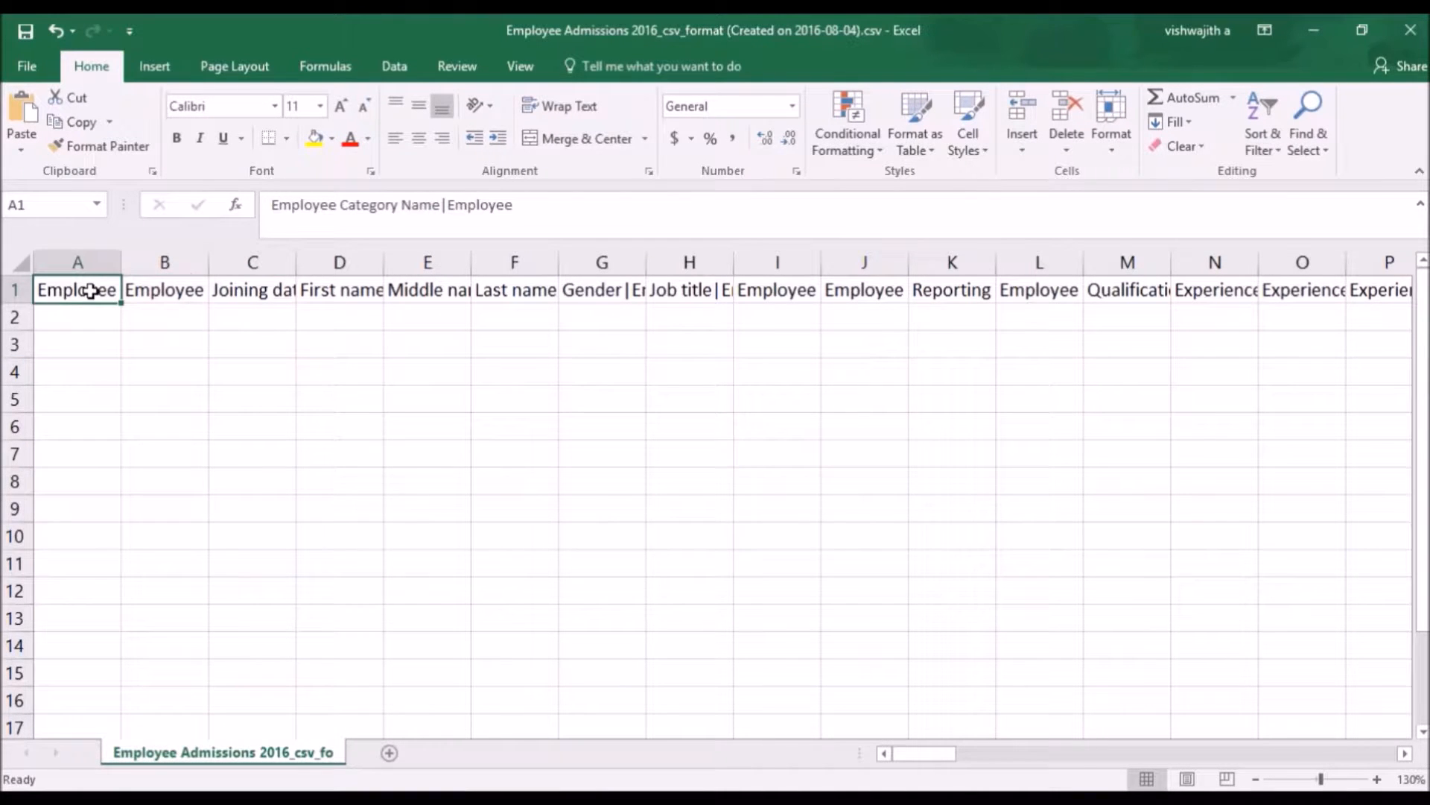
click(132, 289)
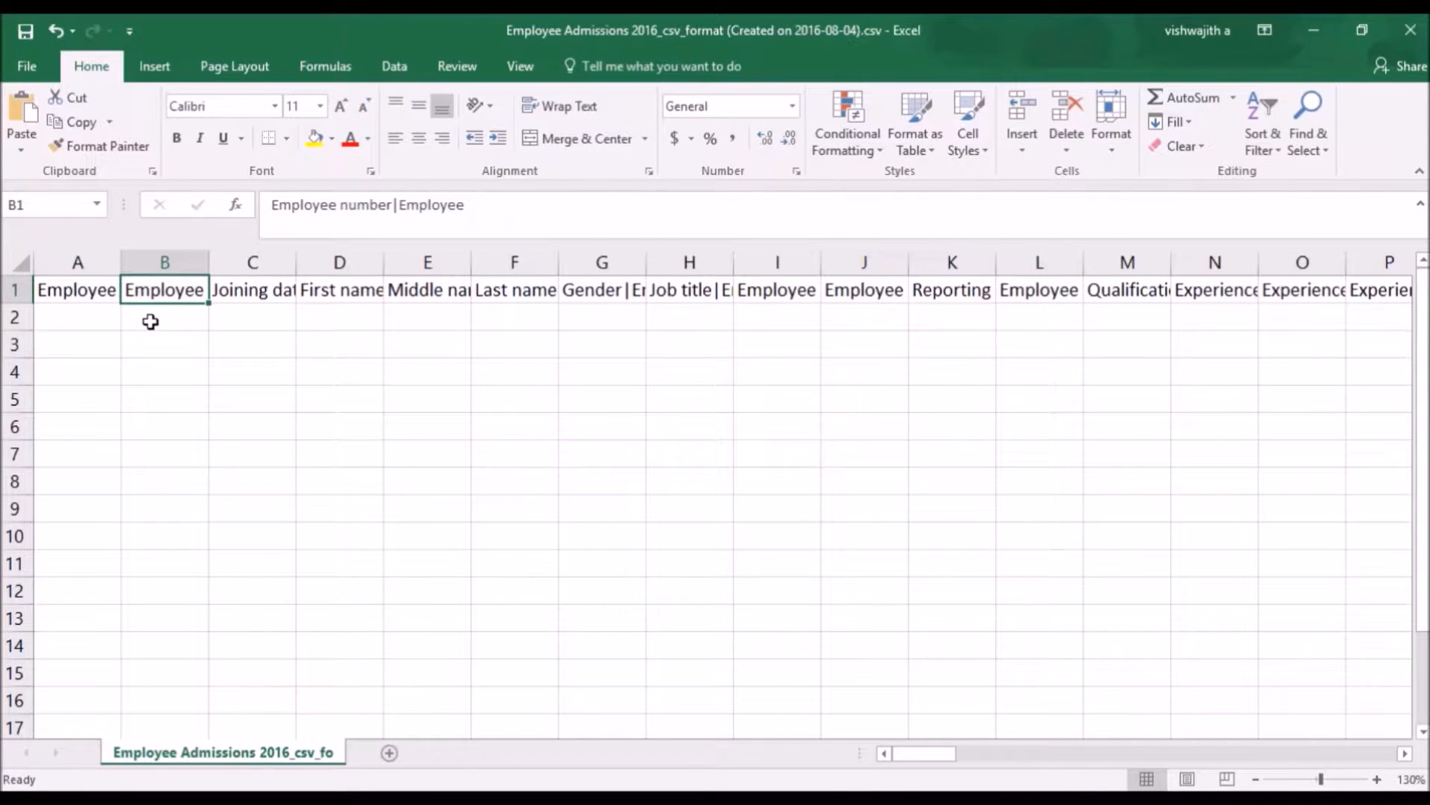
click(150, 321)
text(E)
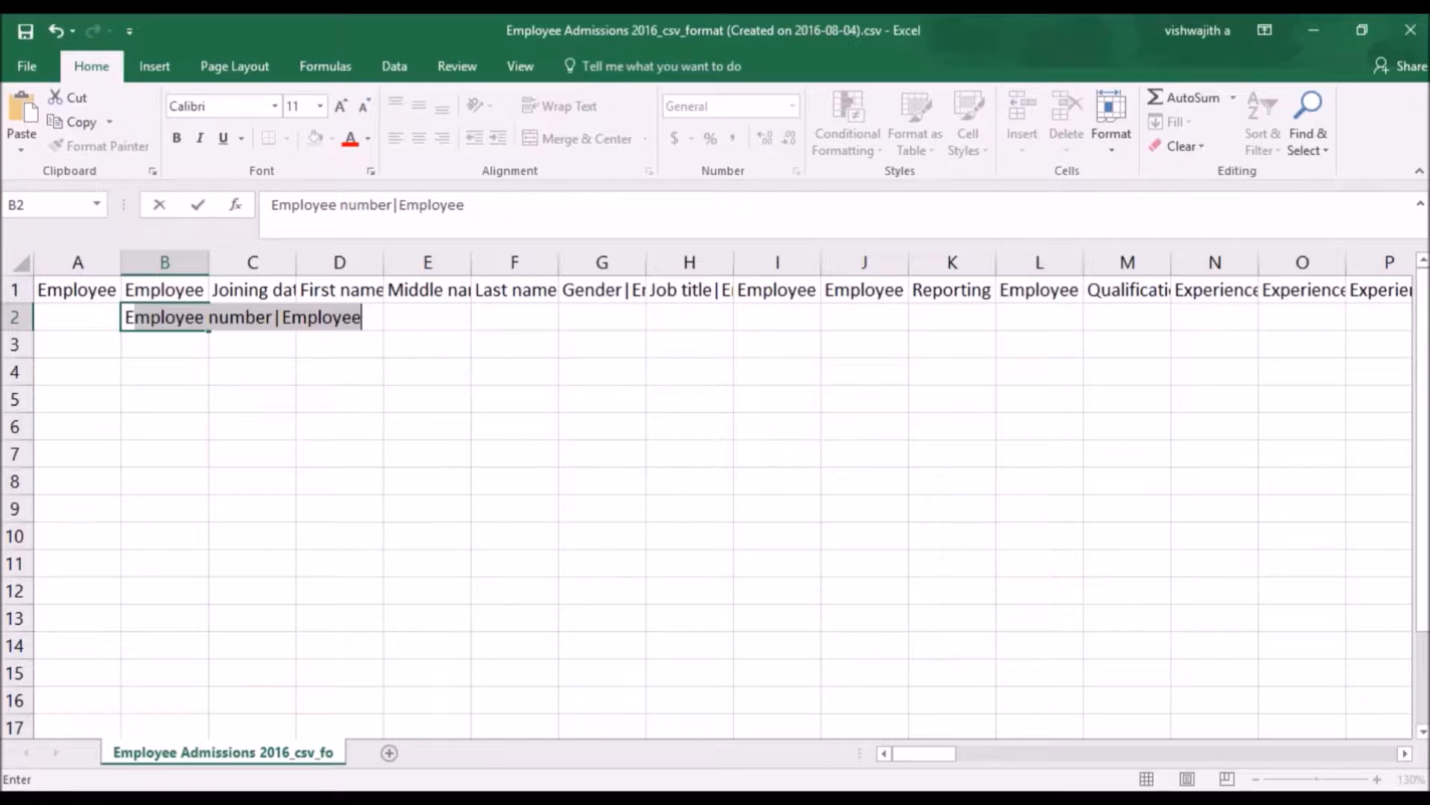
text(90)
click(131, 366)
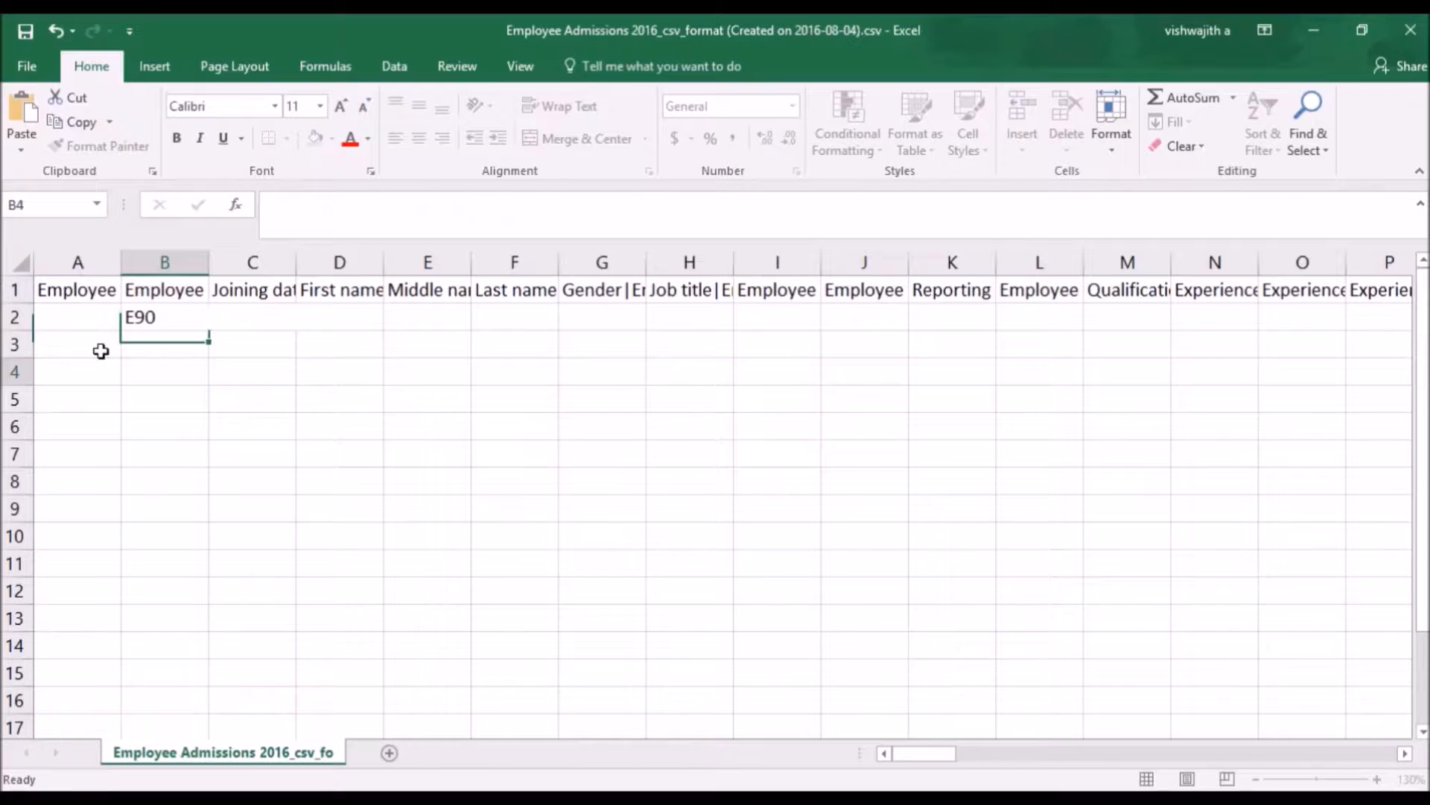
- Check the Employee Category Name header in column A against the fields of Fedena's admission form, and return to Excel
click(80, 309)
click(78, 290)
key(alt+Tab)
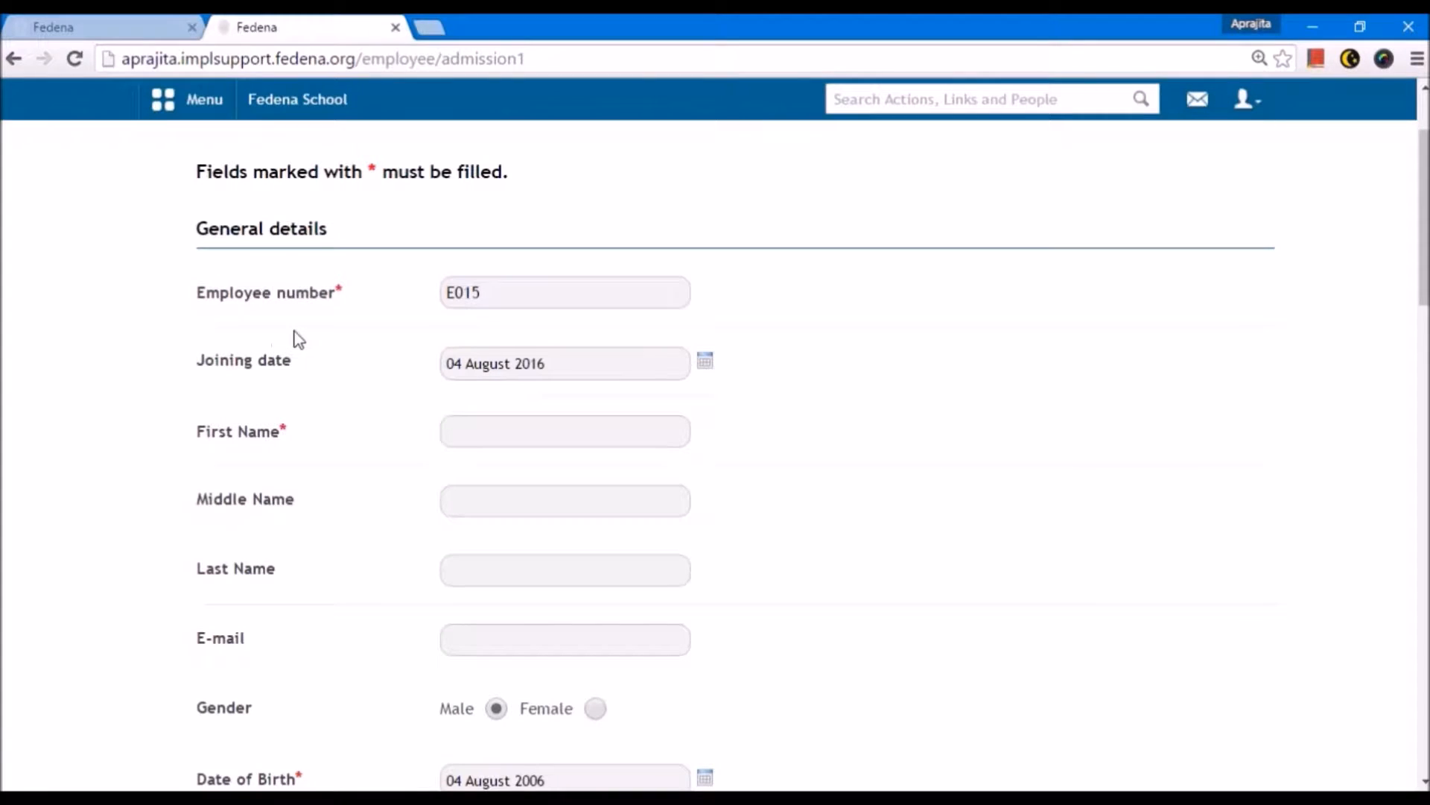
scroll(310, 402, up, 1)
key(alt+Tab)
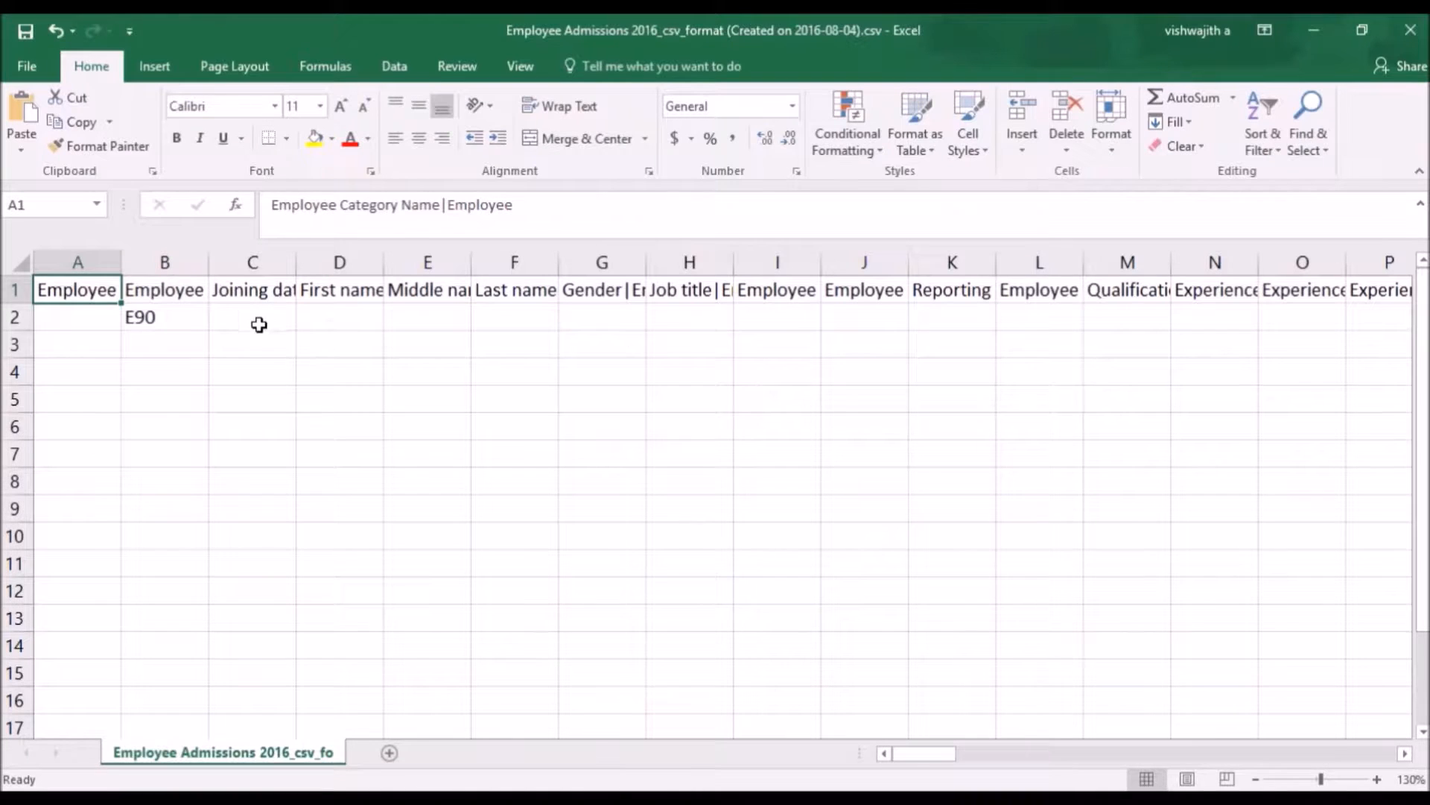
- Enter the joining date 12-09-1999 in cell C2 and widen column C
click(249, 317)
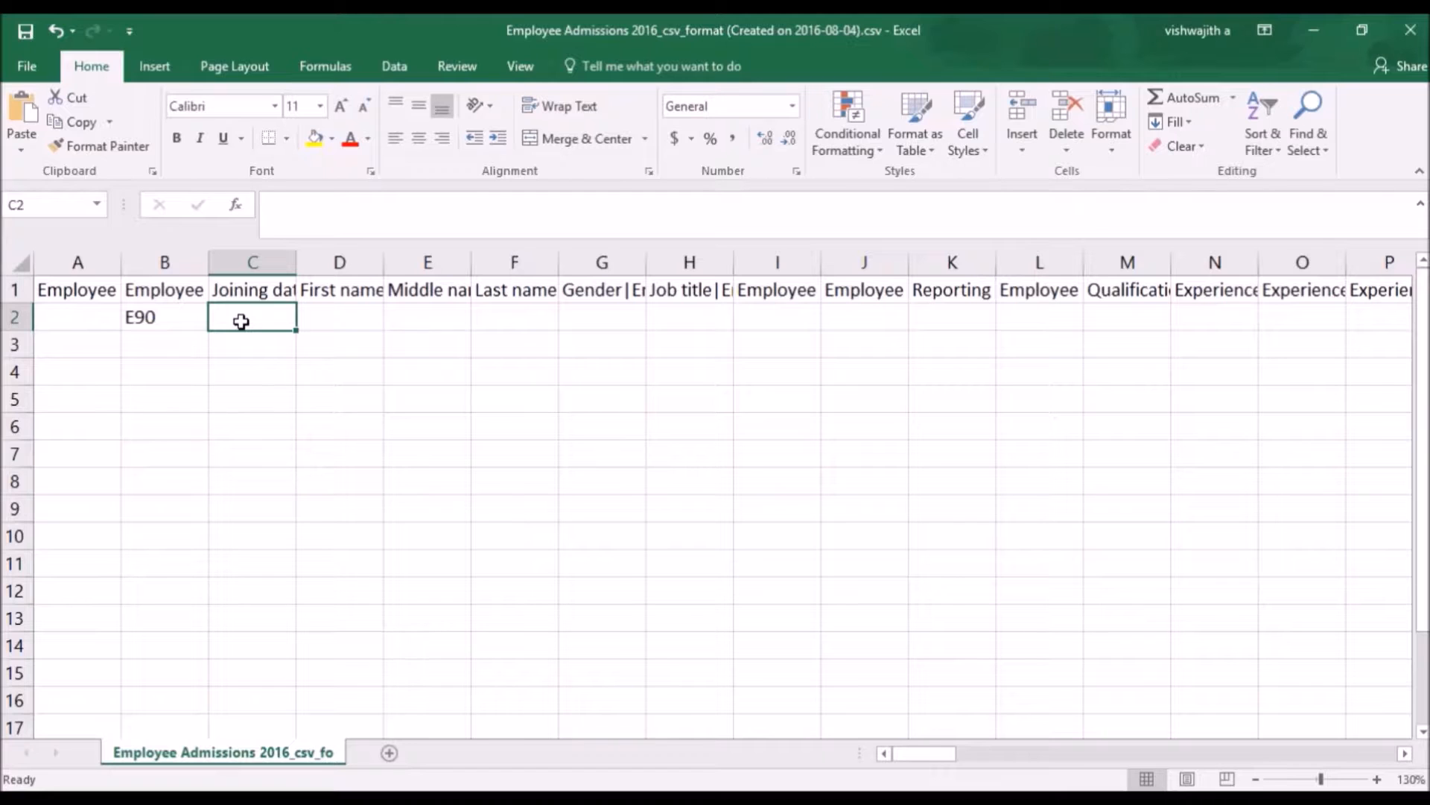
text(12-09-1999)
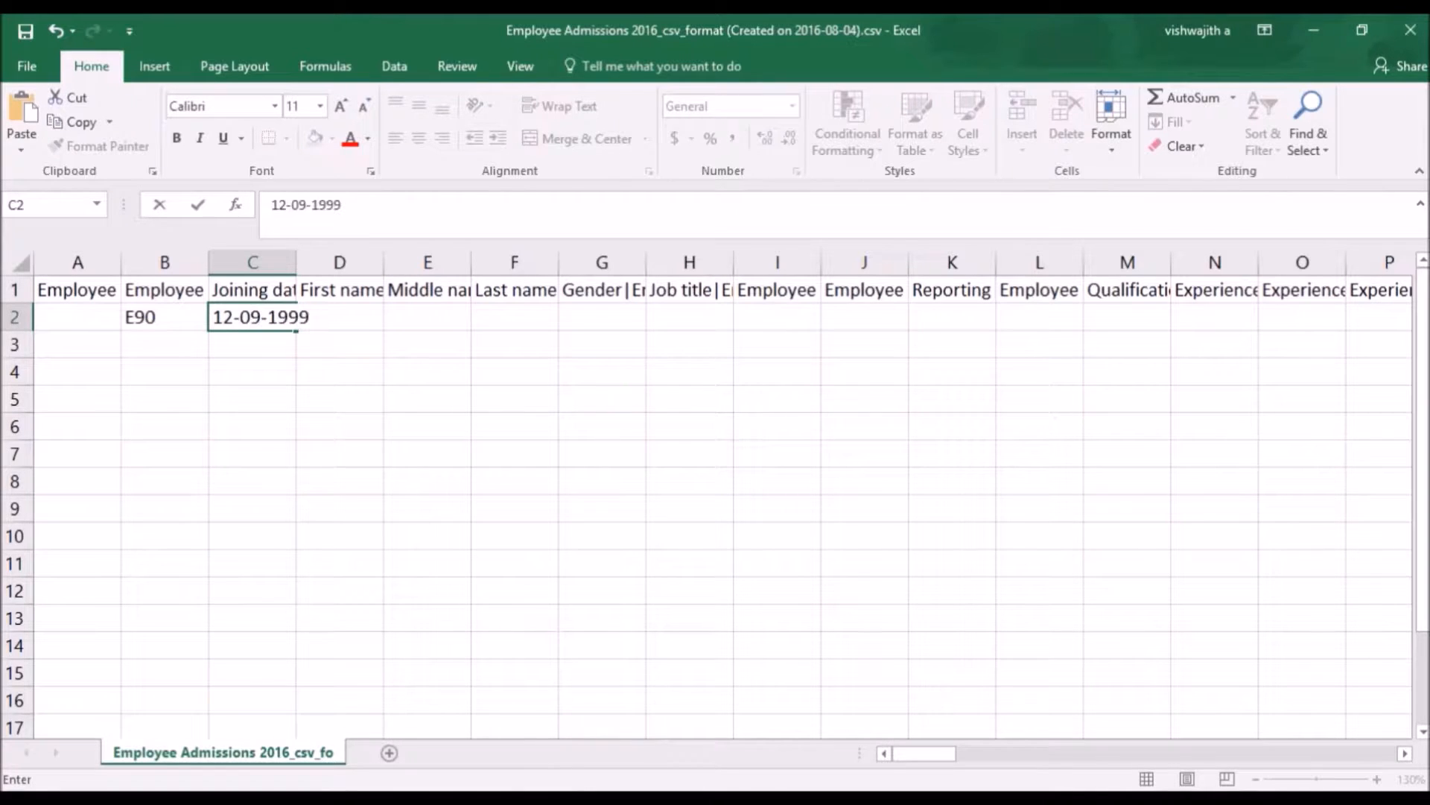
click(280, 417)
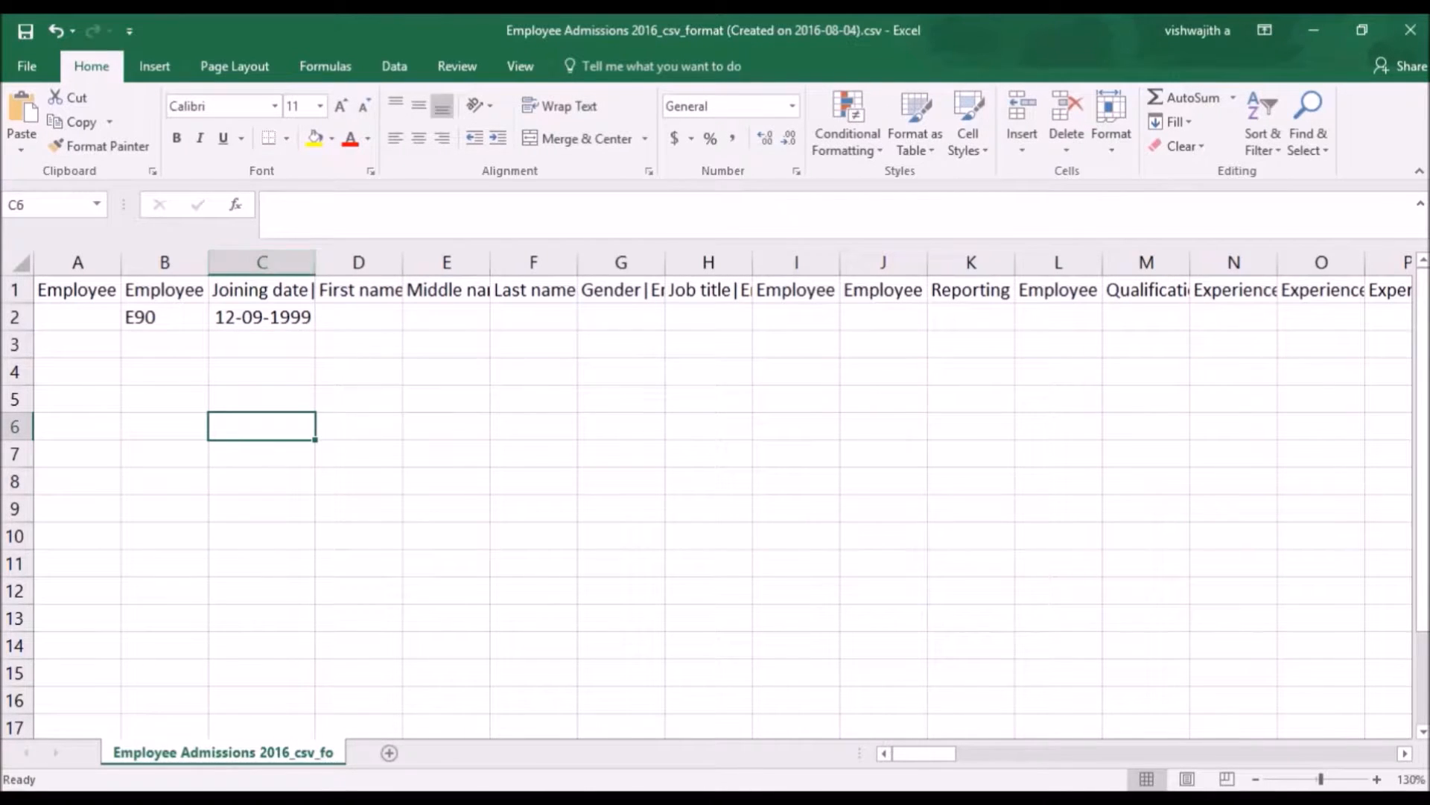
drag(316, 265, 334, 265)
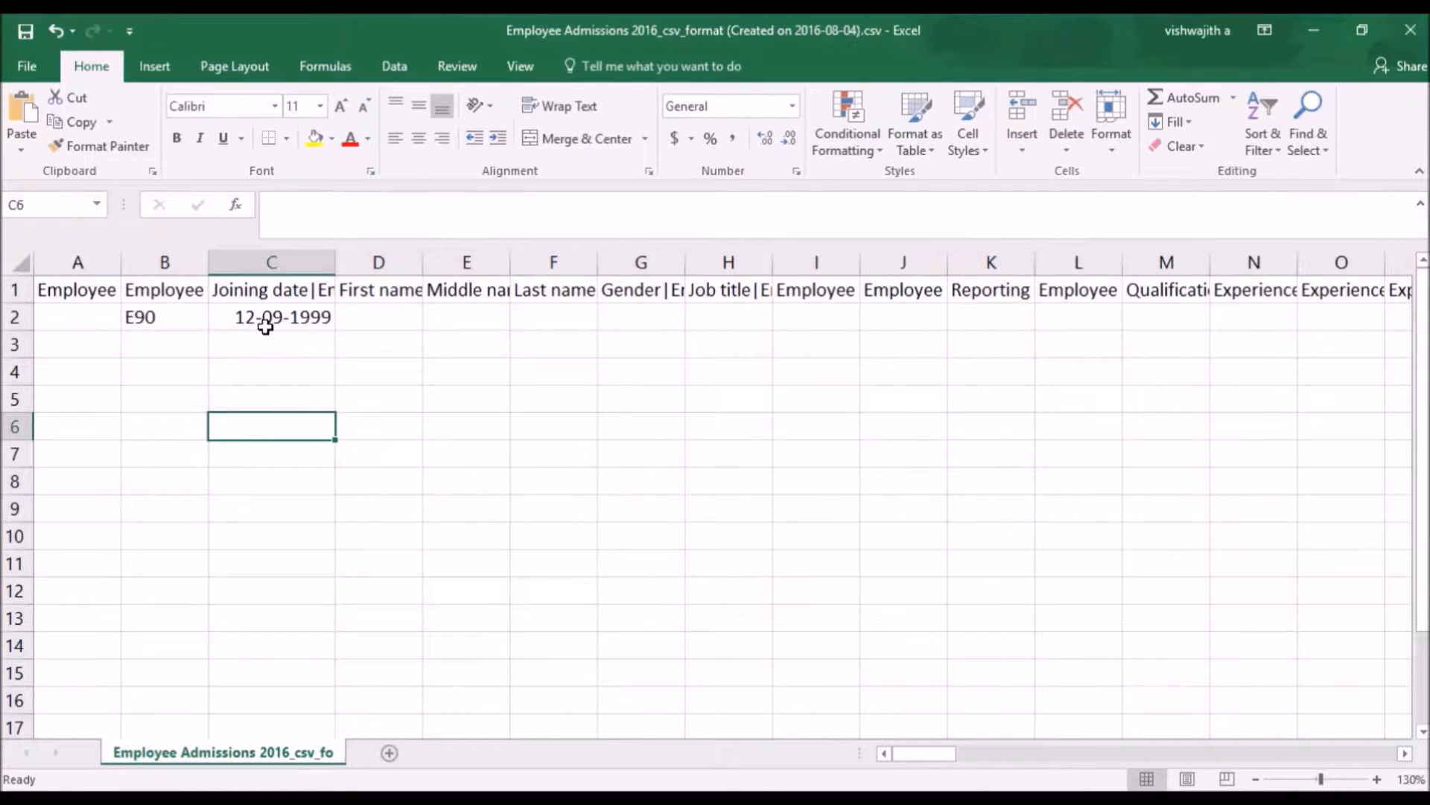
- Enter the employee's first name under the First name header in cell D2
click(160, 316)
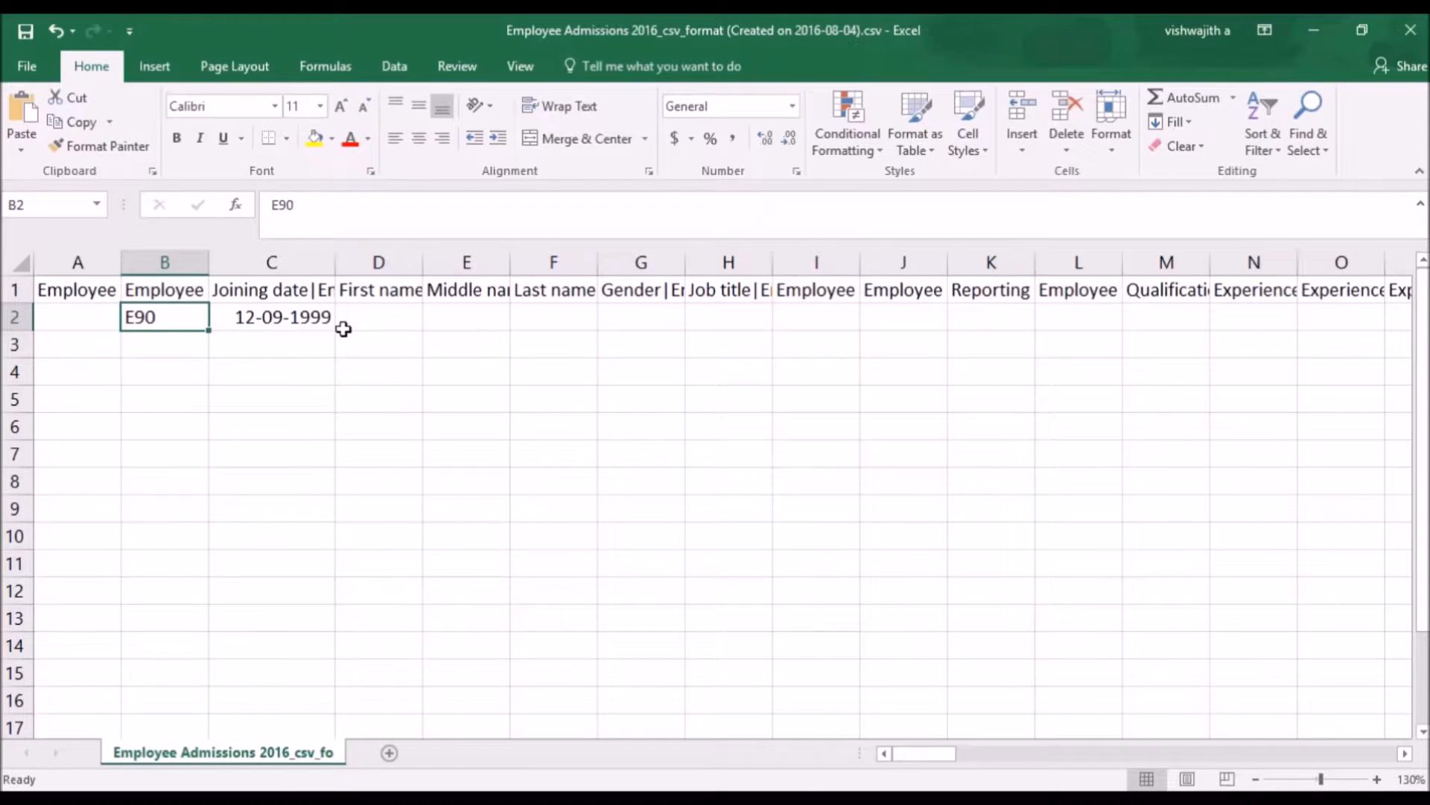
click(359, 319)
text(Anil)
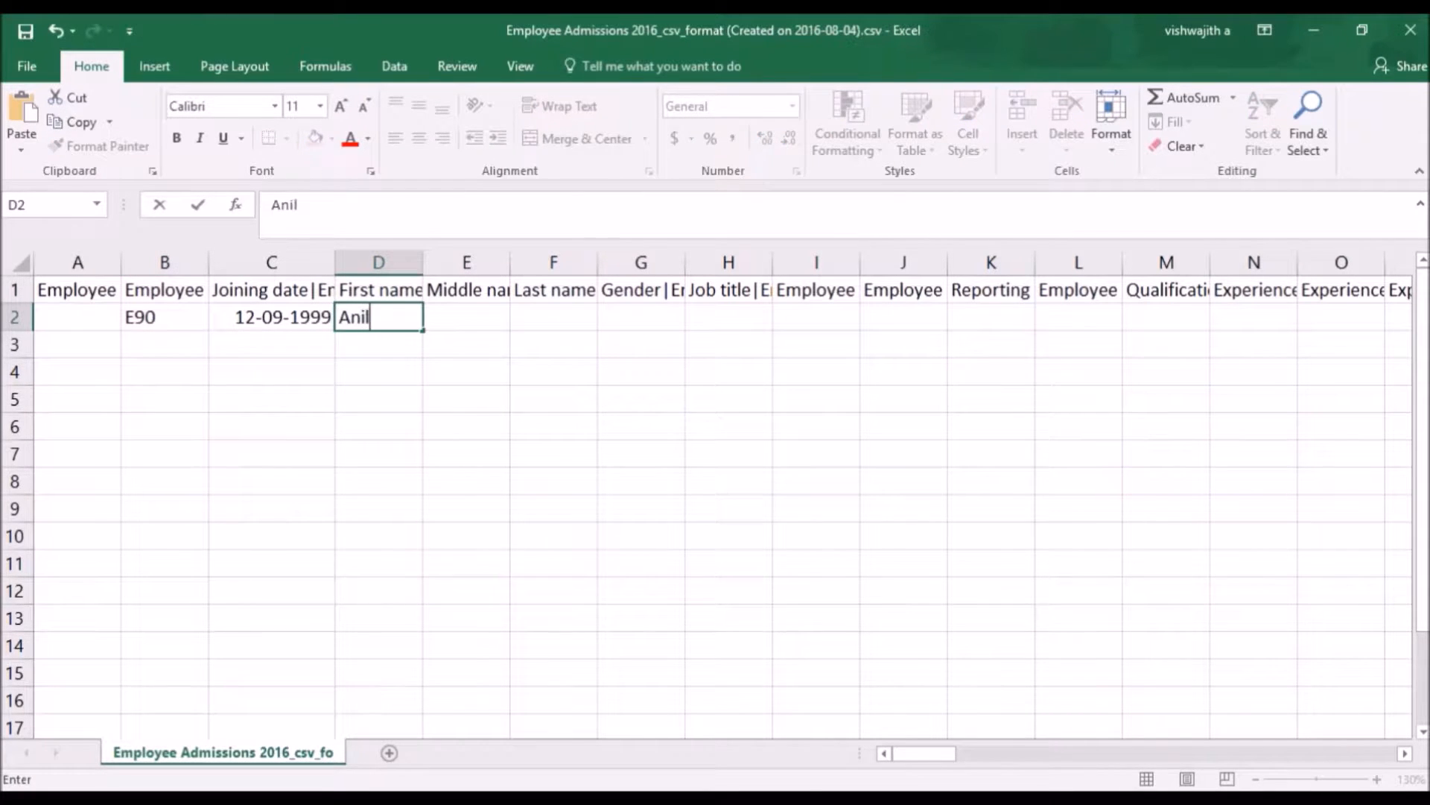
key(Return)
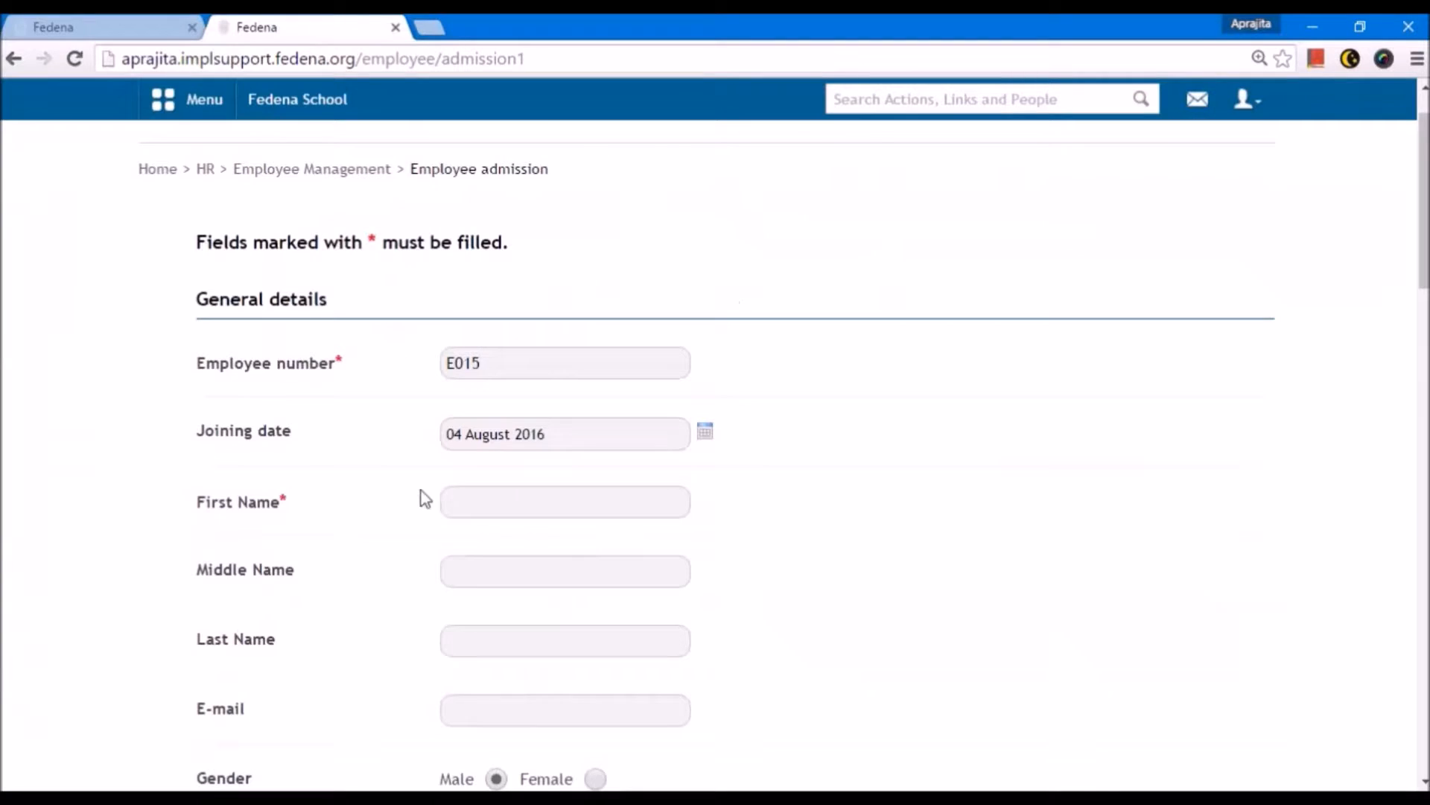
- Review the name and gender fields of Fedena's admission form, and enter f under the Gender header in cell G2
scroll(417, 495, down, 3)
scroll(413, 503, down, 1)
key(alt+Tab)
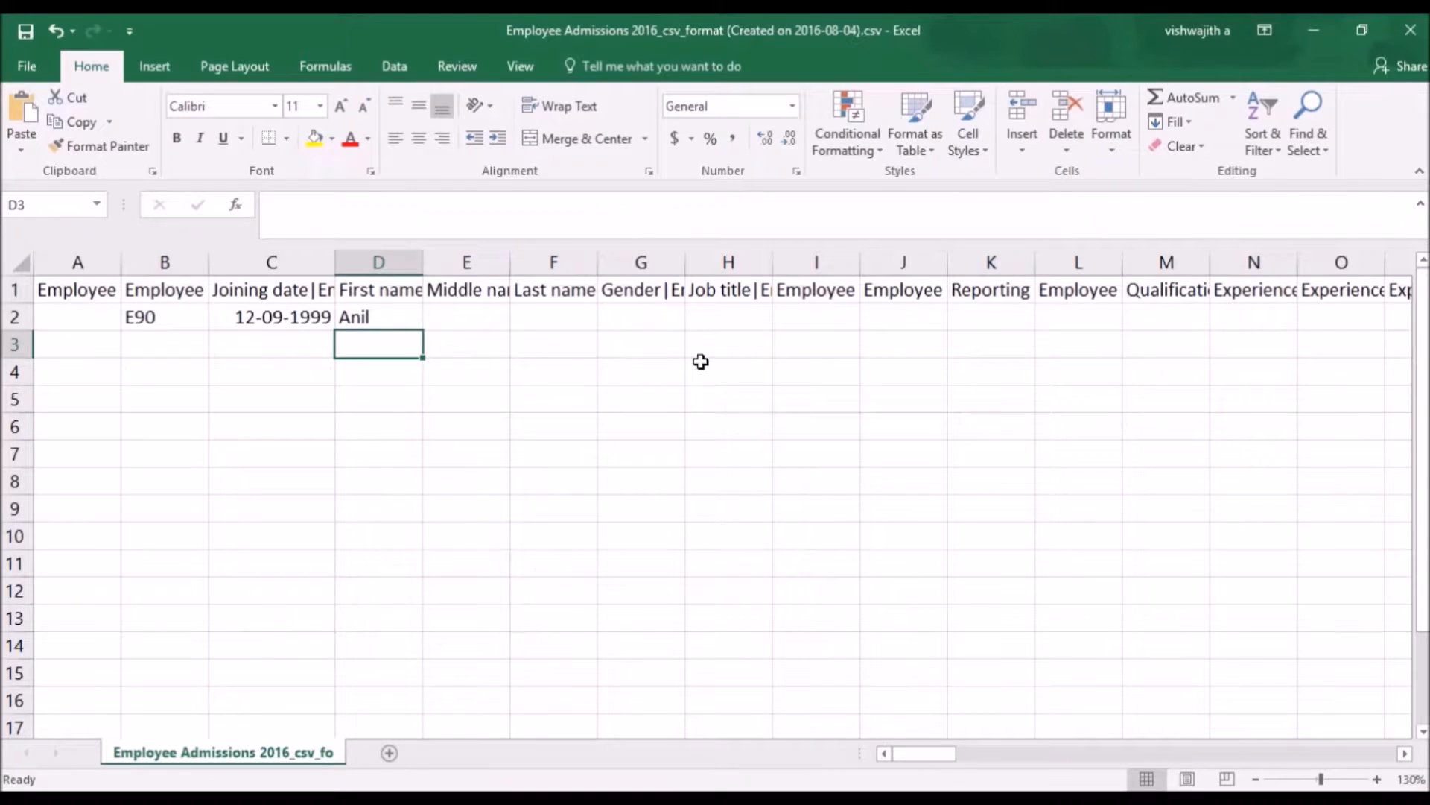
click(648, 319)
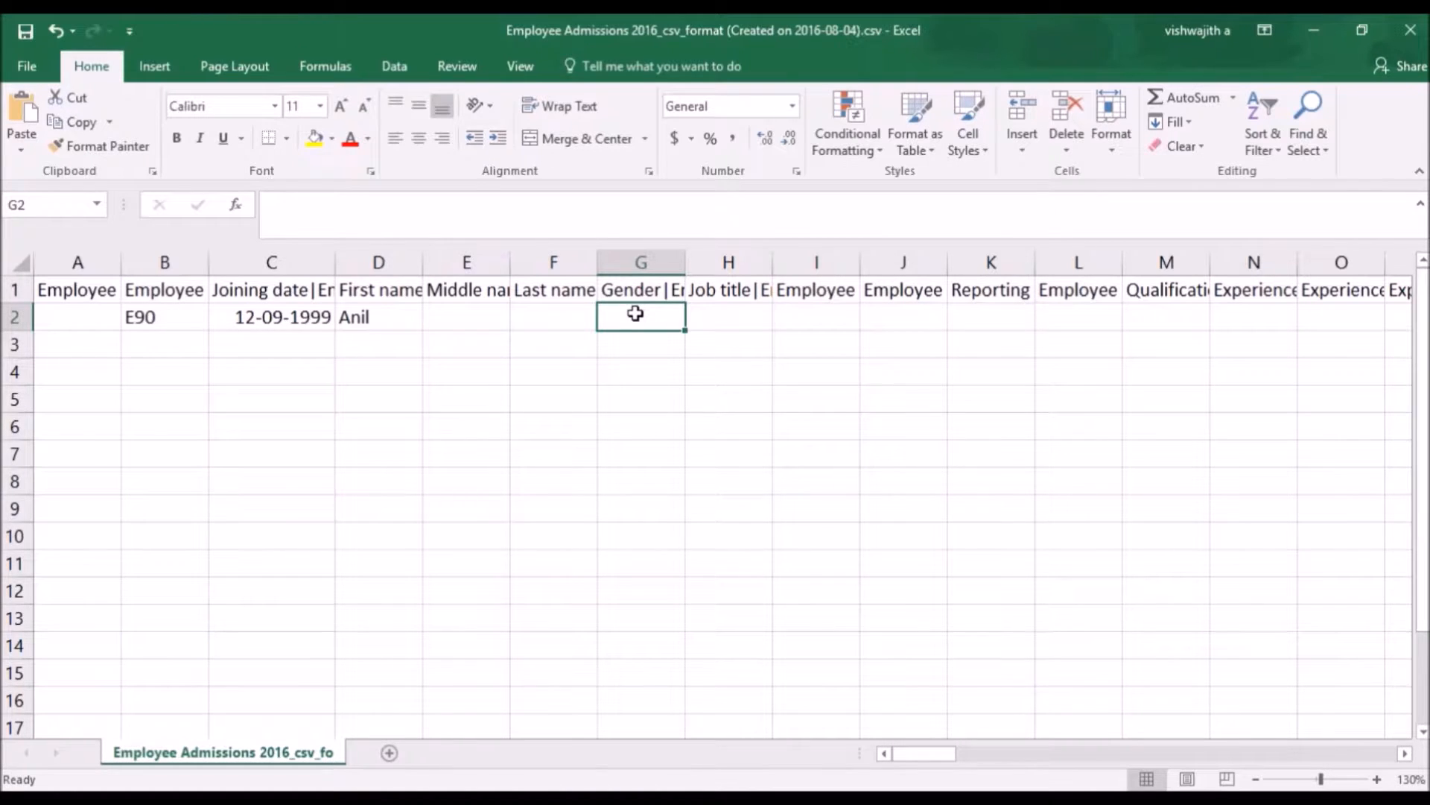
text(f)
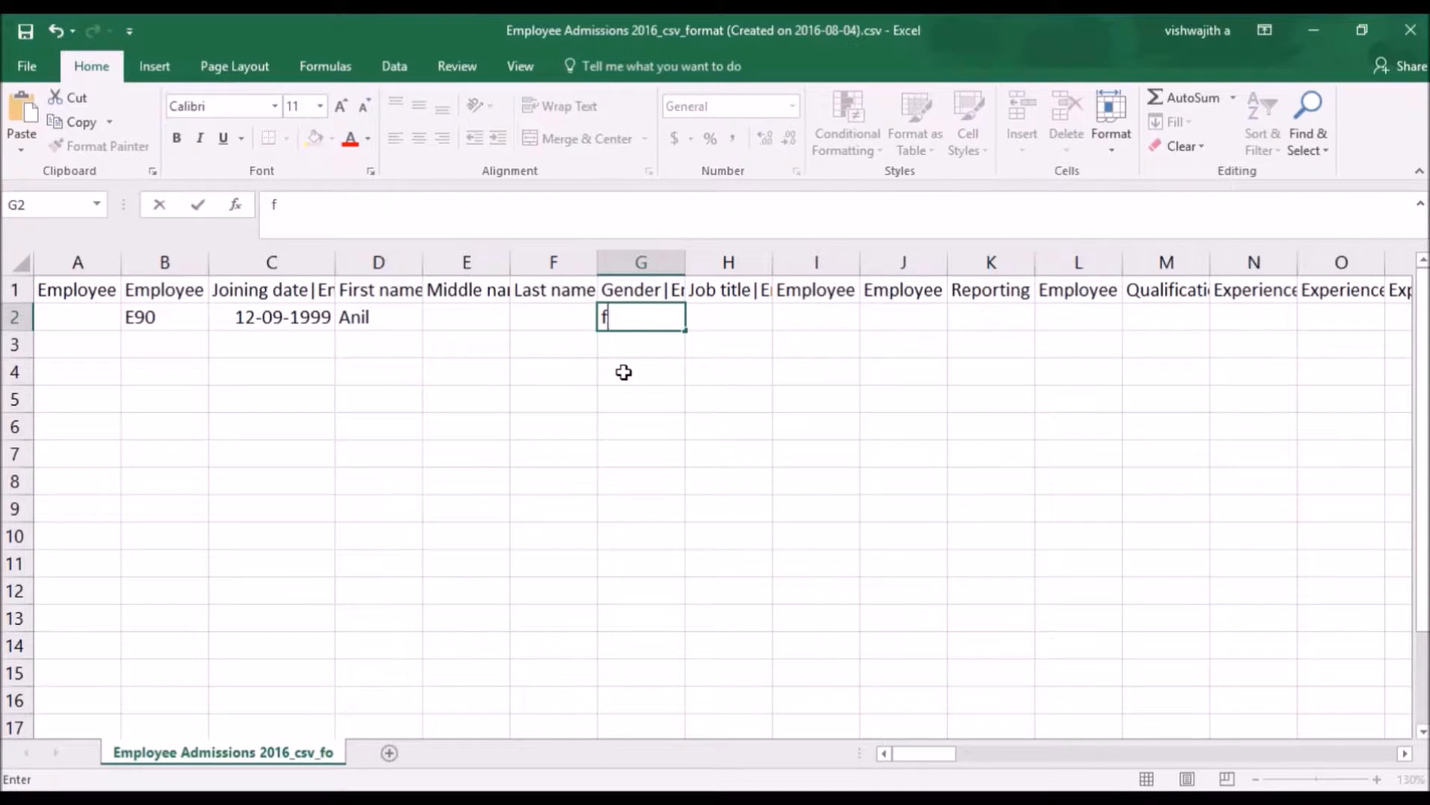
click(623, 370)
- Check the mandatory Department, Category and Position fields of Fedena's admission form against the header of column I in Excel
key(alt+Tab)
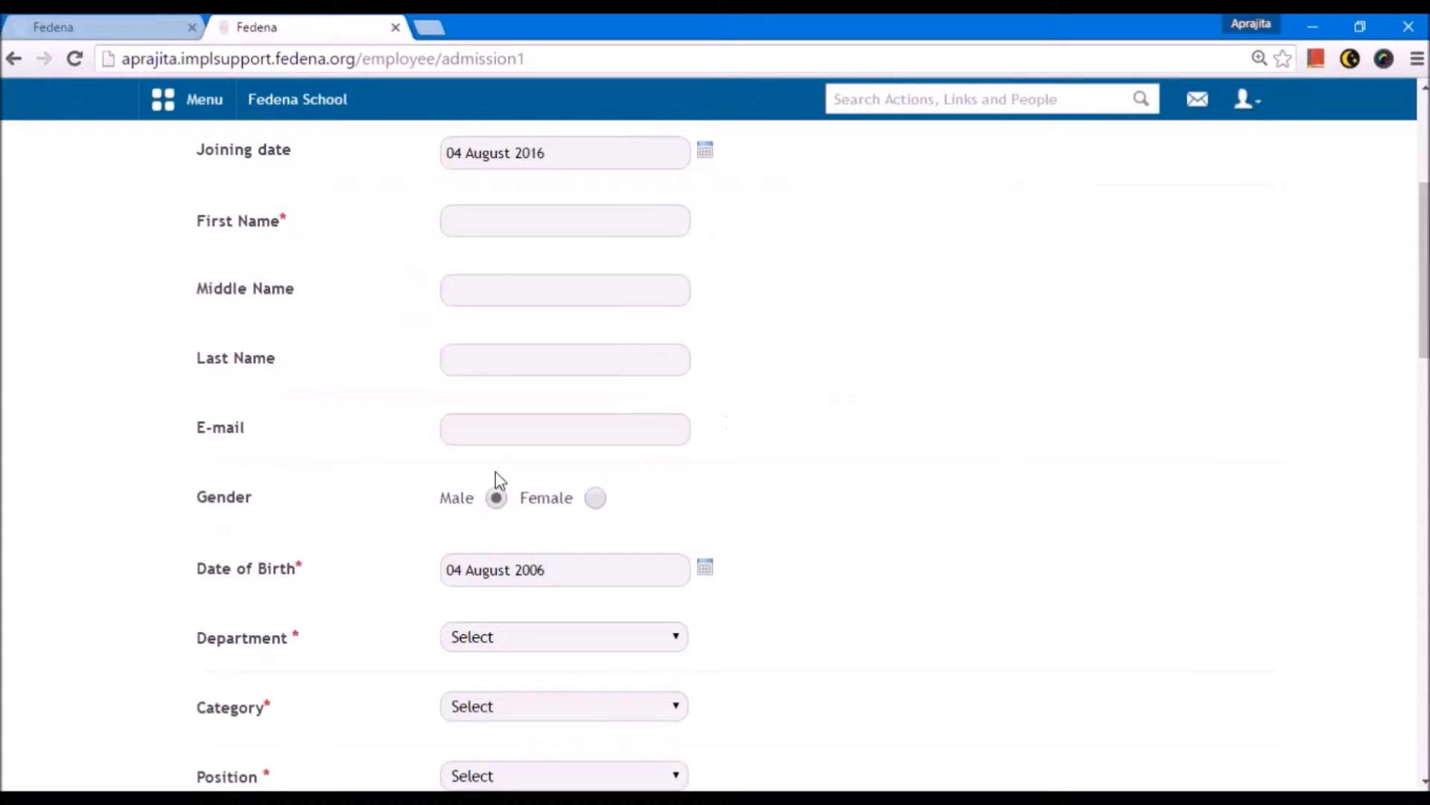
scroll(488, 488, down, 3)
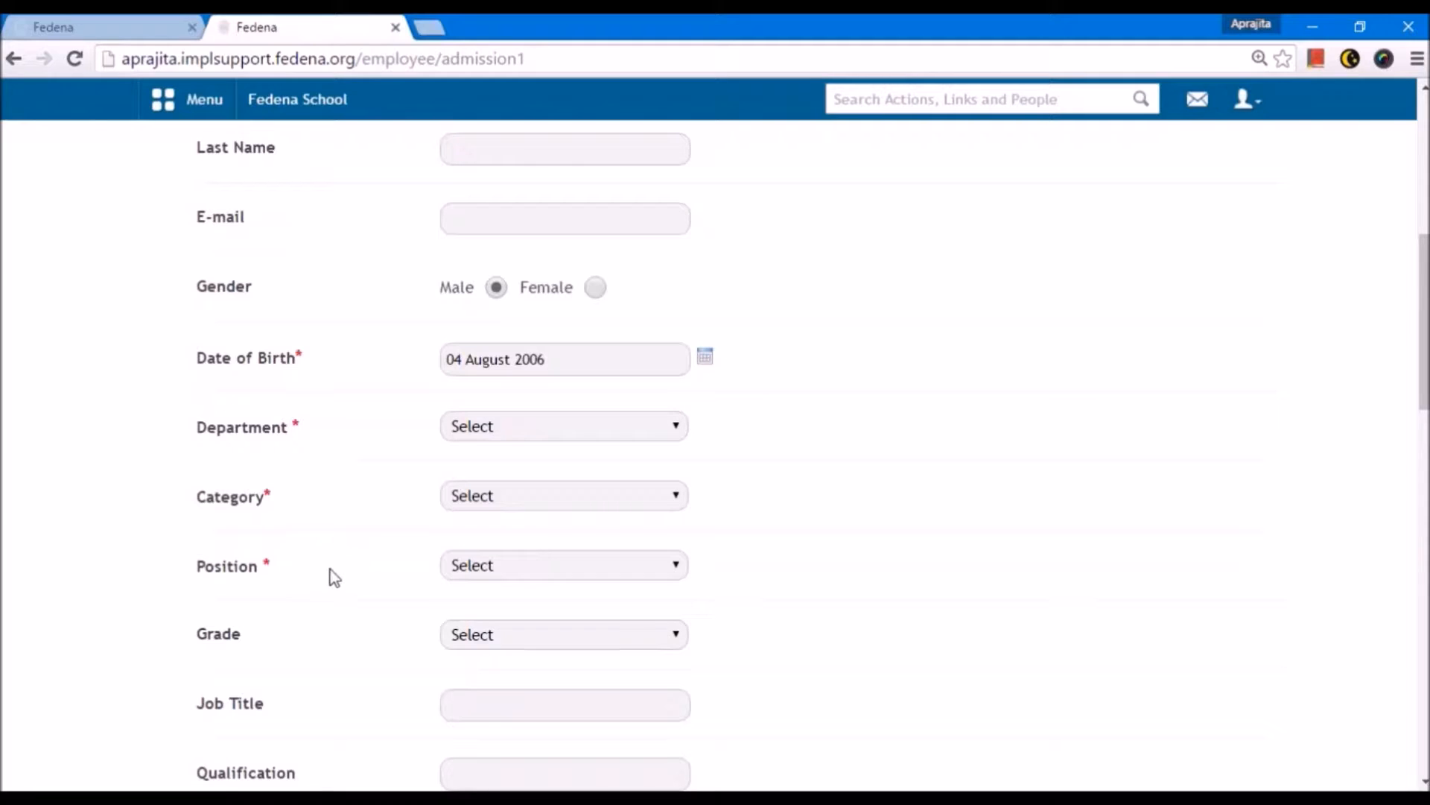
key(alt+Tab)
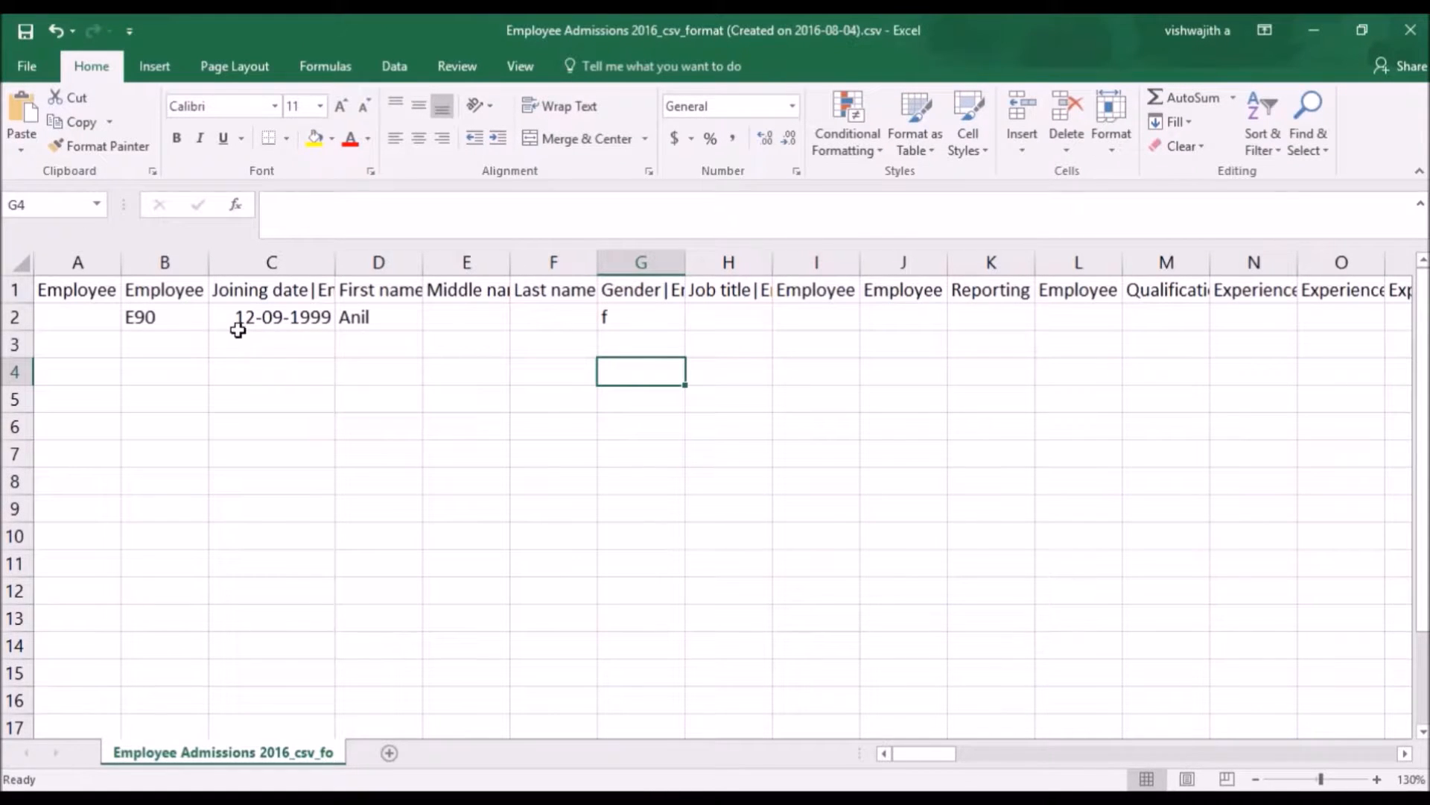
click(816, 316)
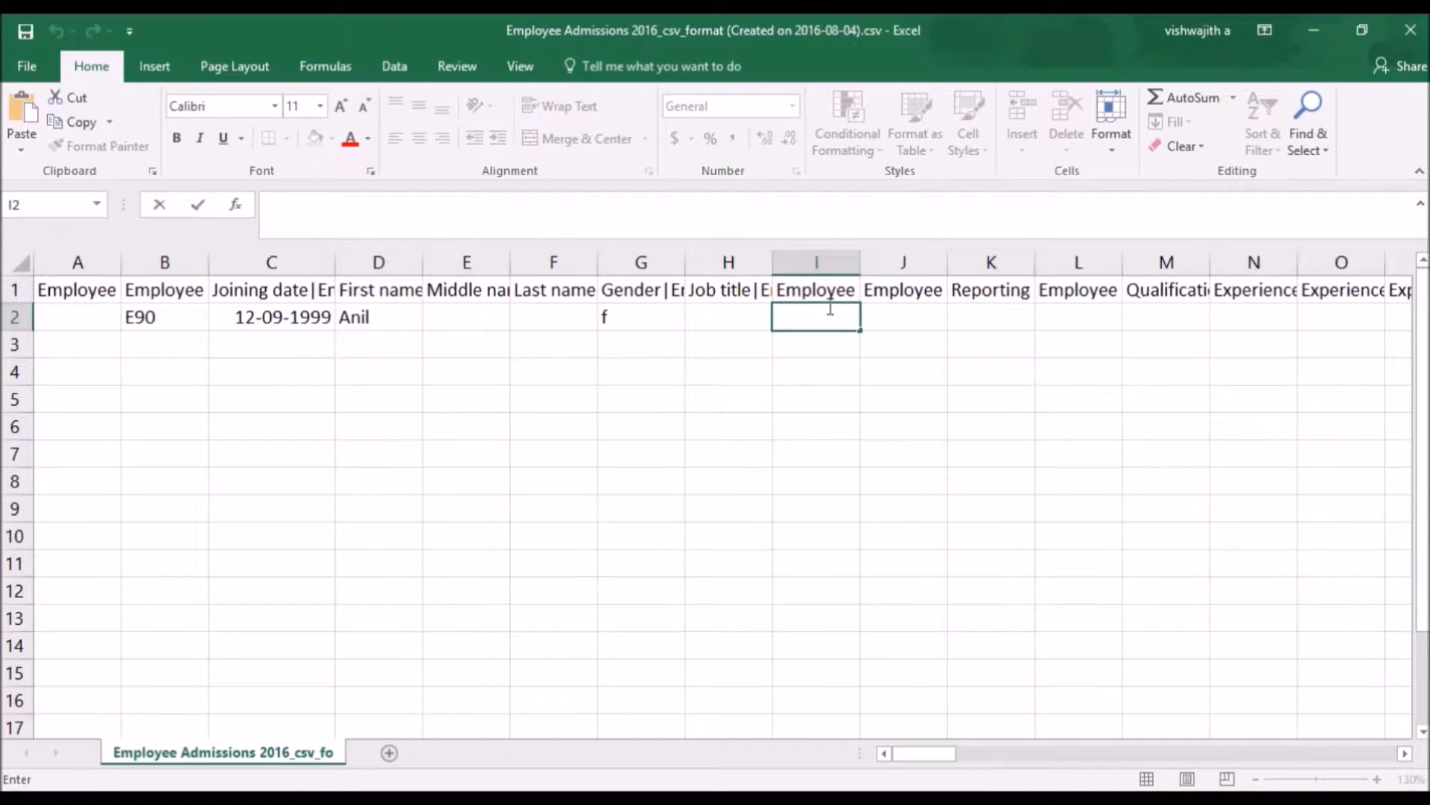
key(Up)
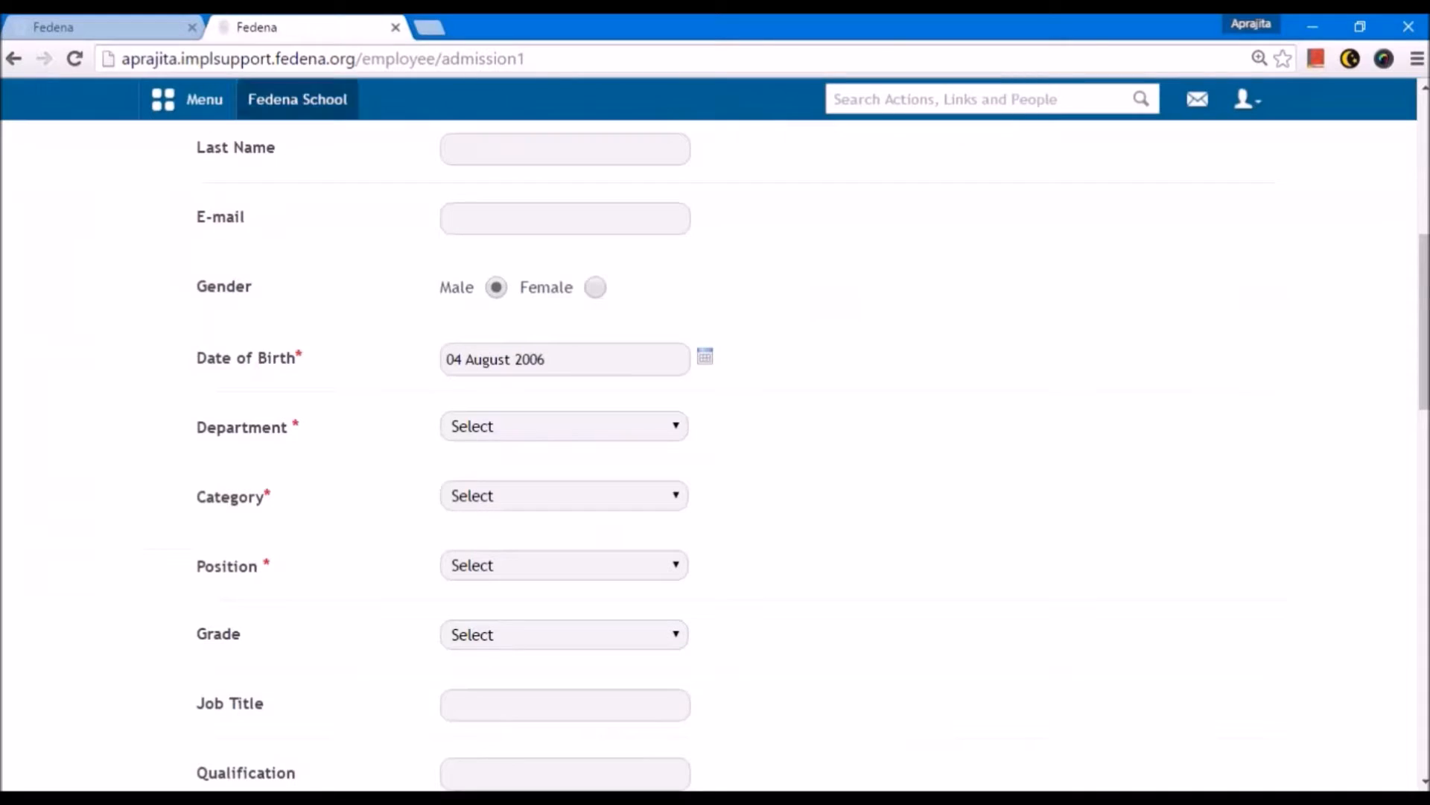
- Open Fedena's HR Settings page from Human Resource in a new browser tab and switch to it
click(122, 24)
mouse_move(819, 227)
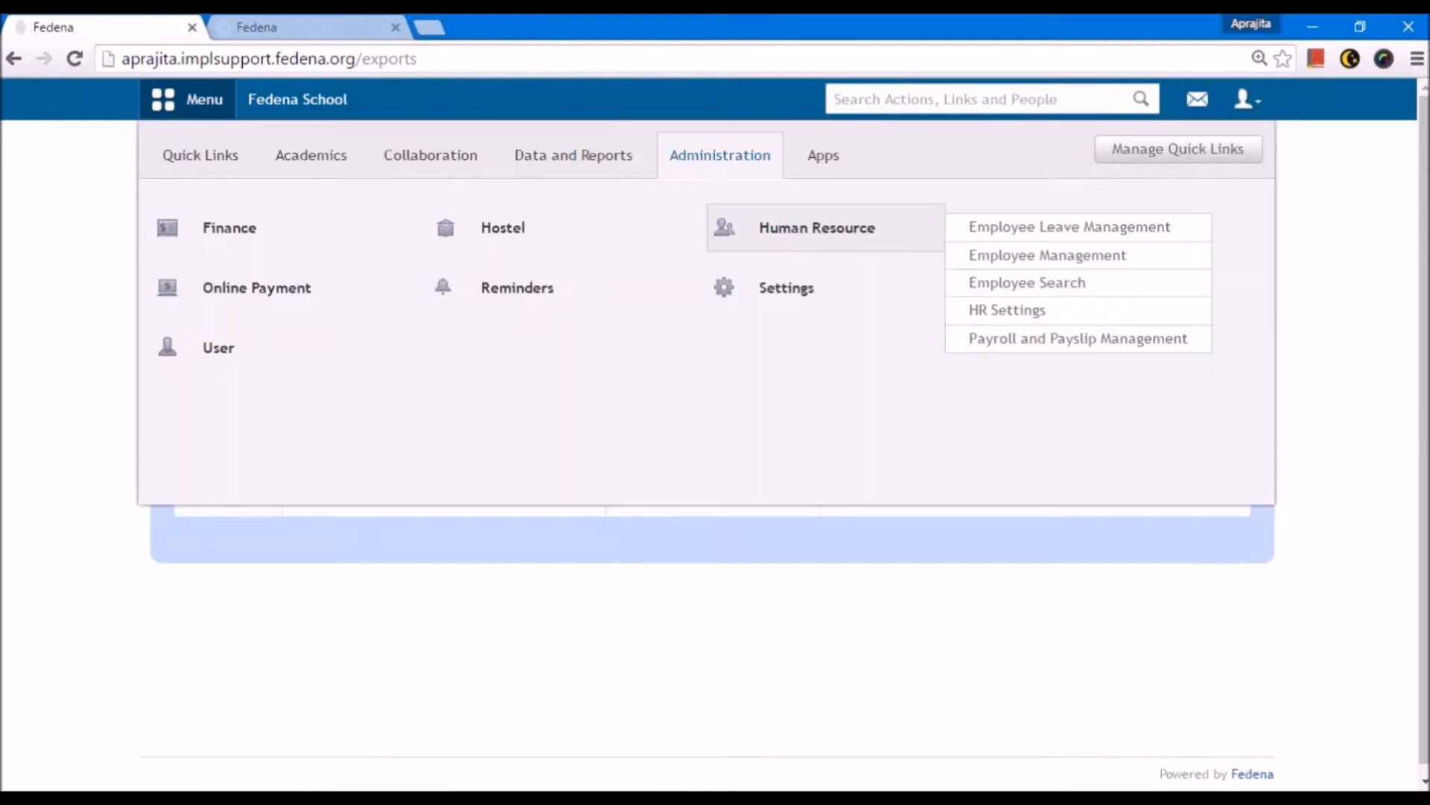
right_click(986, 307)
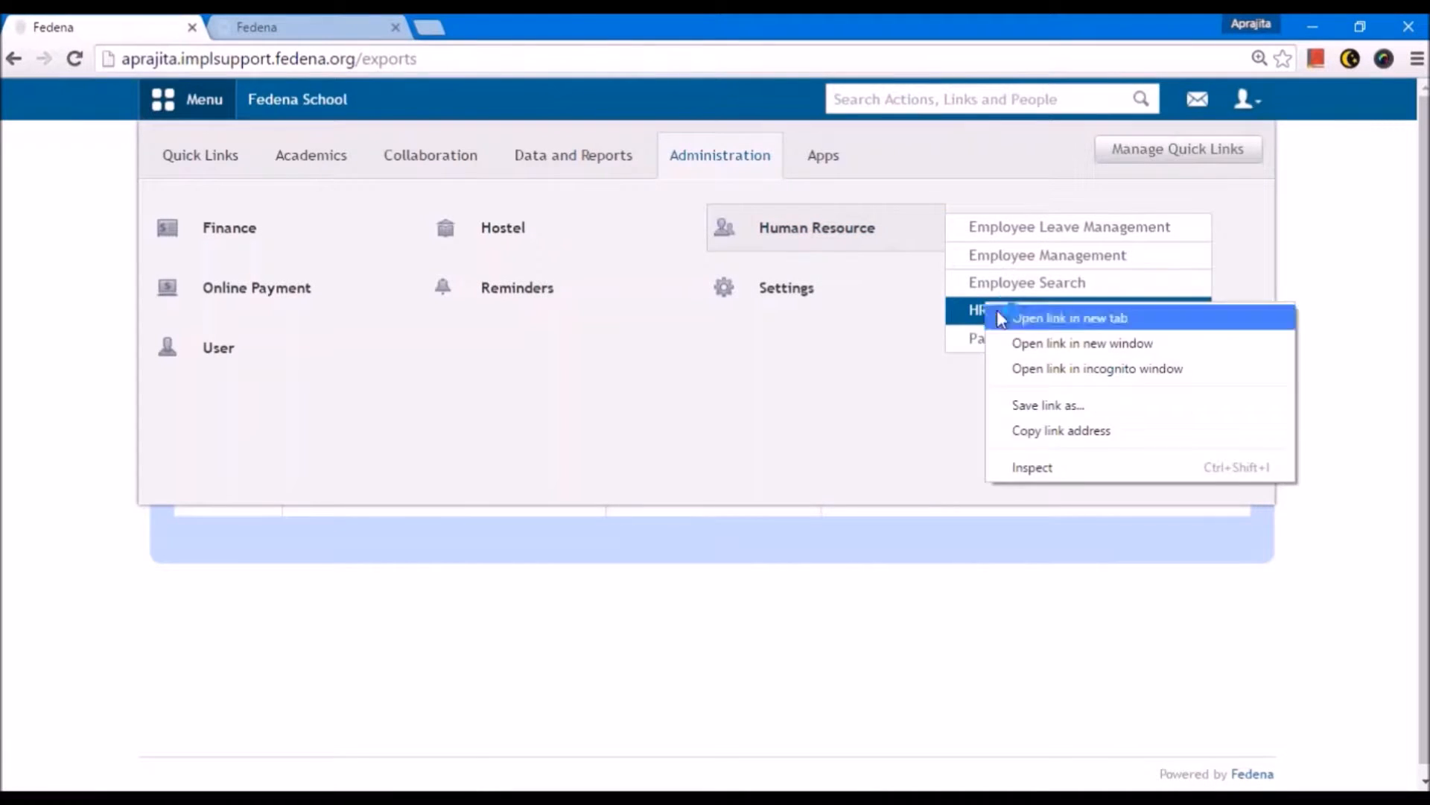
click(1002, 319)
click(477, 27)
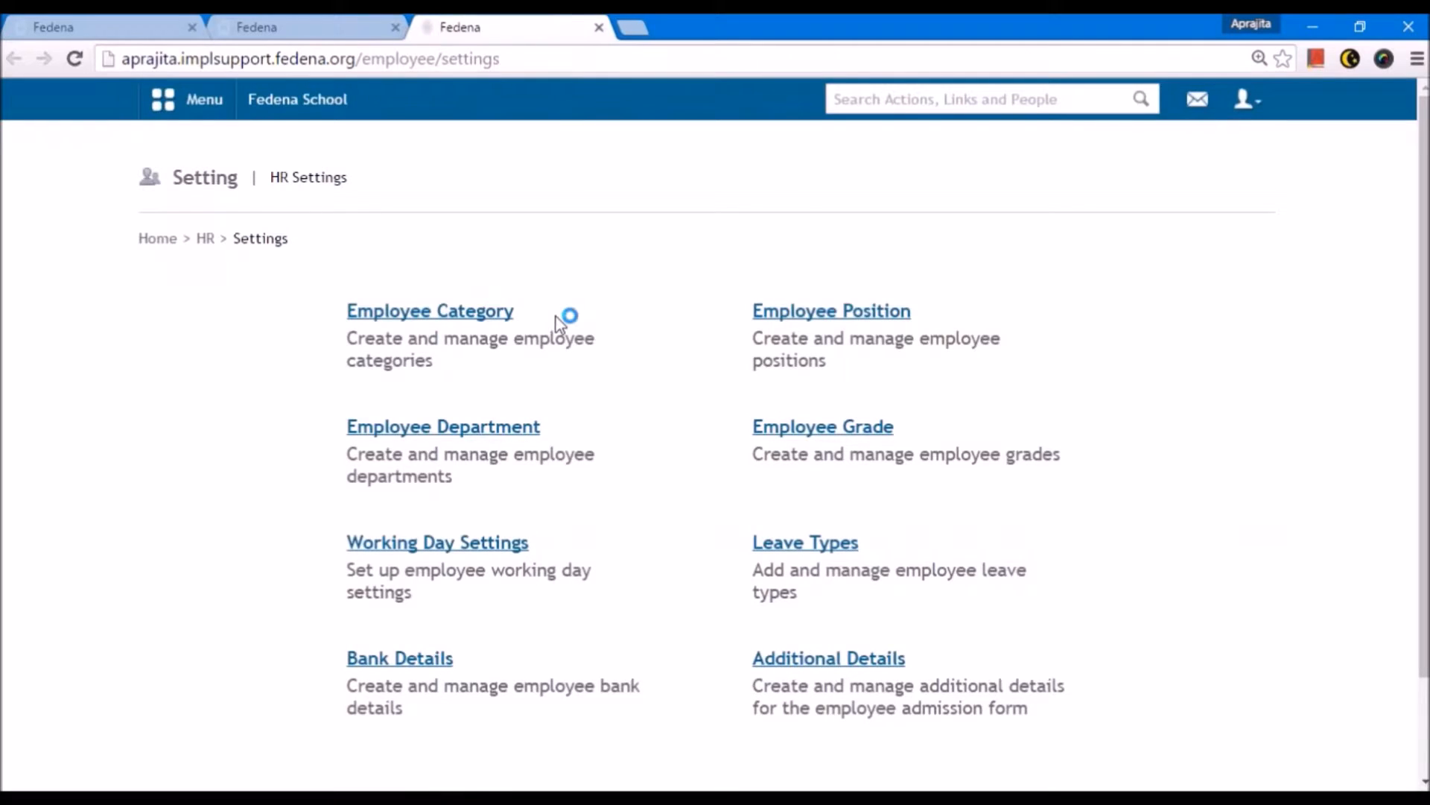
- Open the Employee Category settings and copy the active category name Teaching Staff without its prefix
click(437, 320)
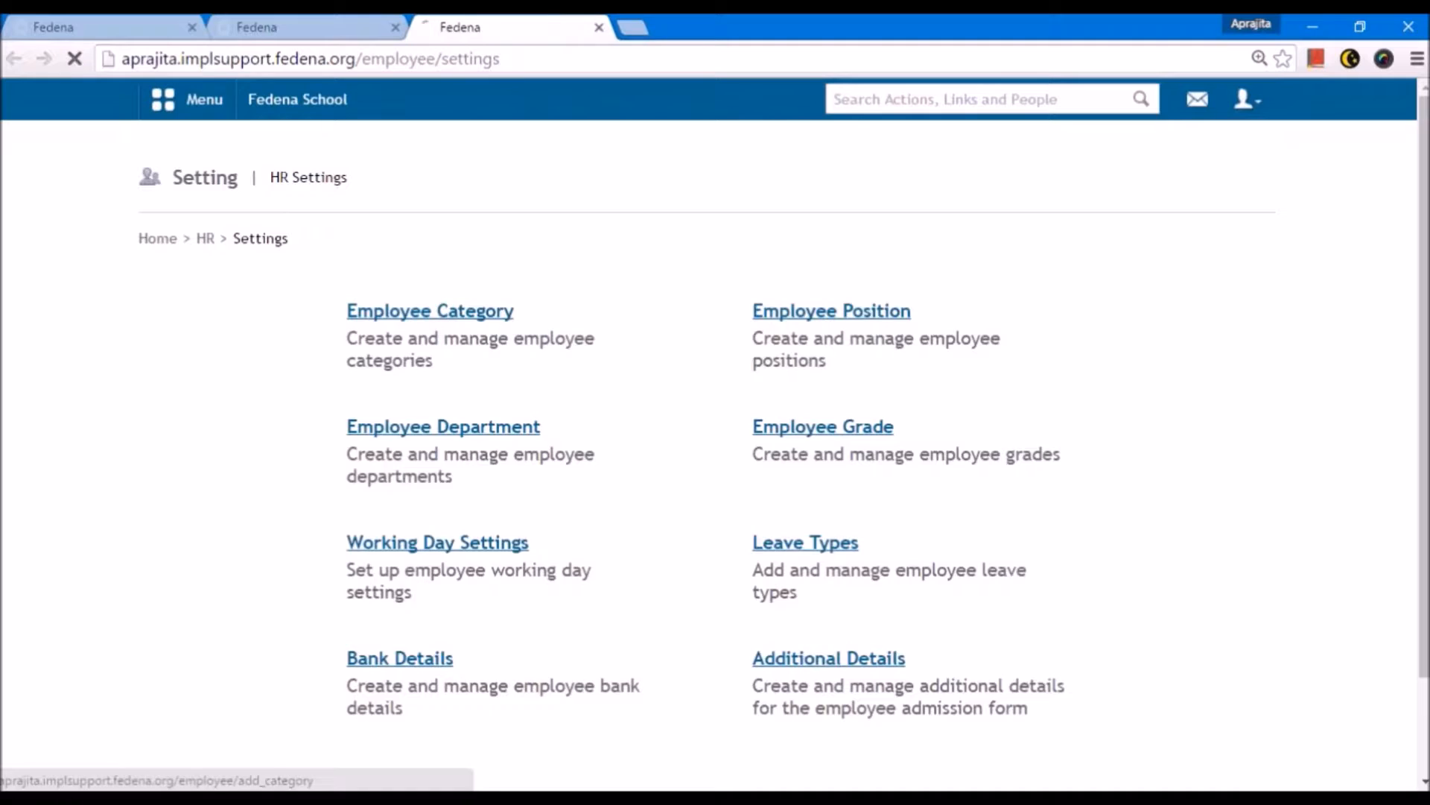
double_click(584, 616)
click(540, 618)
drag(503, 618, 595, 615)
key(ctrl+c)
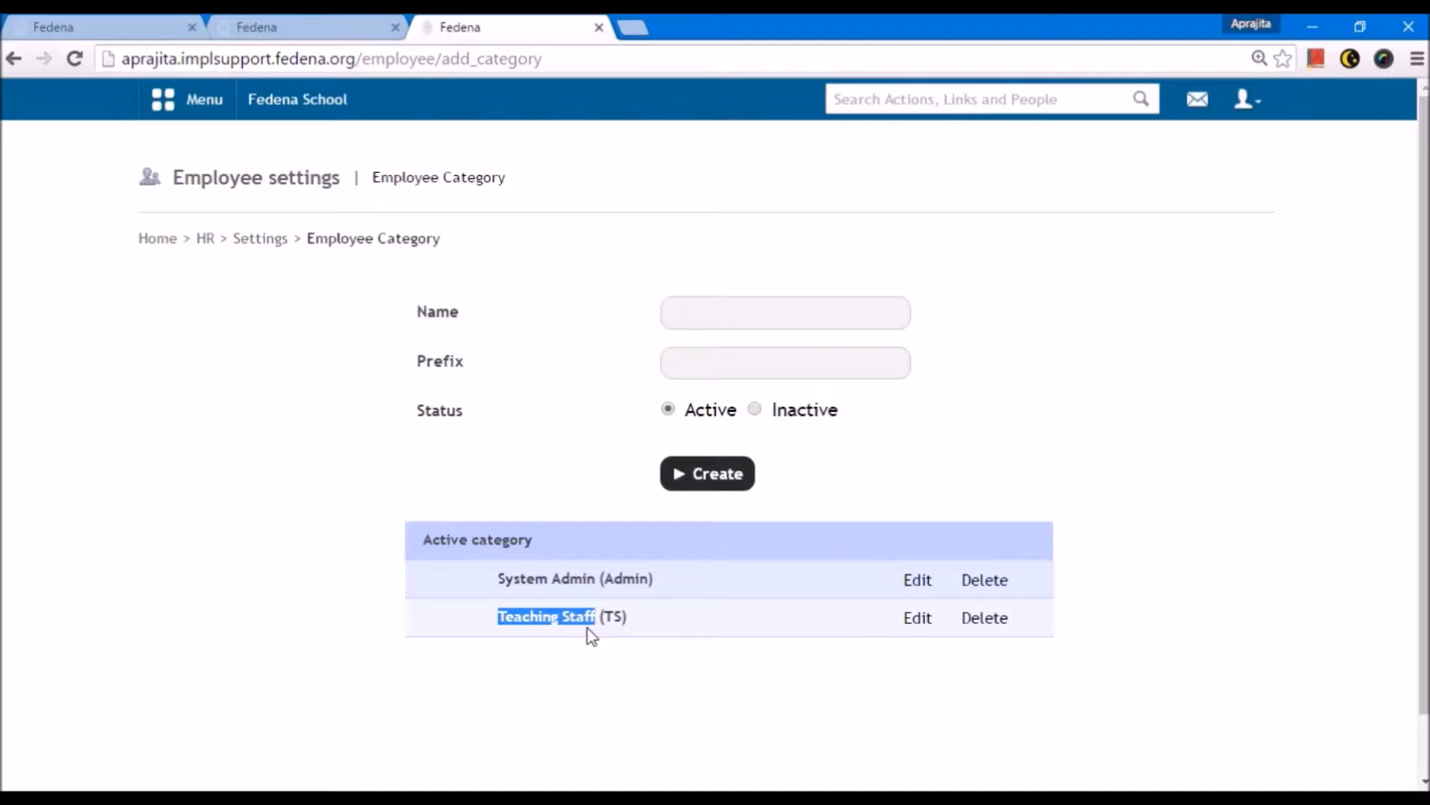
- Switch to Excel, paste Teaching Staff into cell A2 and widen column A
click(368, 797)
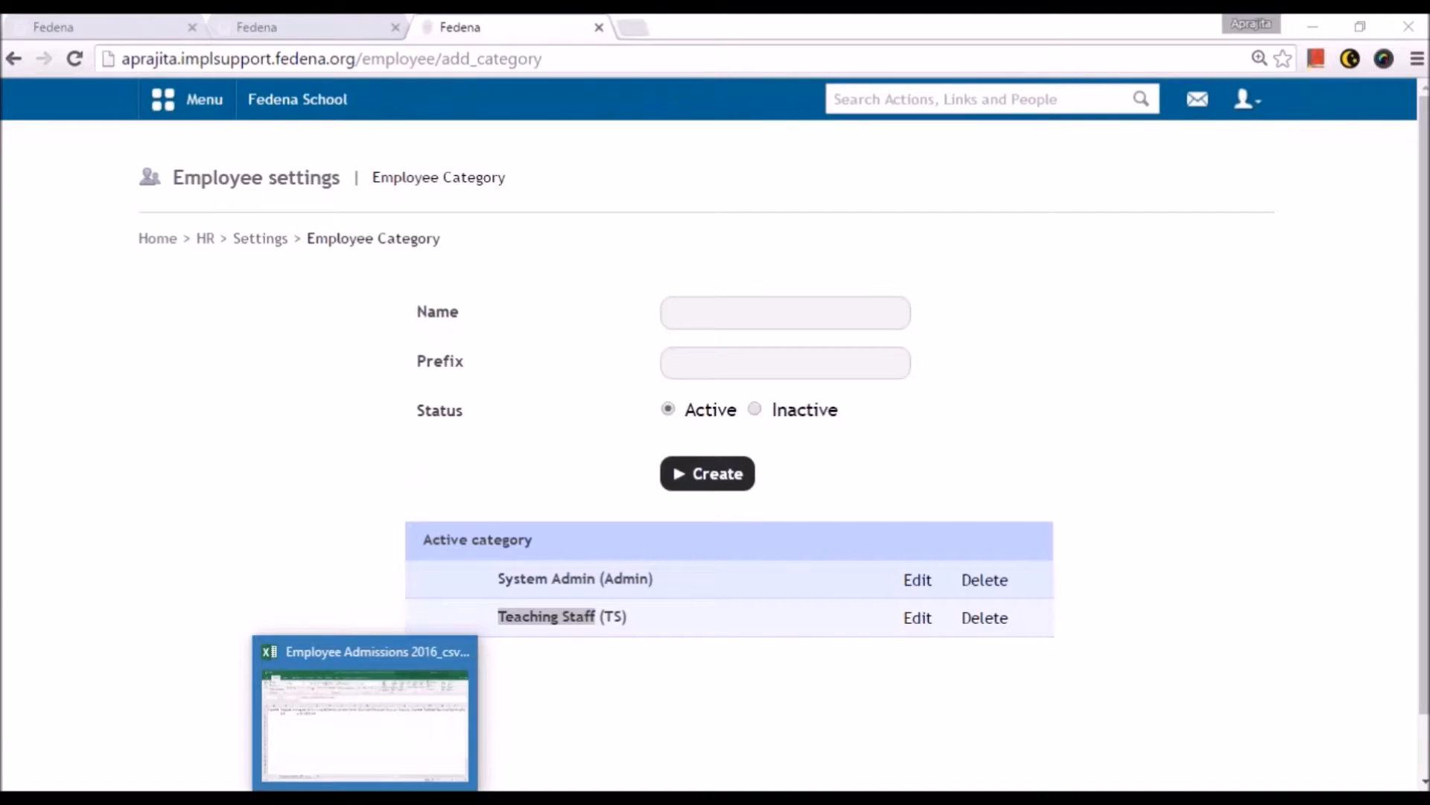
double_click(100, 318)
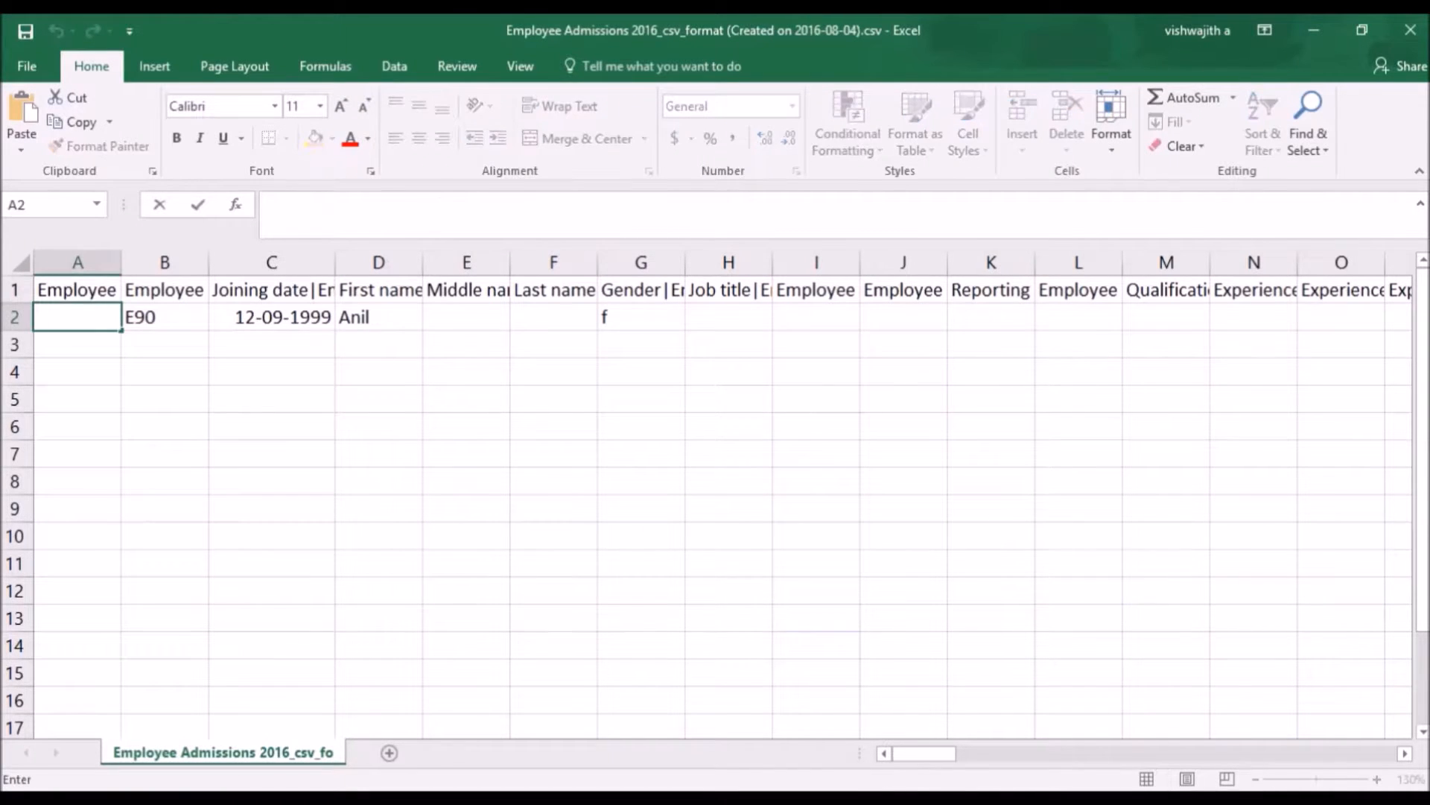
key(ctrl+v)
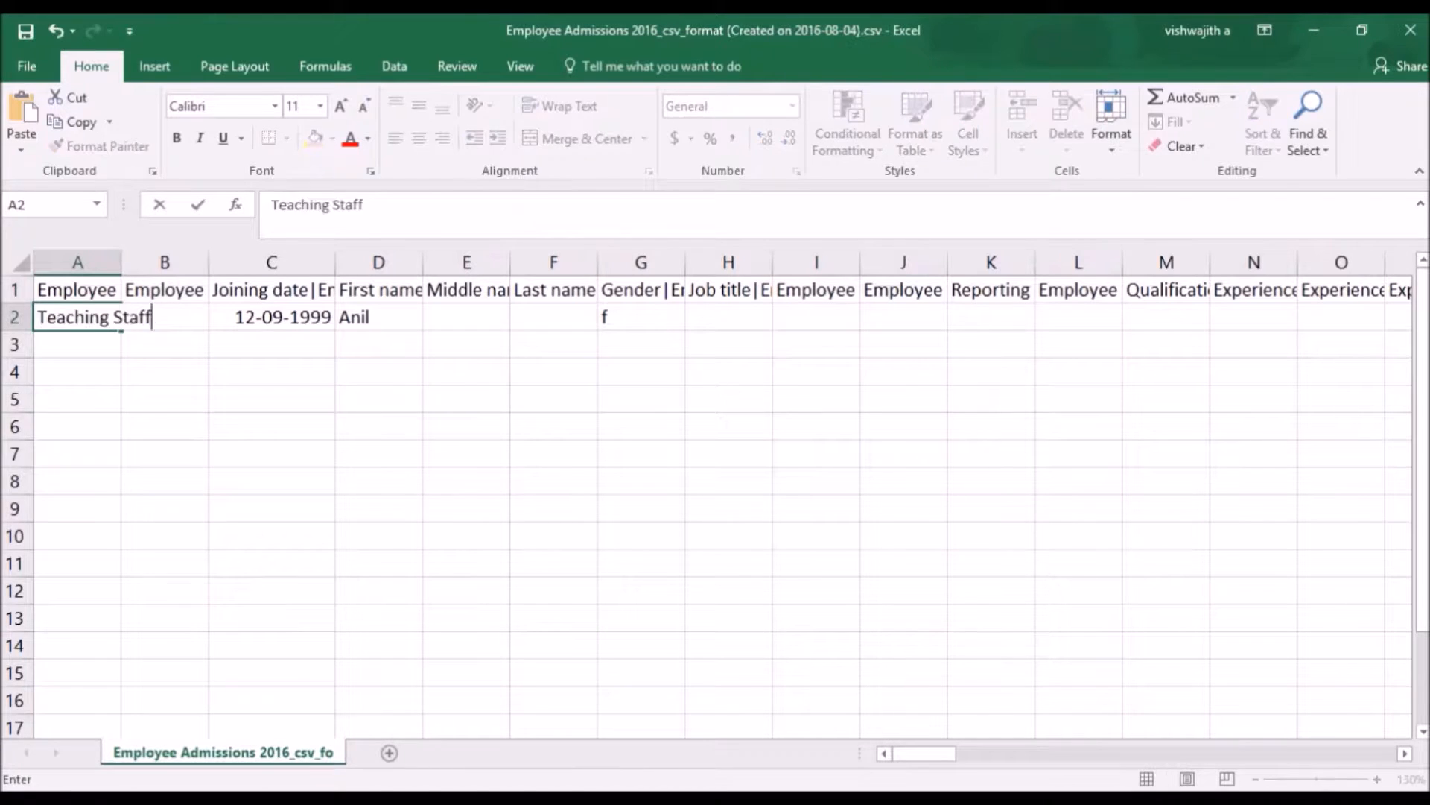
click(144, 402)
drag(121, 263, 187, 263)
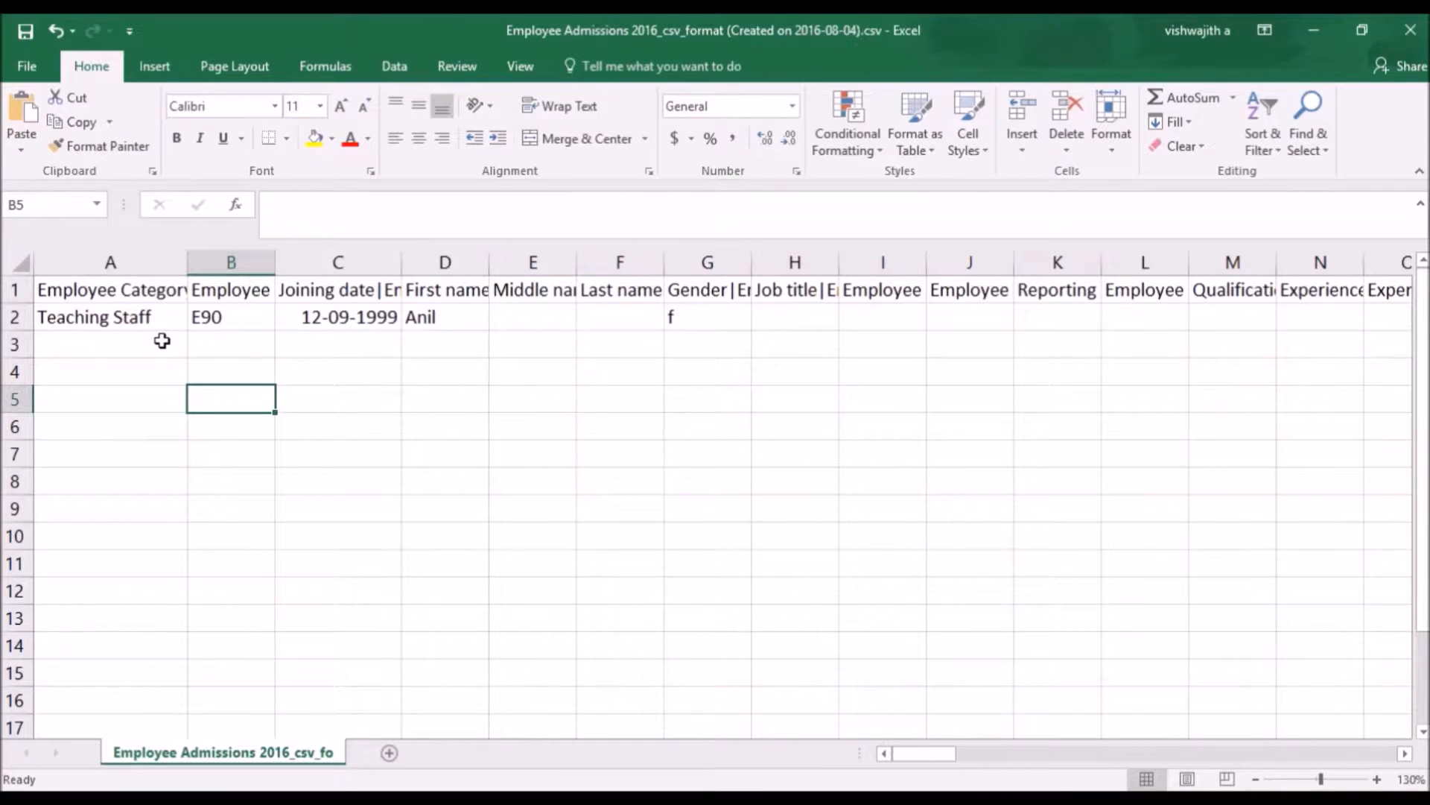
- Return to Fedena's HR settings, open Employee Position and copy the position name Professor without its category prefix
click(198, 786)
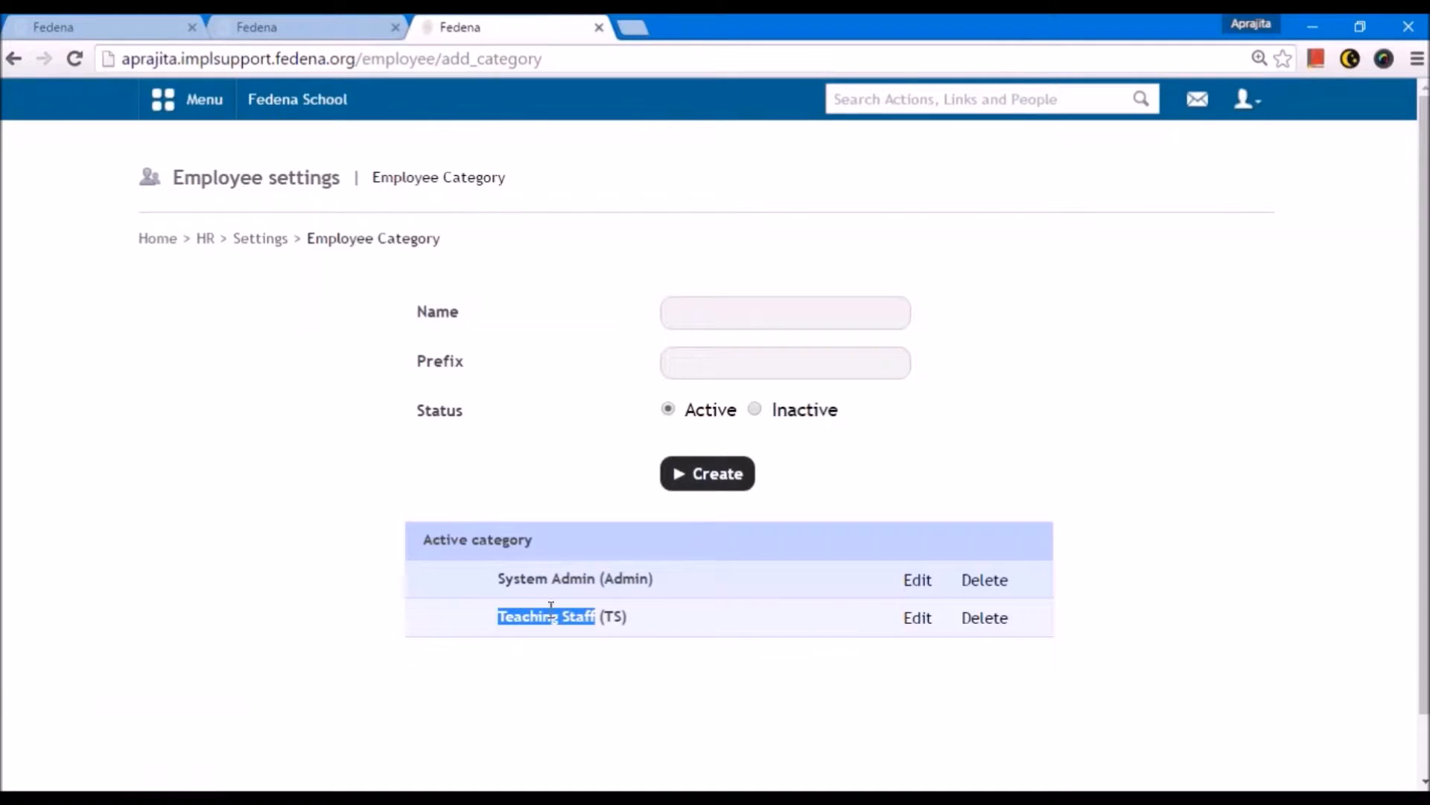
click(260, 237)
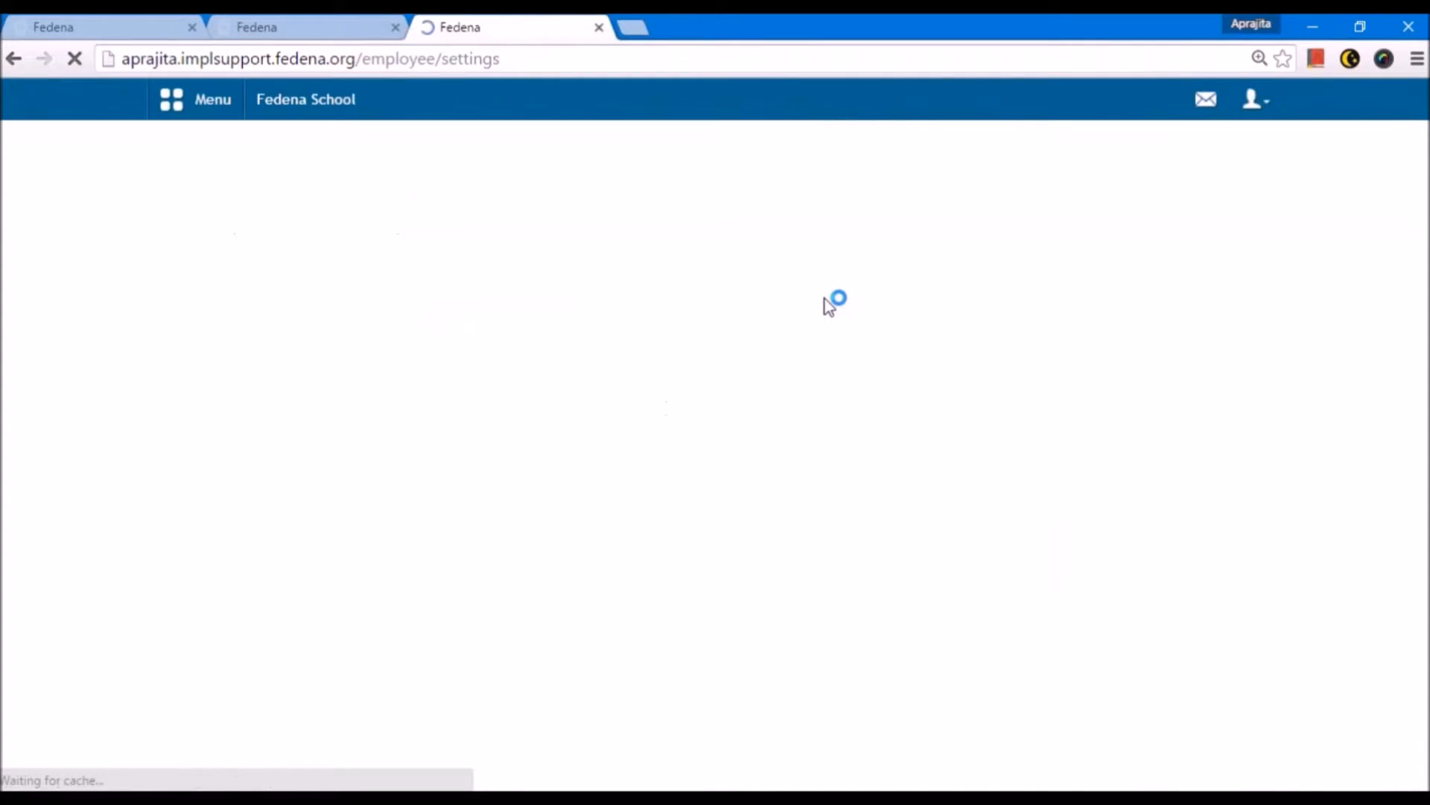
click(808, 313)
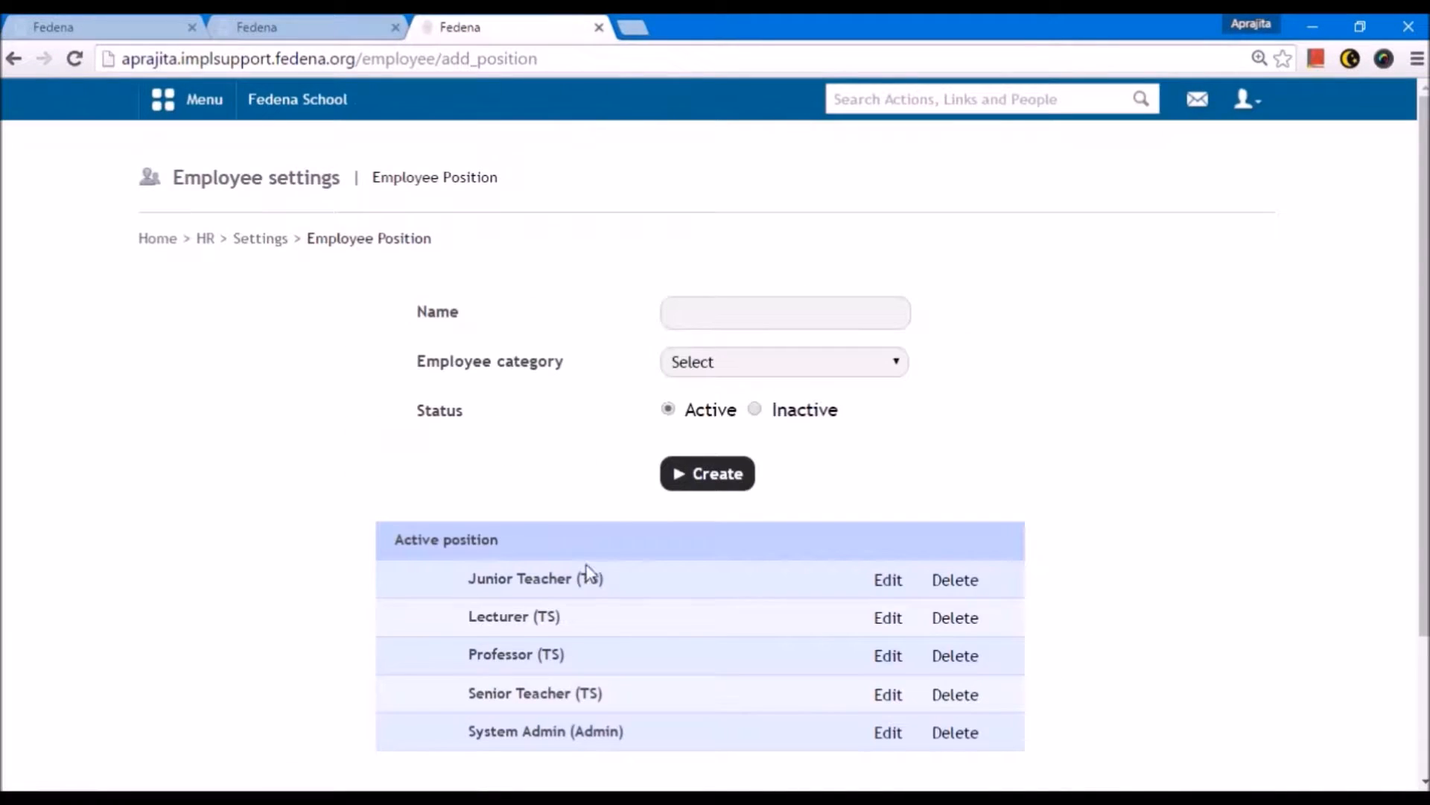
drag(534, 650, 473, 644)
key(ctrl+c)
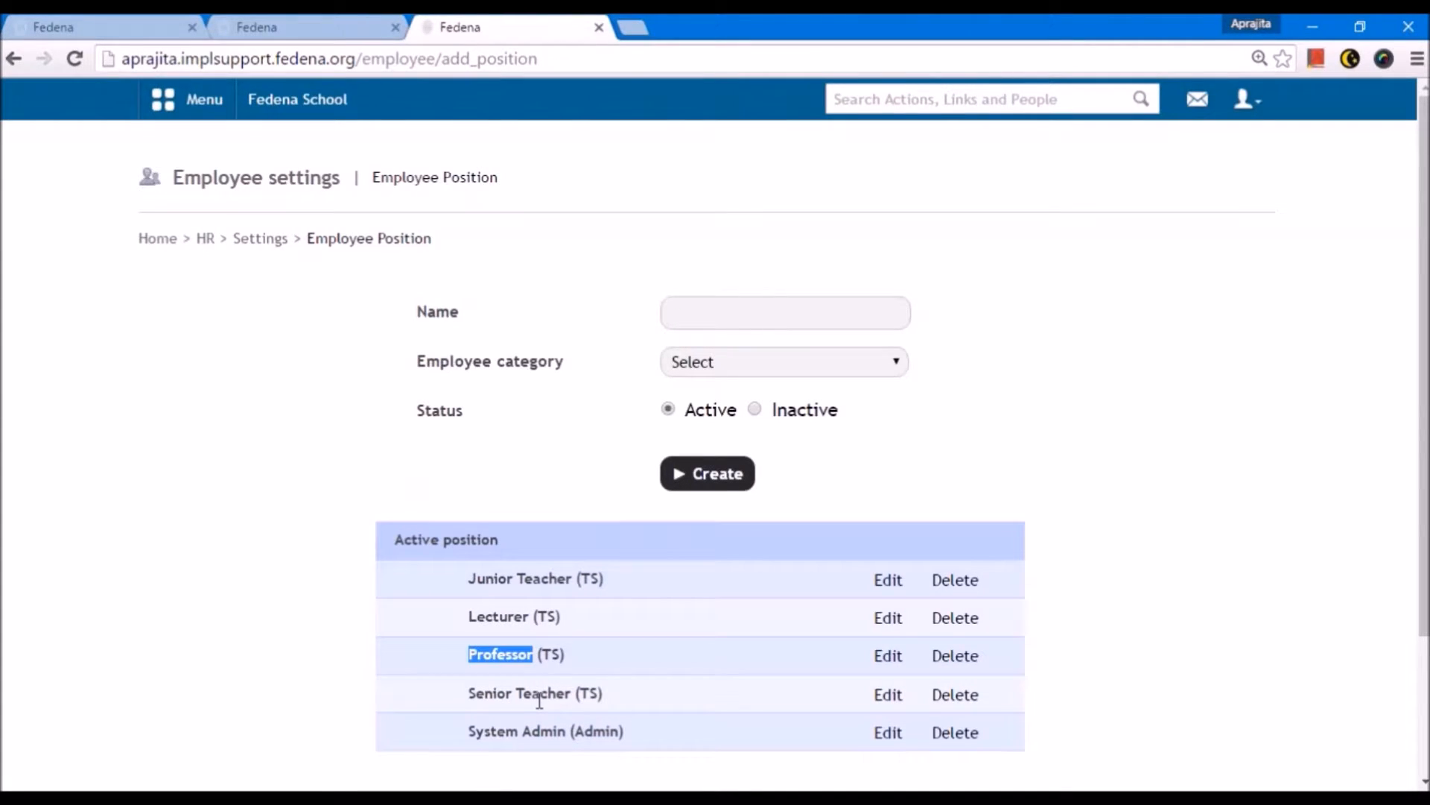
- Switch to Excel and paste Professor under the Employee Position Name header in cell I2
key(alt+Tab)
click(876, 290)
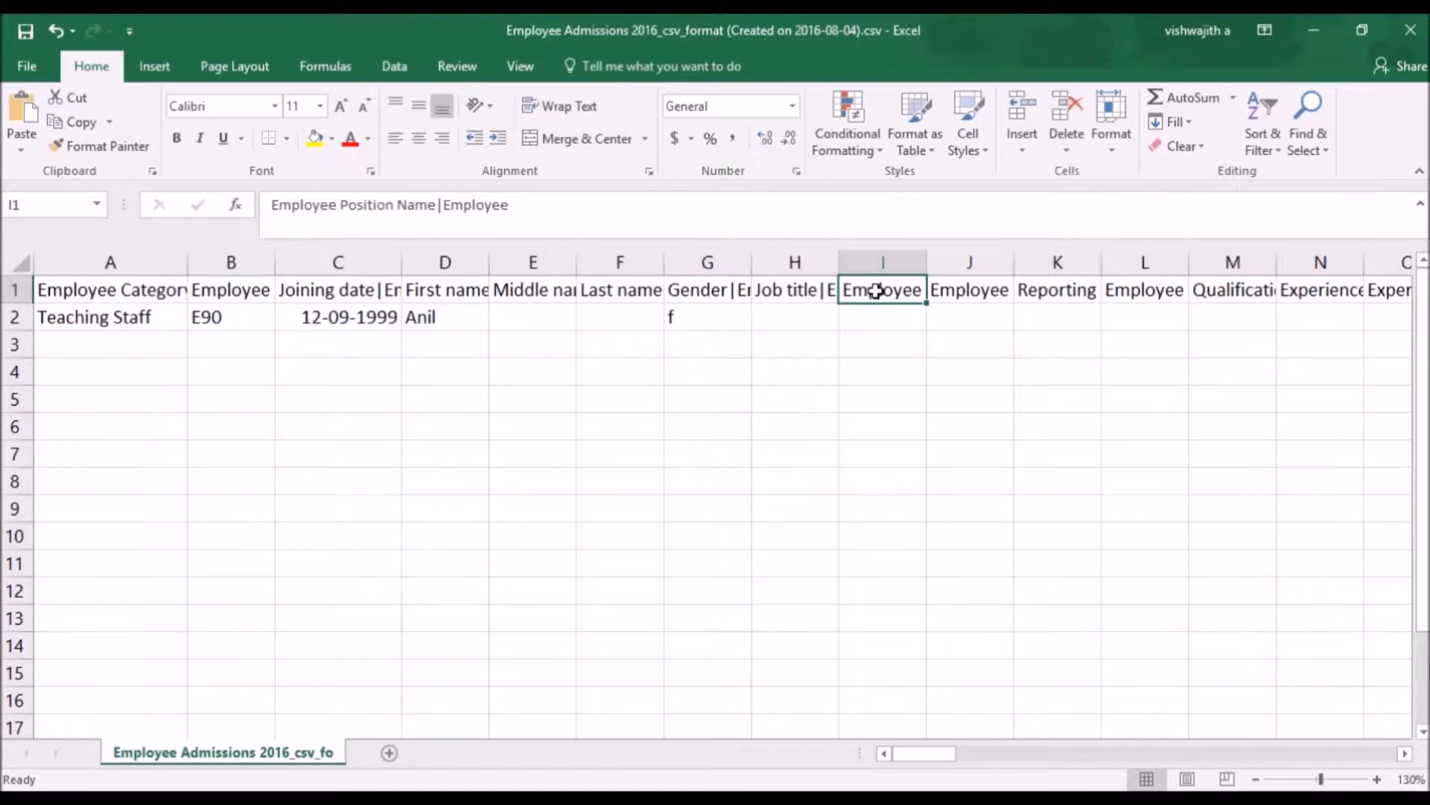
key(Down)
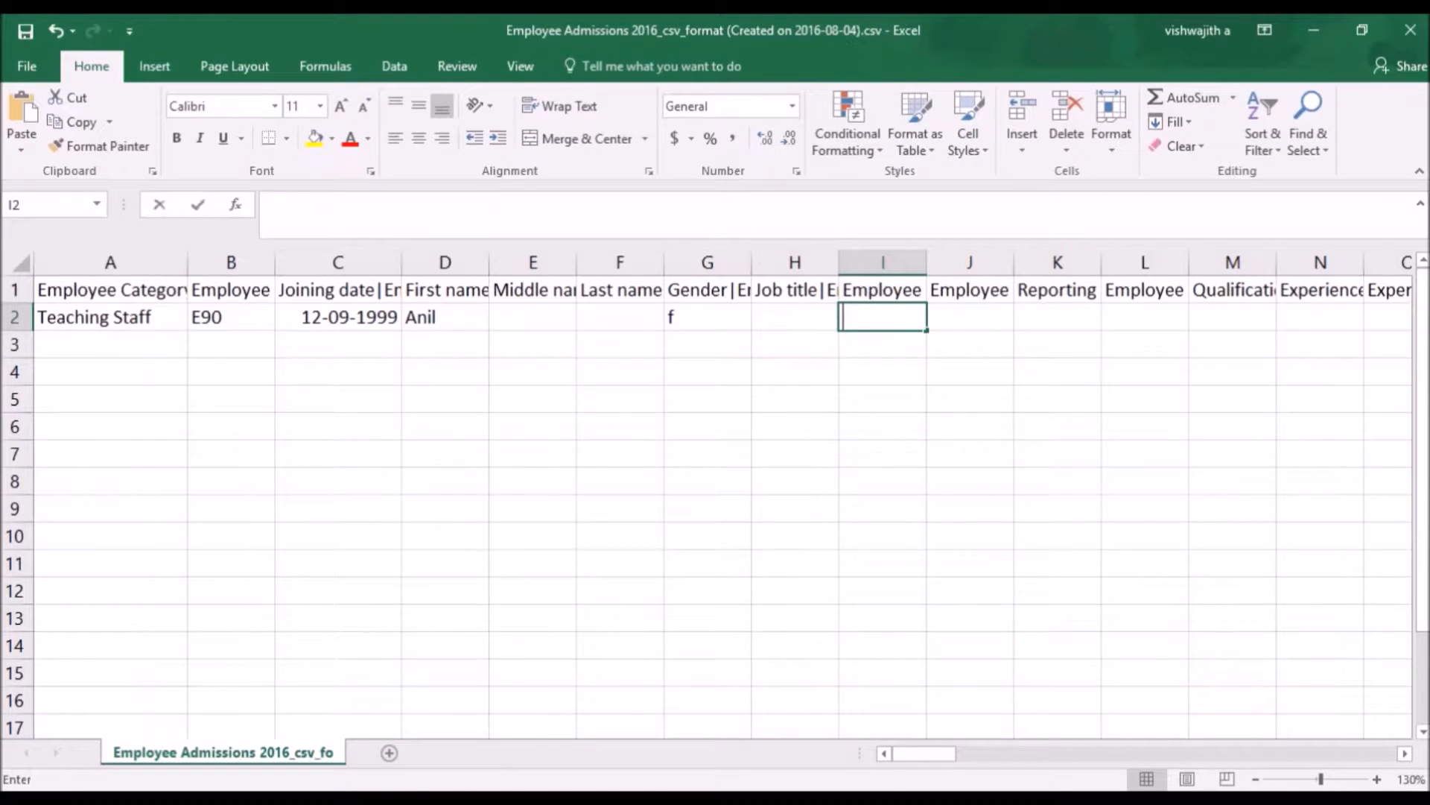
key(F2)
key(ctrl+v)
key(Return)
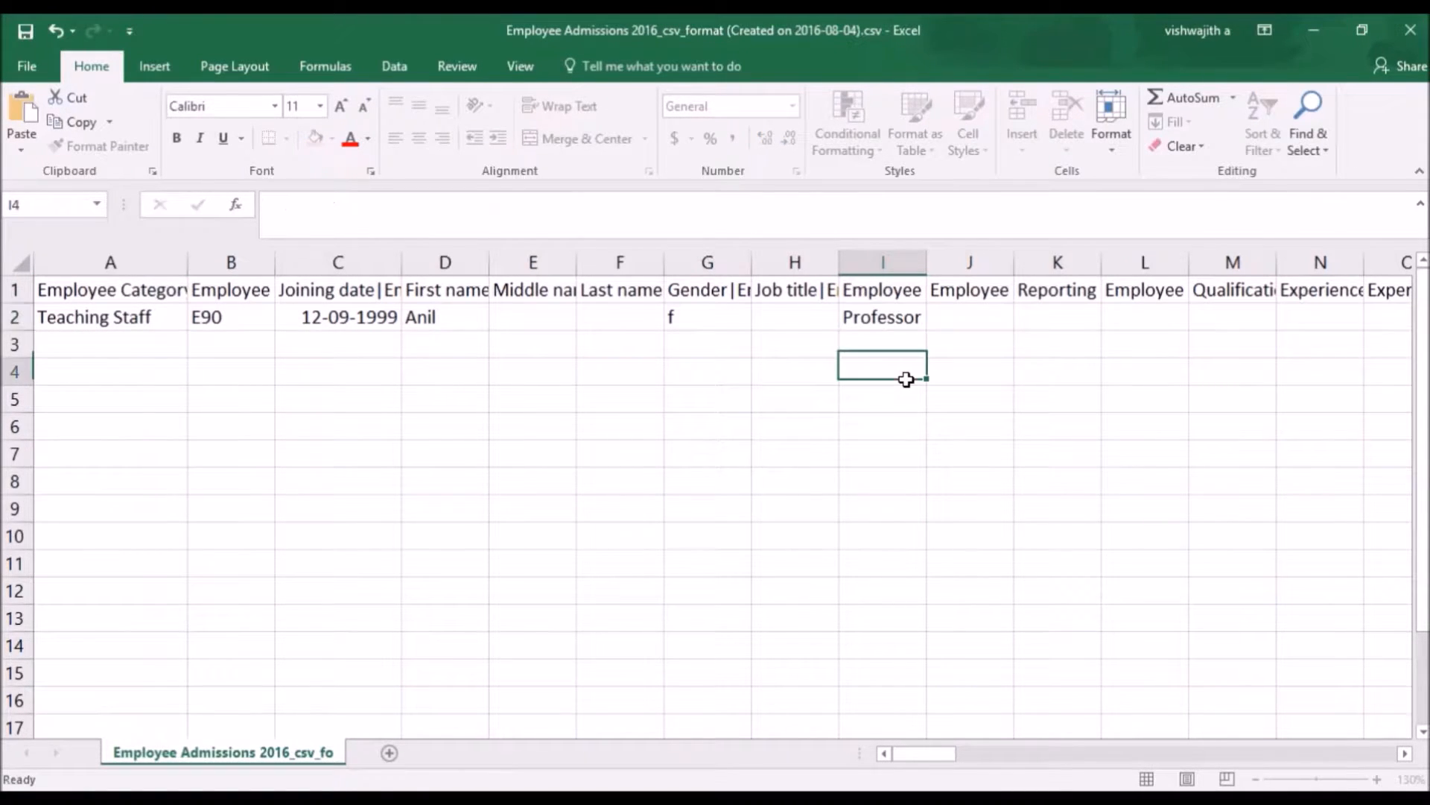
- Check the header in cell J1, open Fedena's Employee Department settings and copy the department name English without its code
click(959, 295)
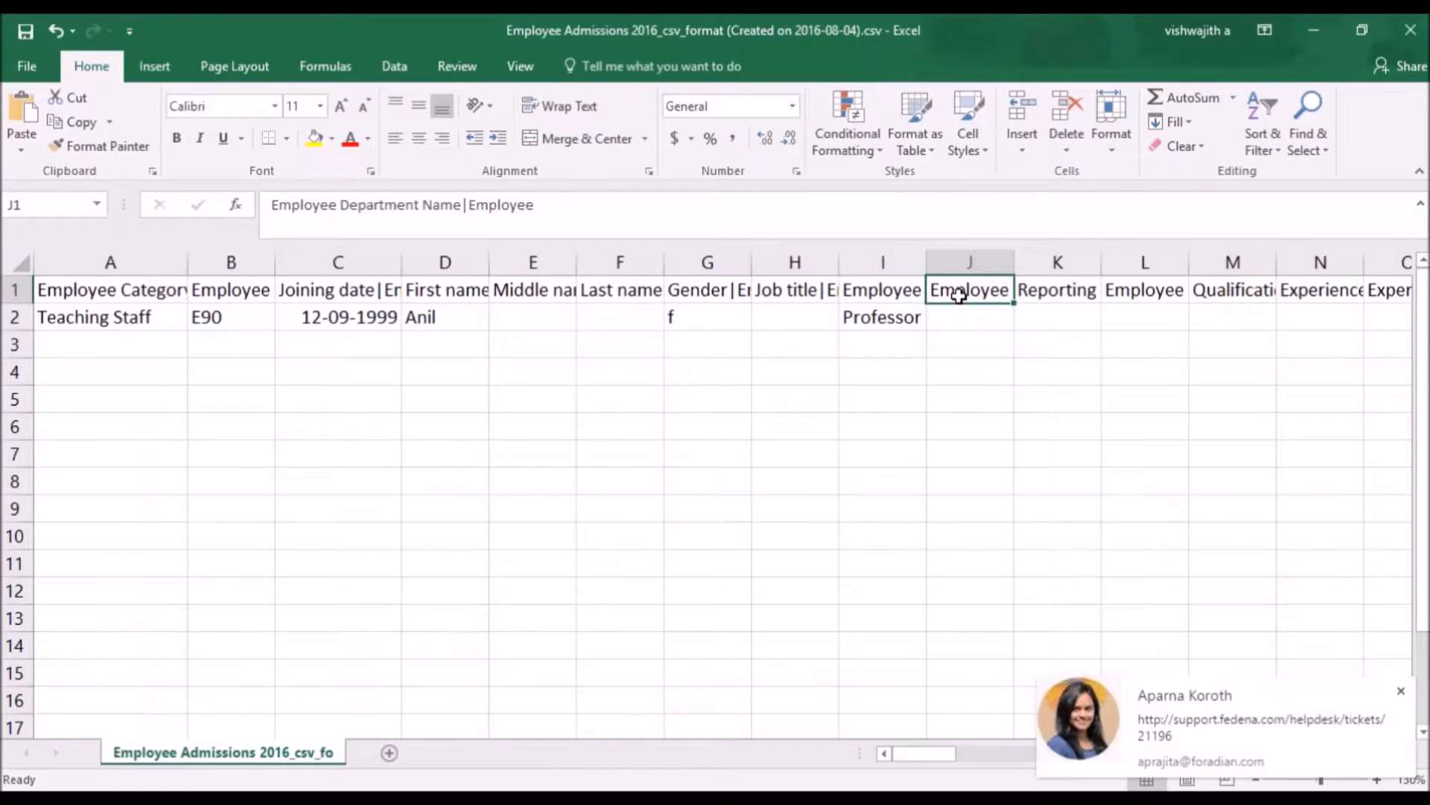
click(1401, 692)
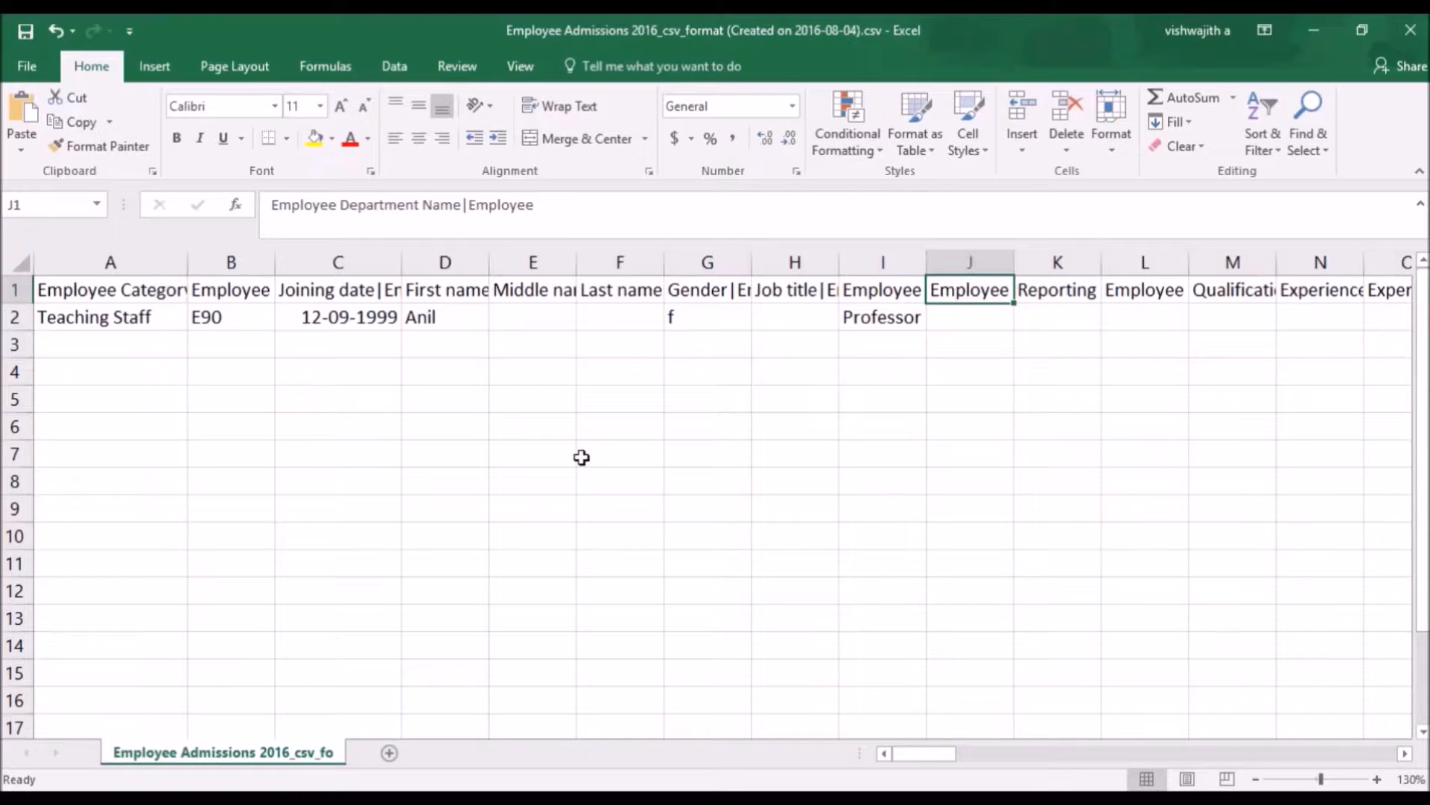
mouse_move(170, 798)
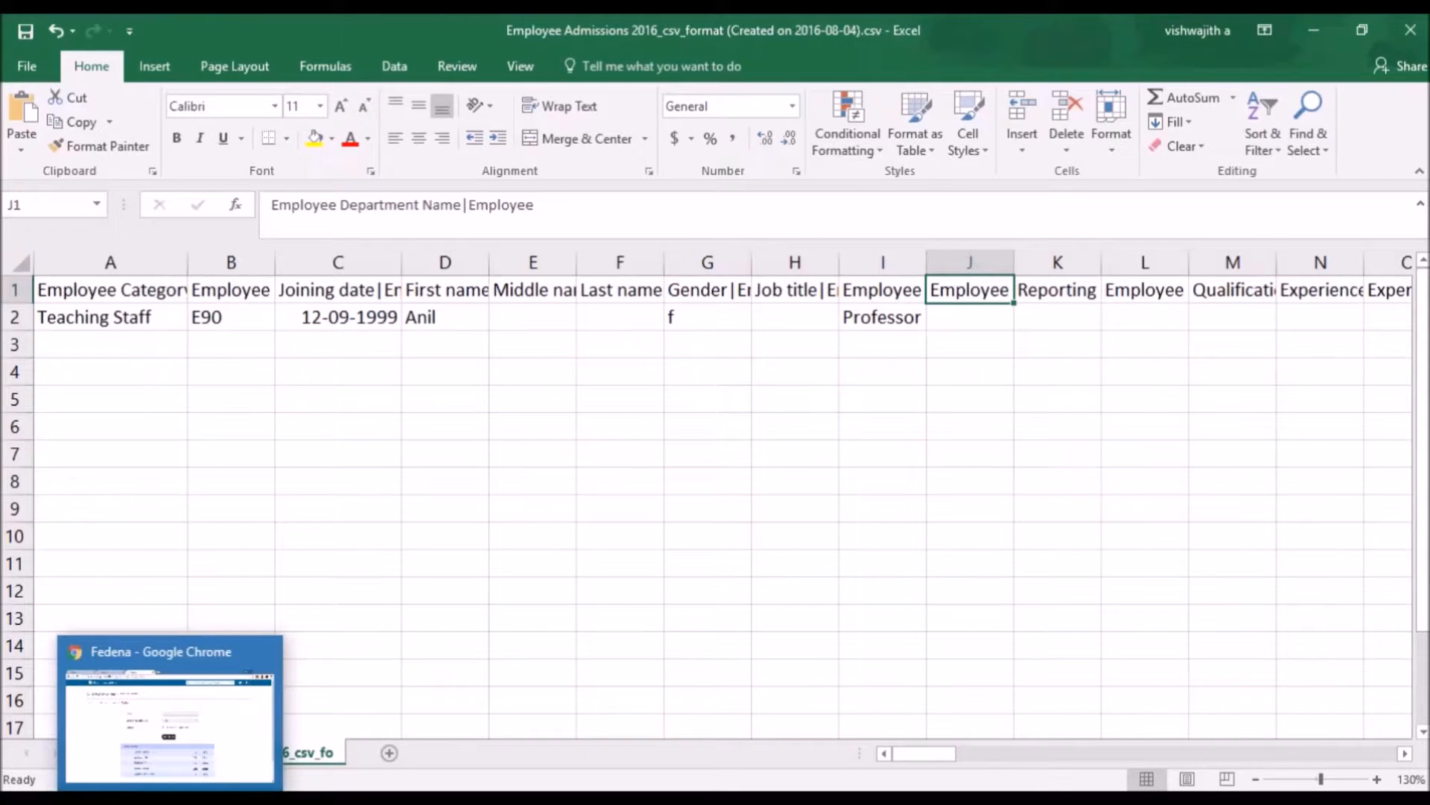
click(170, 799)
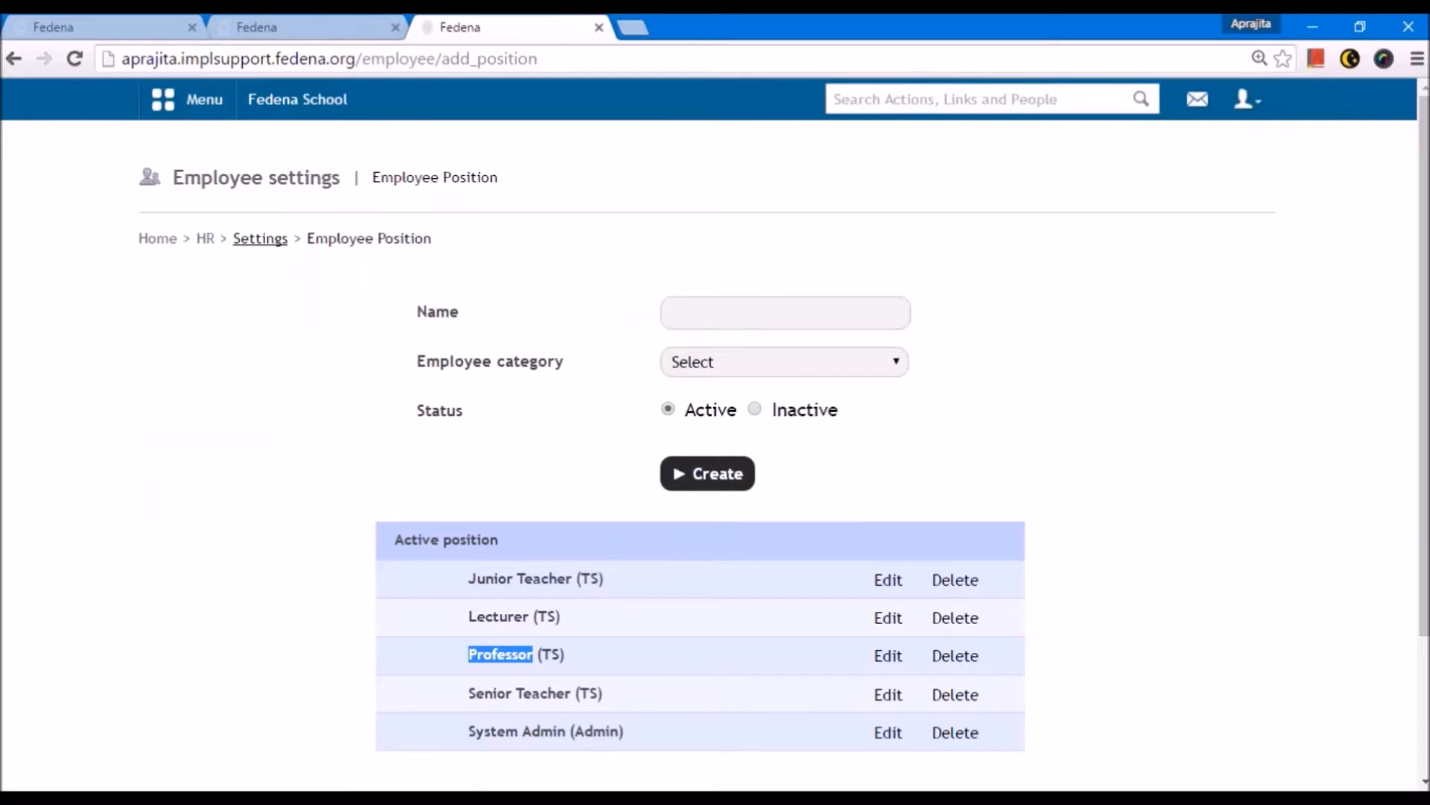
click(260, 238)
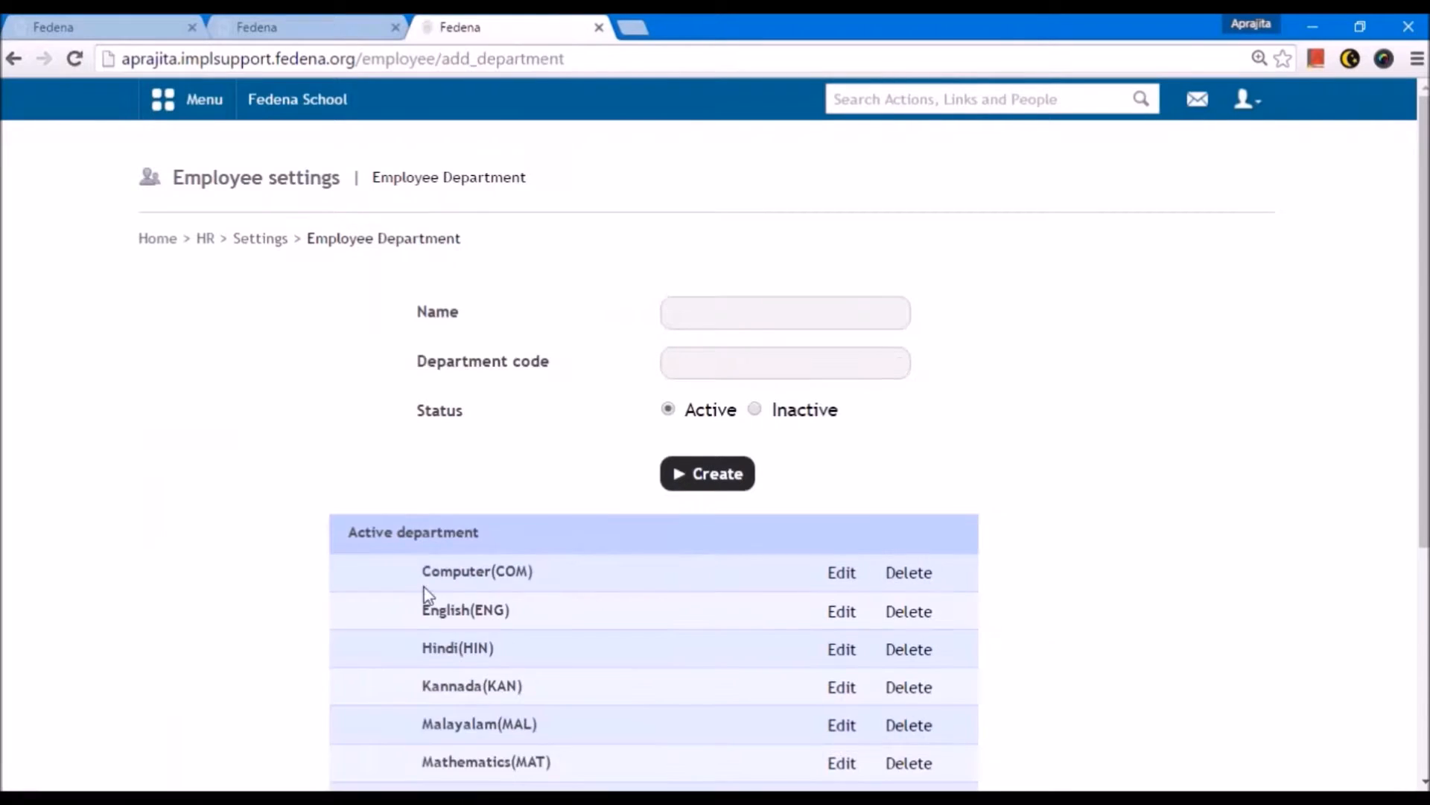
scroll(428, 558, down, 2)
drag(424, 468, 471, 465)
key(ctrl+c)
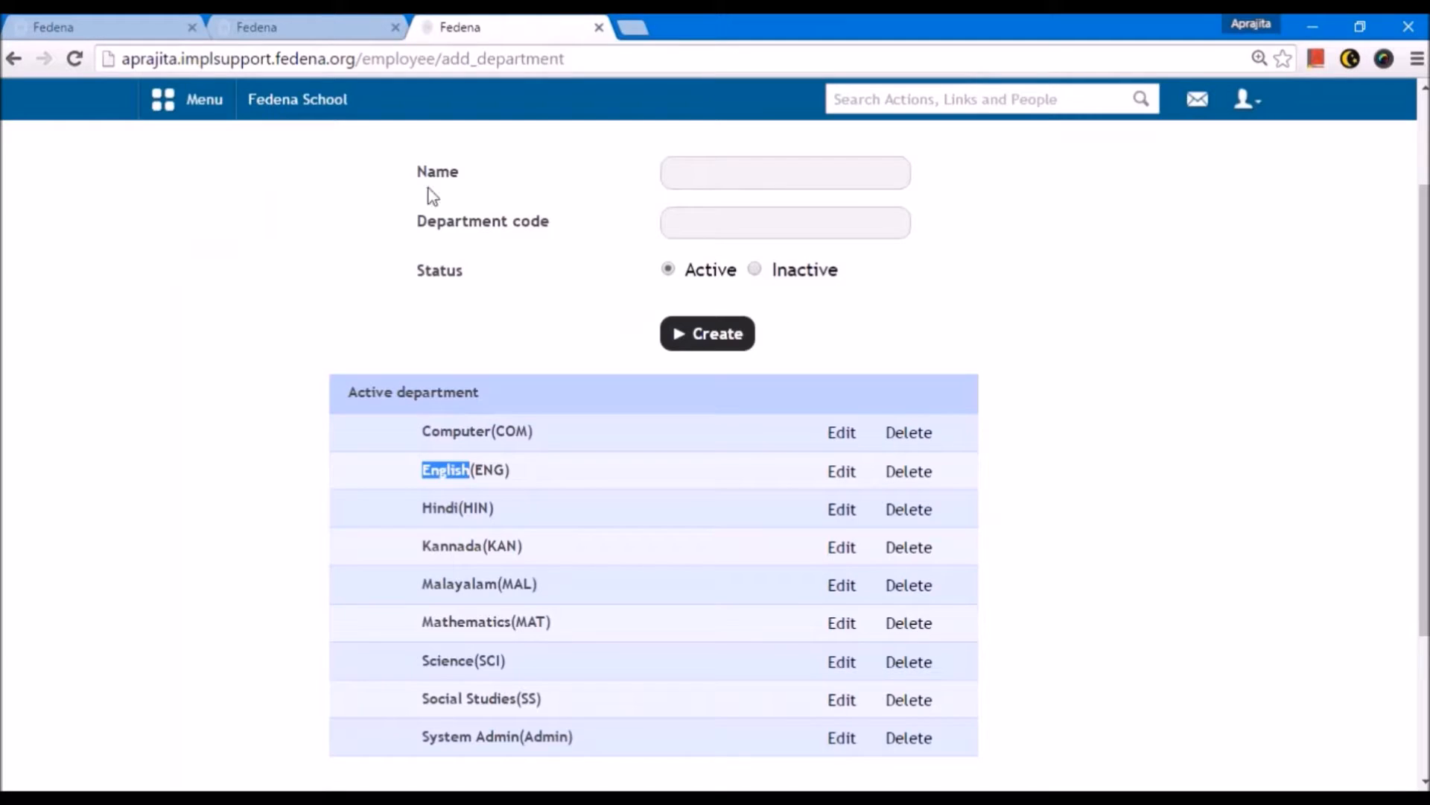
- Switch to Excel and paste English under the Employee Department Name header in cell J2
click(311, 24)
click(142, 24)
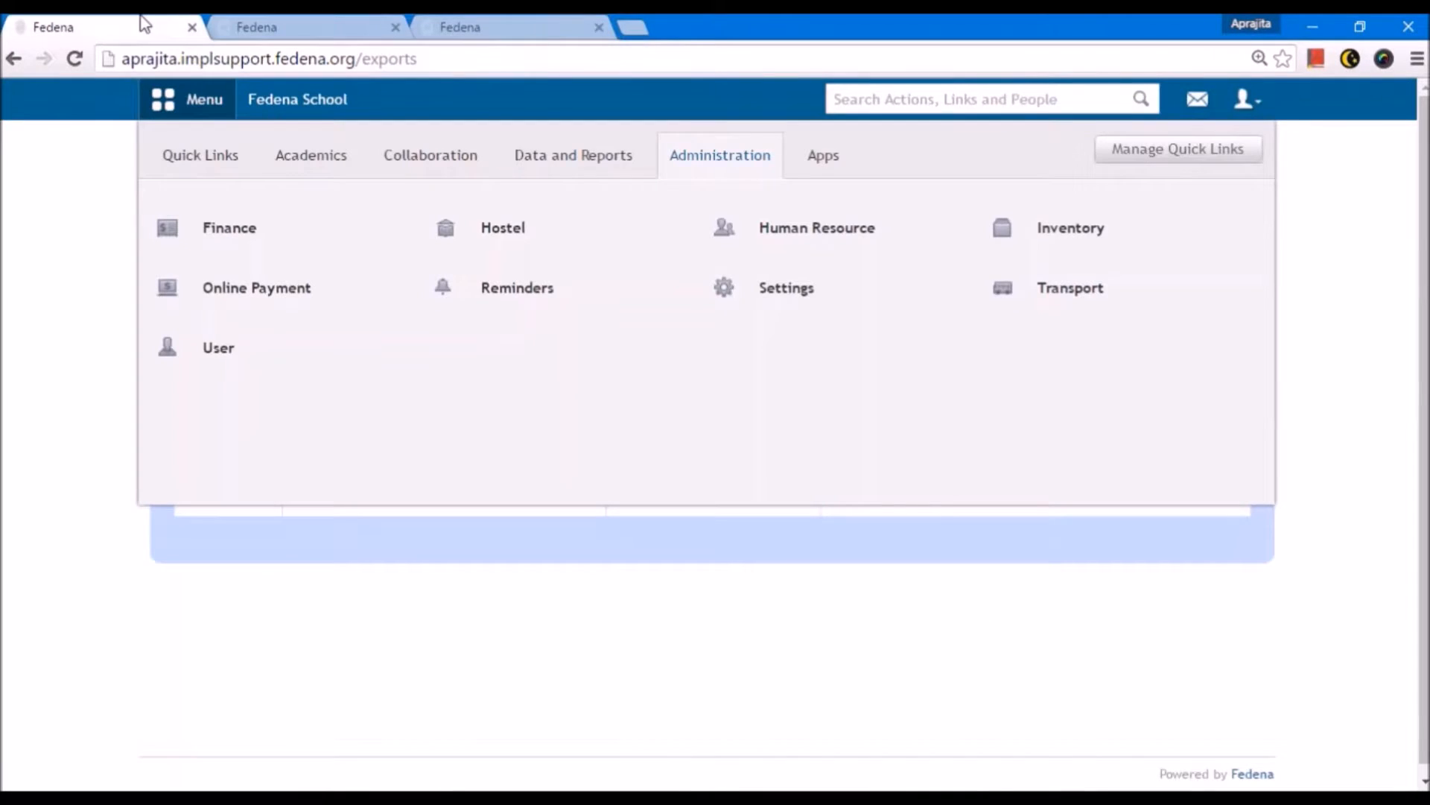
click(402, 794)
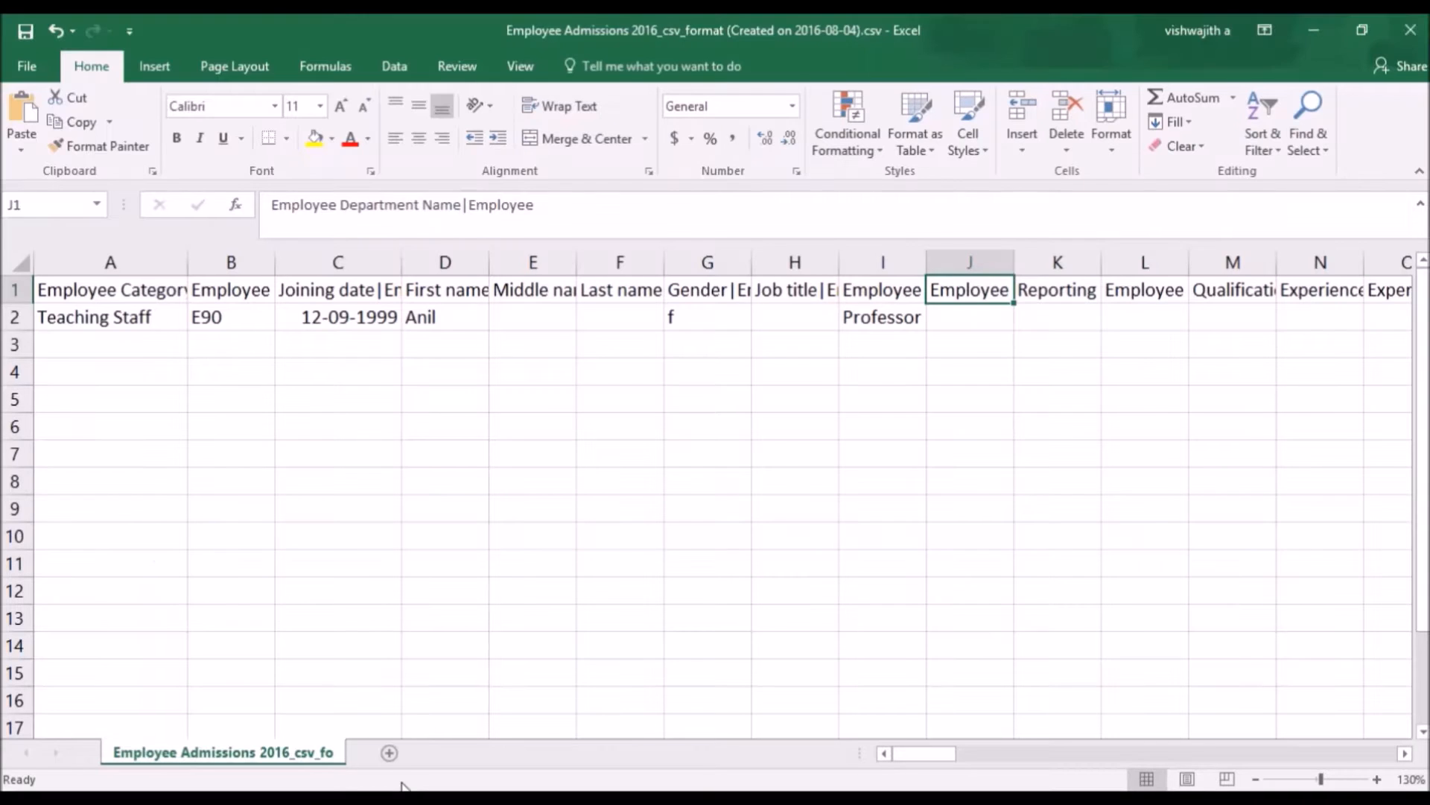
double_click(972, 322)
key(ctrl+v)
key(Return)
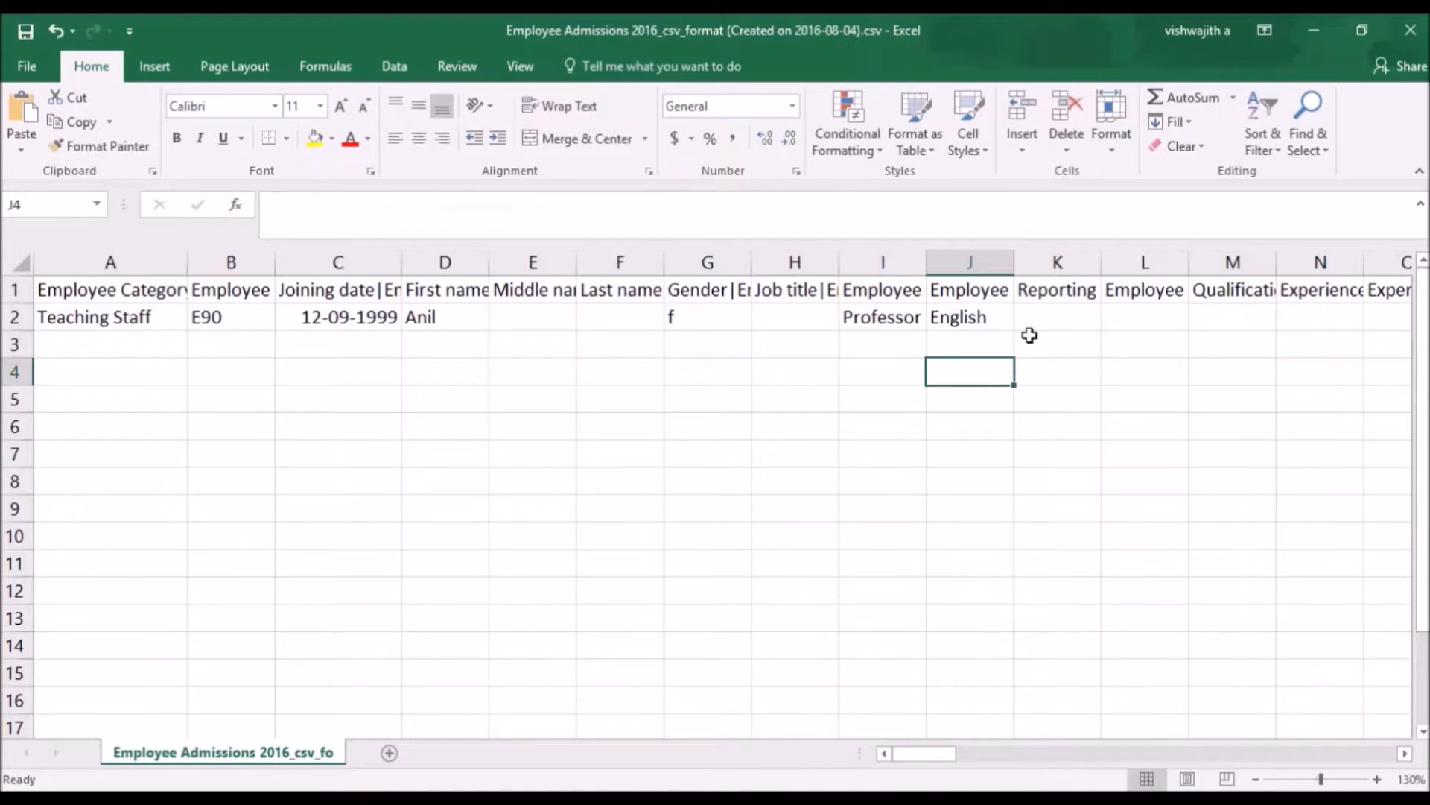
- Examine the full header texts in row 1 from Reporting Manager Number in column K onward
click(1044, 290)
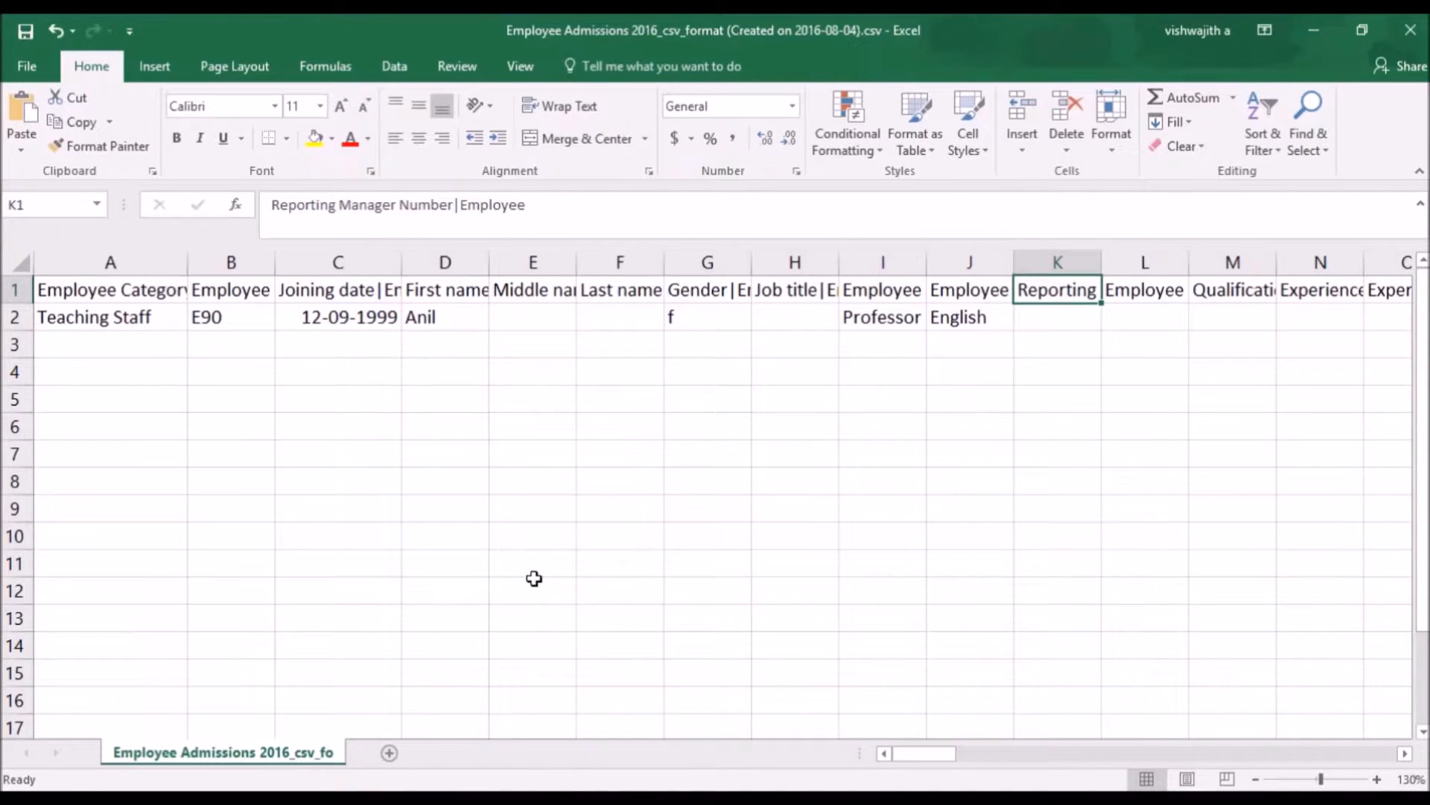
key(Right)
key(Right)
key(Right)
key(Right)
key(Right)
key(Right)
key(Right)
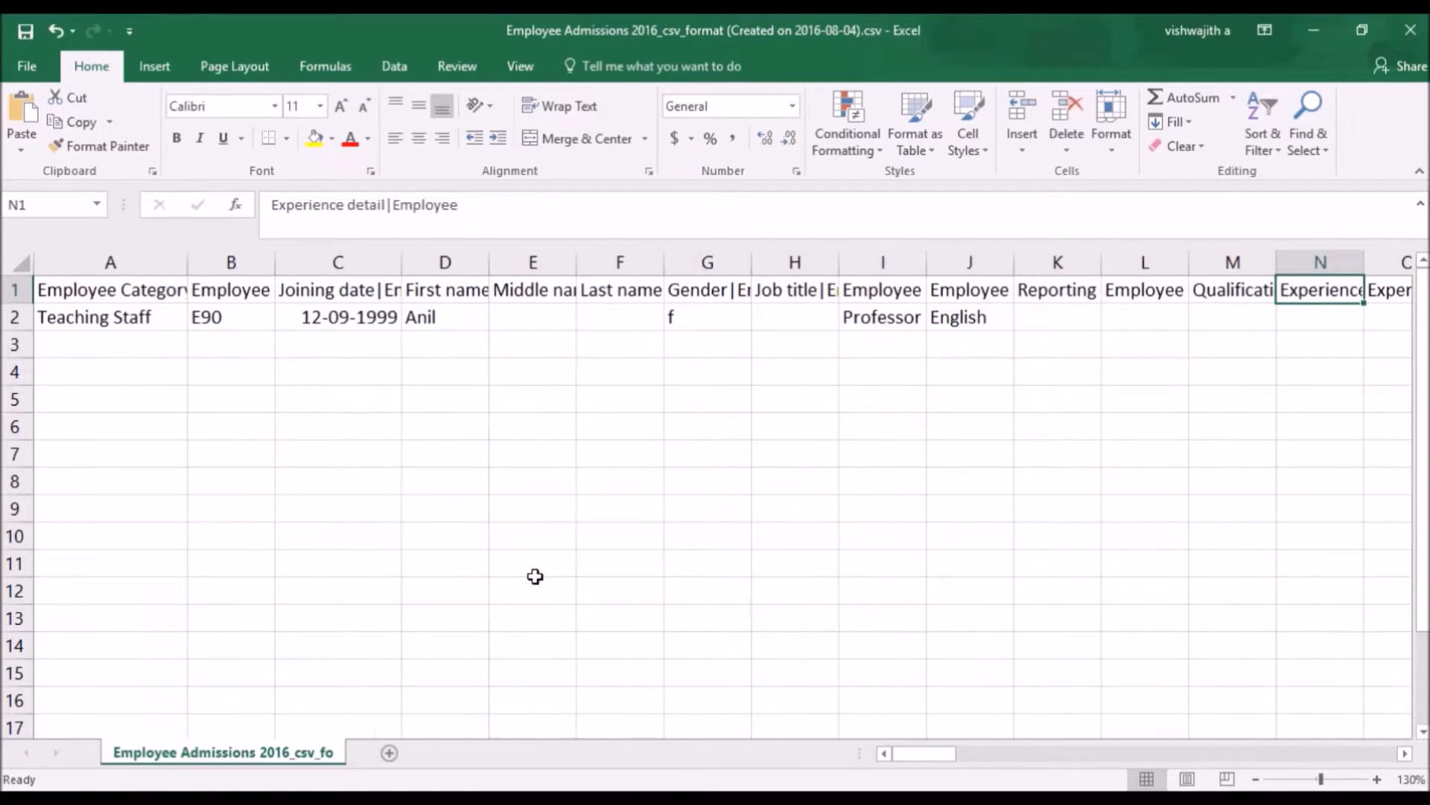
- Enter the first employee's date of birth under the Date of birth header in cell Q2
key(Left)
key(Left)
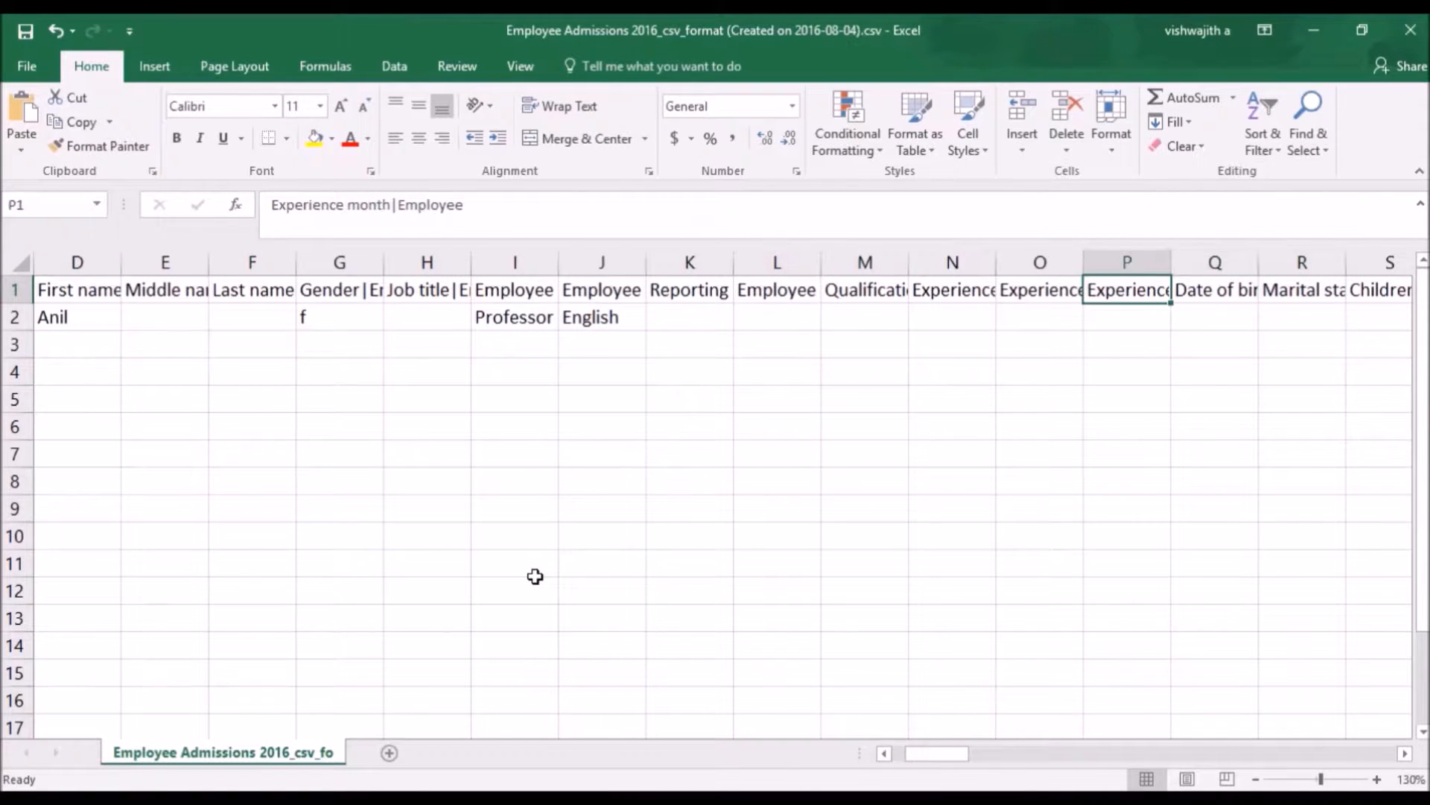
key(Right)
key(Down)
text(12)
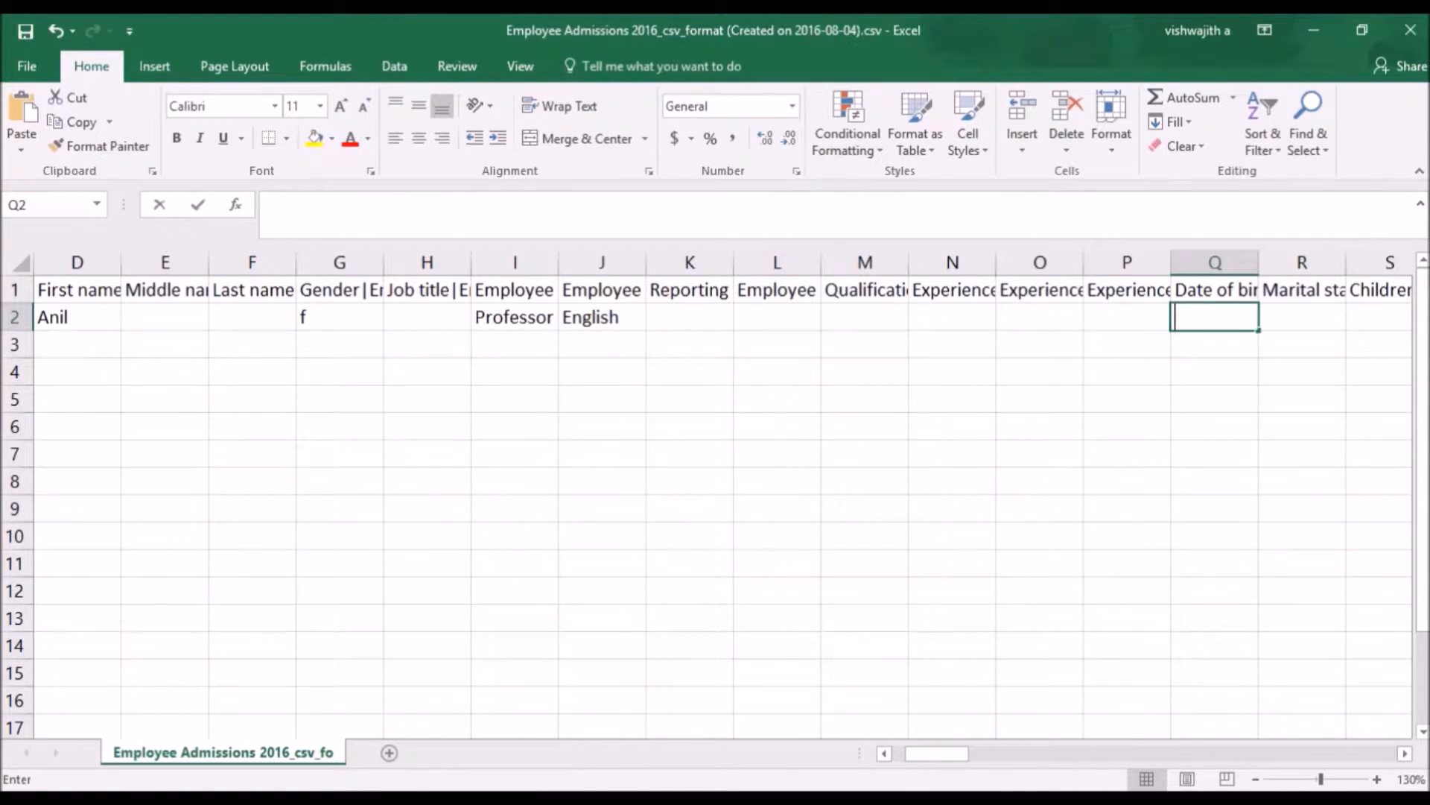
text(-04)
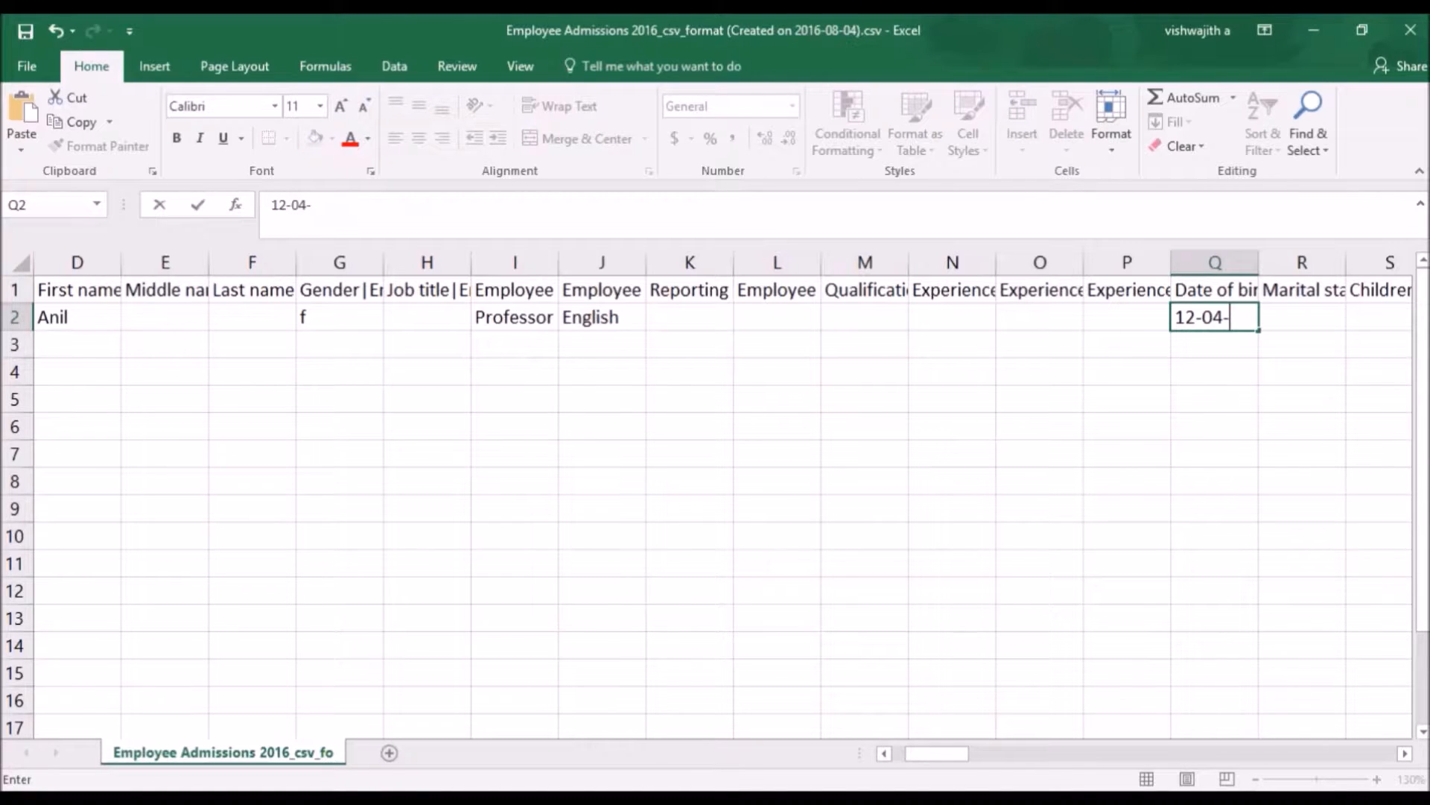
text(-1980)
key(Return)
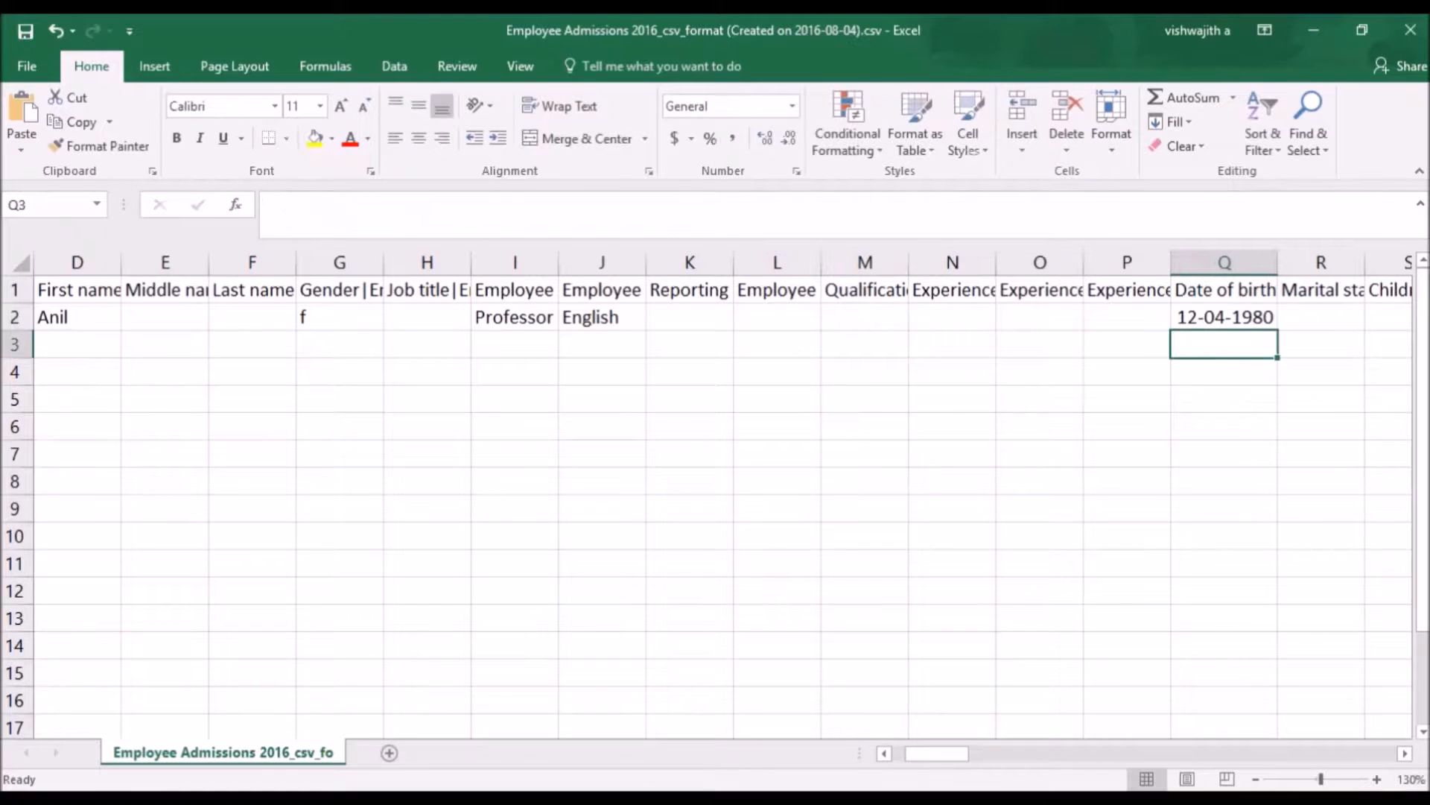
click(1223, 321)
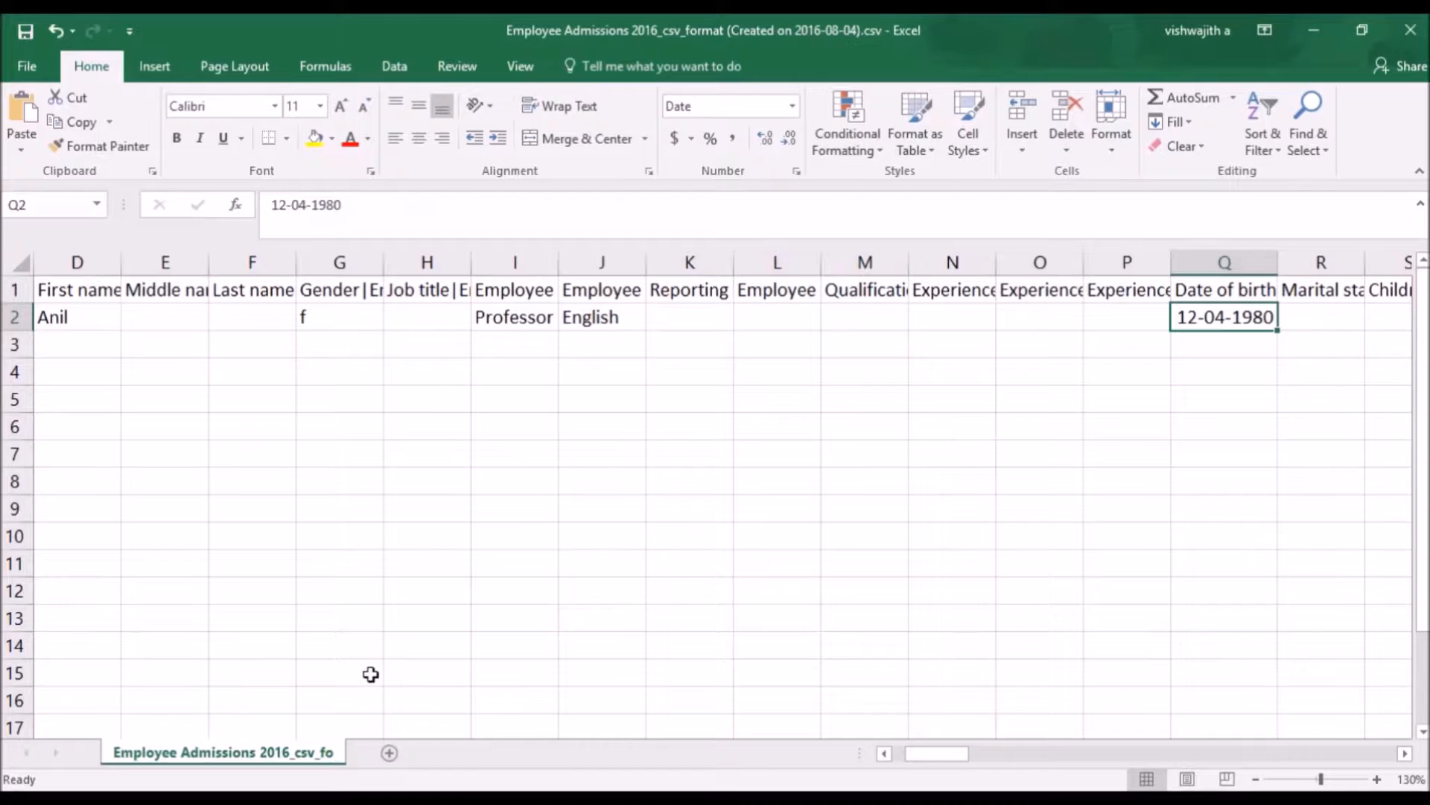
- Switch to Fedena's employee admission form and examine the fields in the Personal details section
click(171, 799)
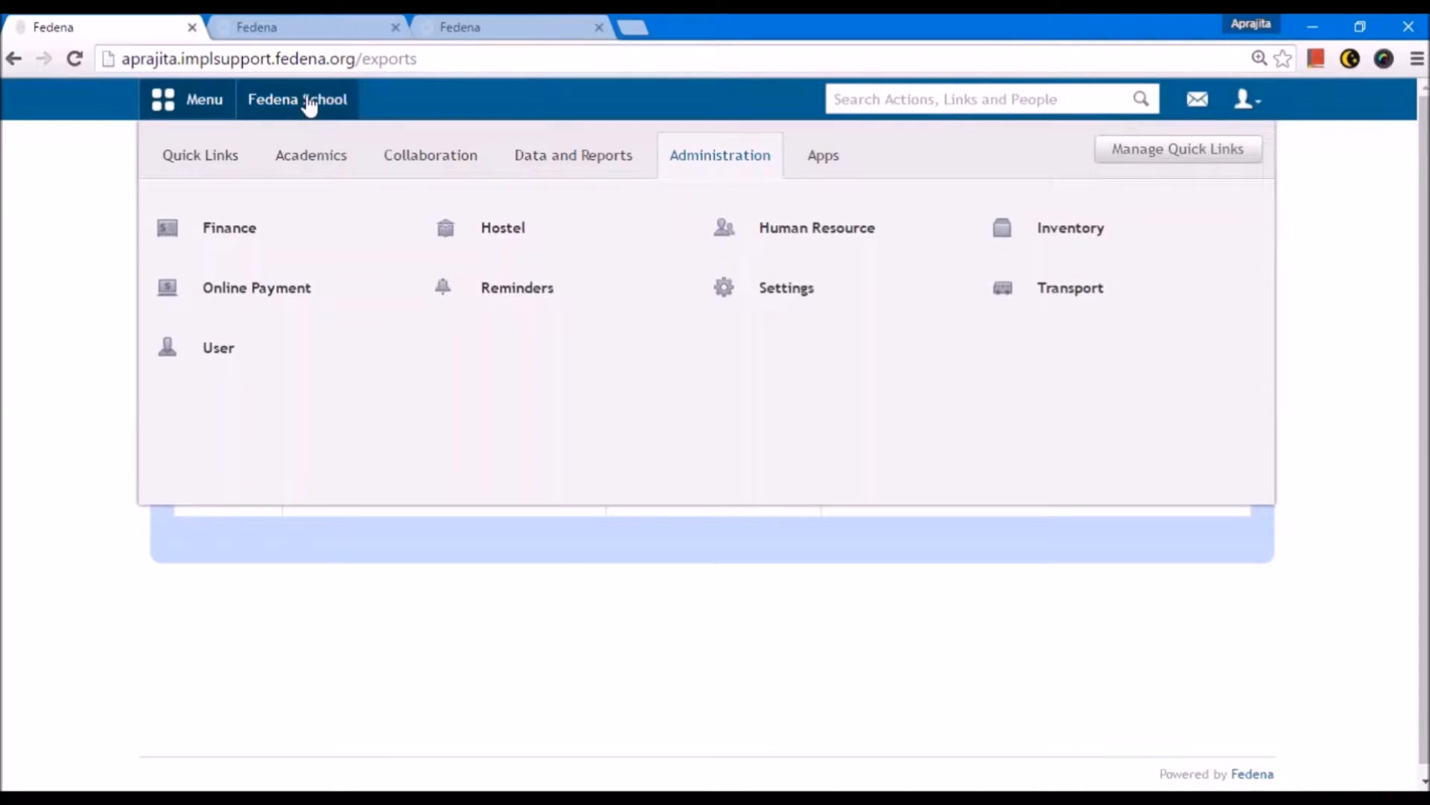
click(320, 37)
scroll(365, 493, down, 10)
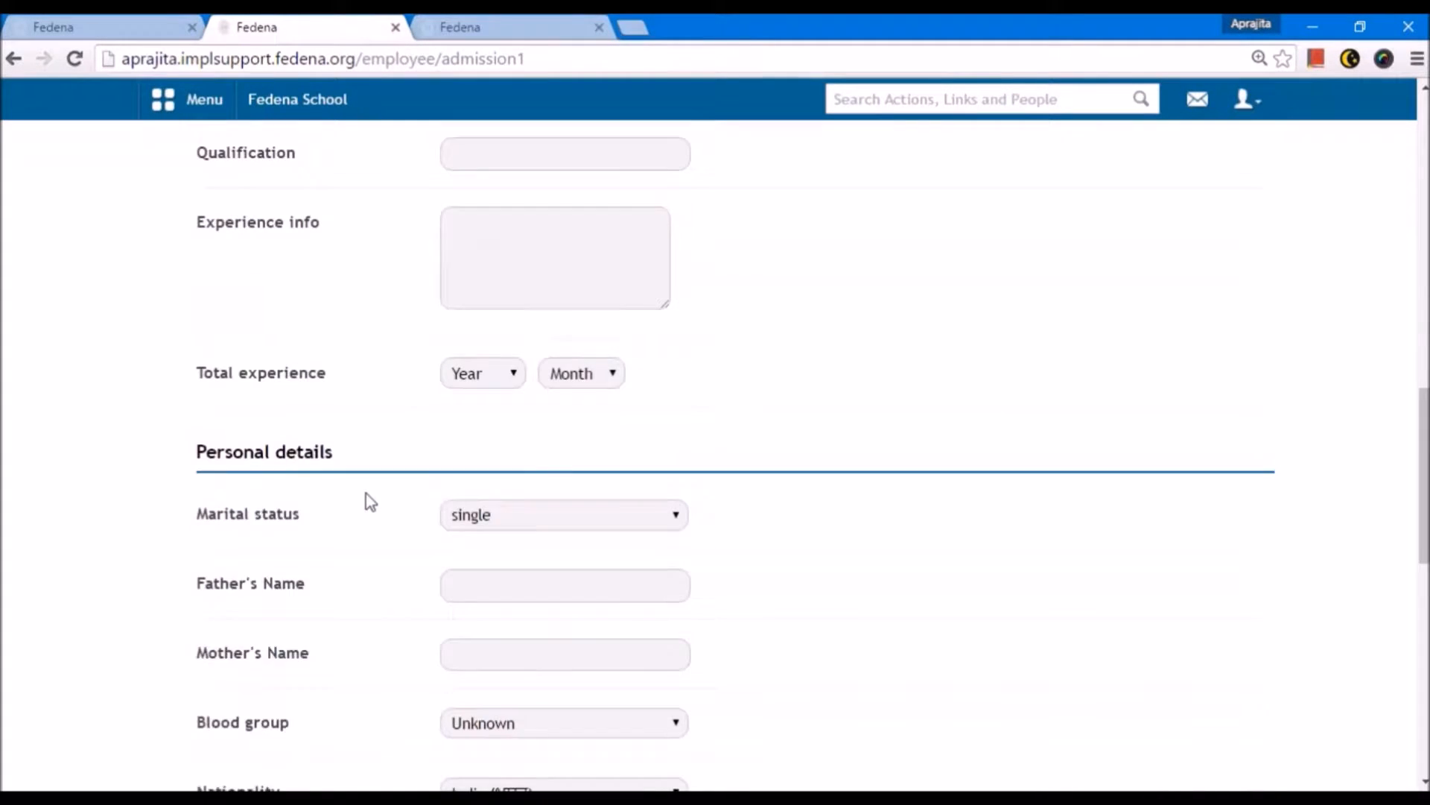
scroll(365, 493, down, 5)
scroll(368, 499, up, 2)
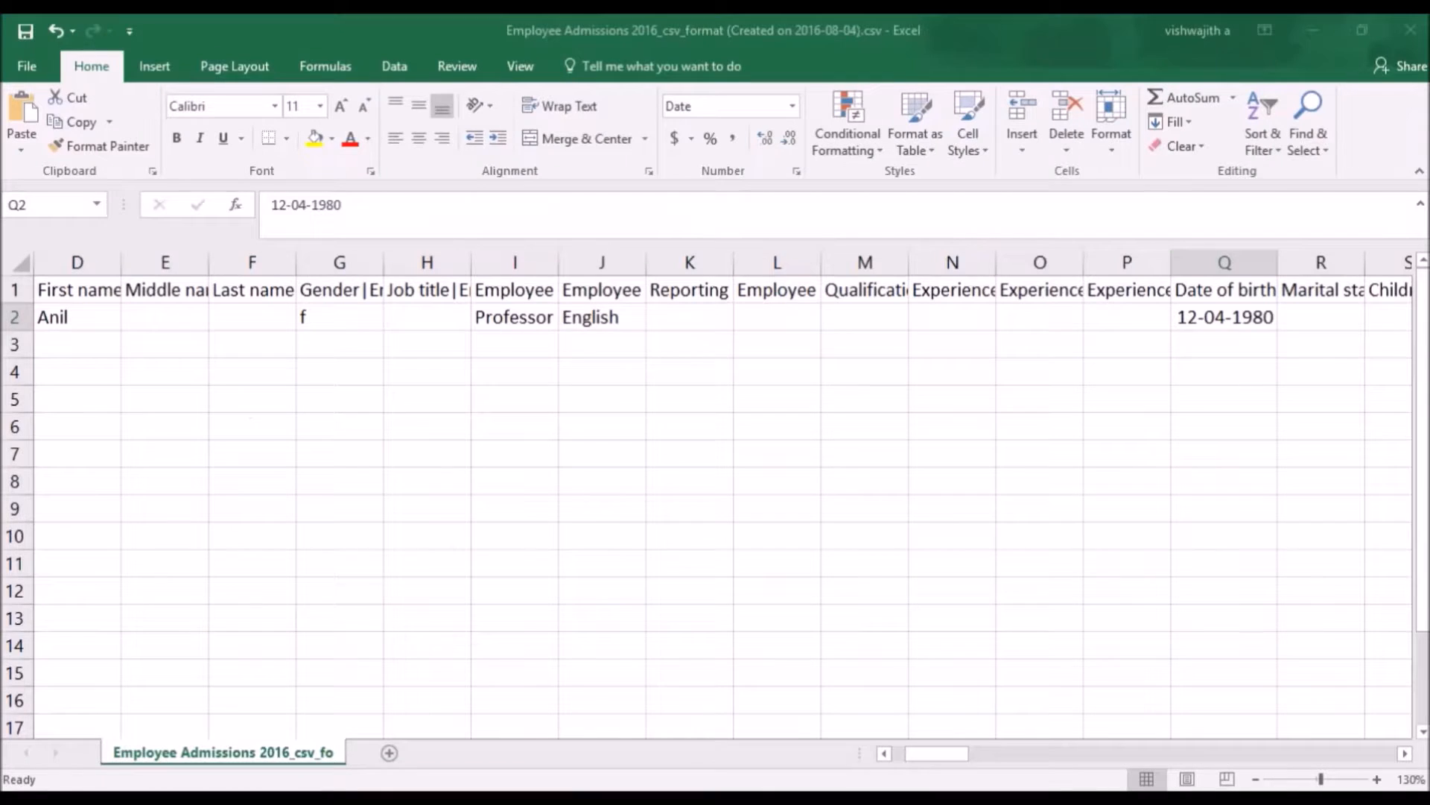
- Switch to Excel and enter India under the Nationality header in cell X2
key(Right)
key(Right)
key(Right)
key(Right)
key(Right)
key(Right)
key(Right)
key(Right)
key(Right)
key(Left)
key(Up)
key(Down)
key(Left)
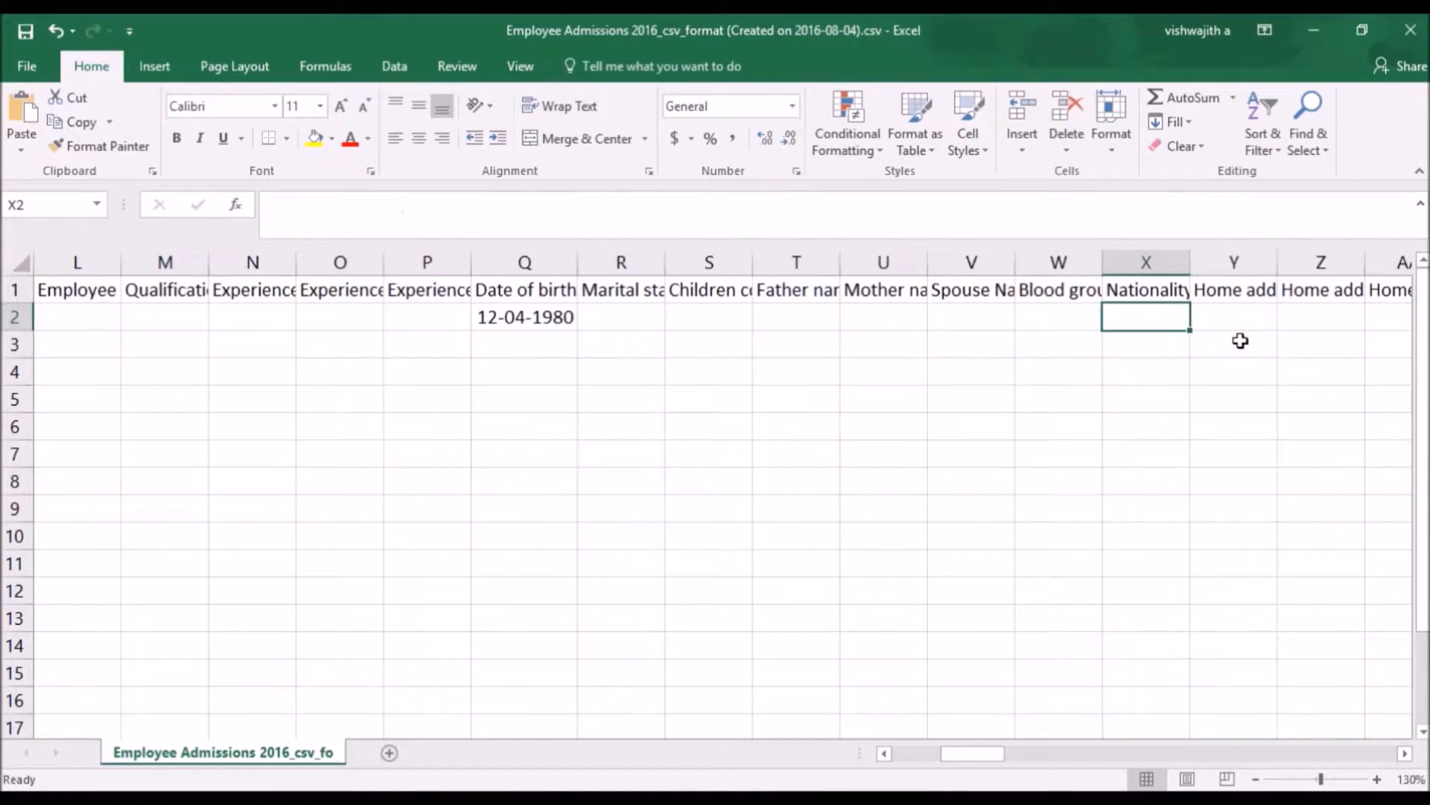
text(India)
key(Return)
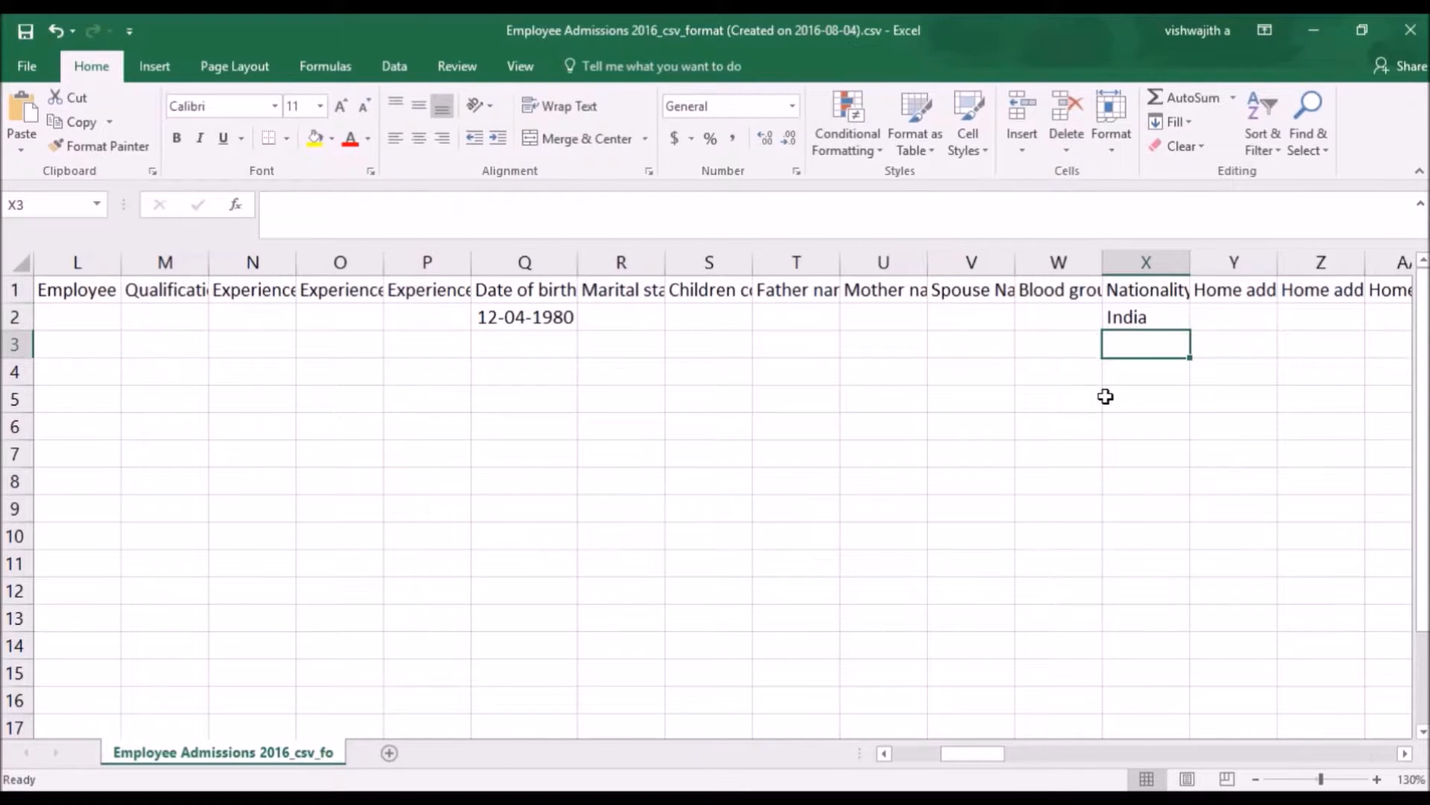
- Copy the first employee's data in A2:X2 and paste it into row 3 starting at cell A3
drag(990, 753, 889, 749)
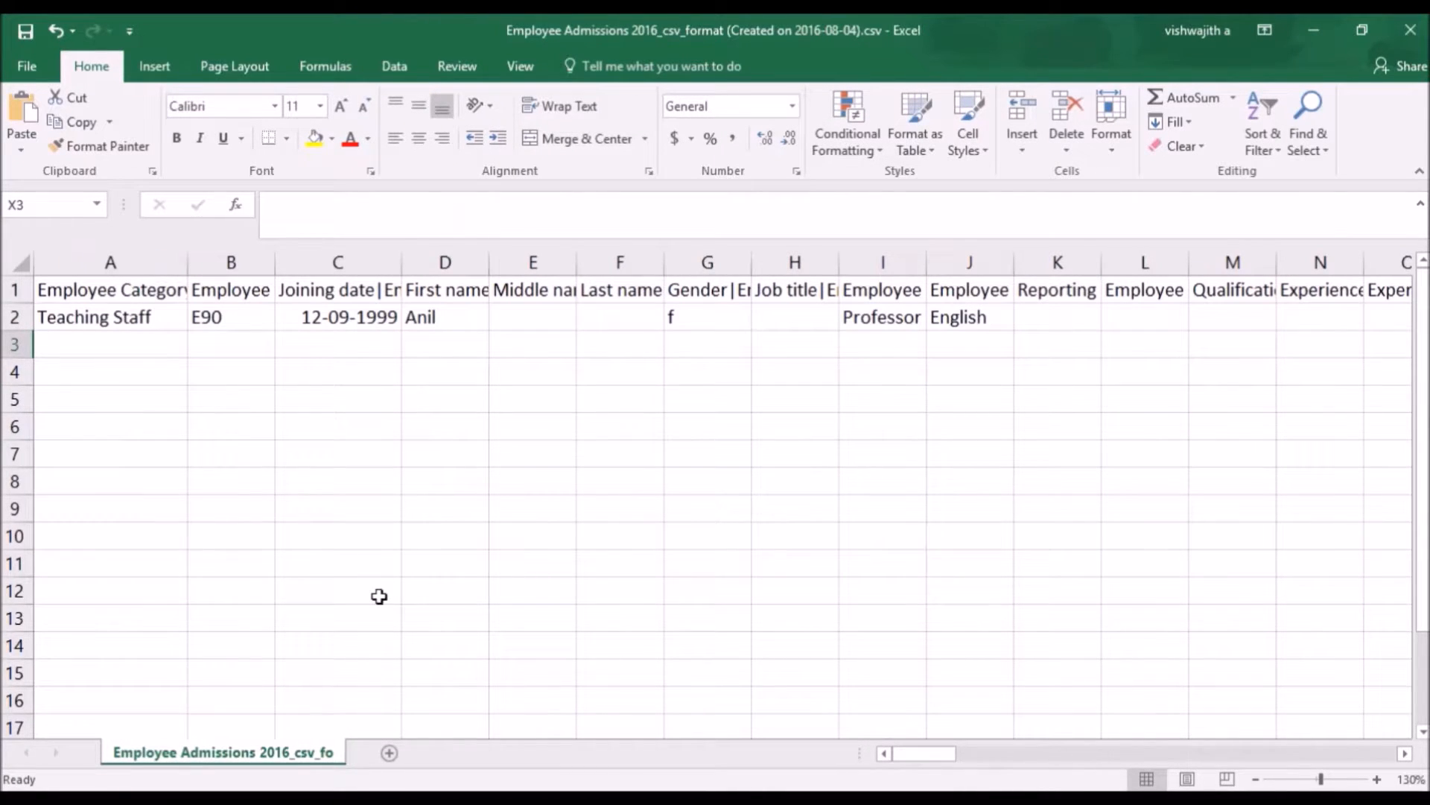
click(104, 318)
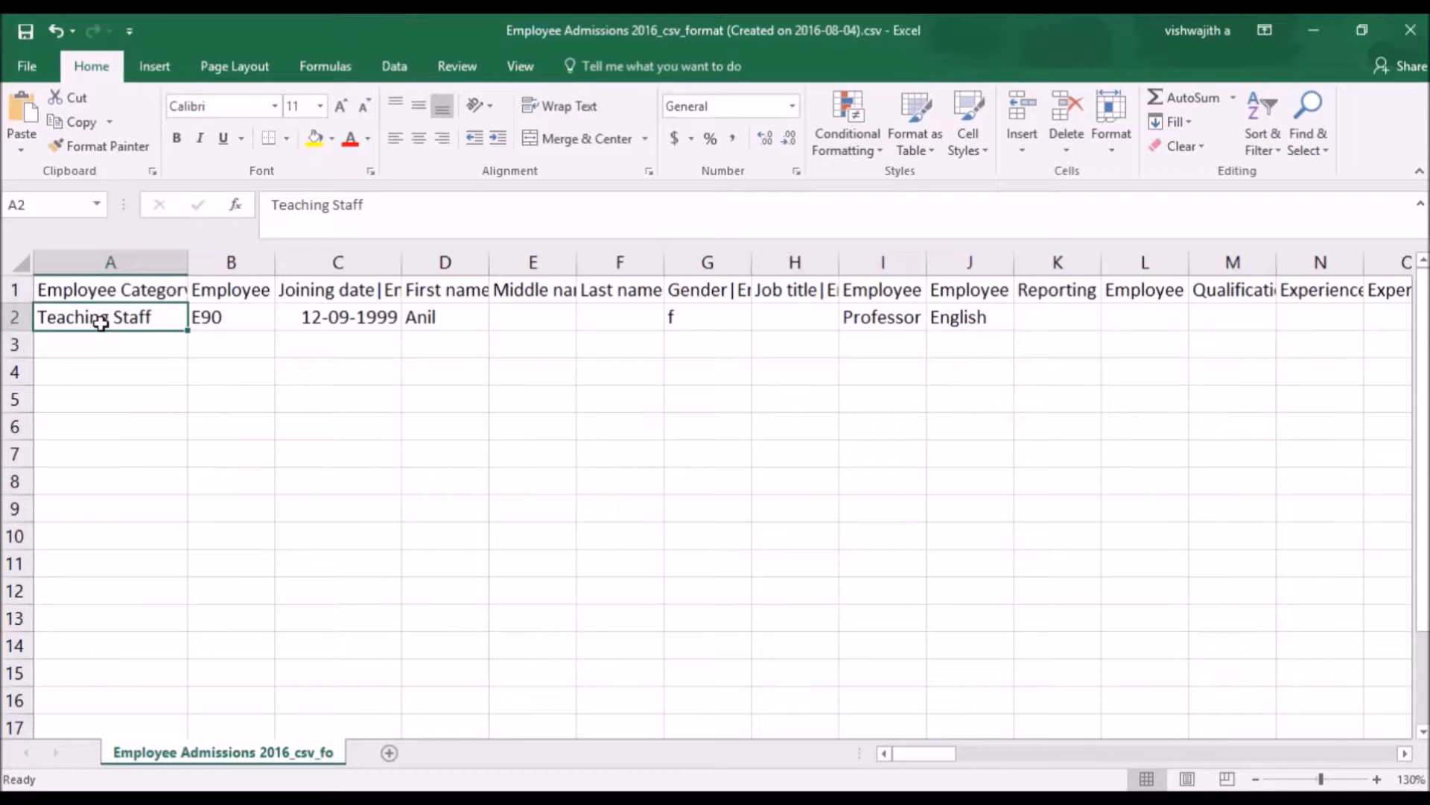
drag(153, 316, 1039, 313)
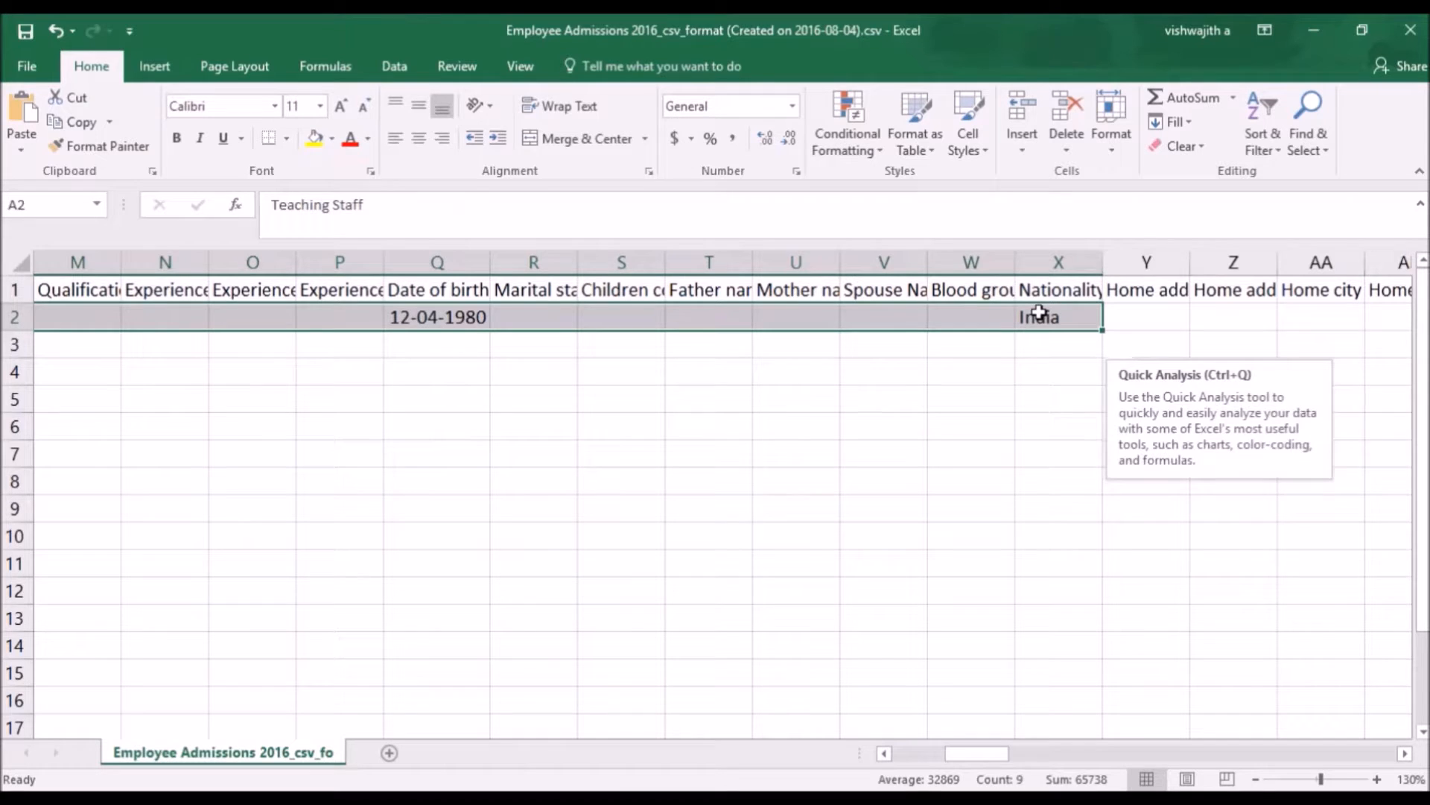
key(ctrl+c)
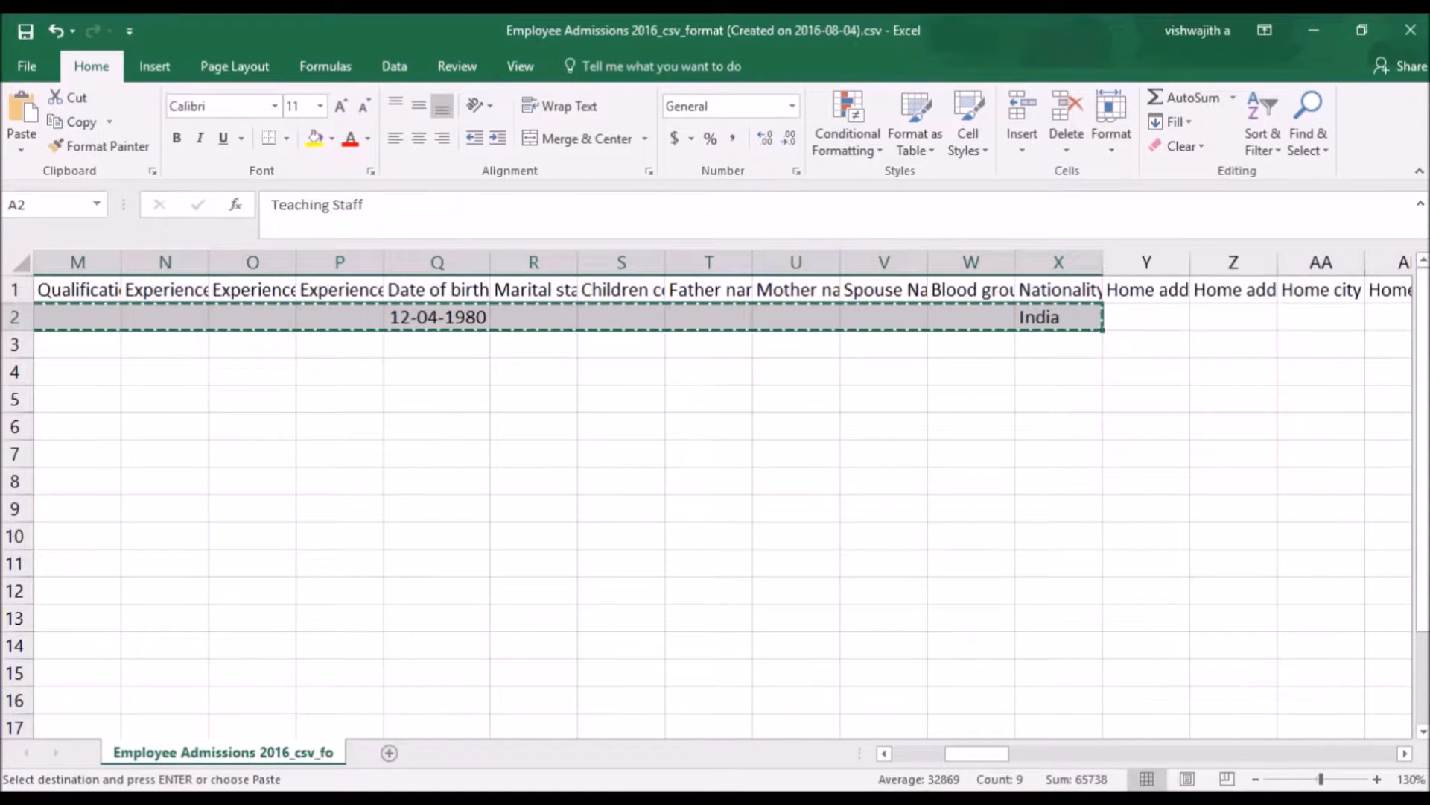
key(Home)
click(154, 346)
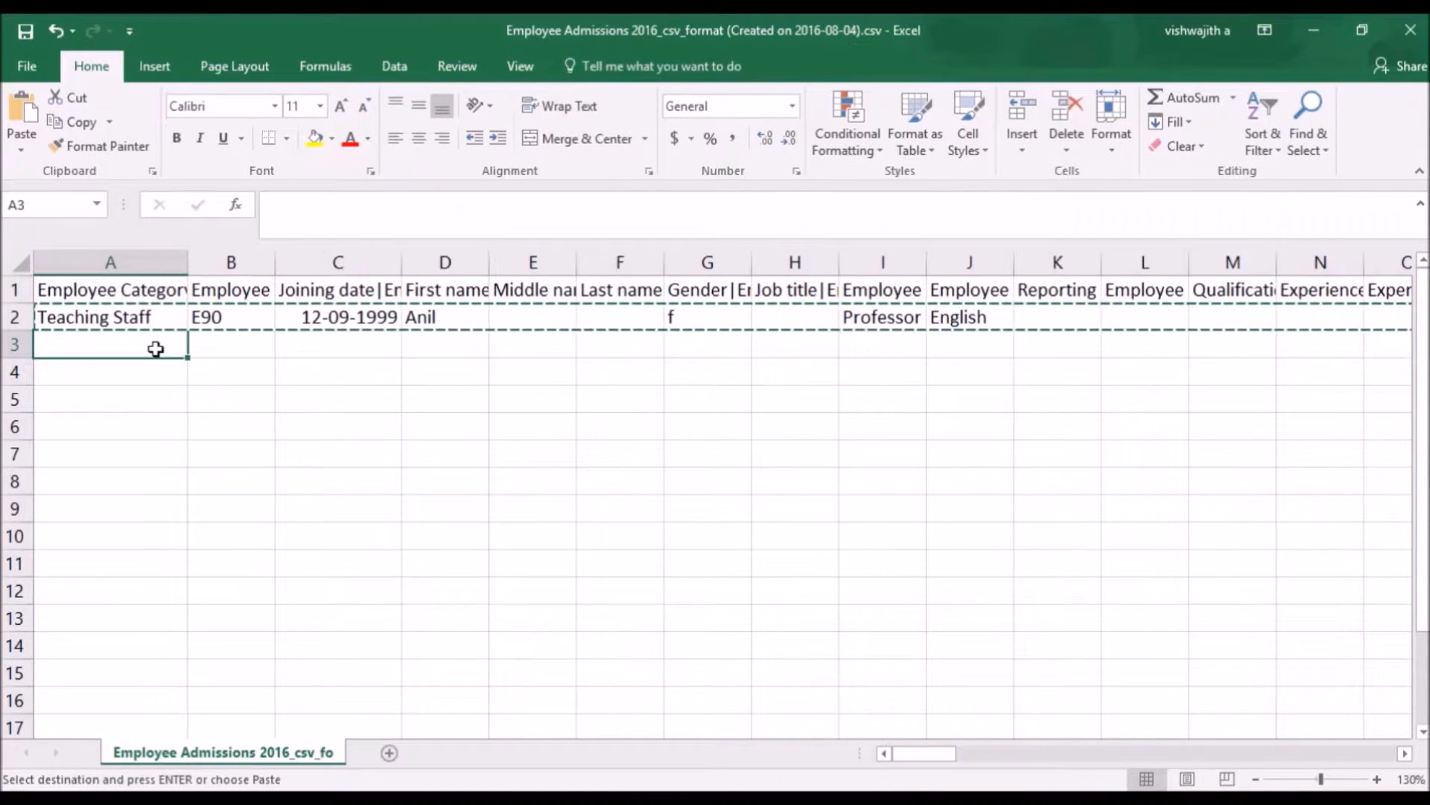
key(ctrl+v)
- Change the last digit of the copied employee number in cell B3 to 1 and widen column B
click(216, 347)
double_click(216, 347)
key(BackSpace)
text(1)
key(Return)
drag(275, 263, 325, 262)
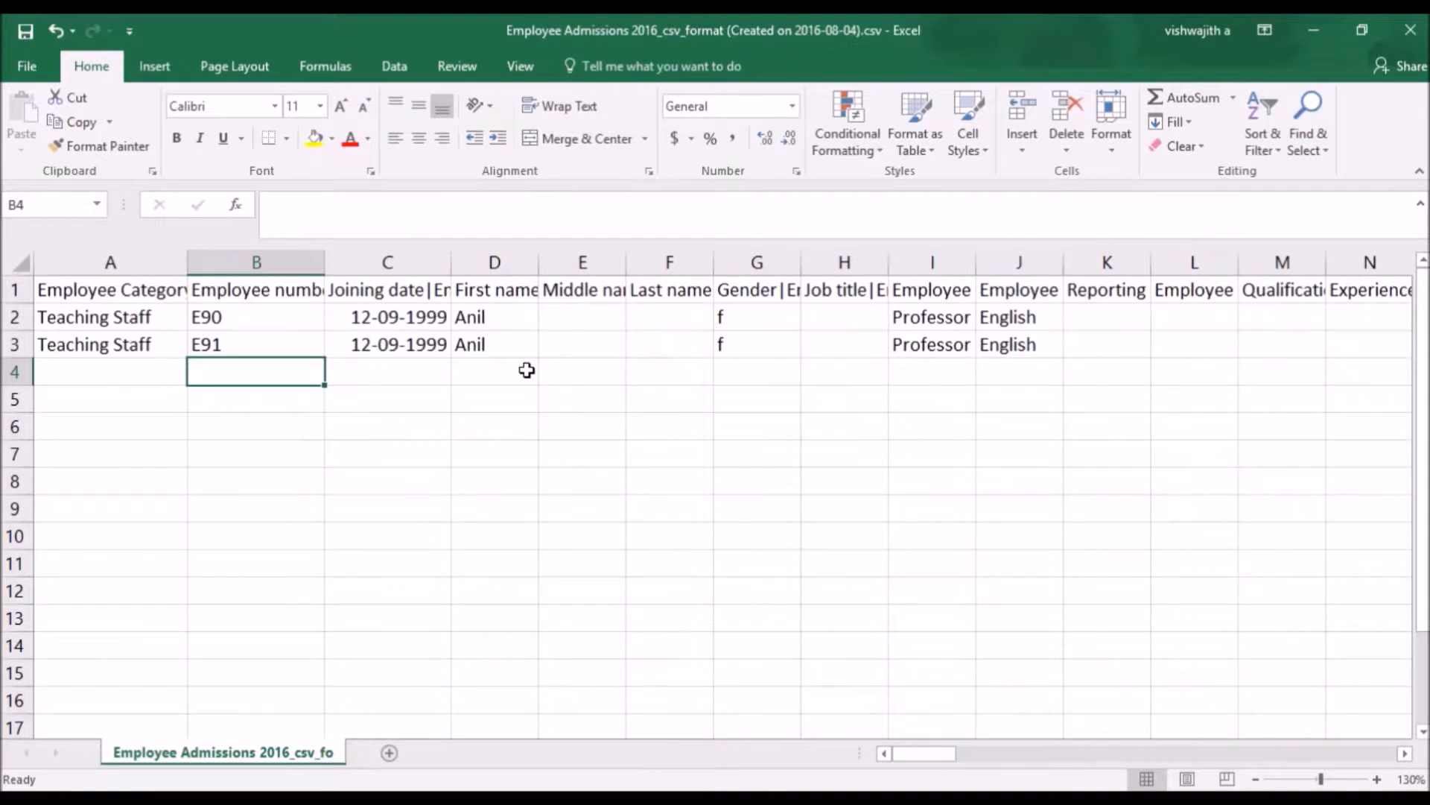
- Replace the copied first name in cell D3 with the second employee's first name
double_click(511, 345)
key(BackSpace)
key(BackSpace)
key(BackSpace)
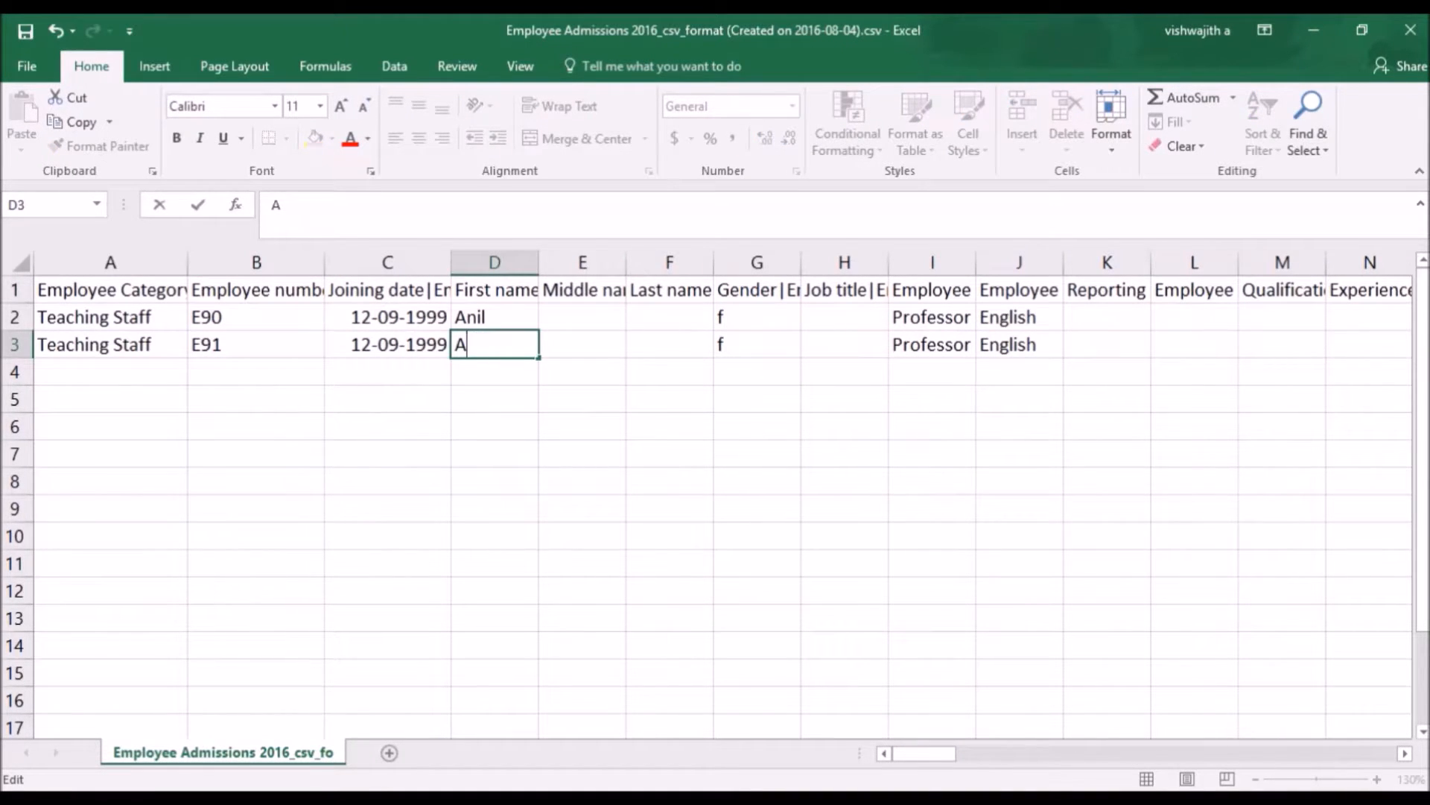
text(lex)
key(Return)
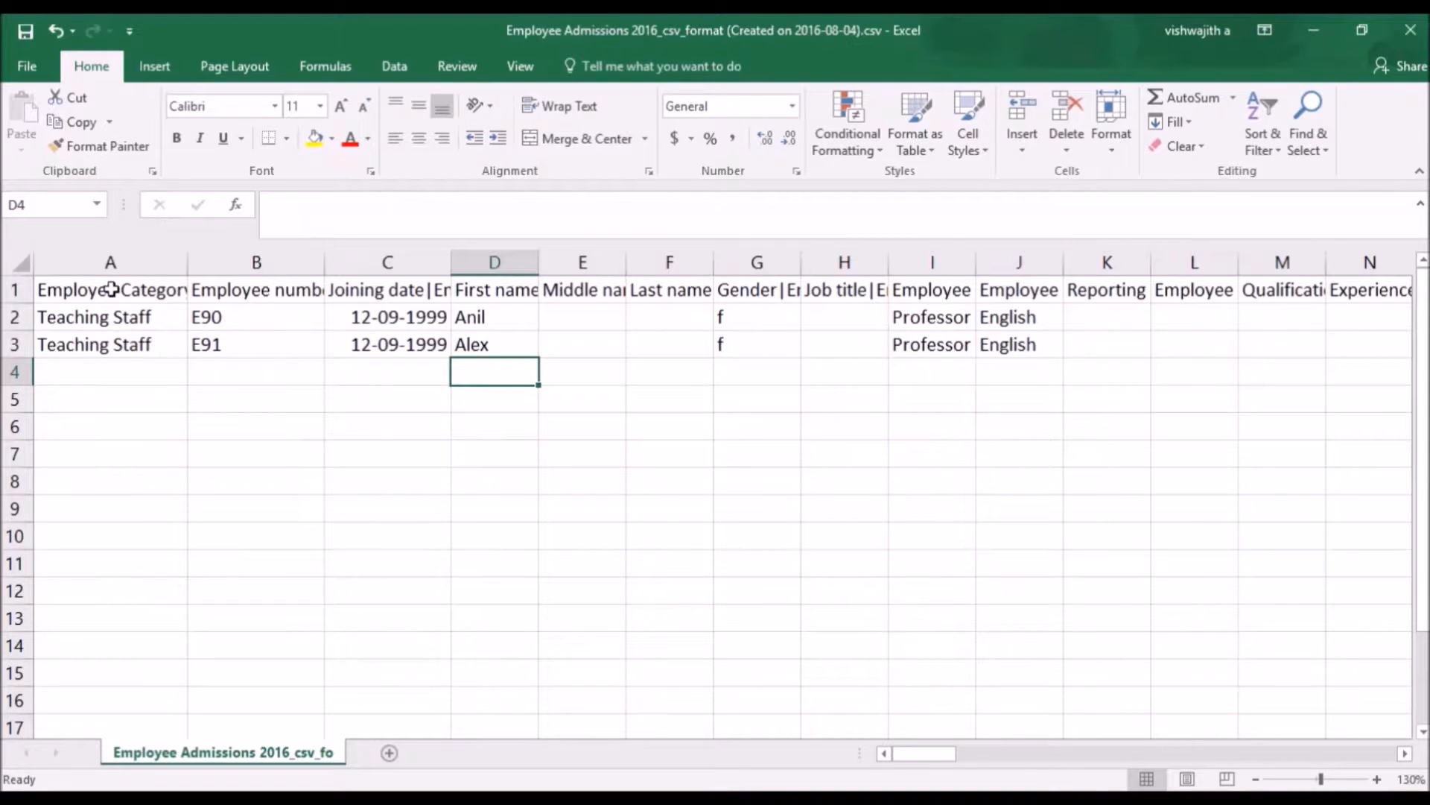
- Clear the copied position name Professor from cell I3, leaving the cell open for editing
click(940, 347)
double_click(940, 347)
drag(971, 348, 894, 347)
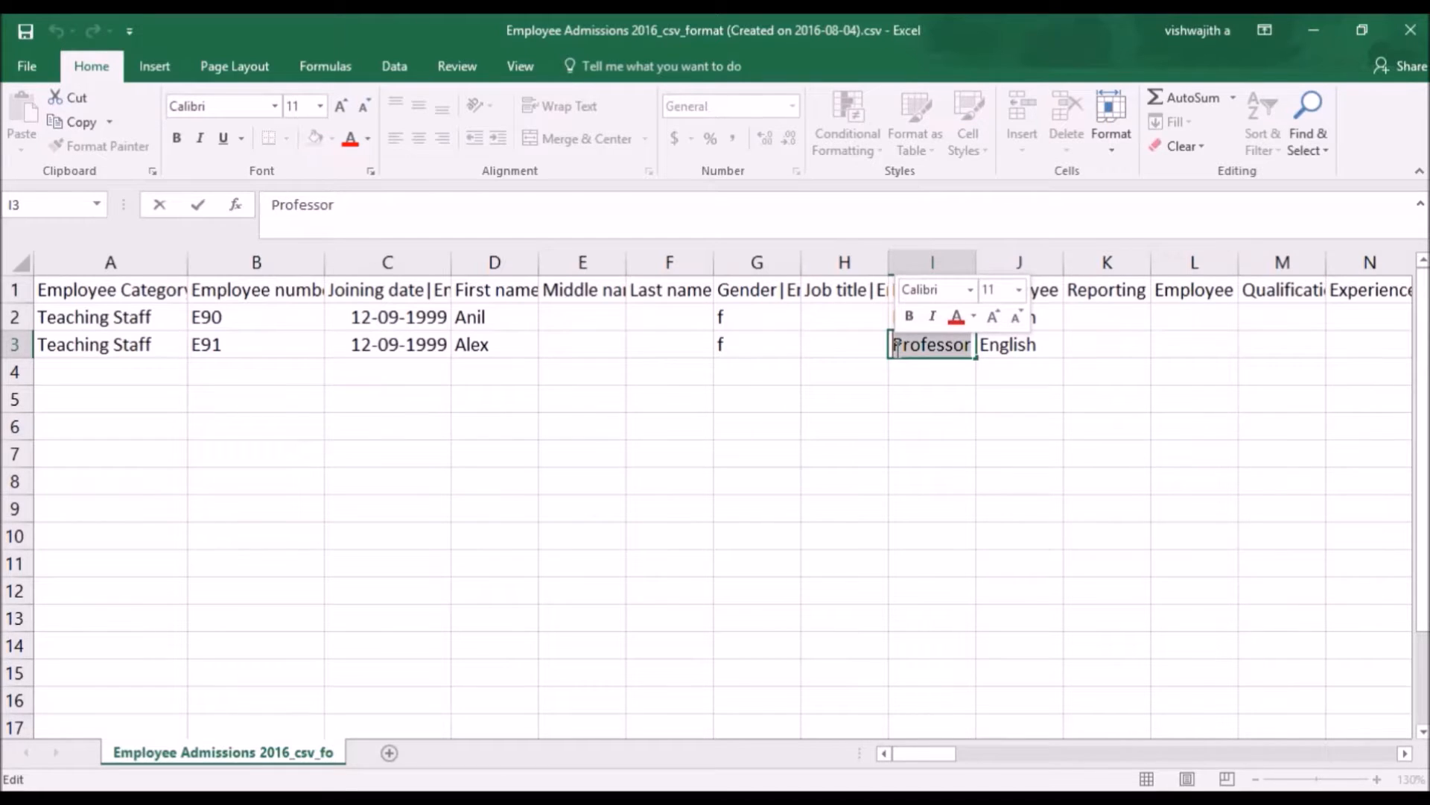
key(BackSpace)
text(Le)
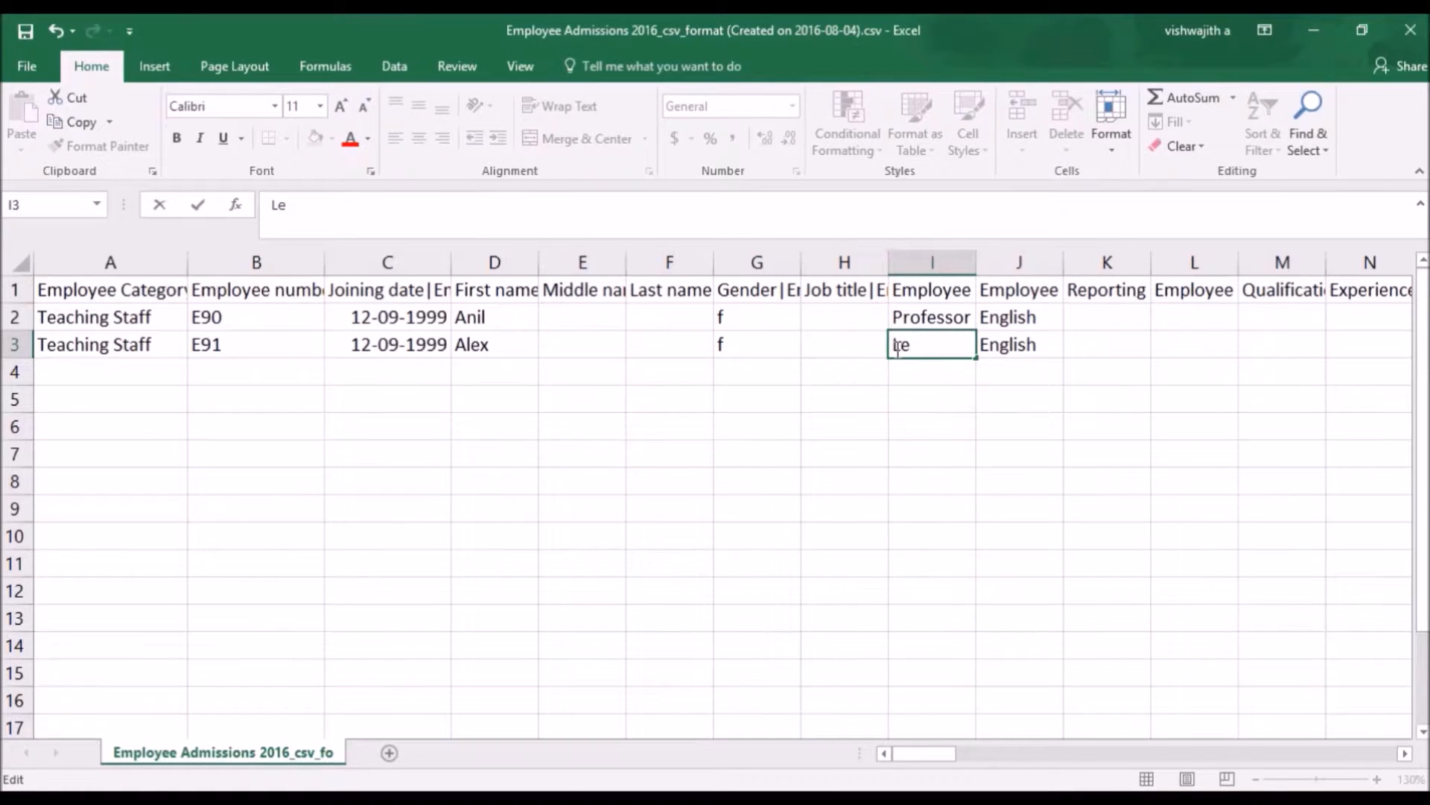
key(BackSpace)
key(BackSpace)
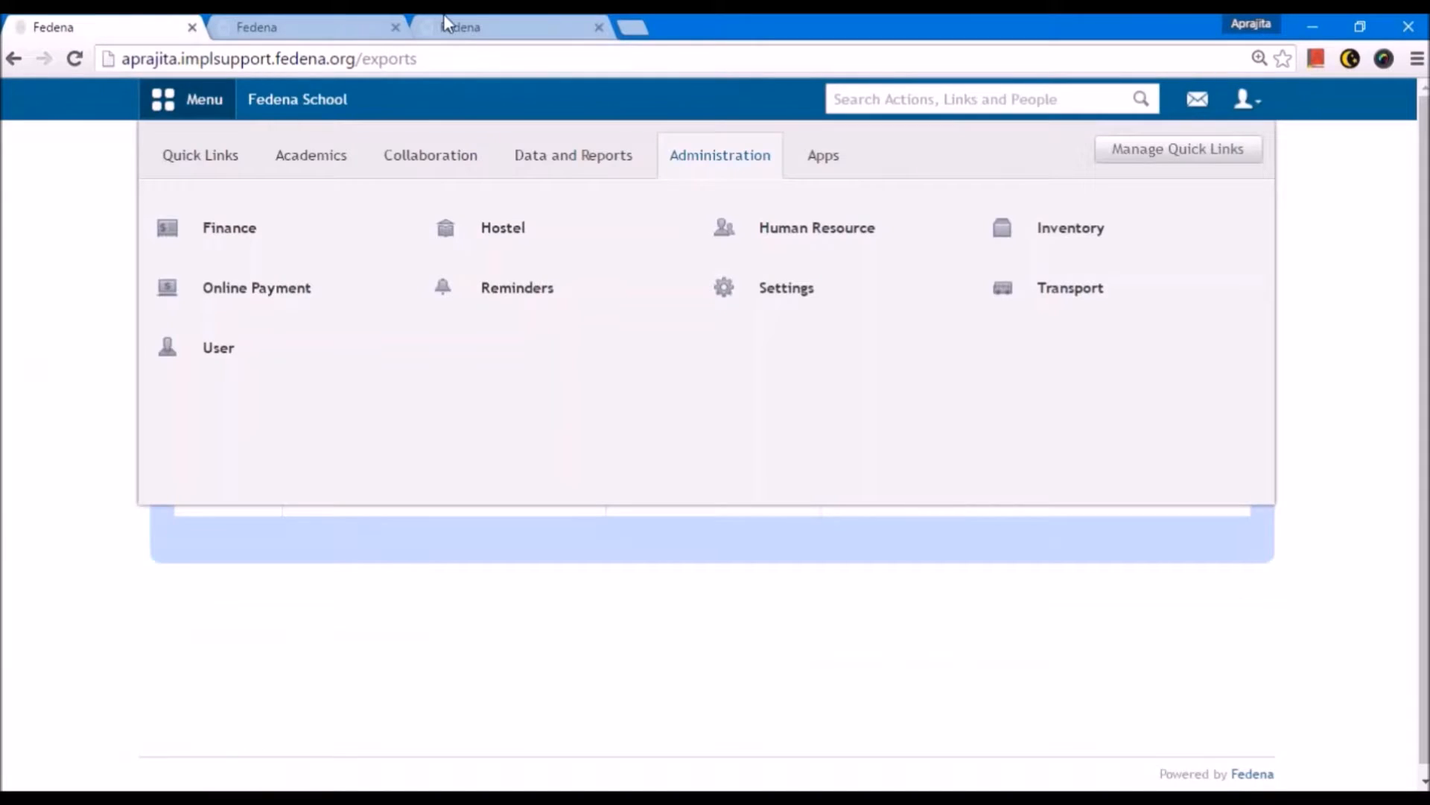
- Switch to Fedena, open the Employee Position settings and copy the position name Lecturer without its code
click(446, 25)
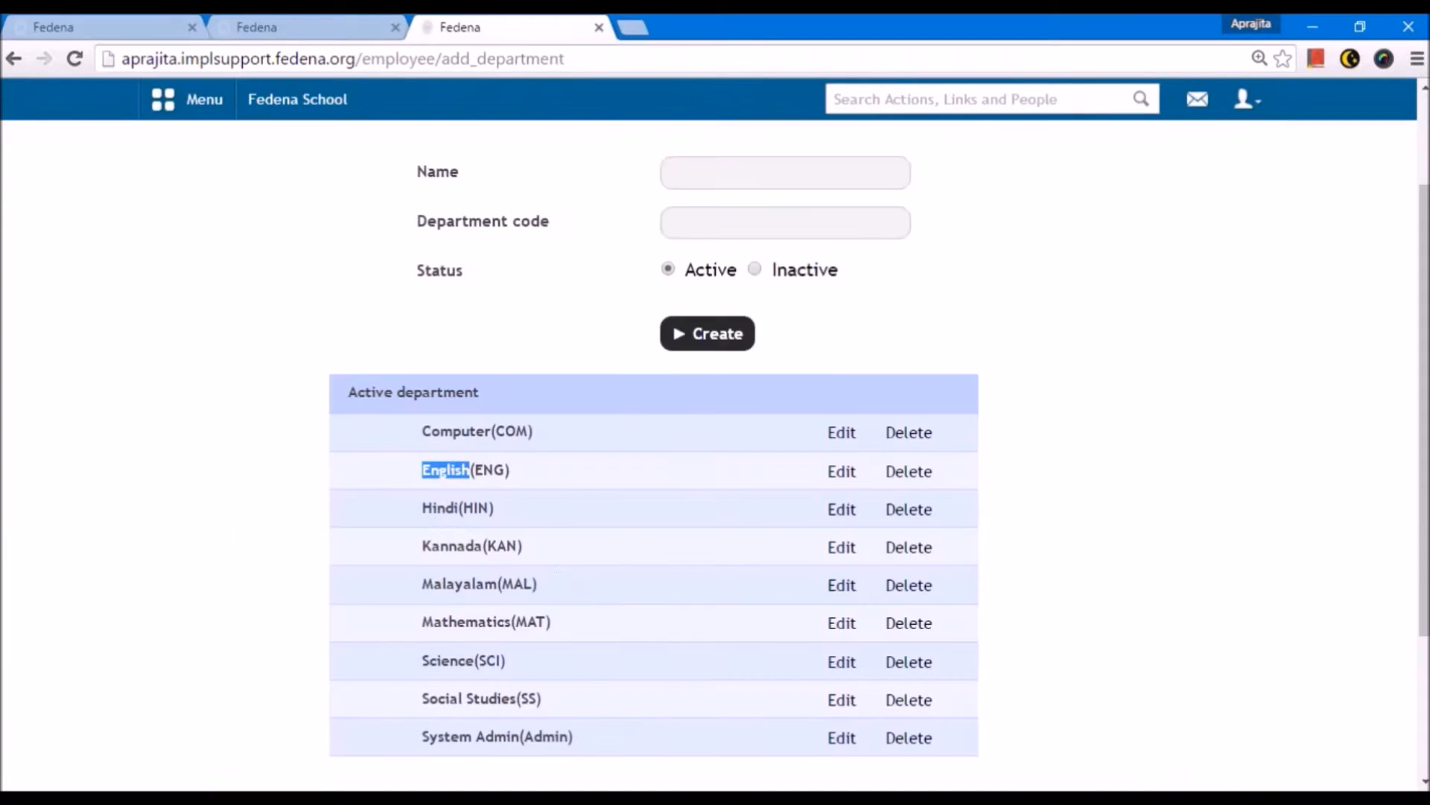
scroll(421, 194, up, 2)
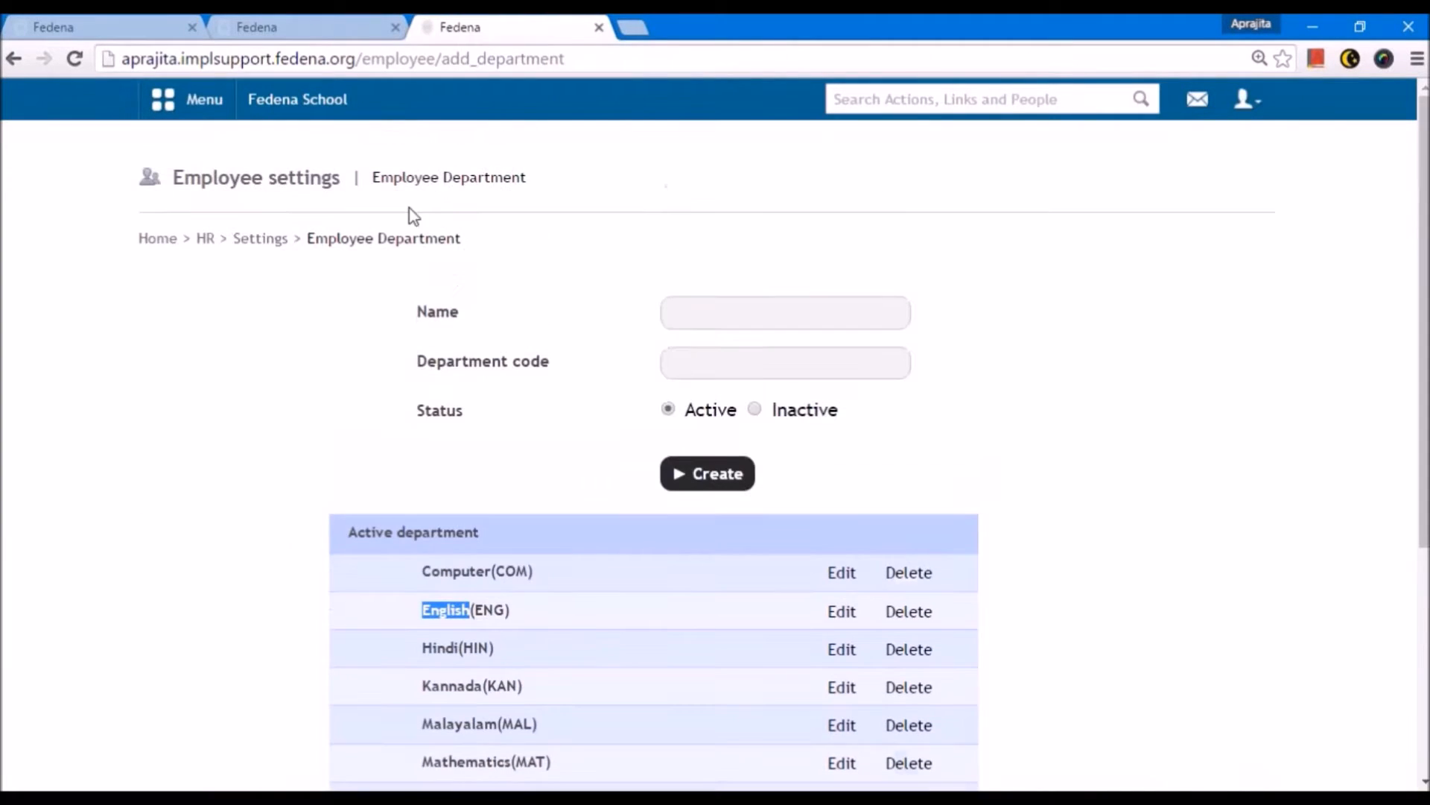
click(261, 246)
click(806, 312)
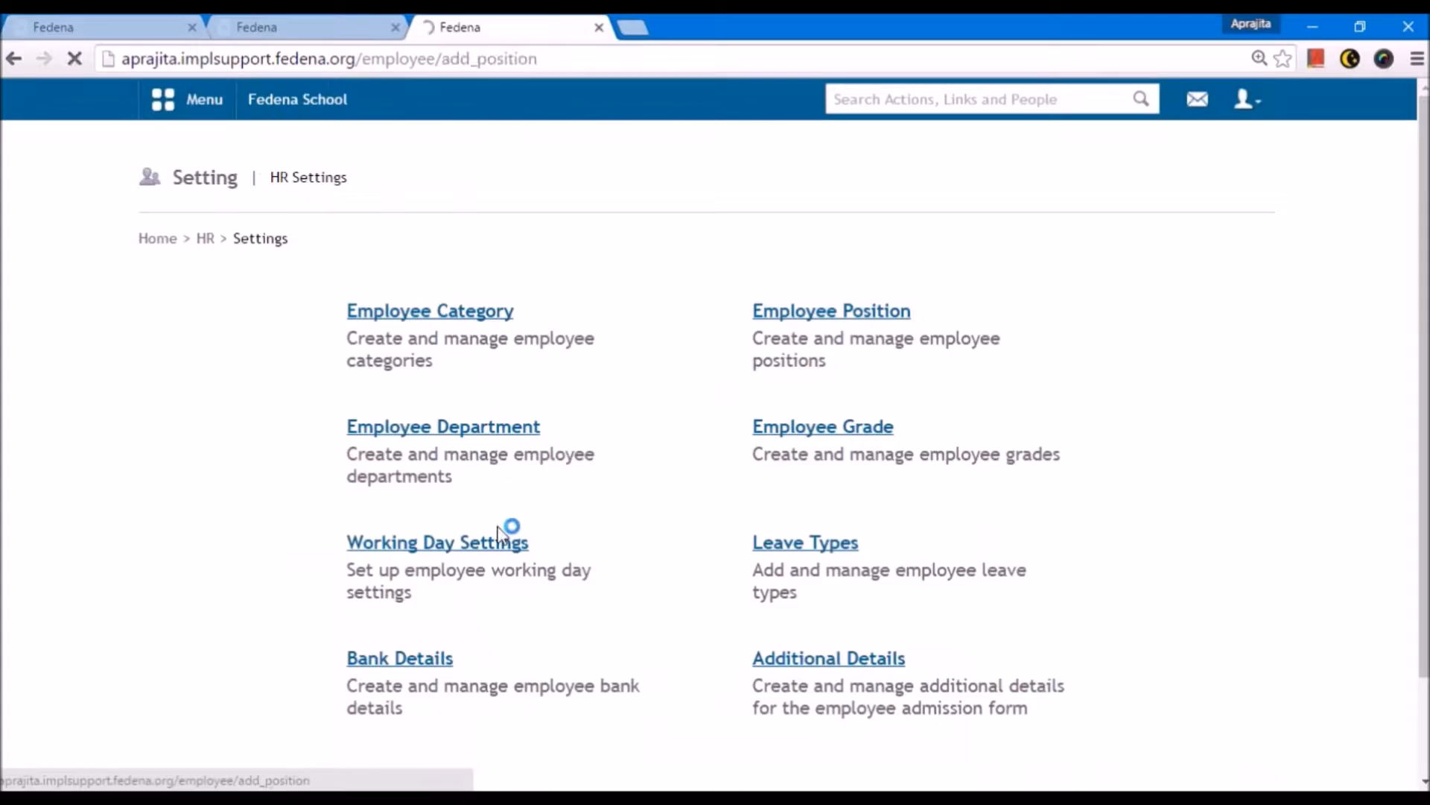
double_click(505, 613)
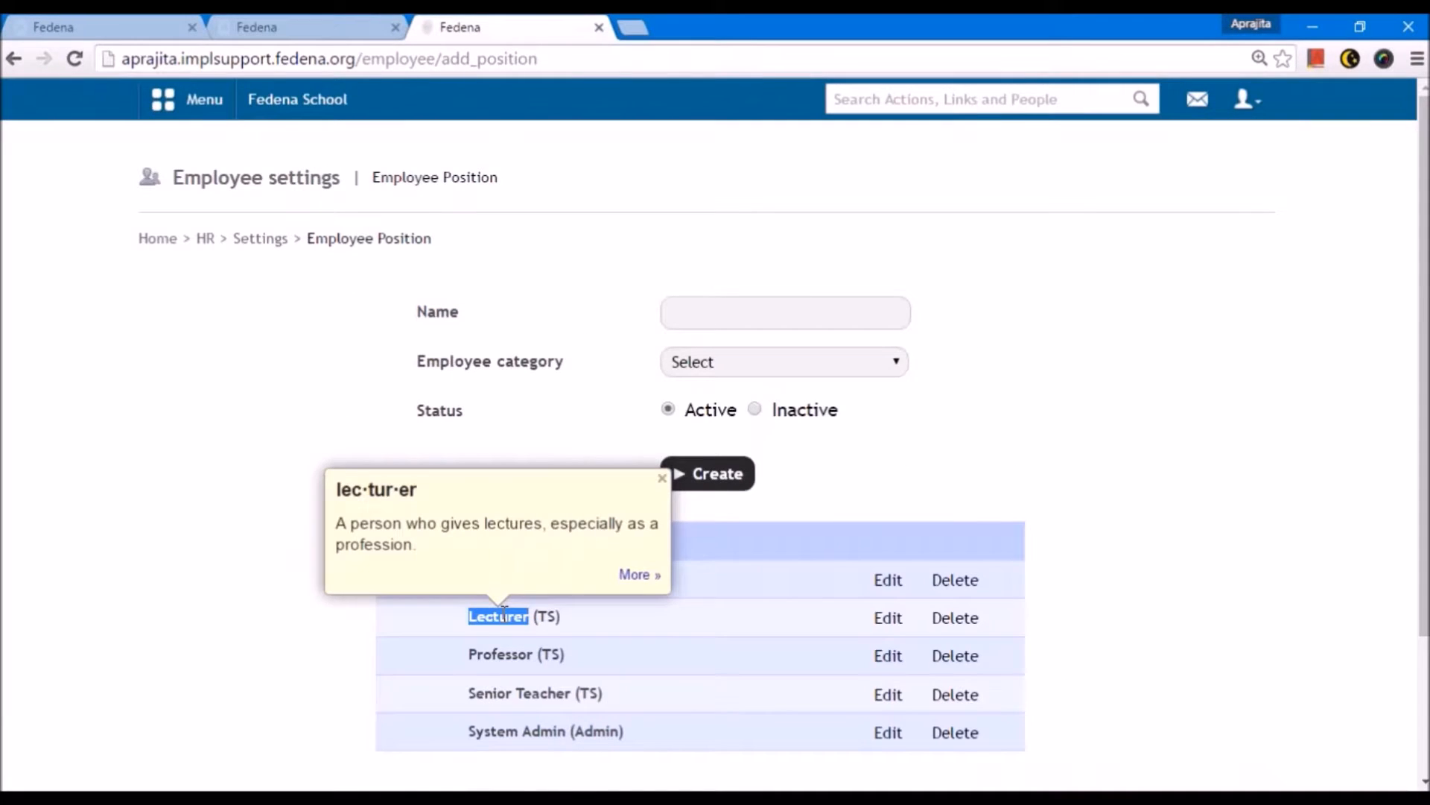
- Switch to Excel and paste Lecturer as the second employee's position name in cell I3
click(430, 794)
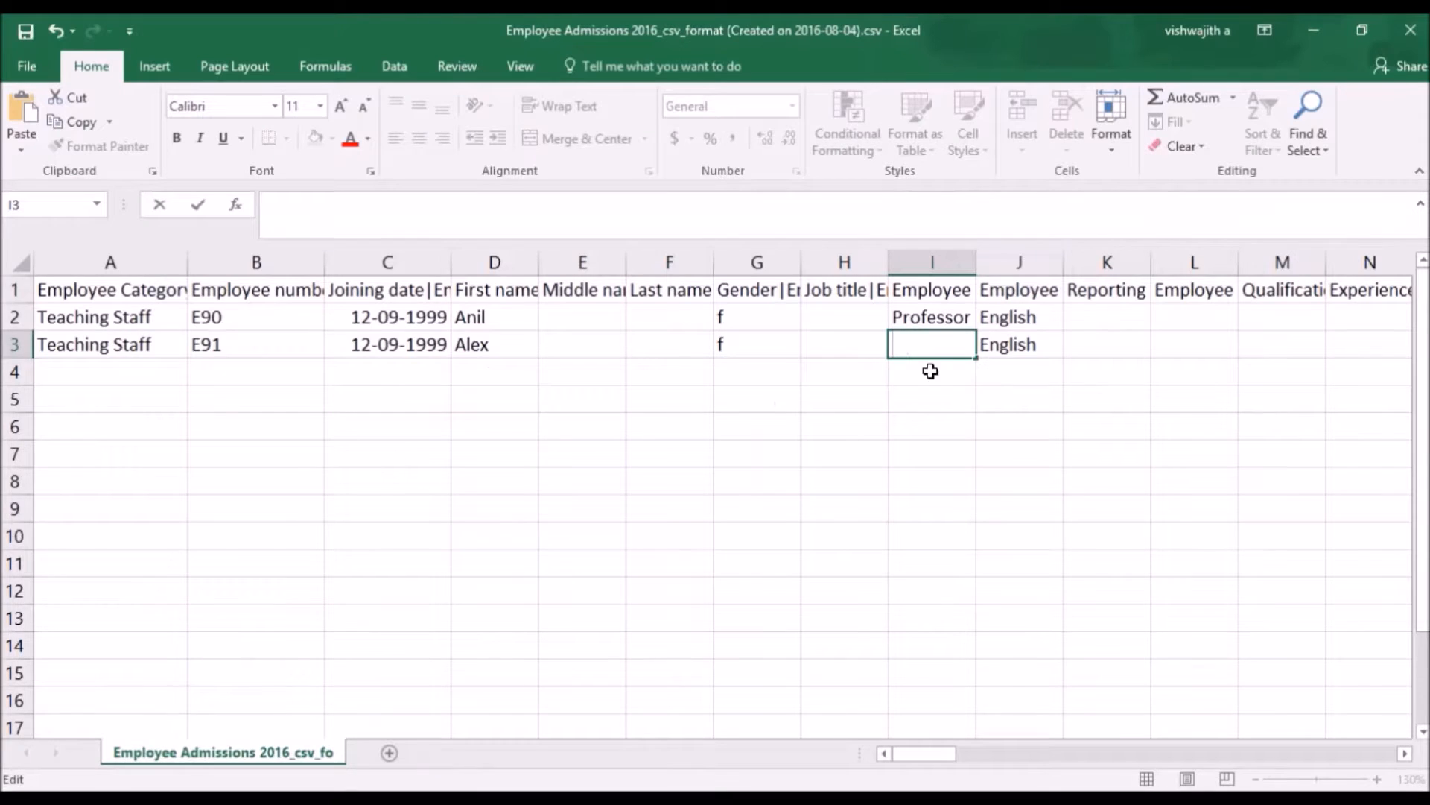
key(ctrl+v)
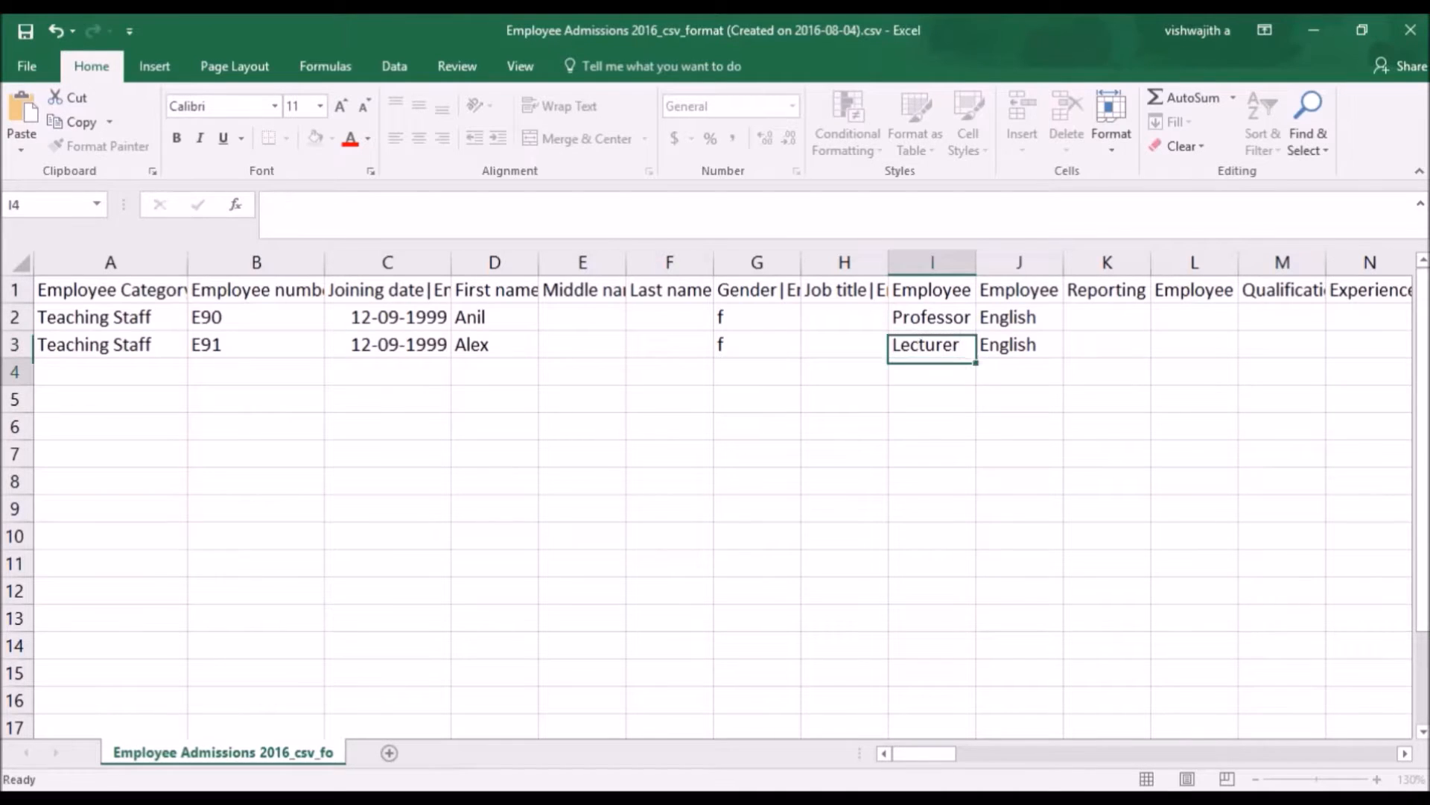
key(Return)
- Examine the full header texts in row 1 from column J through Marital status in column R
click(1015, 316)
click(1003, 294)
key(Down)
key(Down)
key(Right)
key(Right)
key(Up)
key(Up)
key(Right)
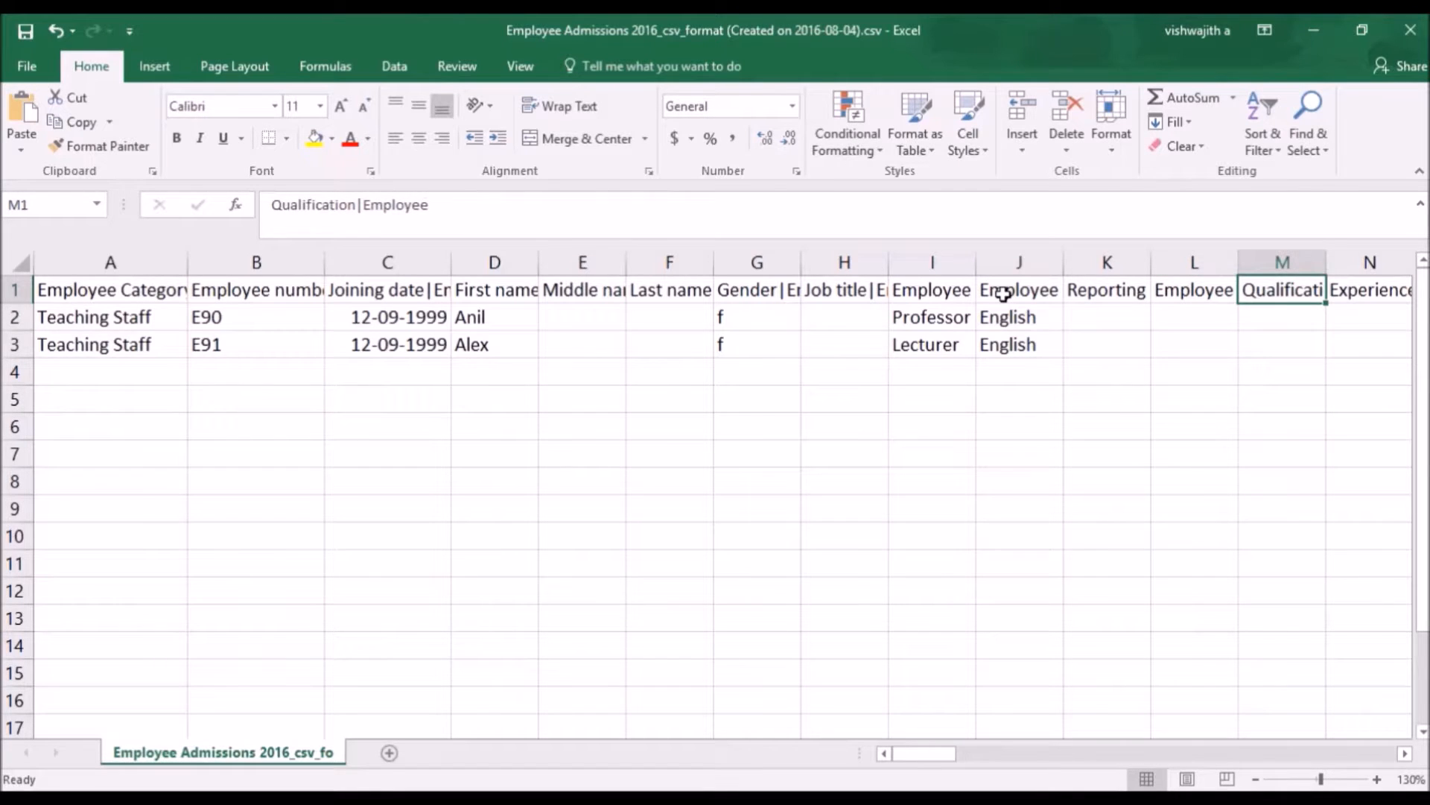
key(Right)
key(Right)
key(Right)
key(Right)
key(Right)
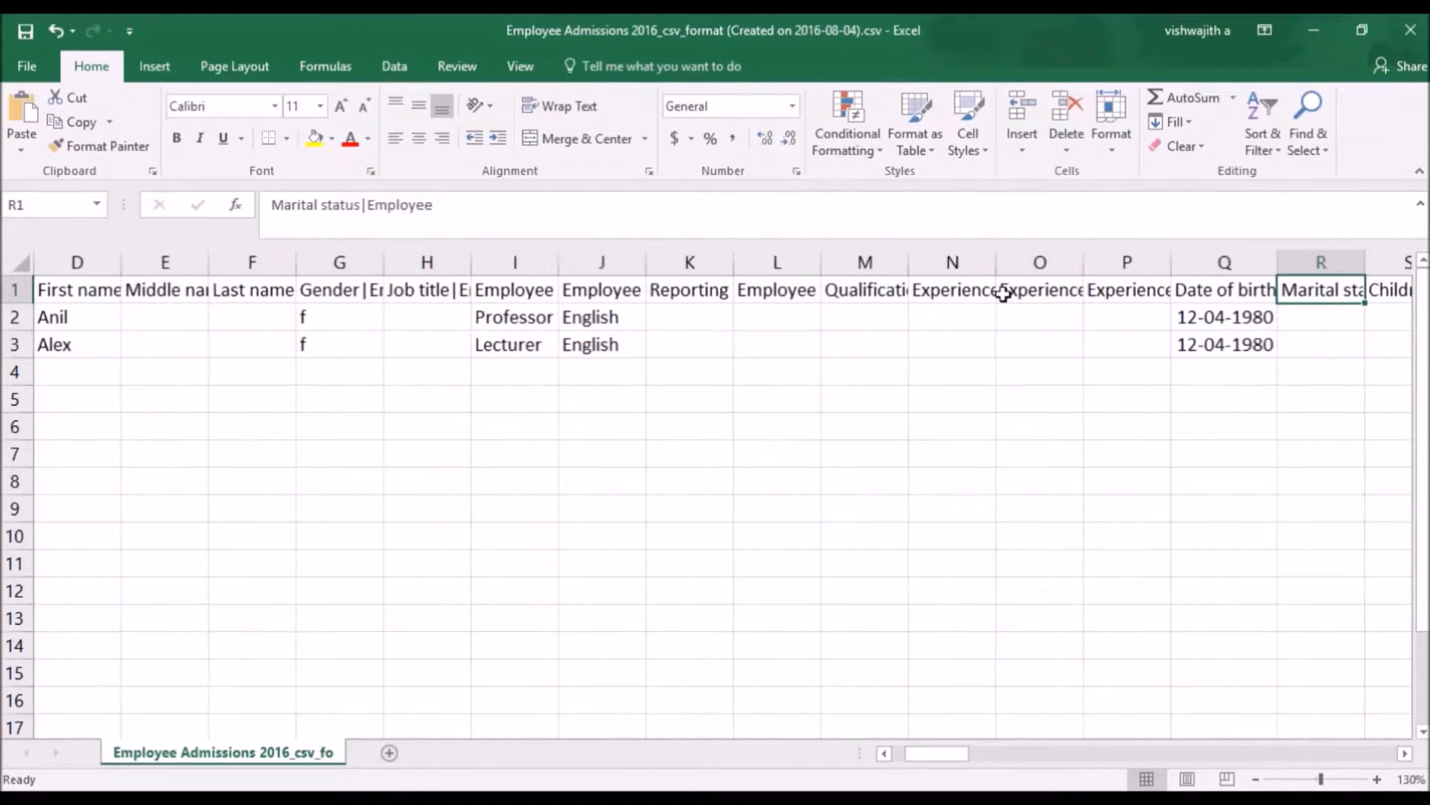
- Change the last digit of the year in the second employee's date of birth in cell Q3 to 4
key(Left)
key(Down)
click(1243, 348)
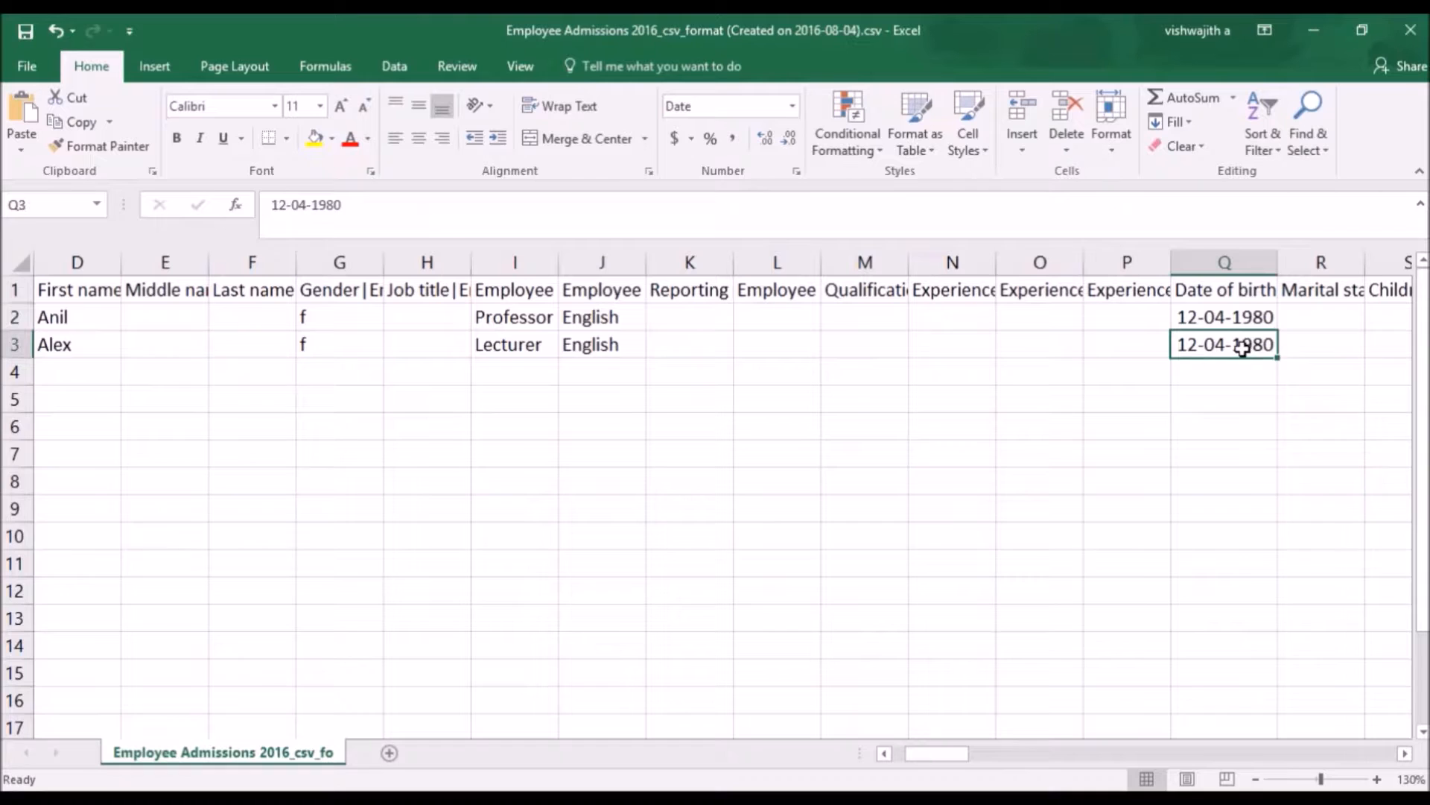
double_click(1274, 345)
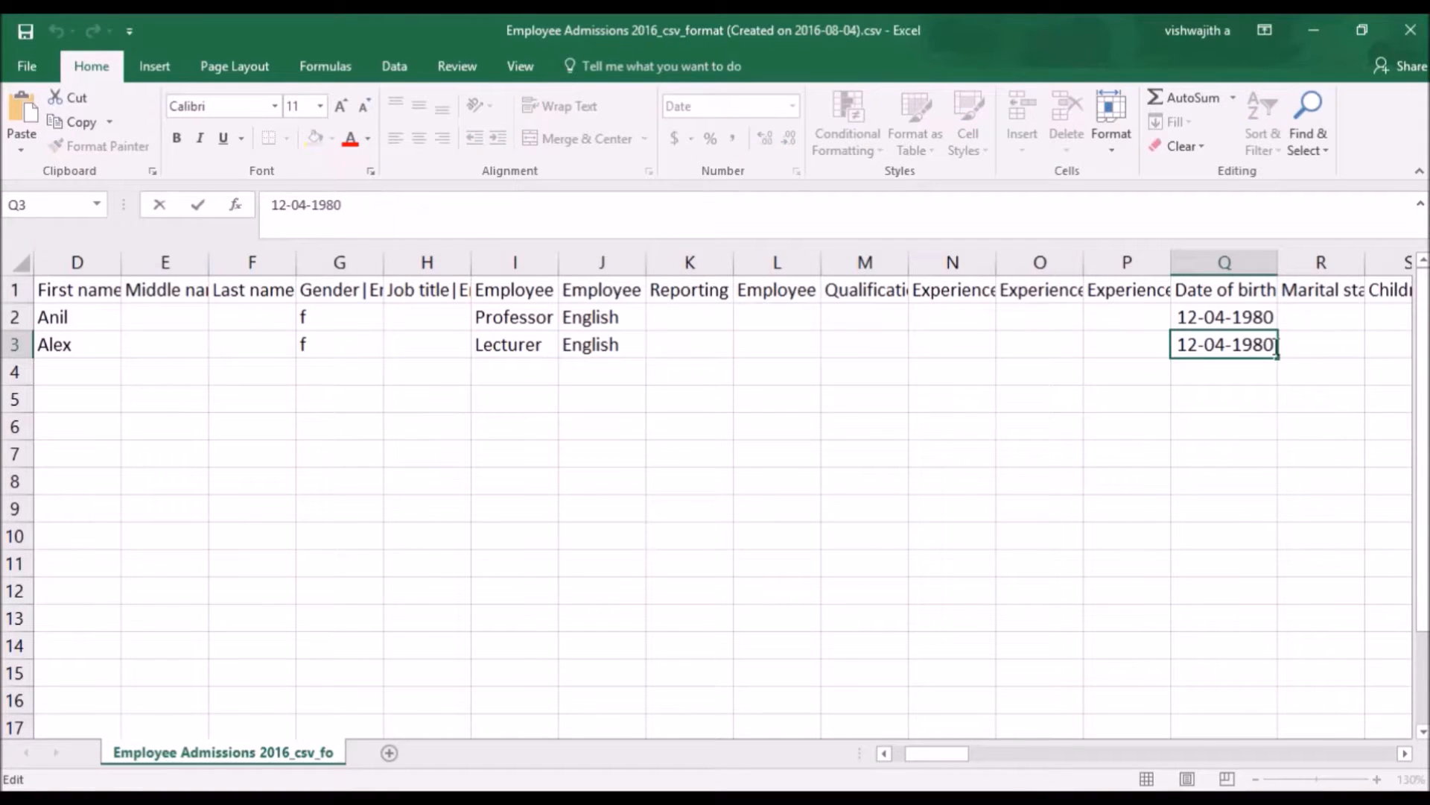
key(BackSpace)
text(4)
key(Return)
key(Left)
key(Left)
key(Left)
key(Left)
key(Left)
key(Left)
key(Left)
key(Left)
key(Left)
key(Left)
key(Left)
key(Left)
key(Left)
key(Left)
key(Left)
key(Left)
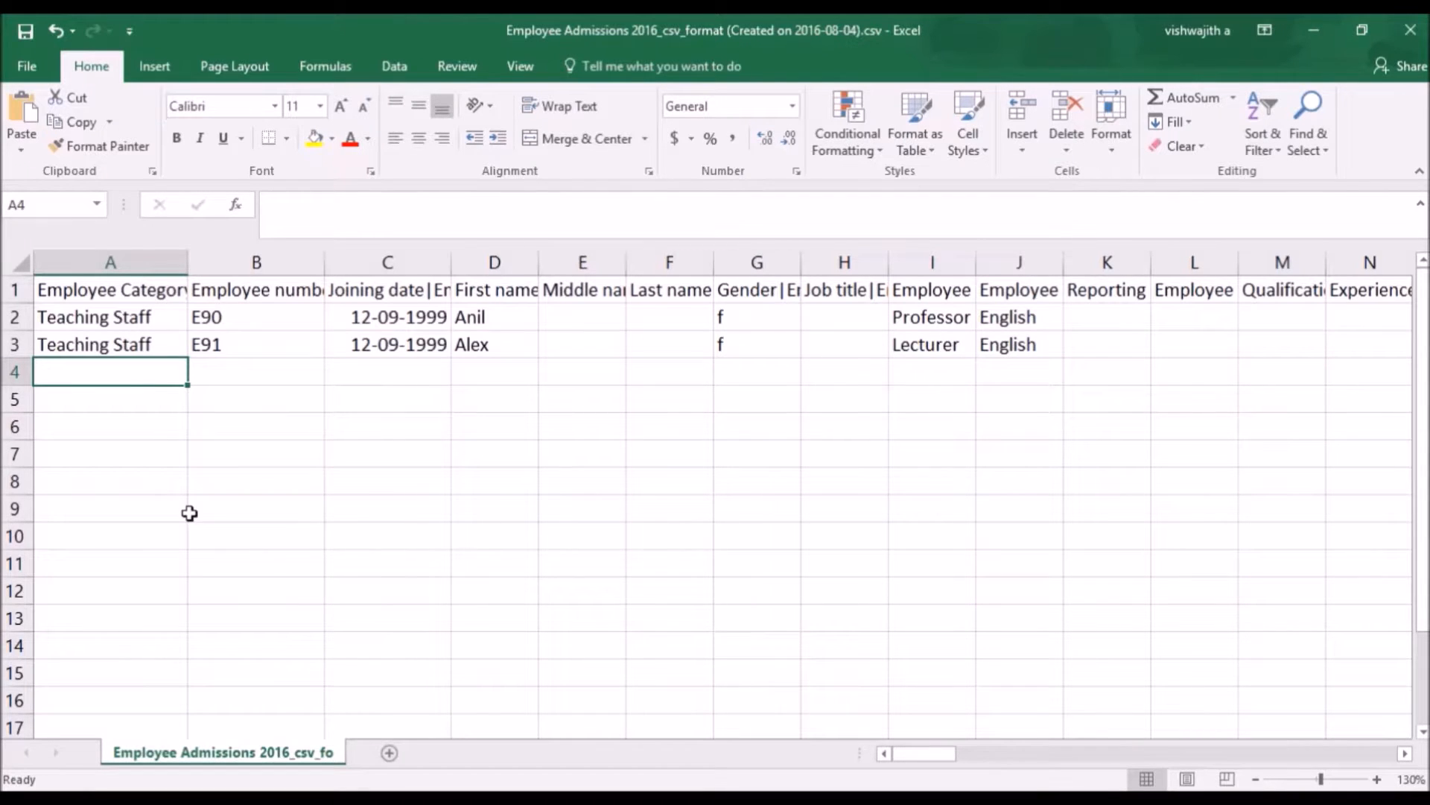
- Switch to Fedena's All Exports list and open the data import page for the Employee Admissions 2016 format
click(209, 599)
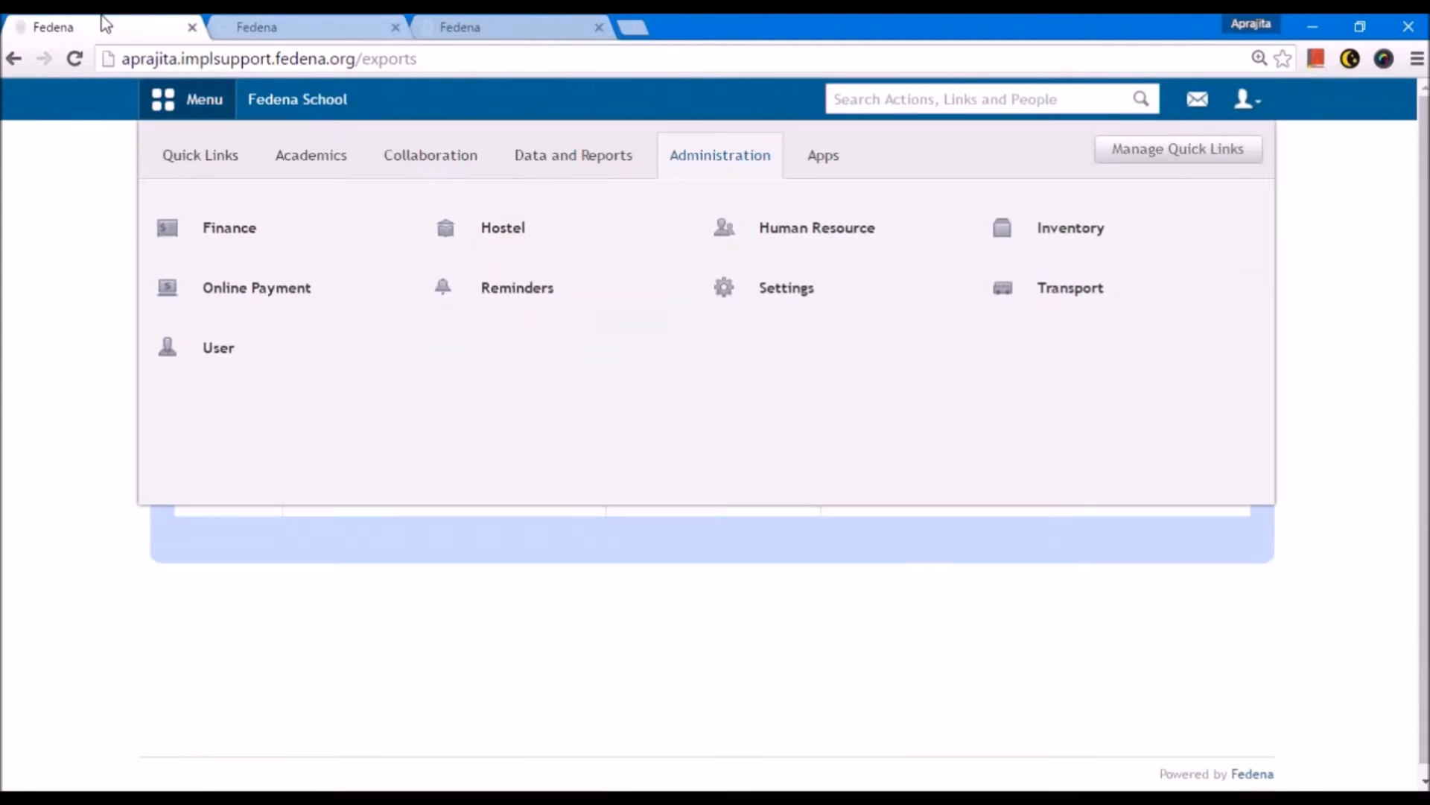
click(248, 666)
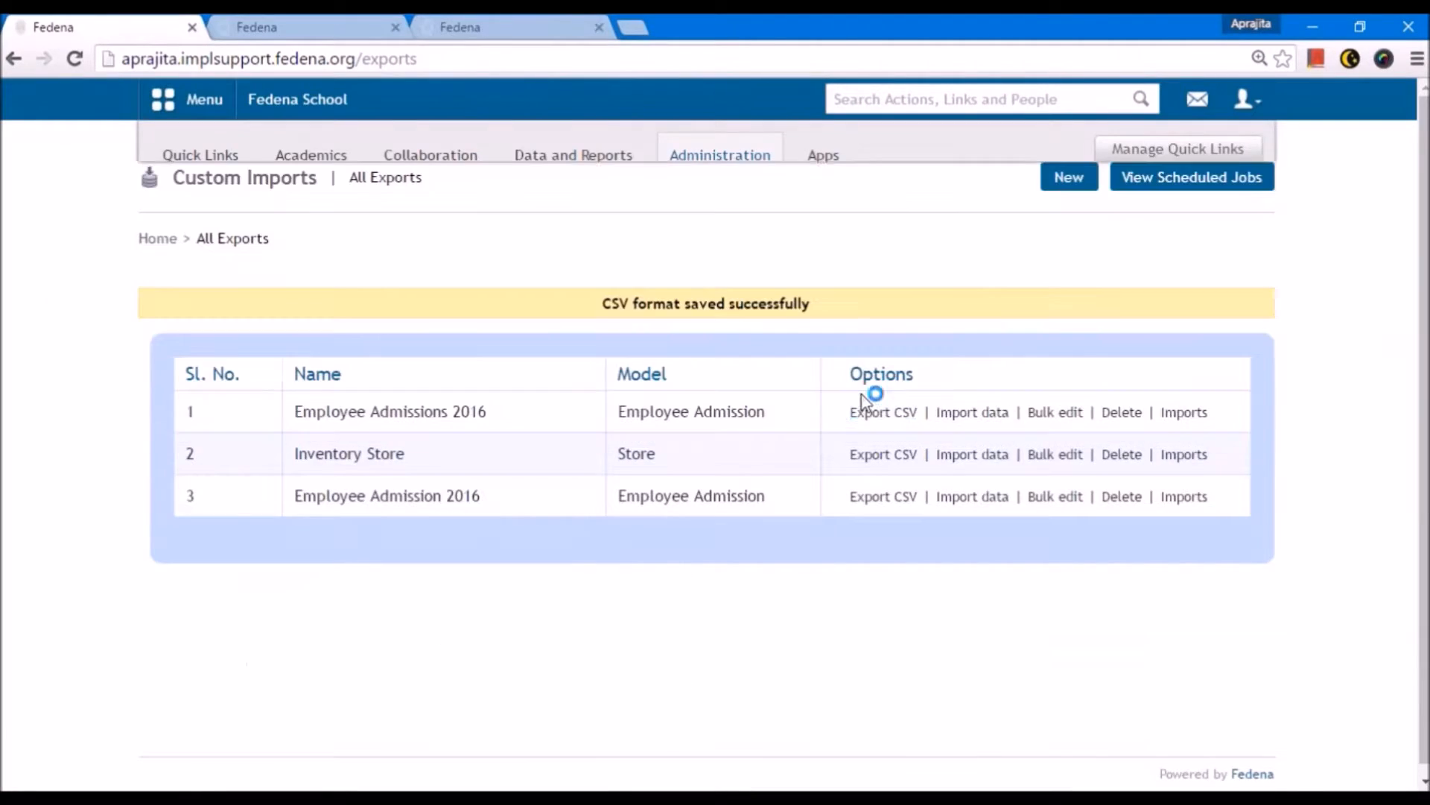
click(970, 418)
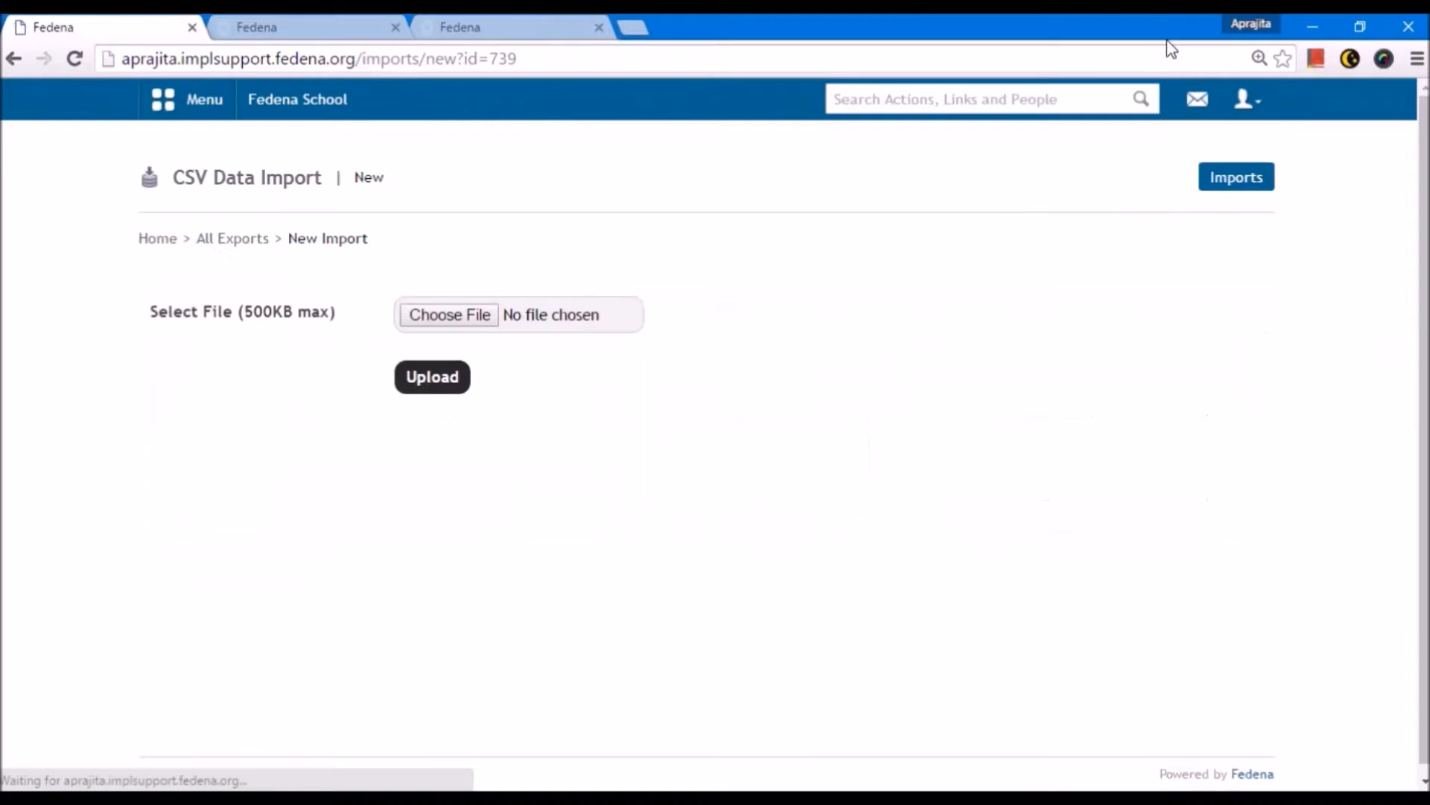
- Choose the employee admissions CSV file from the Desktop folder and upload it to the data import
click(486, 320)
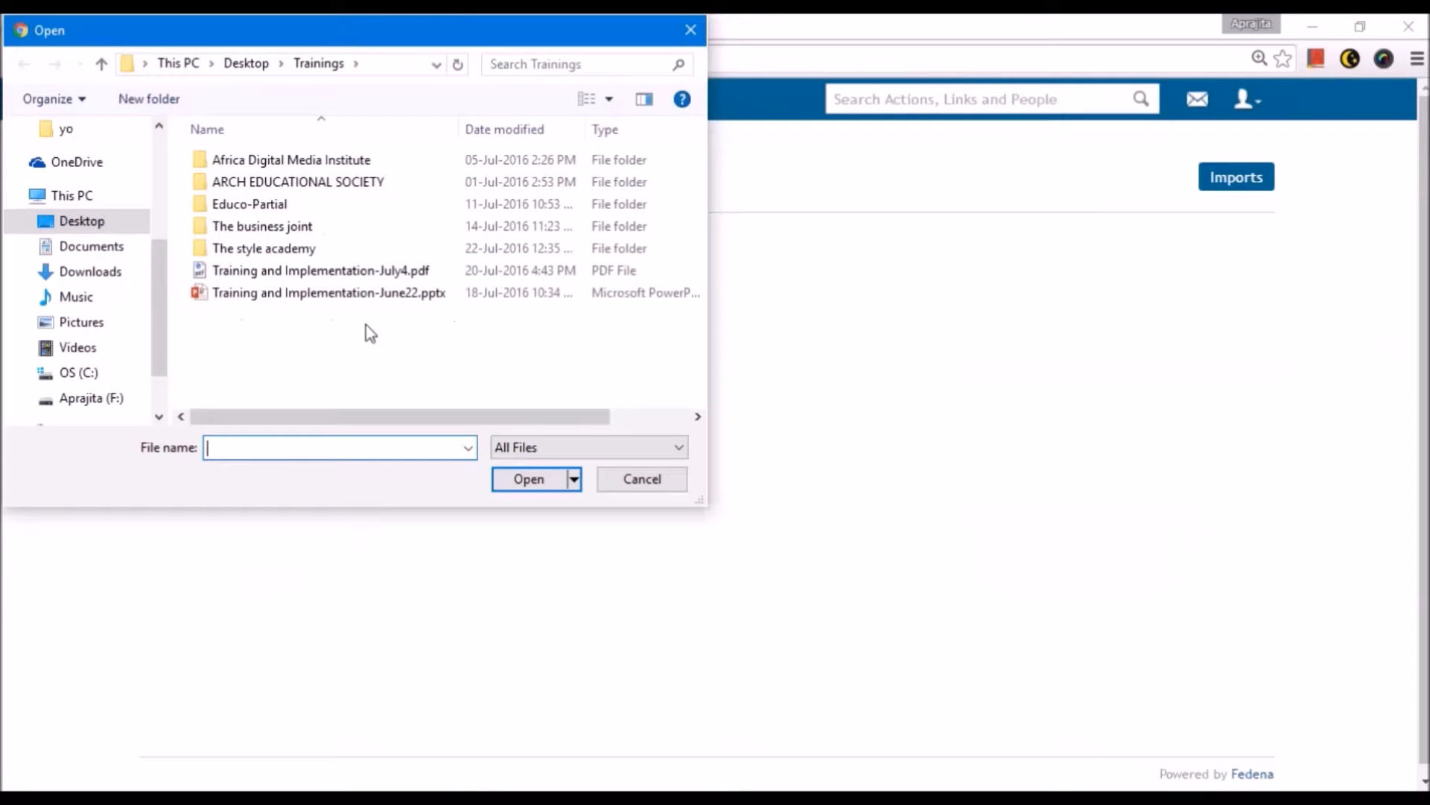
click(82, 221)
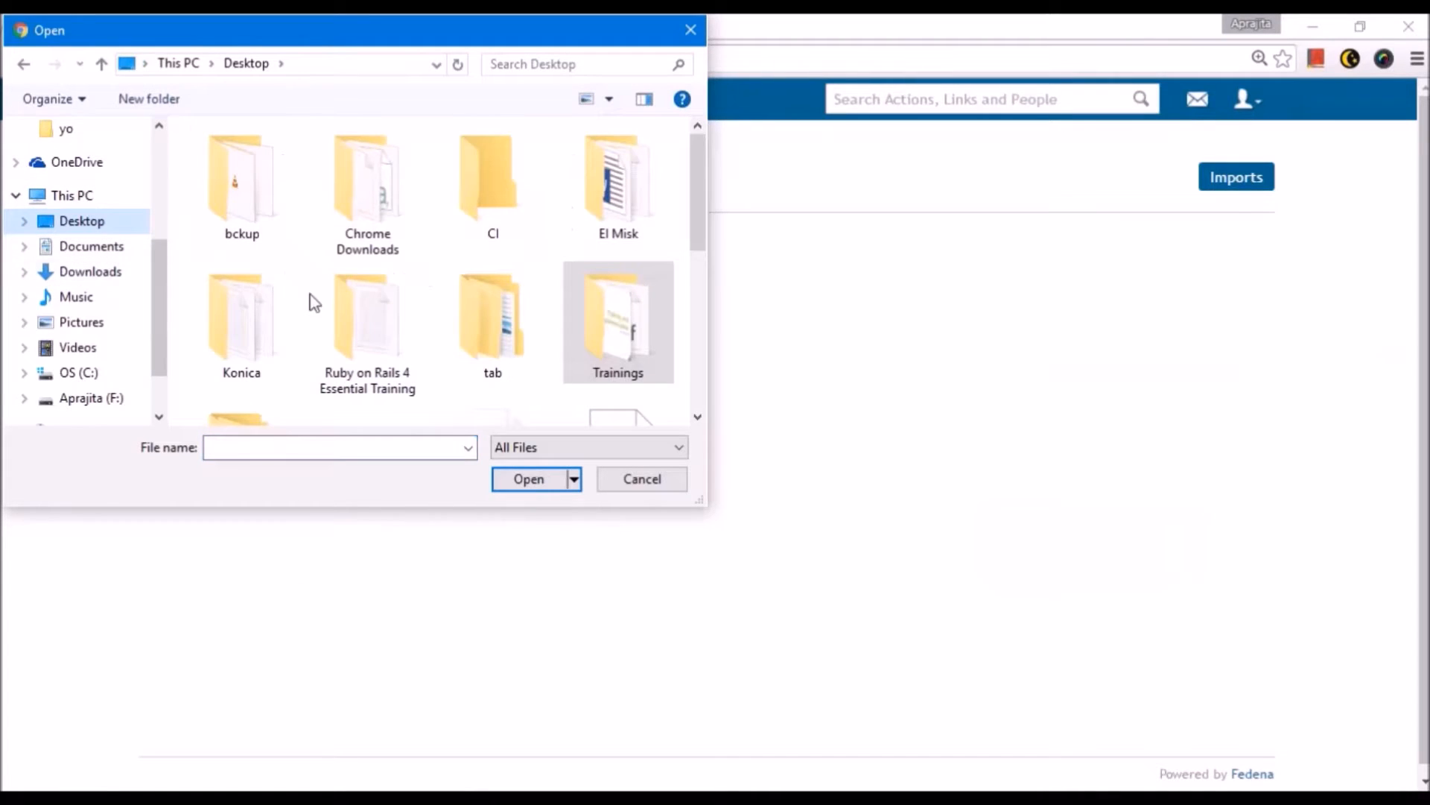
scroll(399, 298, down, 3)
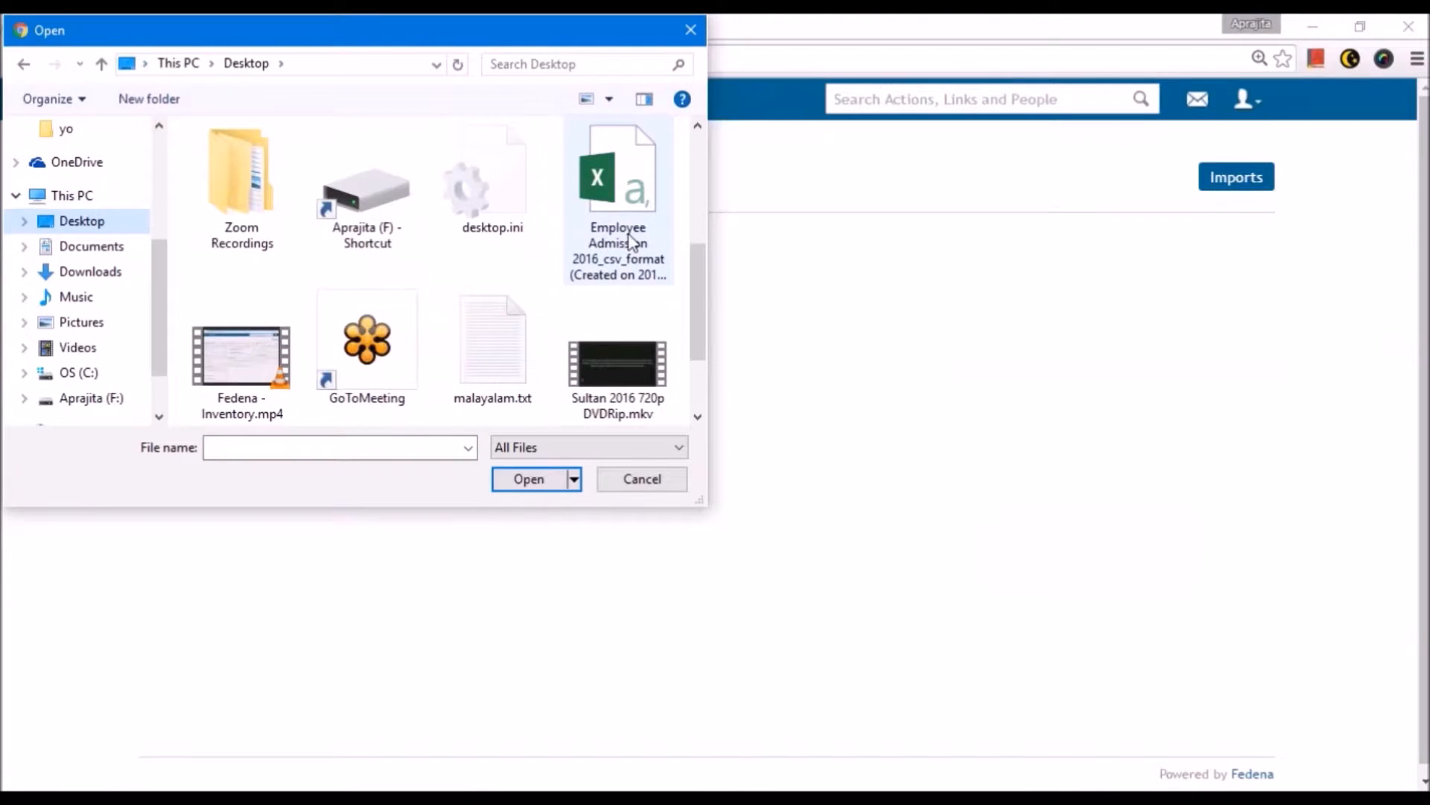
scroll(630, 242, down, 2)
scroll(630, 240, up, 2)
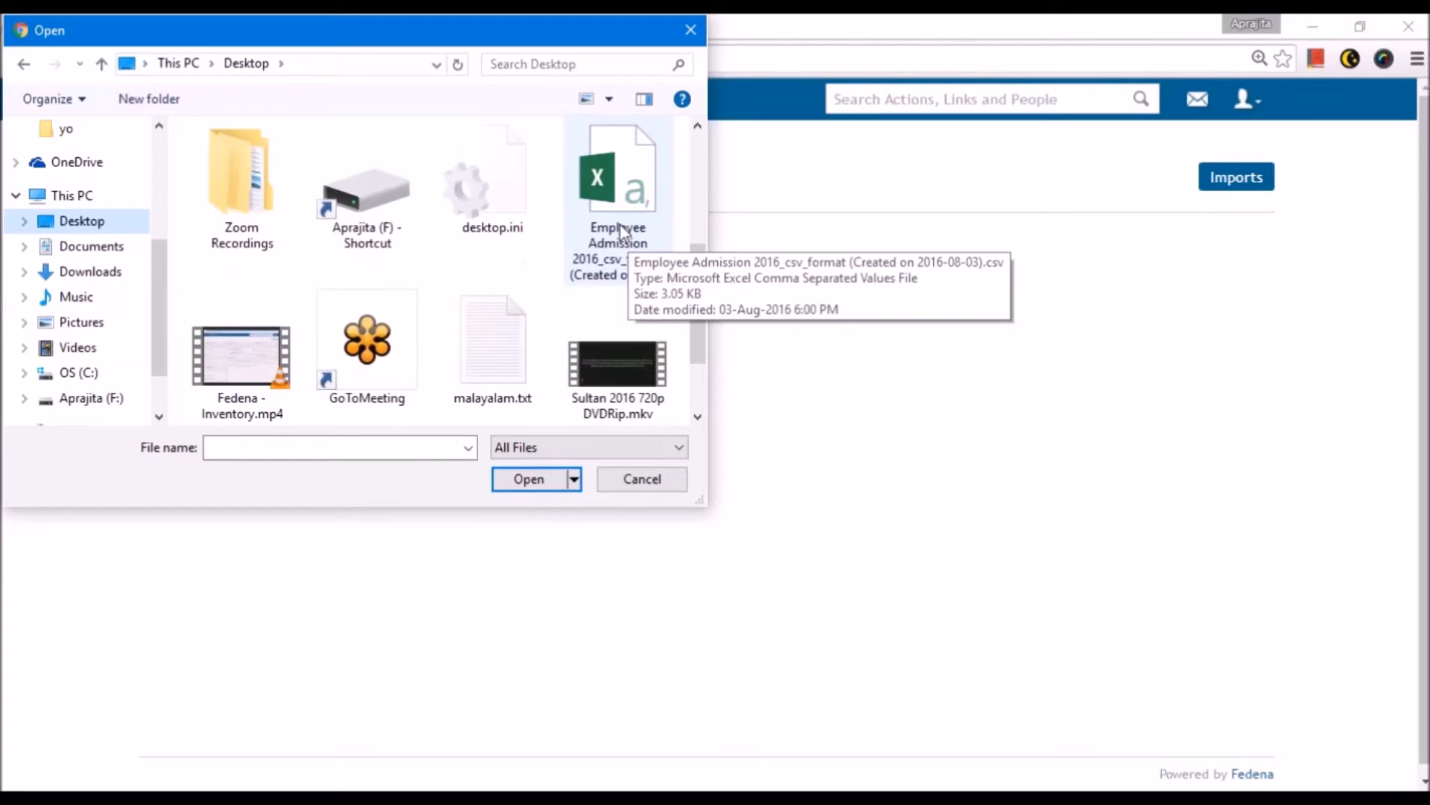
double_click(620, 237)
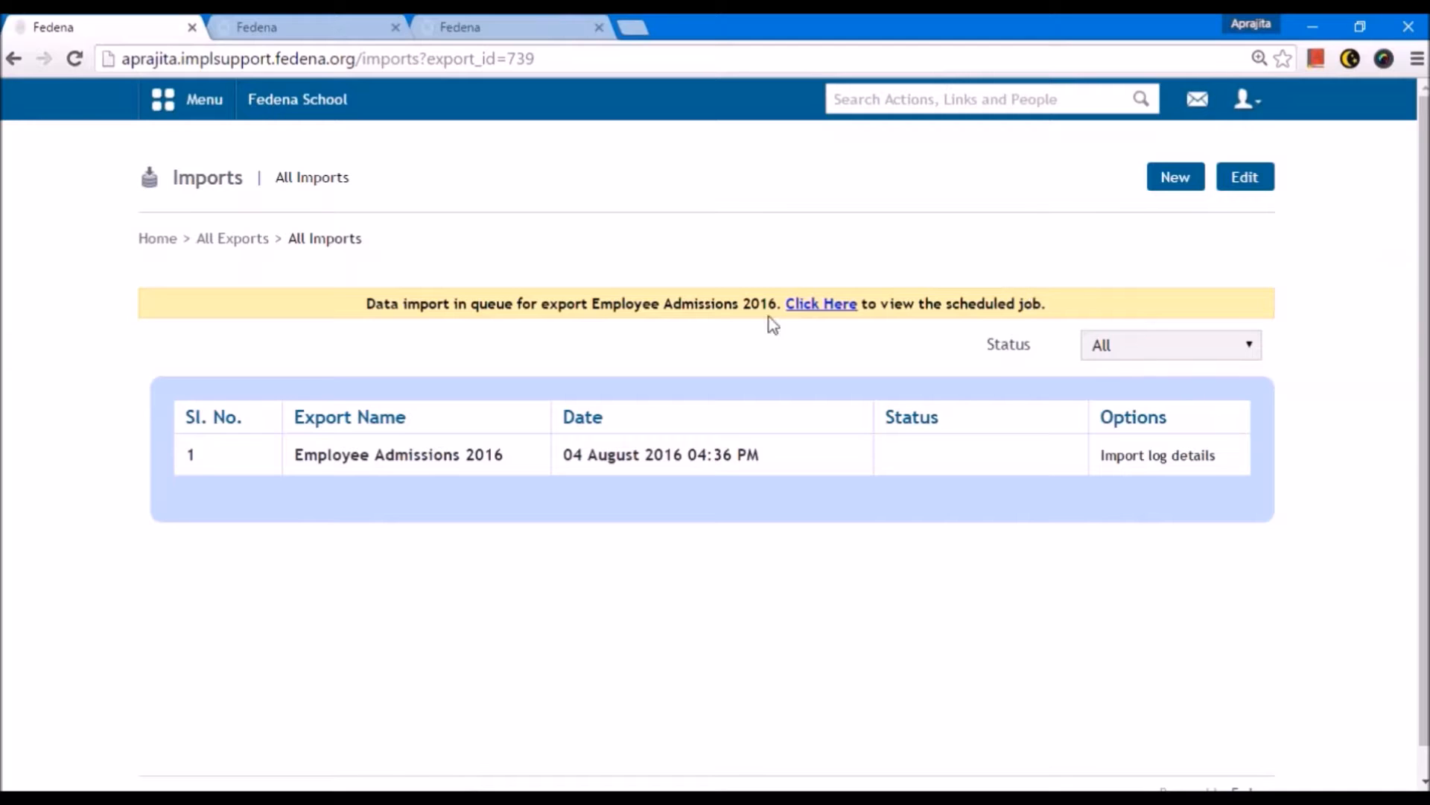
- Open the scheduled job for the queued Employee Admissions 2016 import and keep reloading its page to follow the job's status
click(821, 303)
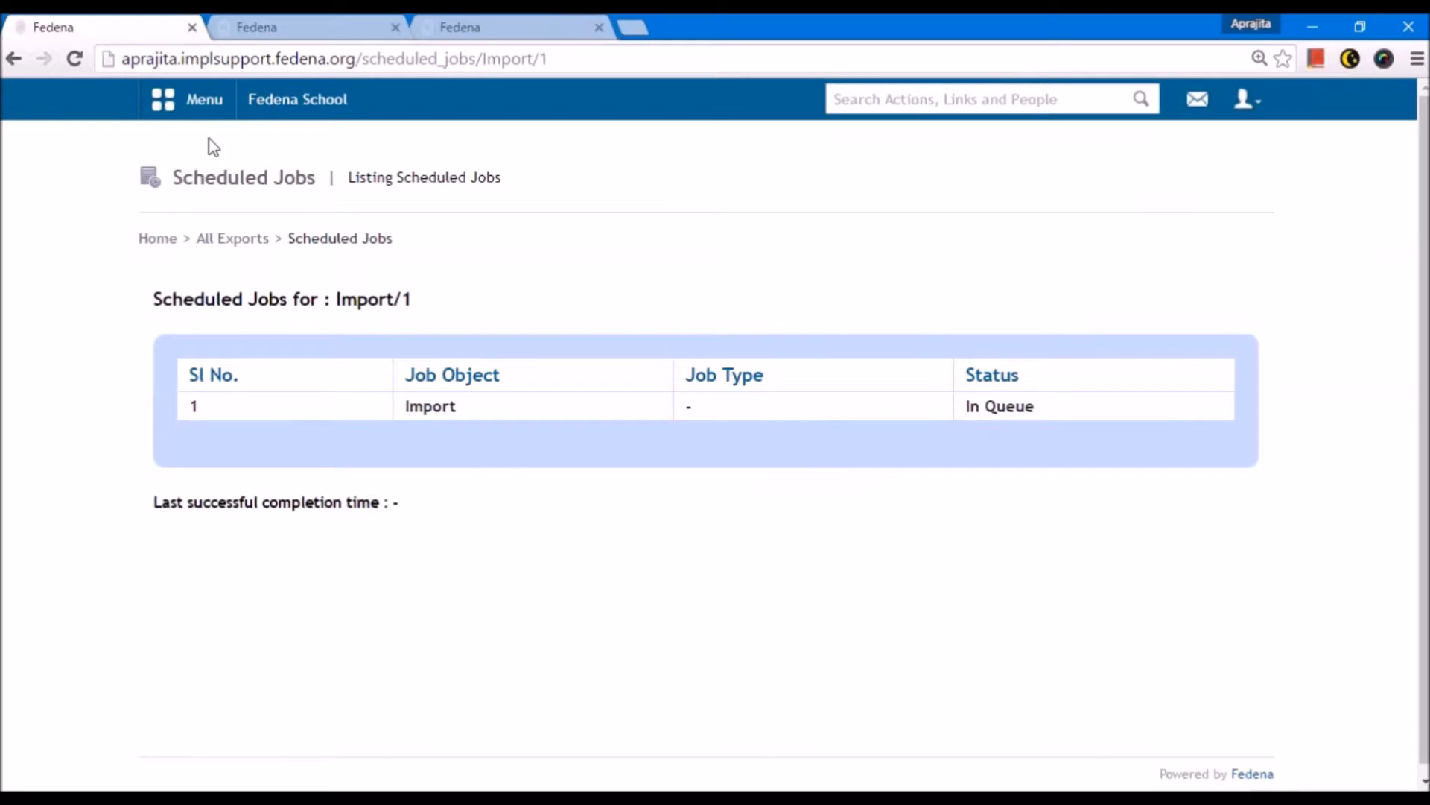
click(407, 59)
key(Return)
click(575, 49)
key(Return)
click(577, 59)
key(Return)
click(378, 65)
key(Return)
key(ctrl+l)
key(Return)
key(ctrl+l)
key(Return)
click(378, 61)
key(Return)
key(F5)
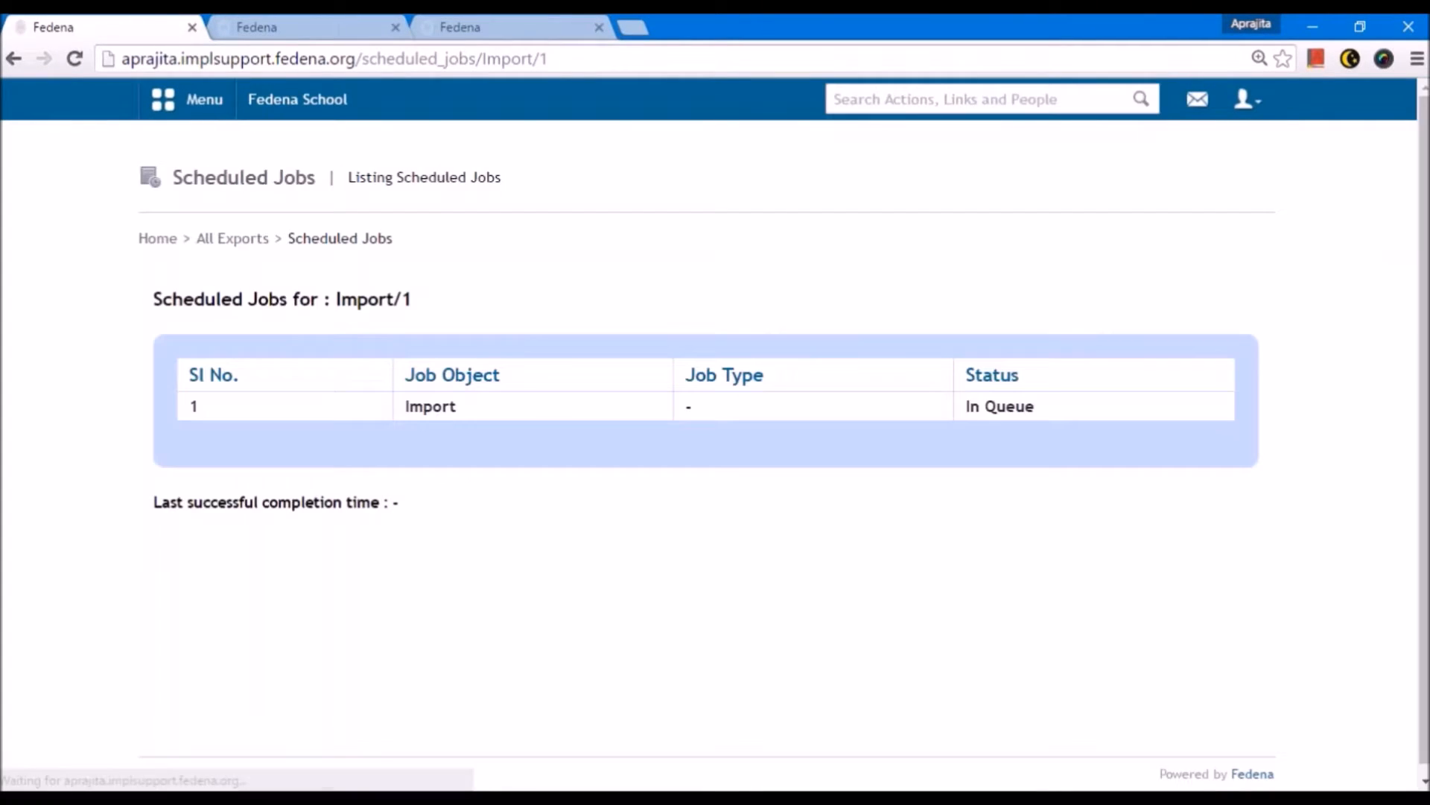
click(378, 58)
key(Return)
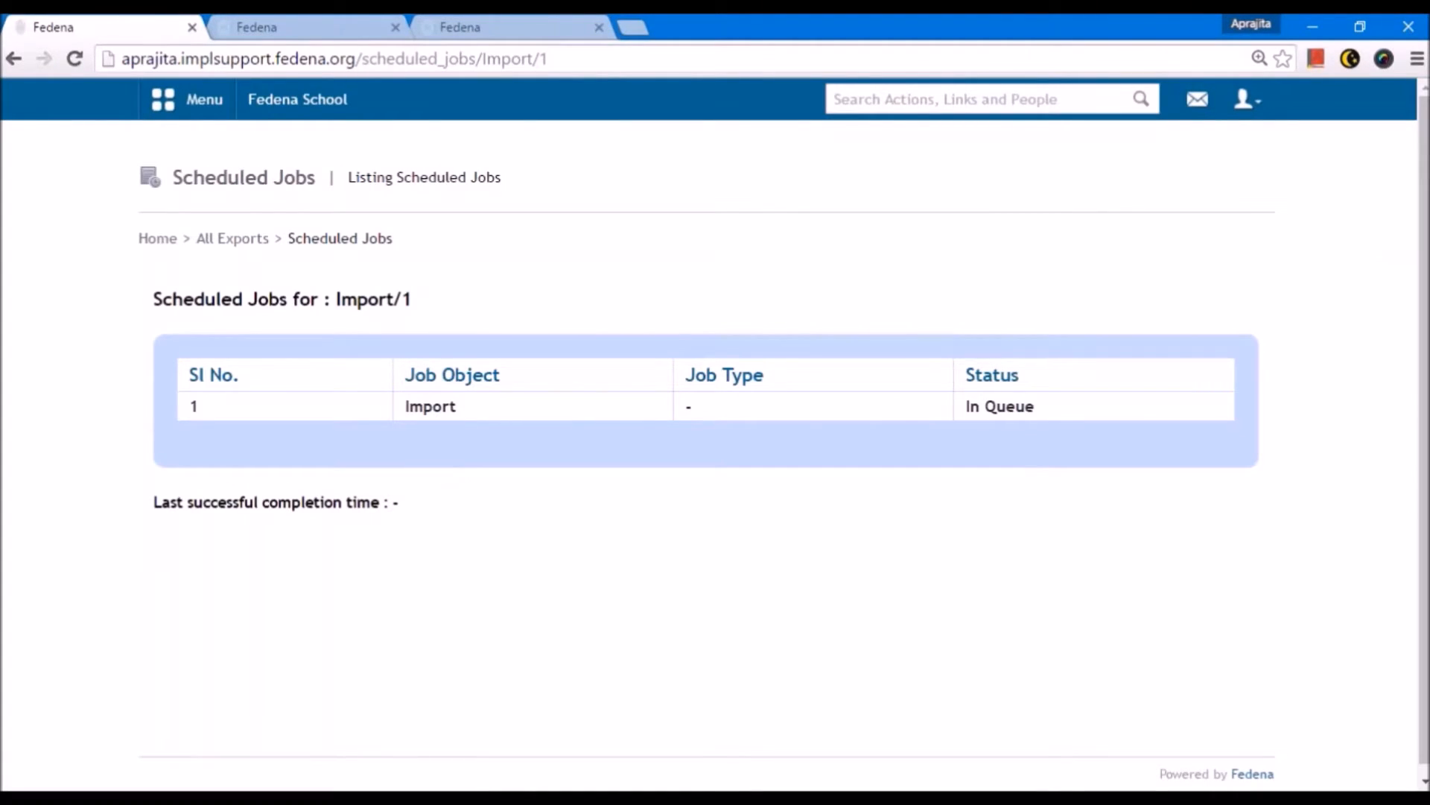
click(378, 58)
key(Return)
click(378, 58)
key(Return)
click(355, 60)
key(Return)
click(351, 58)
key(Return)
click(346, 58)
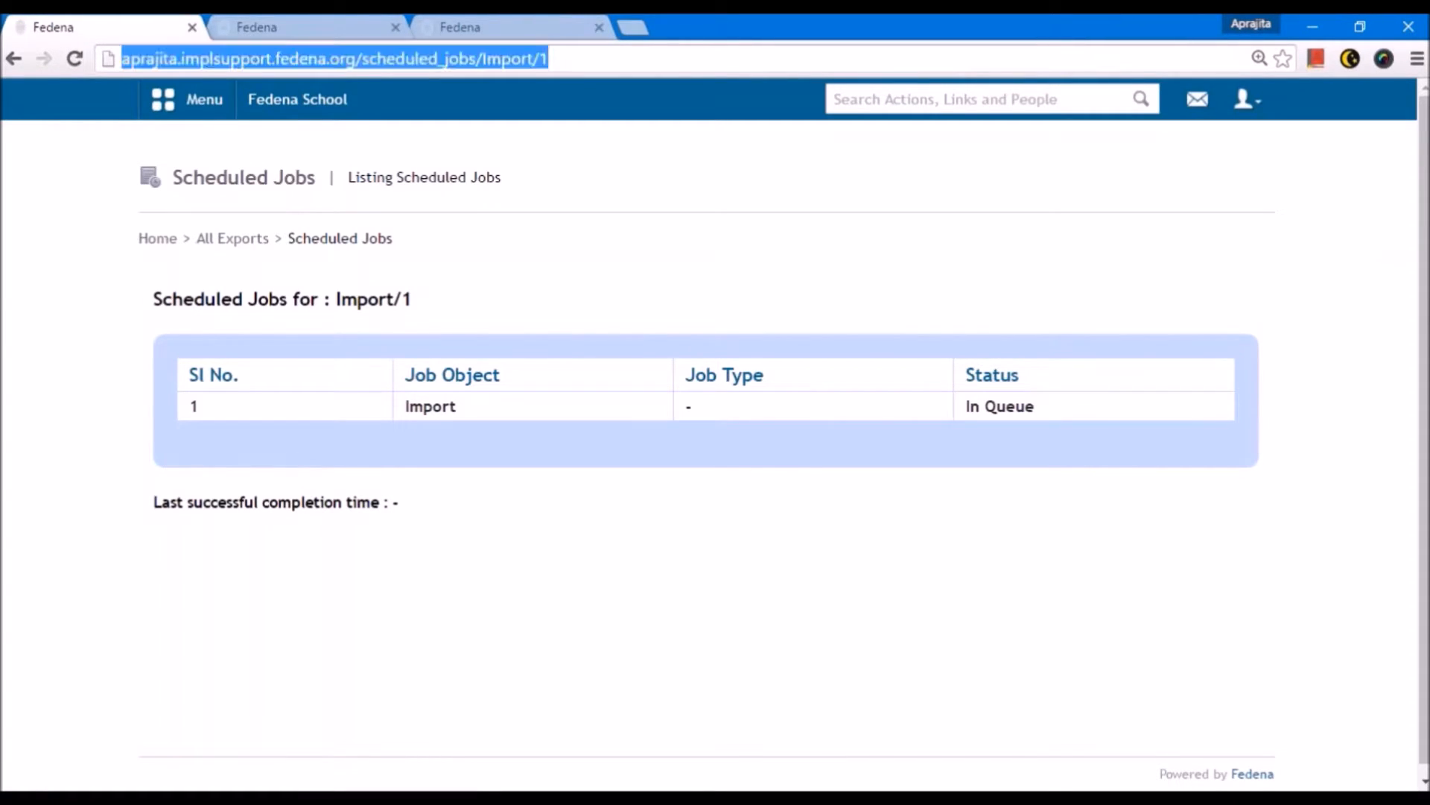
key(Return)
click(346, 58)
key(Return)
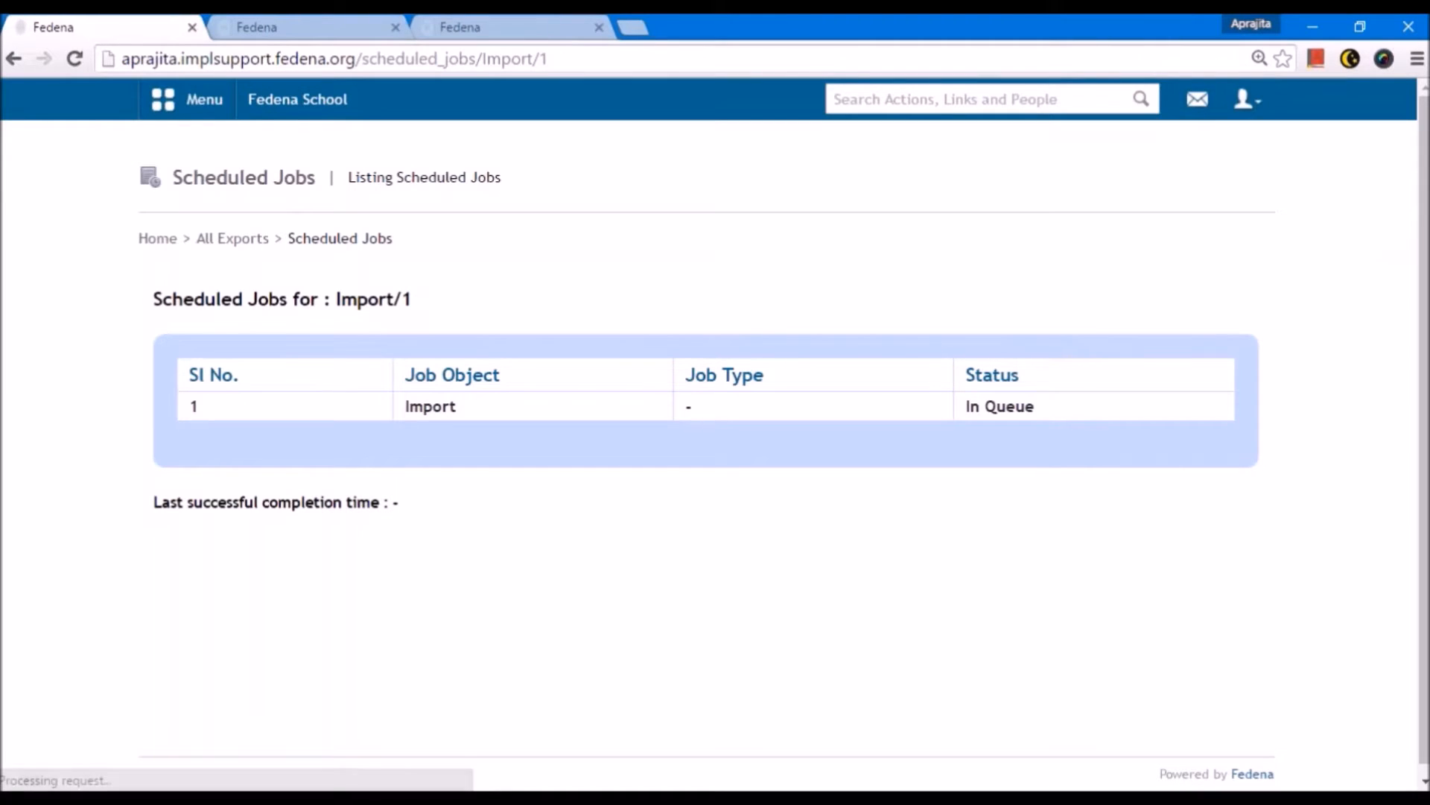
click(346, 58)
key(Return)
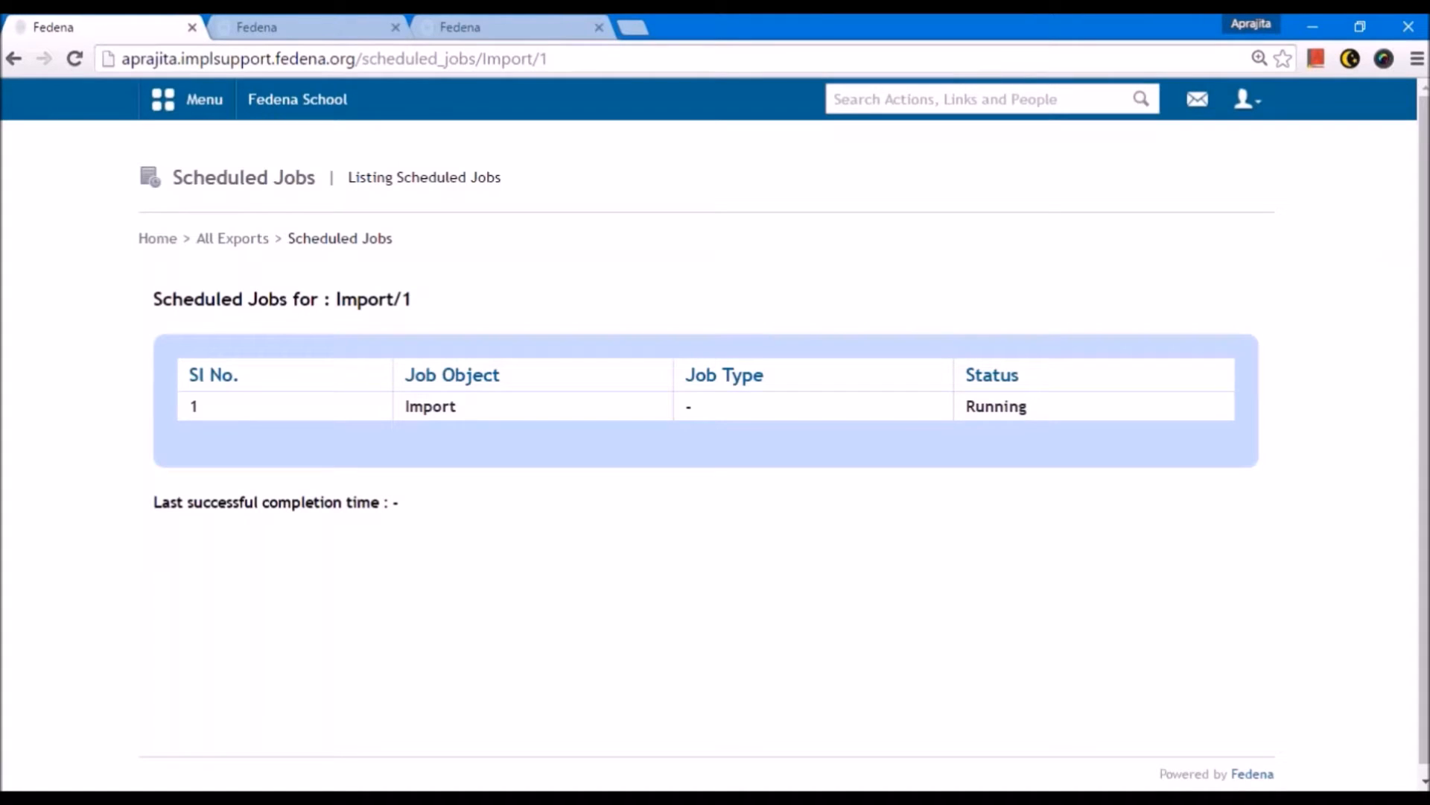
click(340, 58)
key(Return)
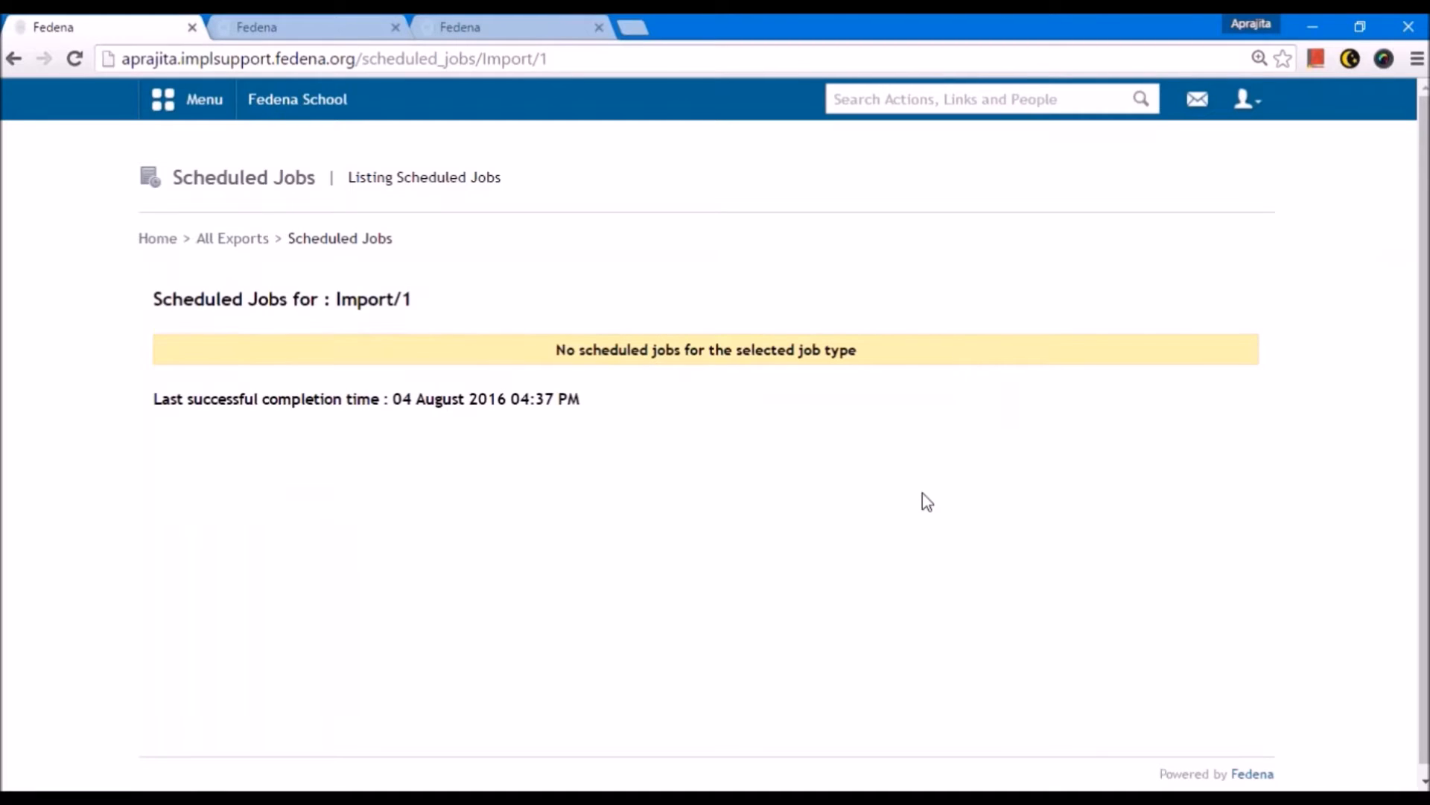
- From All Exports, open the imports of Employee Admissions 2016 and read the import's log details for each row
click(235, 254)
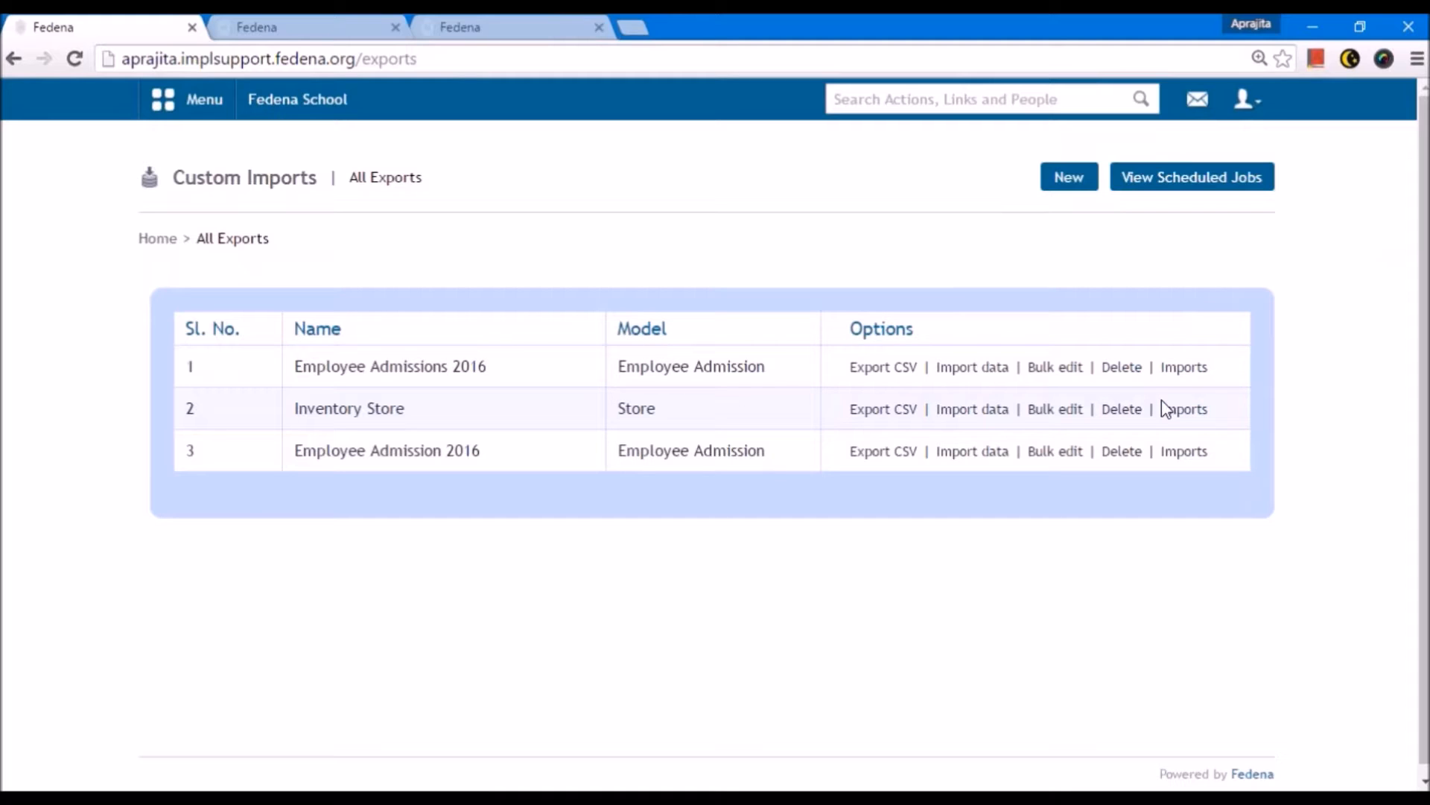
click(1184, 368)
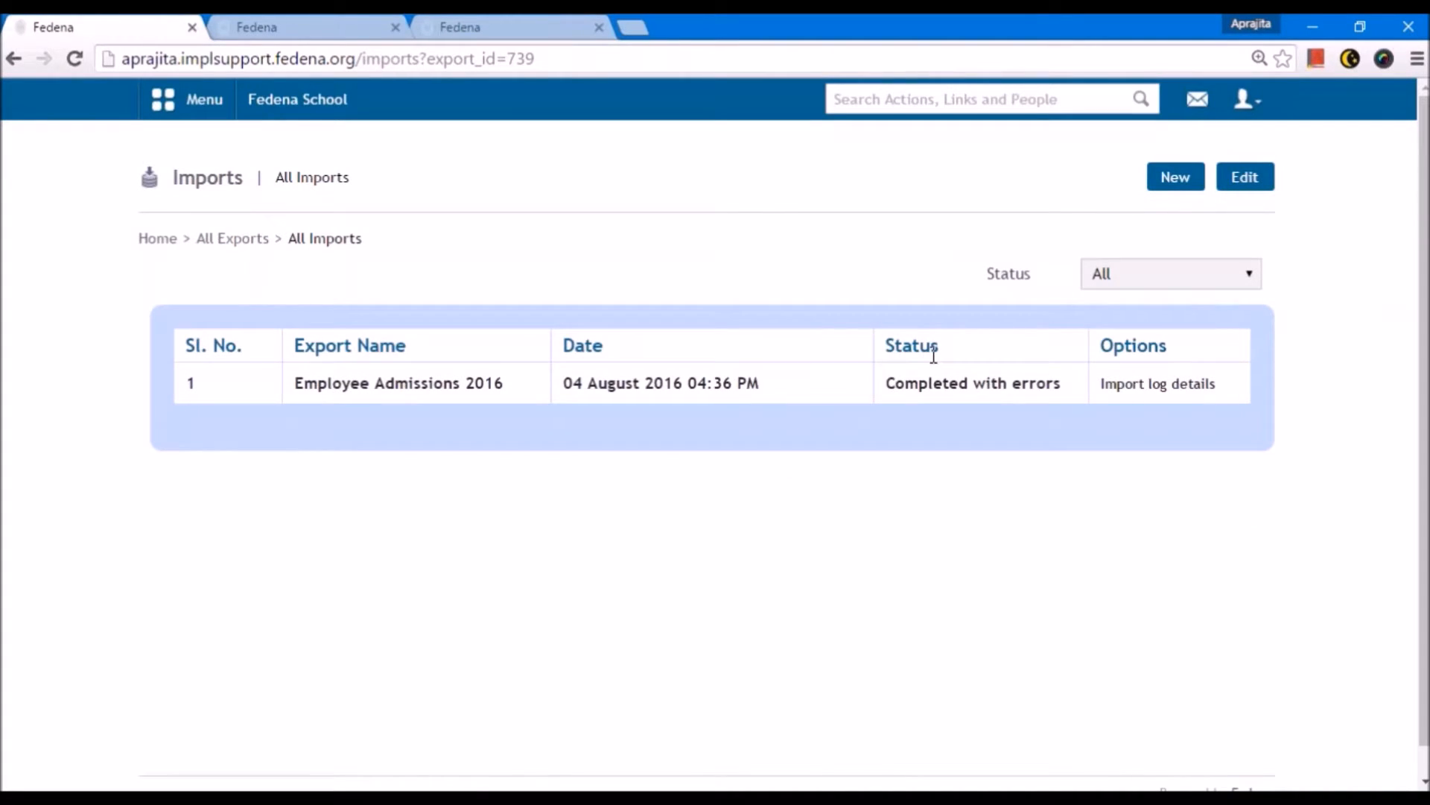
drag(887, 382, 1063, 395)
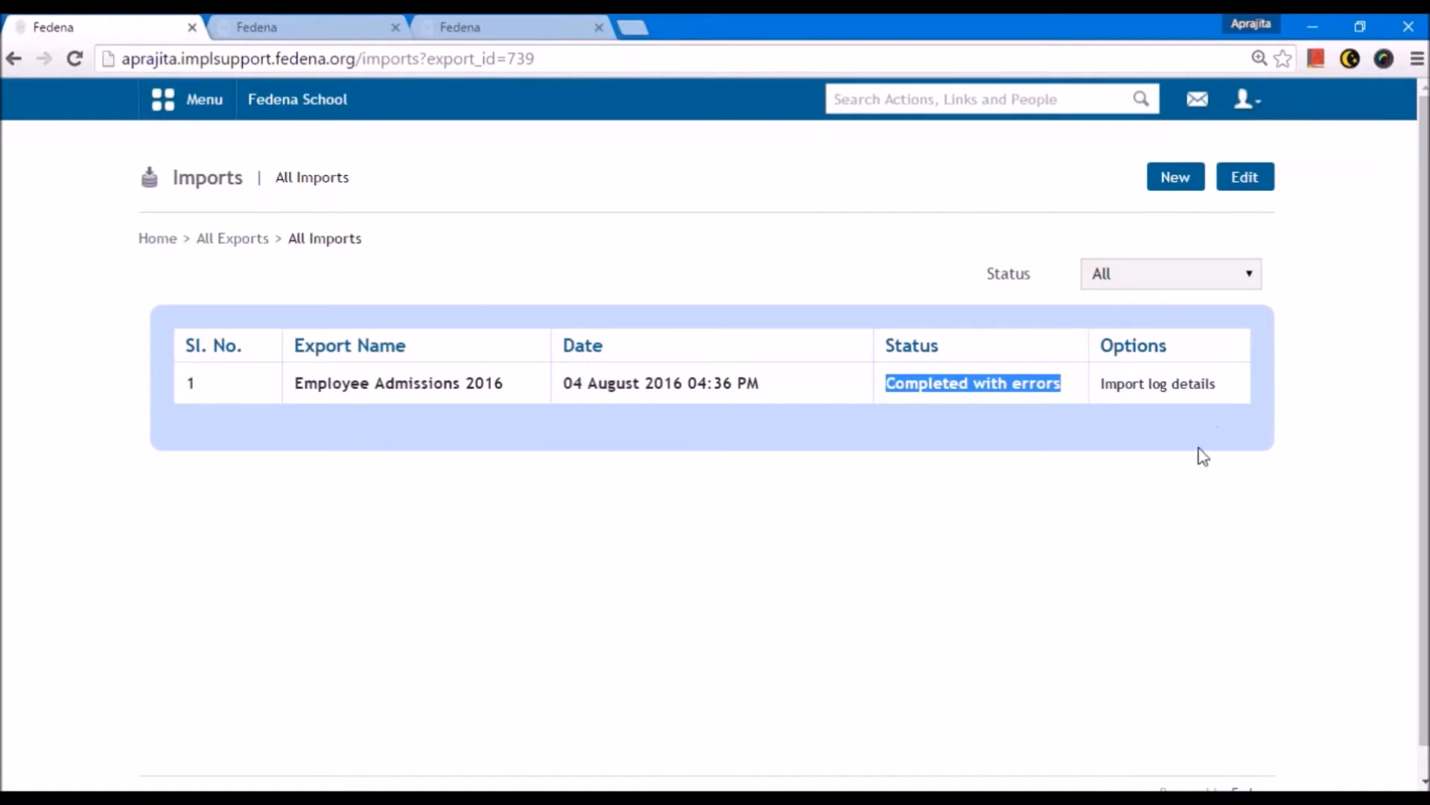
click(1179, 382)
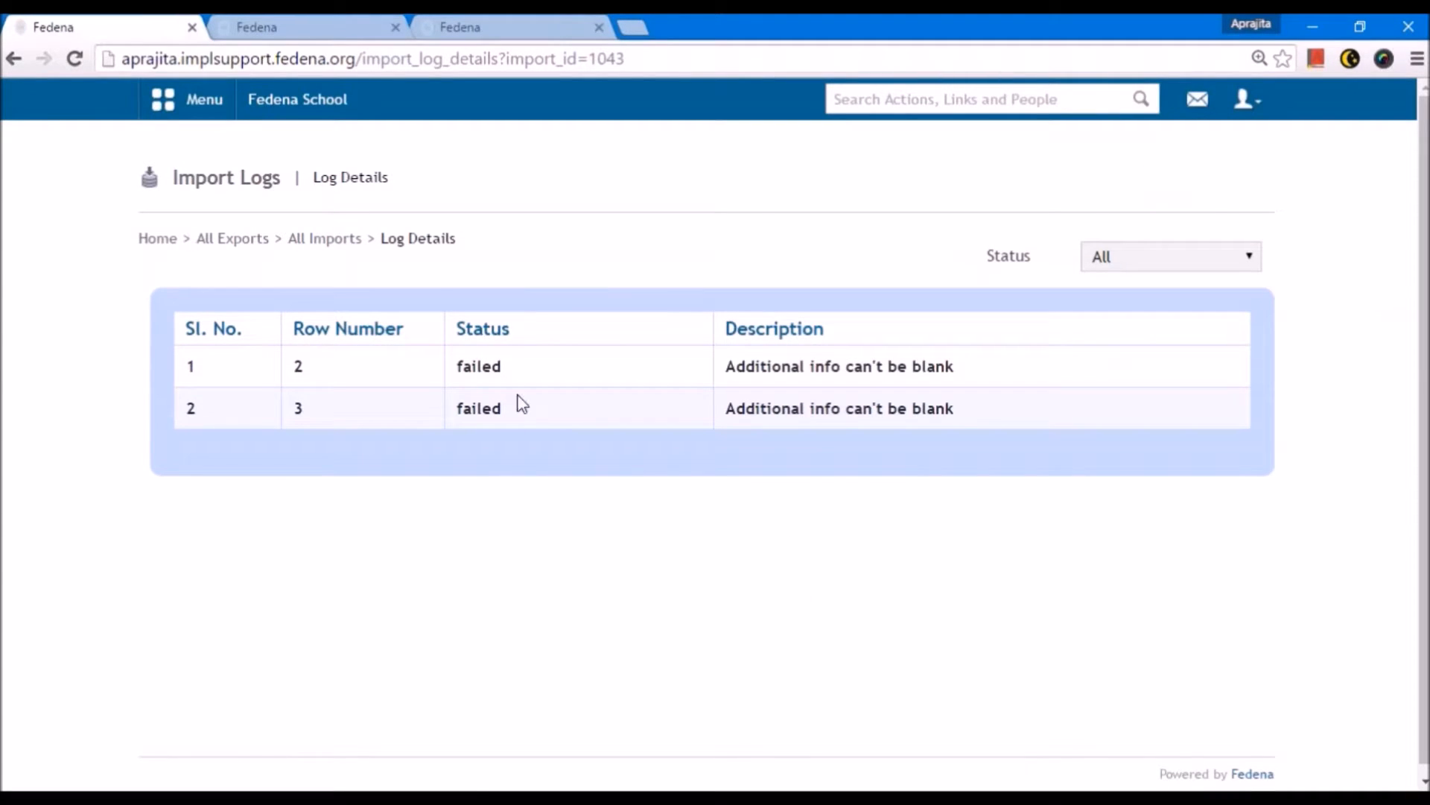
drag(723, 367, 960, 365)
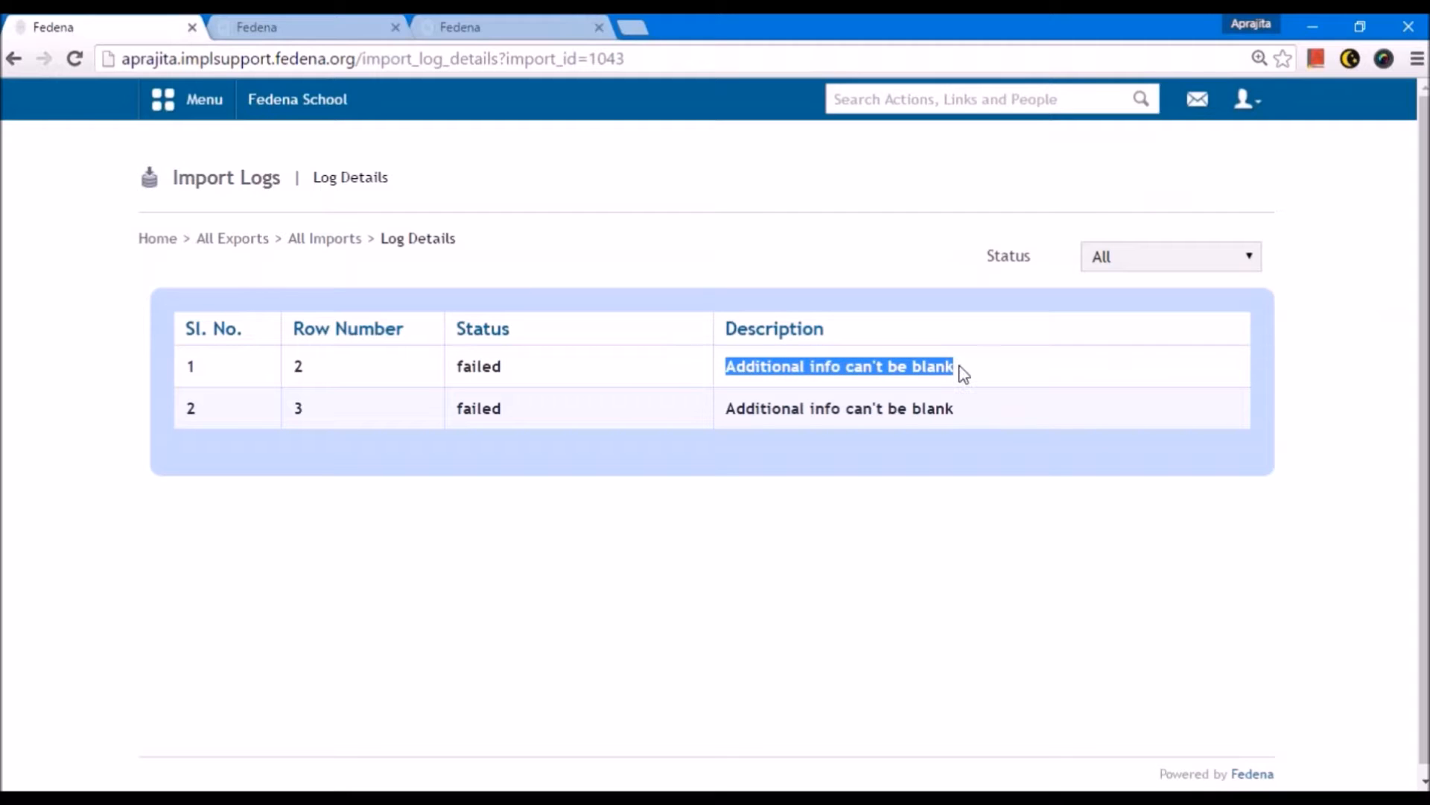
- Switch to the Excel CSV and check row 3 from column I through the Home pin column AD for missing additional information
mouse_move(365, 775)
click(365, 715)
click(738, 345)
click(946, 345)
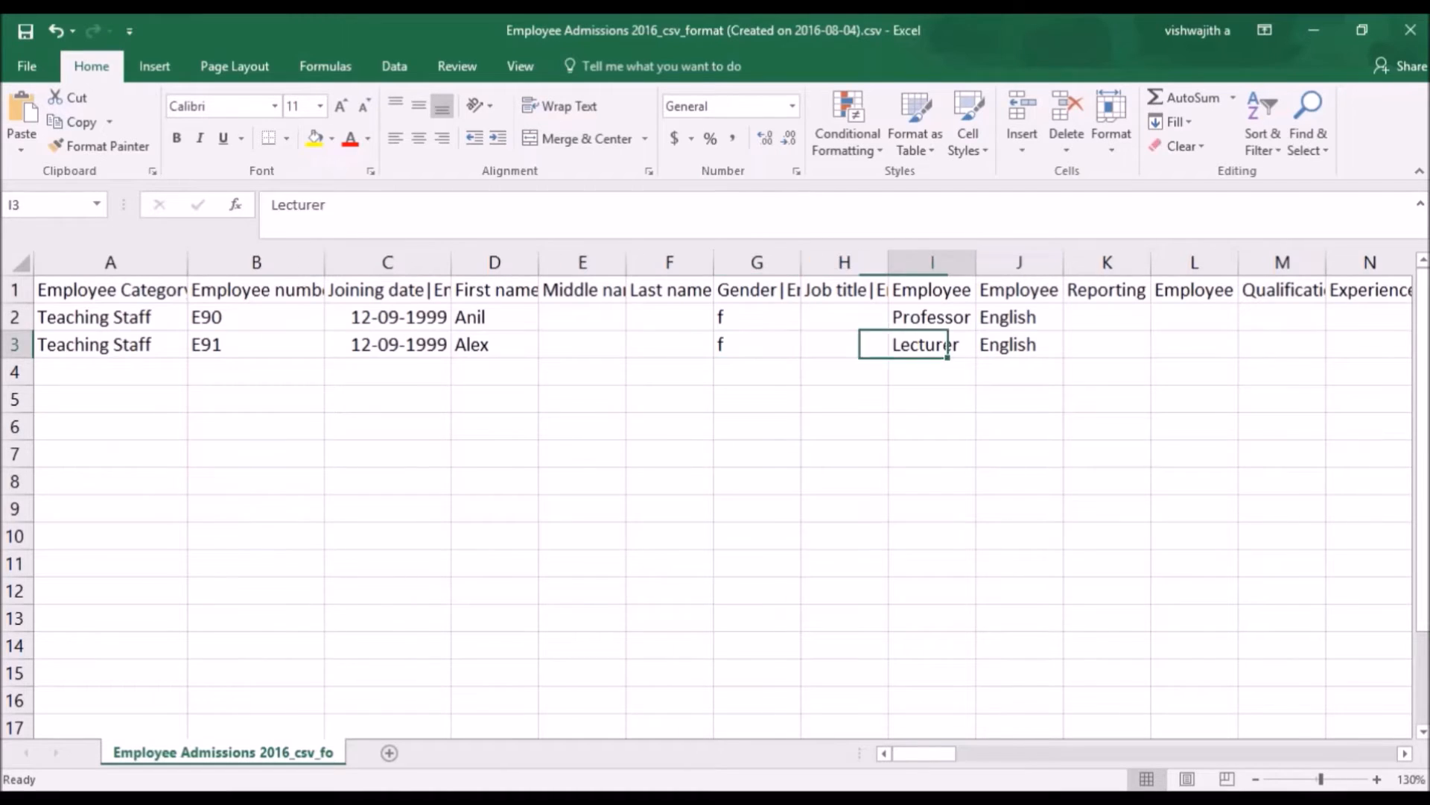
key(Right)
key(Right)
key(Right)
key(Right)
key(Right)
key(Right)
key(Right)
key(Right)
key(Right)
key(Right)
key(Right)
key(Right)
key(Right)
key(Right)
key(Right)
key(Right)
key(Right)
key(Right)
key(Right)
key(Right)
key(Right)
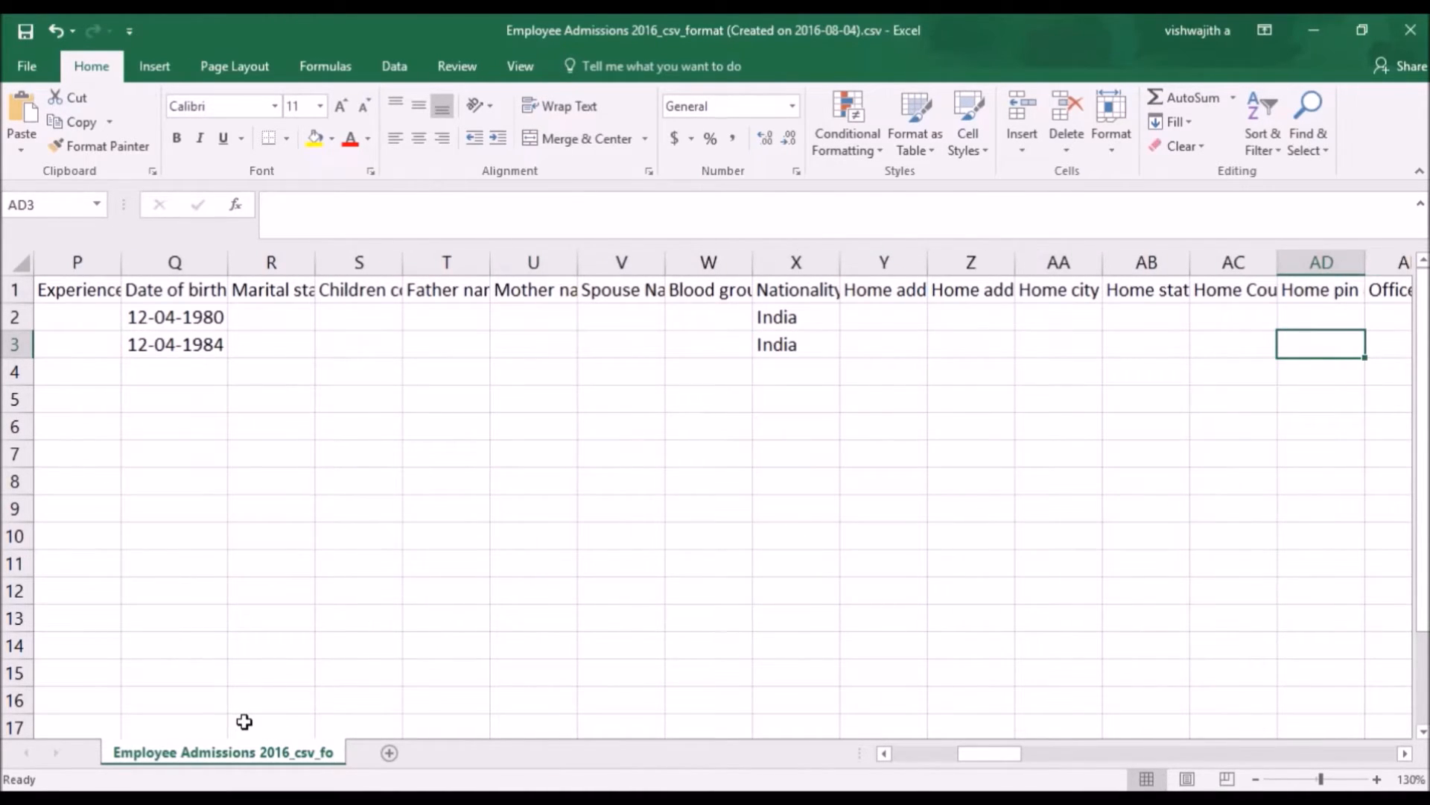
- Switch to Fedena's HR settings and check in Additional Details whether DL Number and PAN Card Number are mandatory
key(alt+Tab)
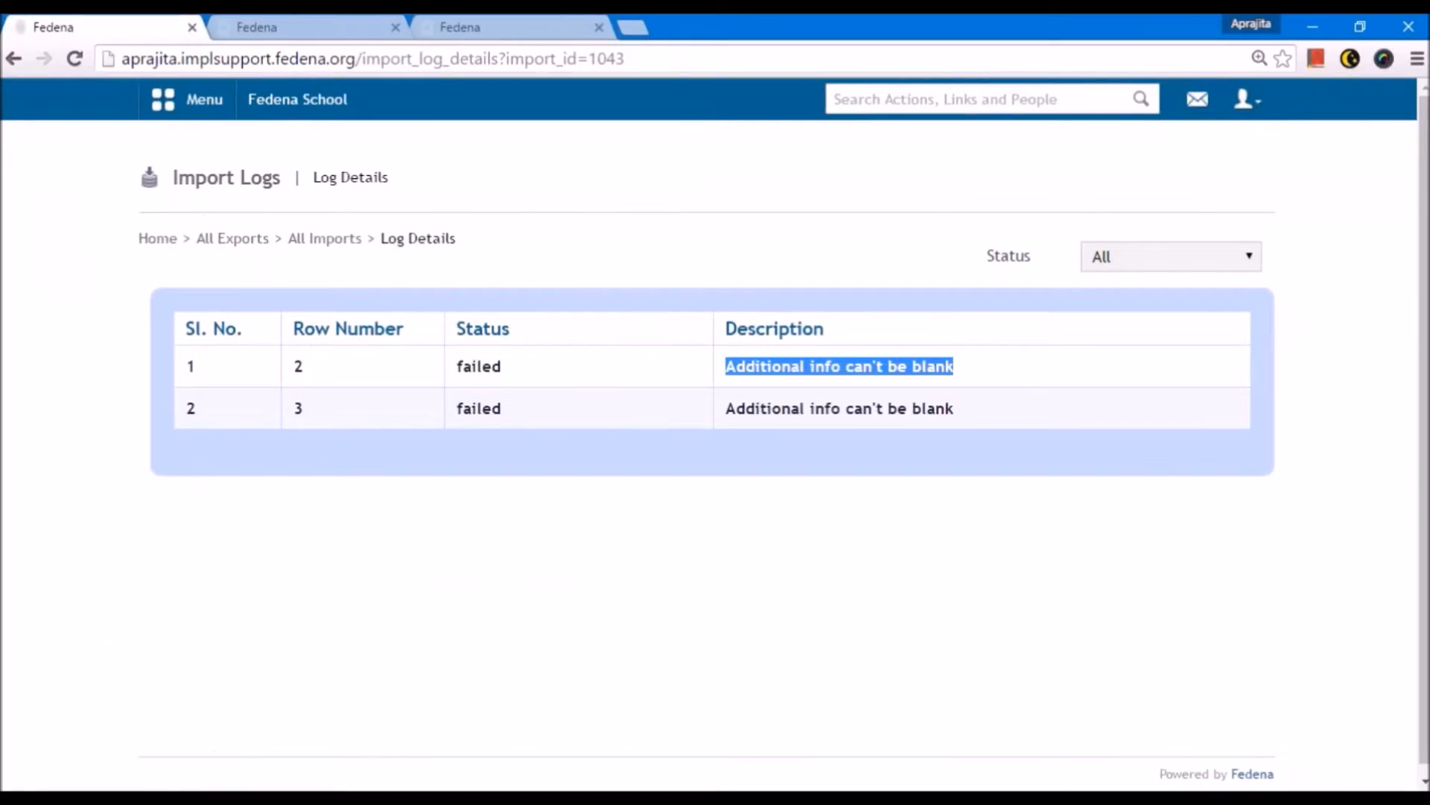
click(445, 19)
click(256, 236)
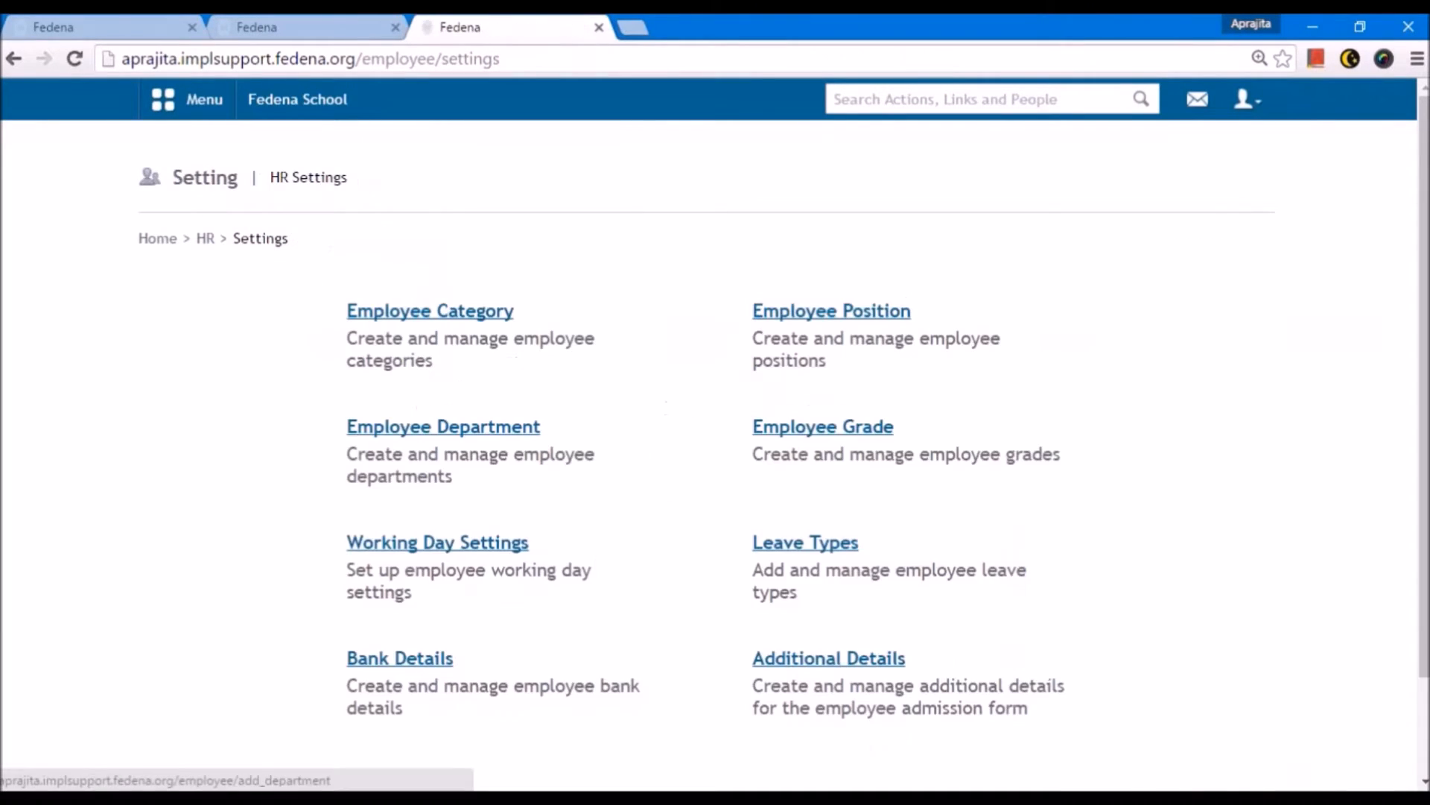
click(819, 658)
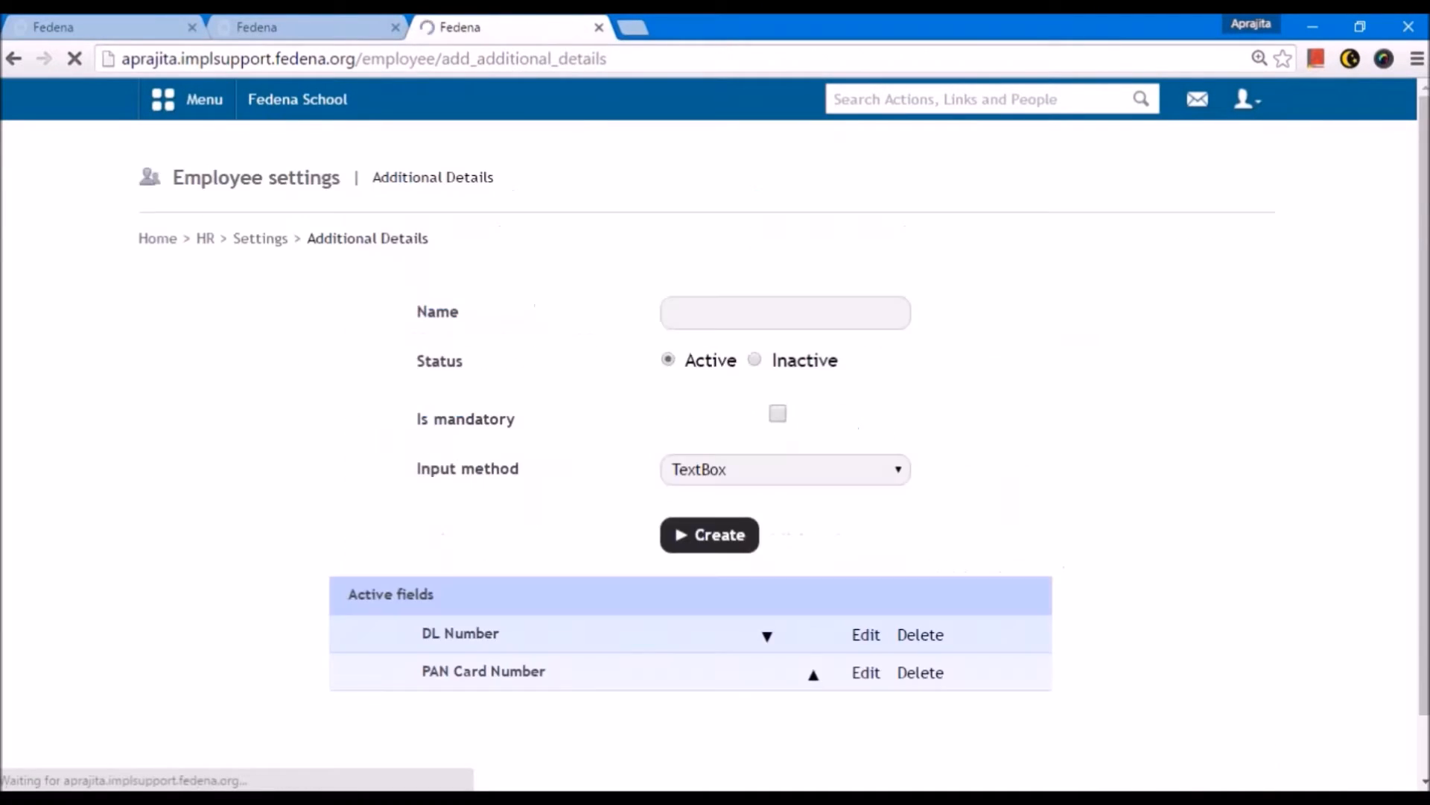
scroll(792, 559, down, 2)
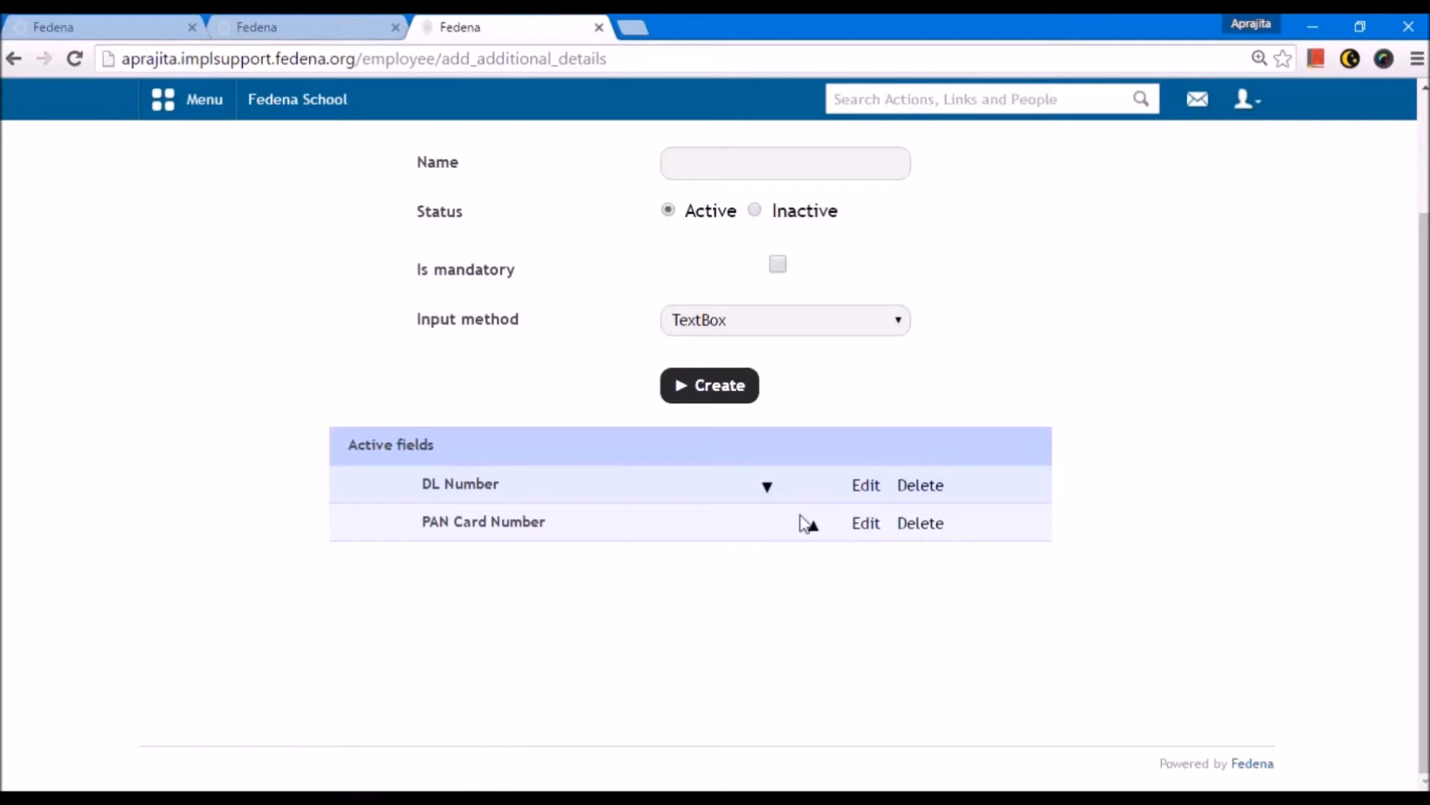
click(864, 487)
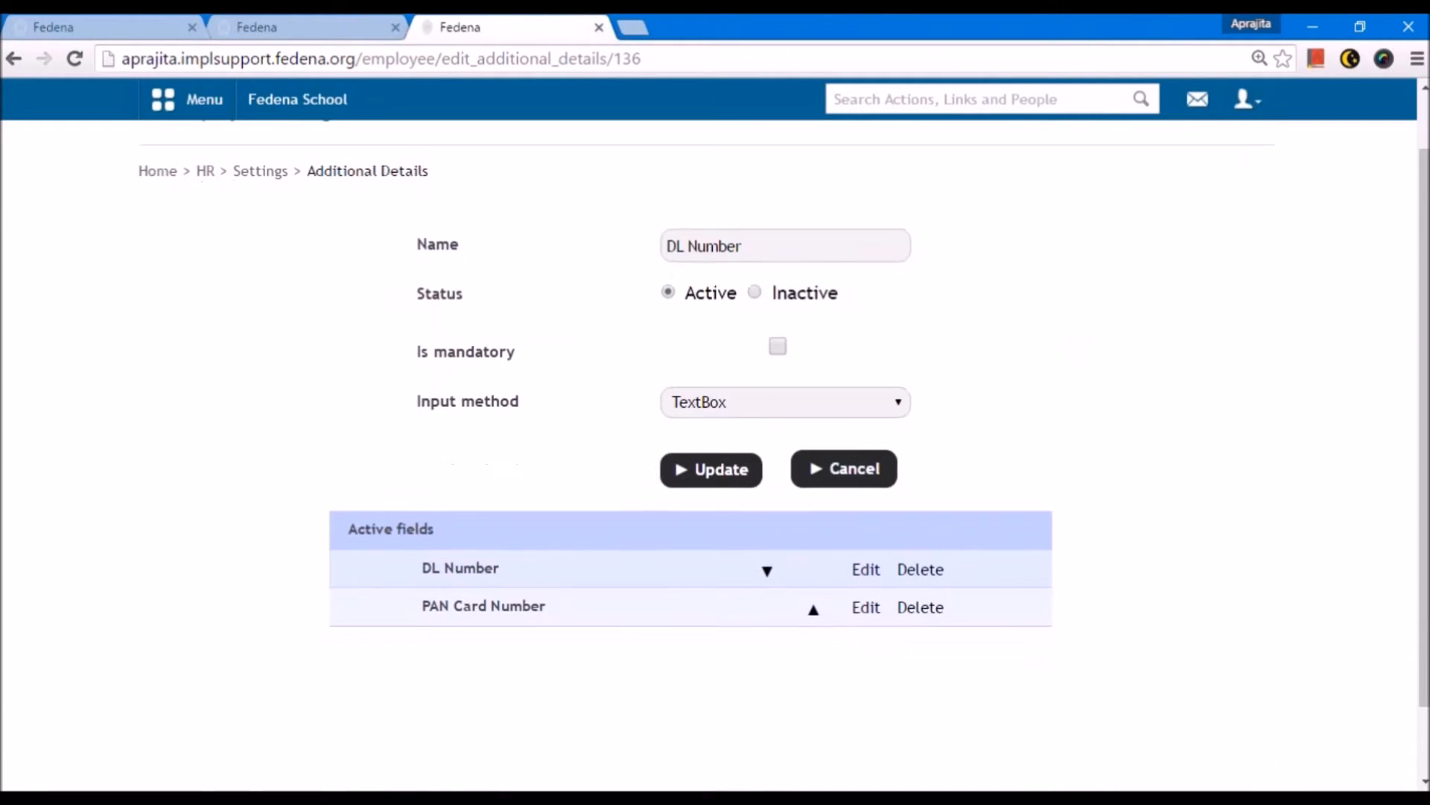
click(864, 607)
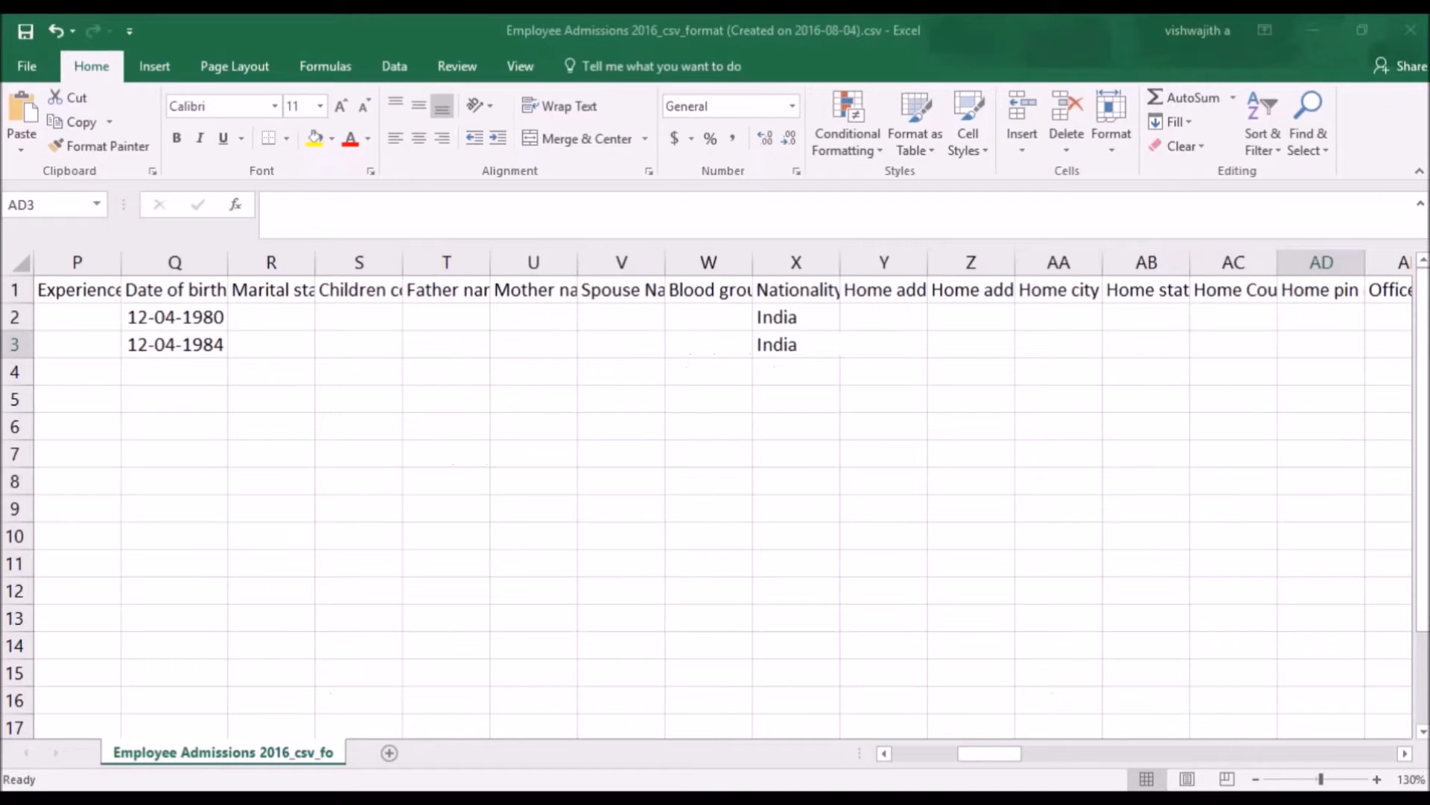
- Switch to Excel and enter a PAN card number for each of the two employees in cells AV2 and AV3
click(719, 353)
key(Right)
key(Right)
key(Right)
key(Right)
key(Right)
key(Right)
key(Right)
key(Right)
key(Right)
key(Right)
key(Right)
key(Right)
key(Right)
key(Right)
key(Right)
key(Right)
key(Right)
key(Right)
key(Right)
key(Right)
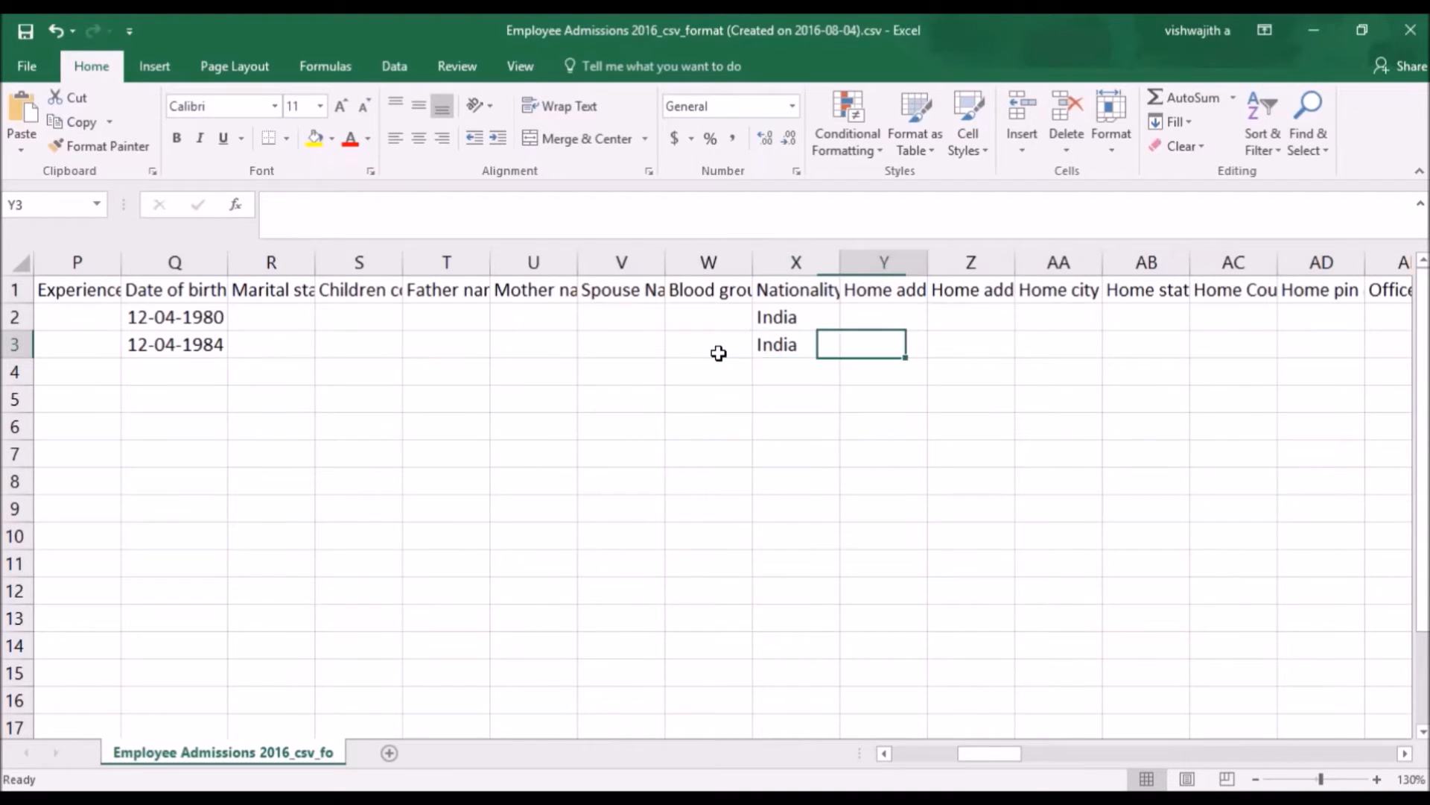
key(Up)
key(Left)
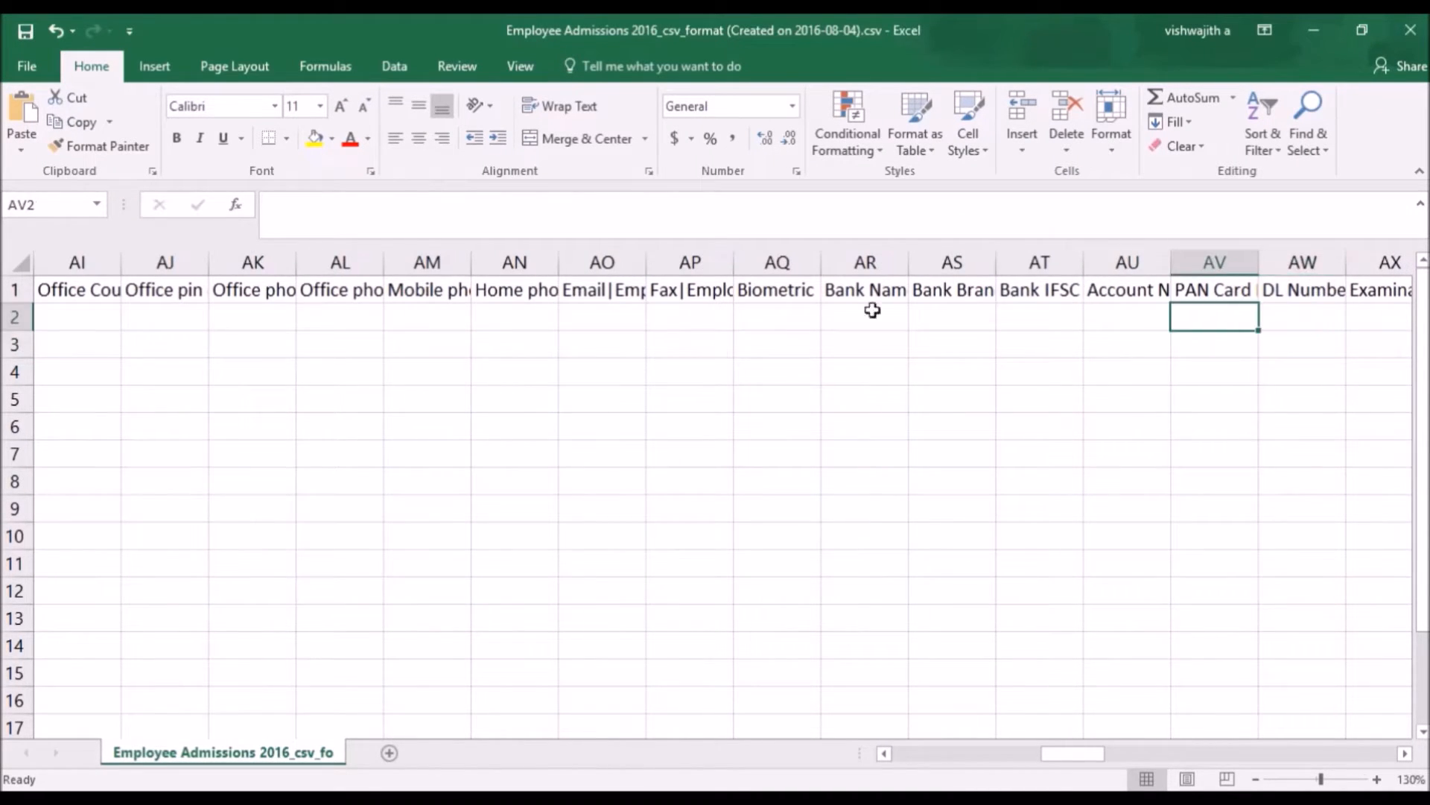
text(8989898)
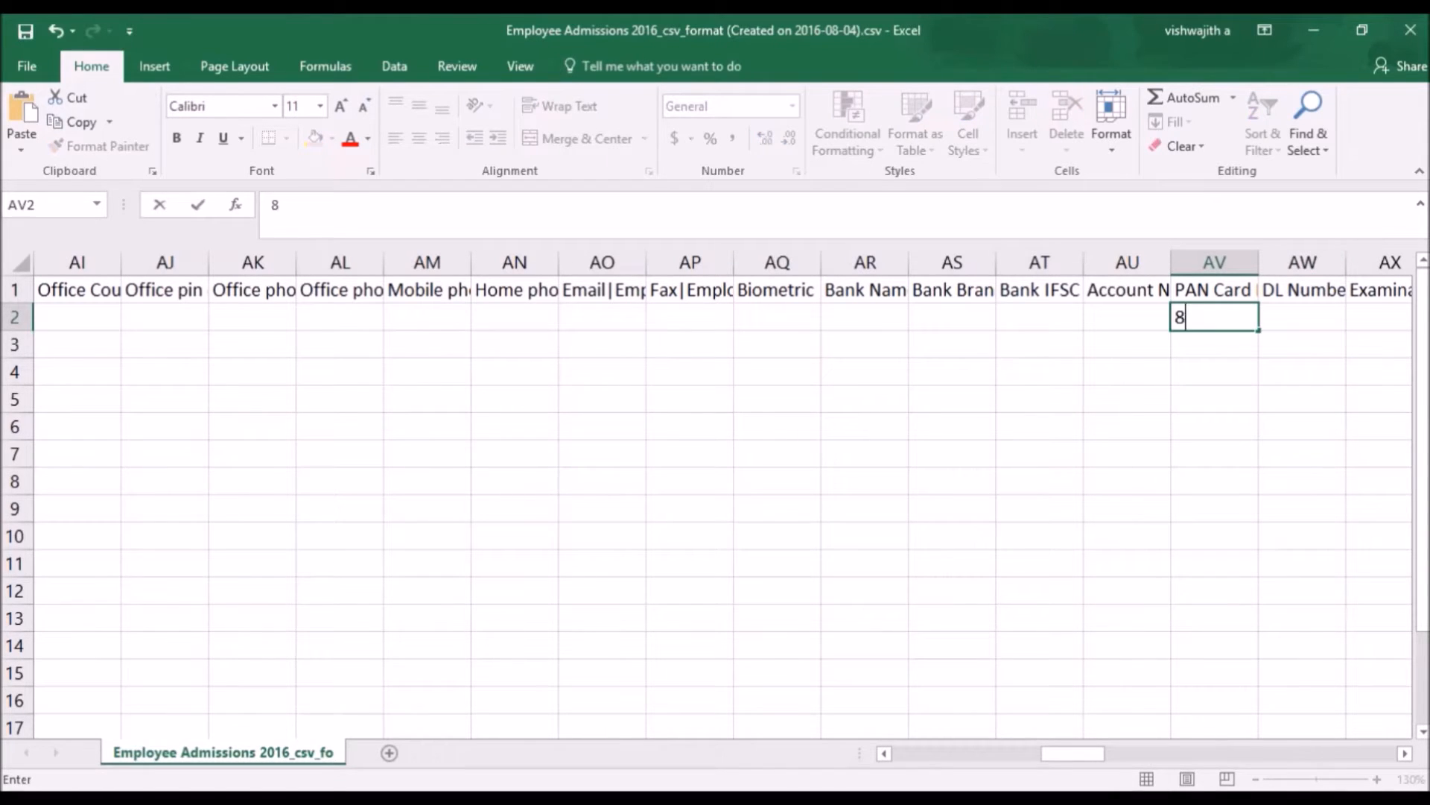
key(Return)
text(89898989)
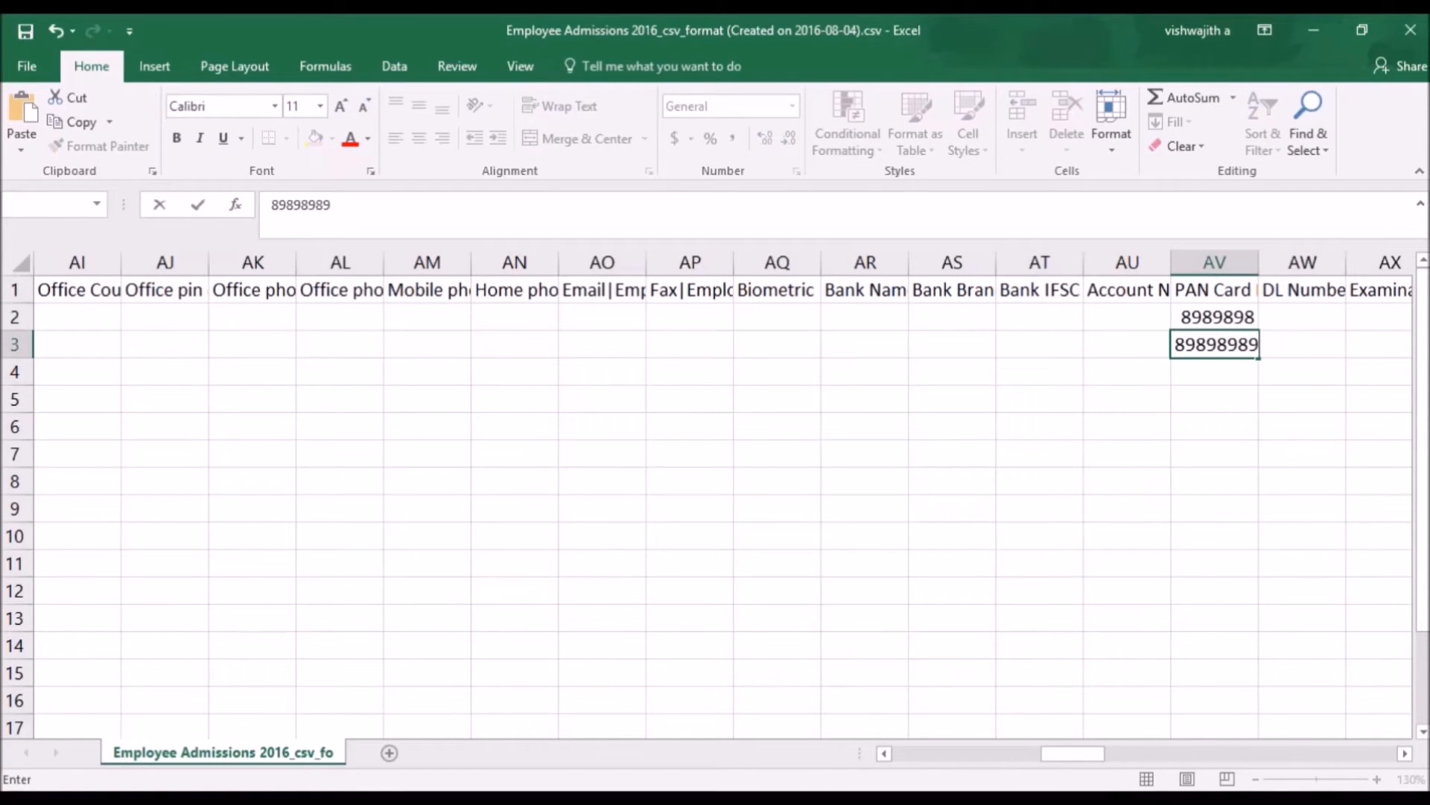
click(1192, 421)
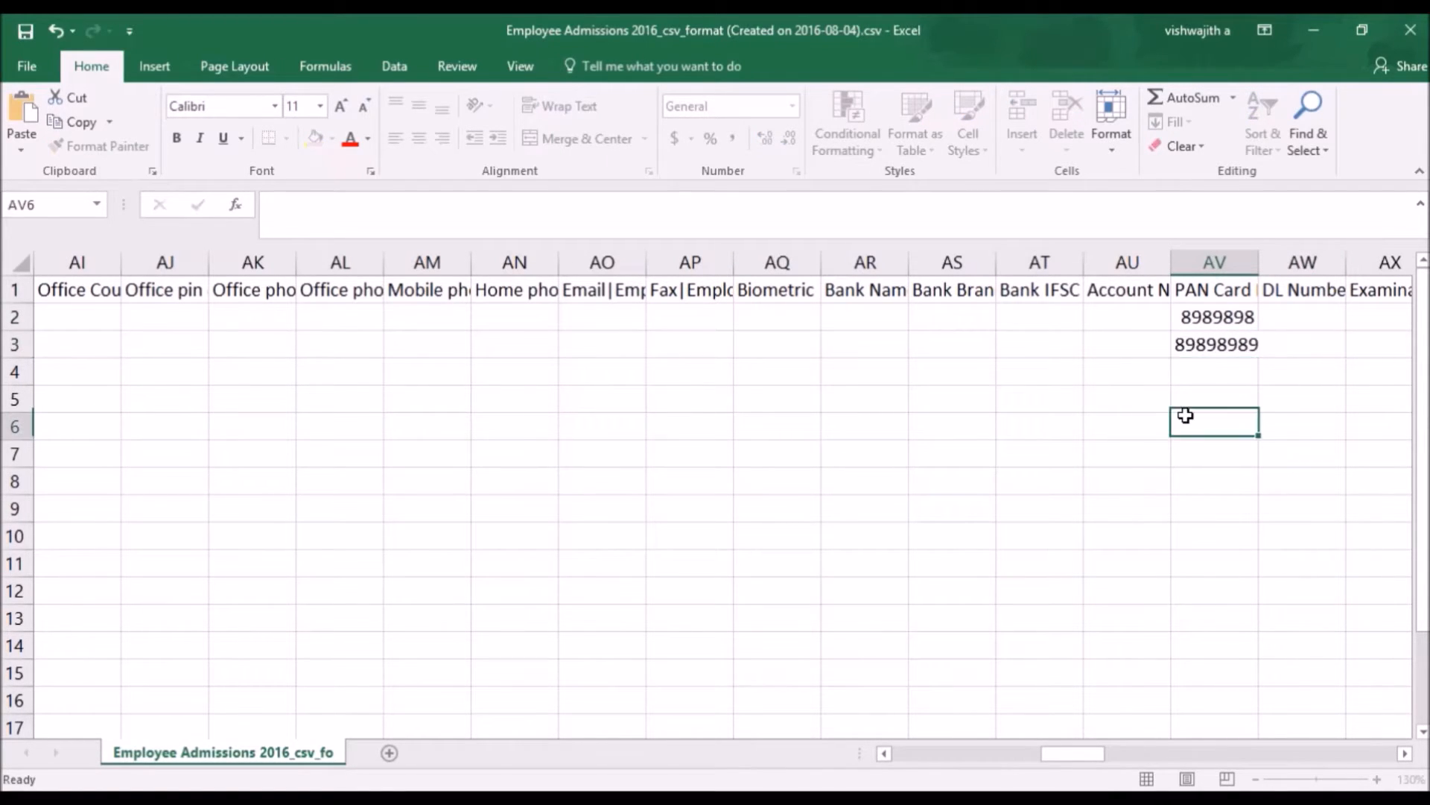
click(1186, 345)
double_click(1187, 345)
click(1214, 262)
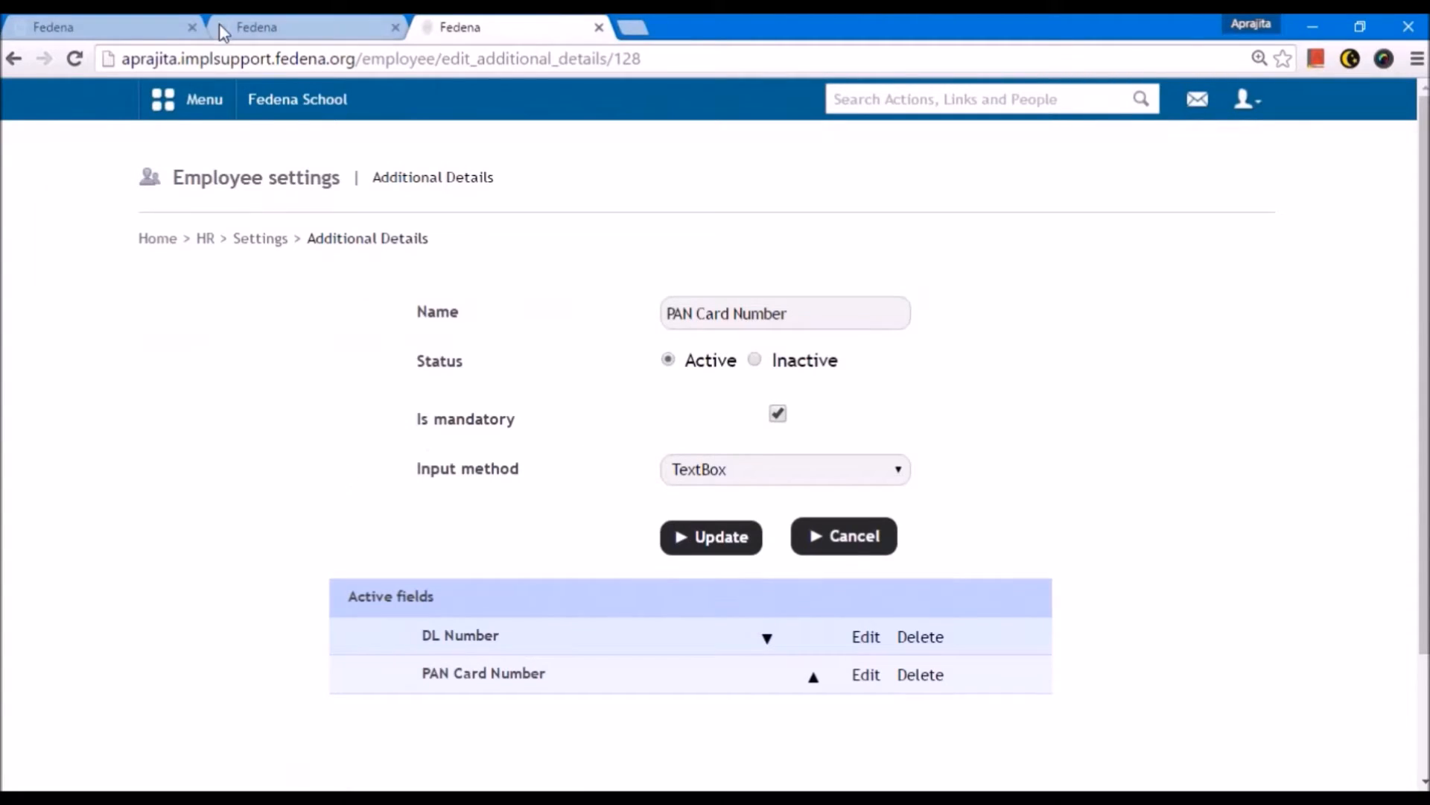
- Switch to Fedena's data import page for Employee Admissions 2016 and select the CSV format file created on 2016-08-04
click(221, 30)
click(142, 19)
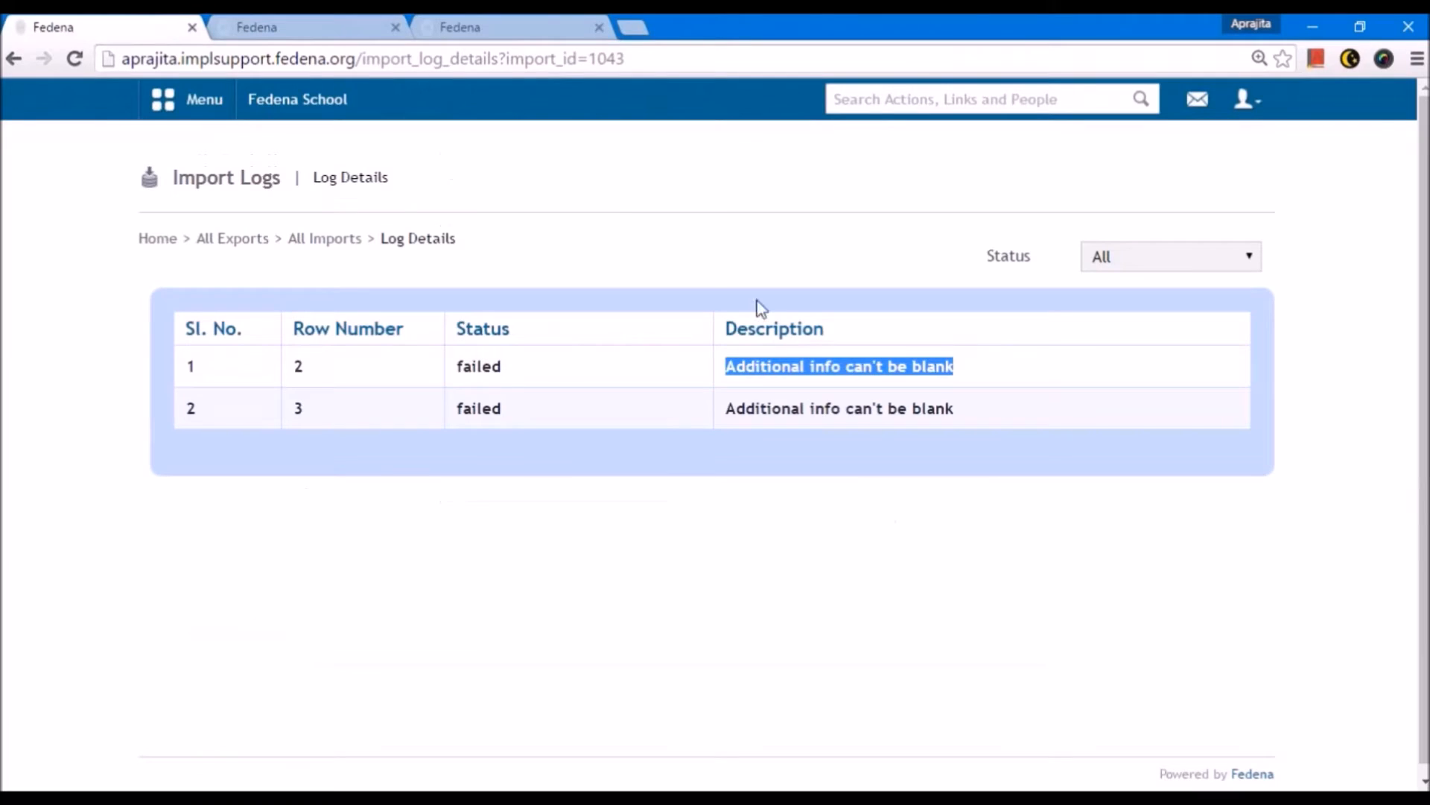
click(257, 240)
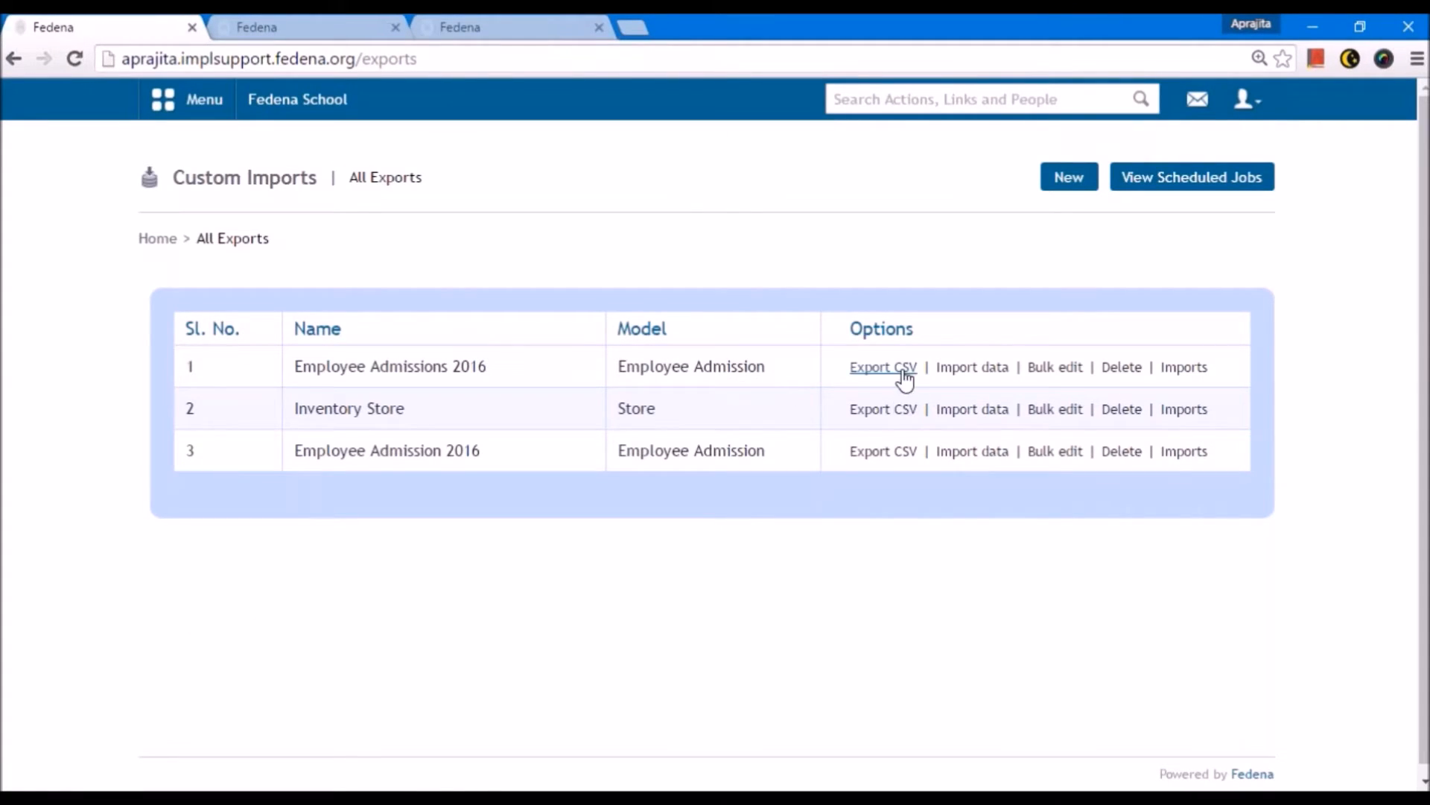
click(969, 380)
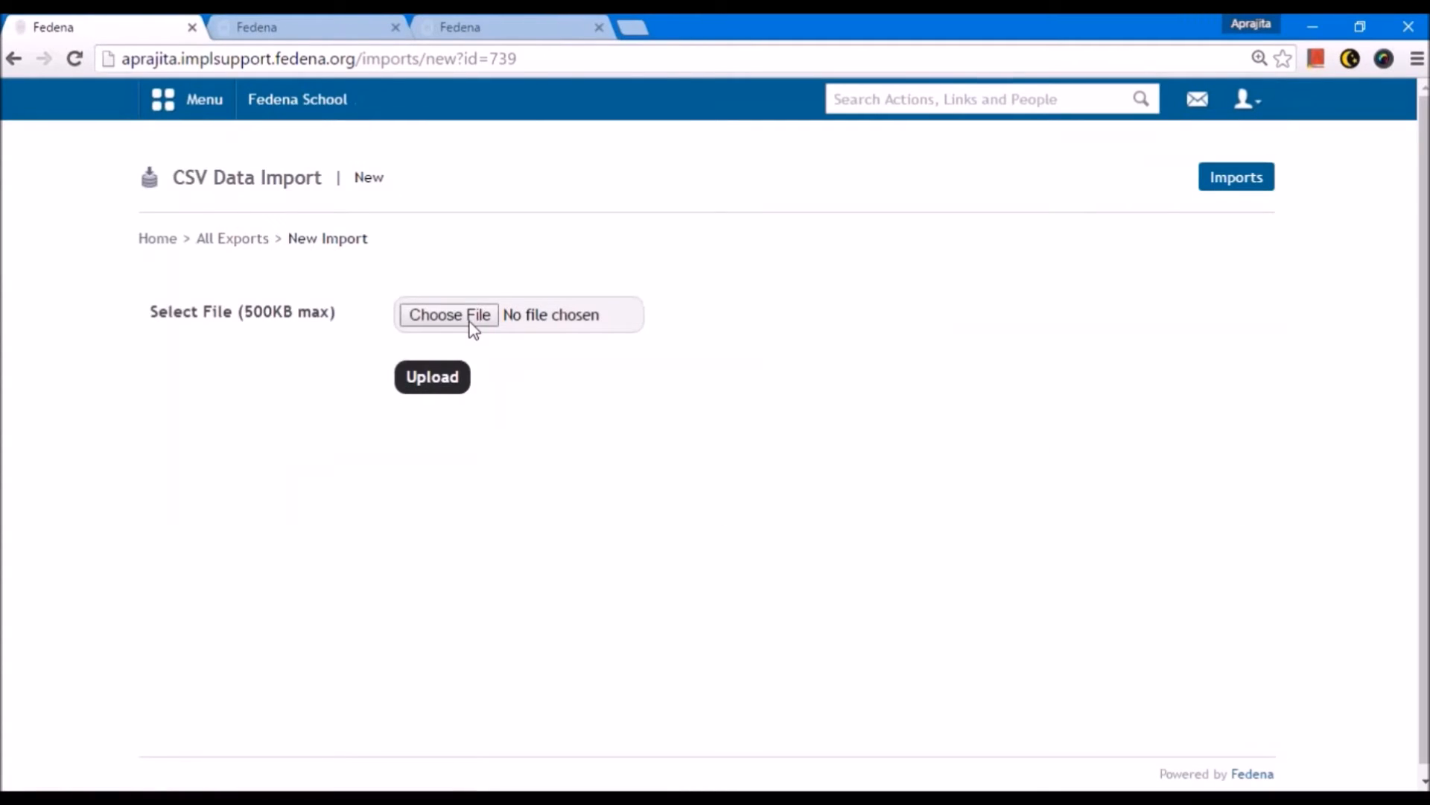
click(473, 320)
double_click(272, 265)
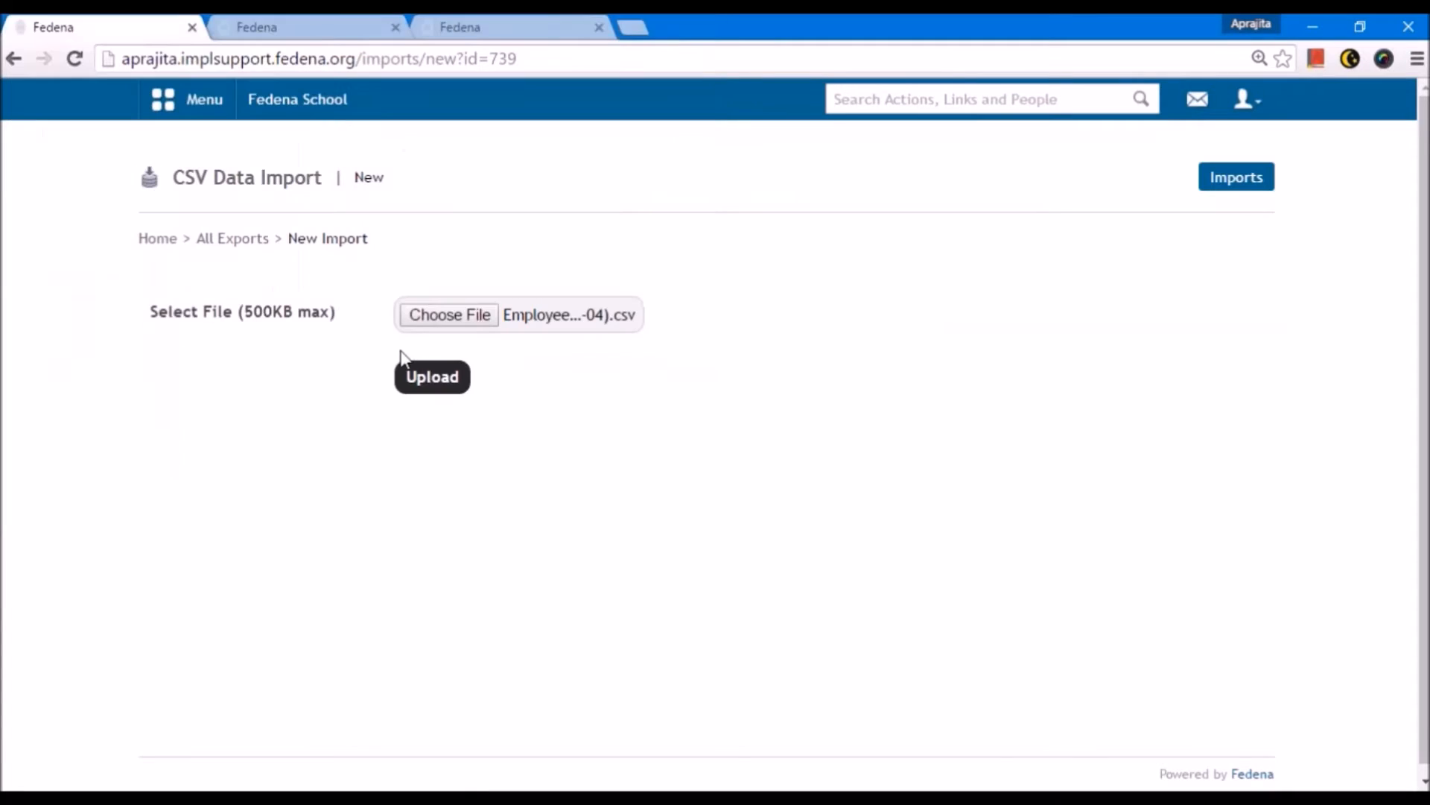
- Upload the selected Employee Admissions 2016 CSV, check its scheduled import job, and return to All Exports
click(417, 372)
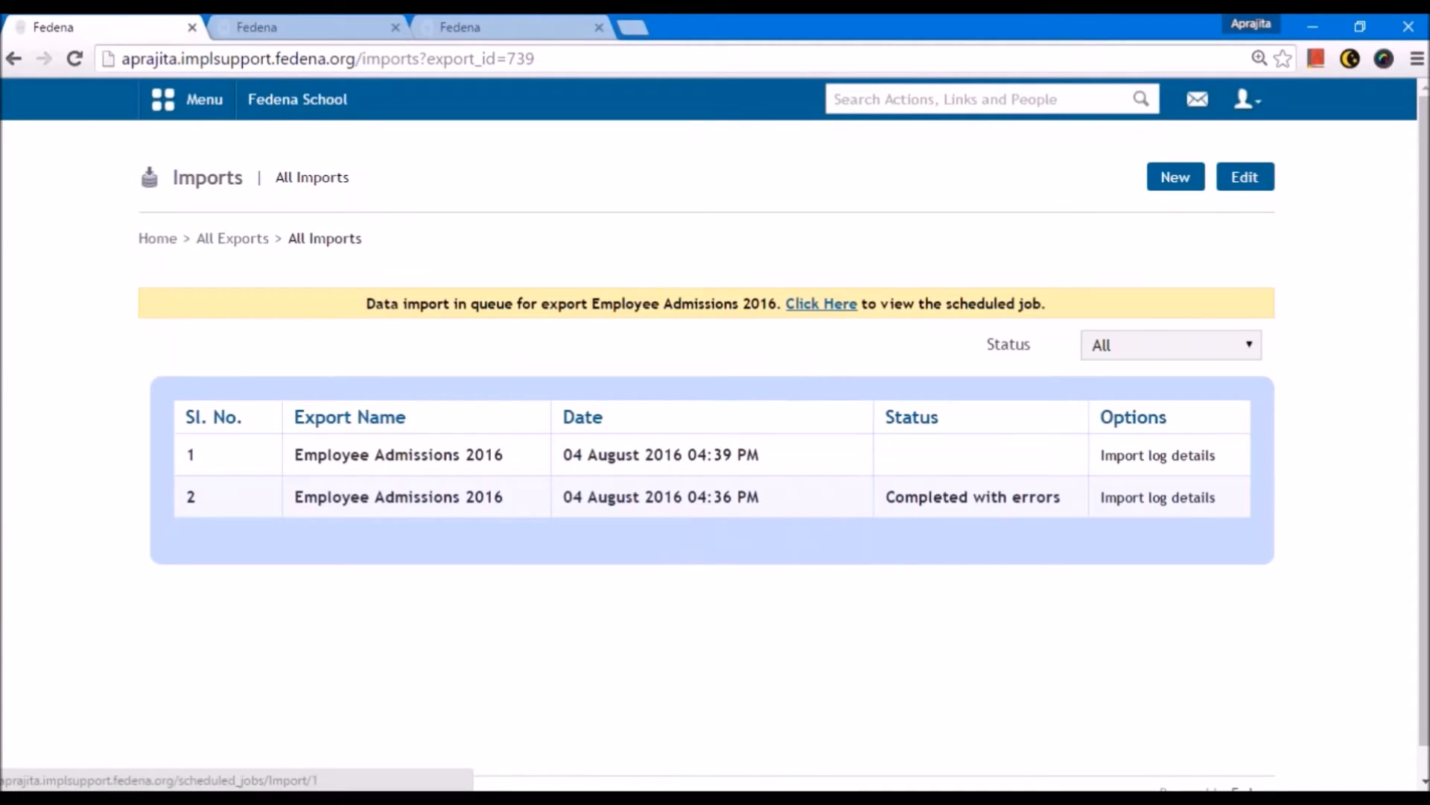
click(821, 303)
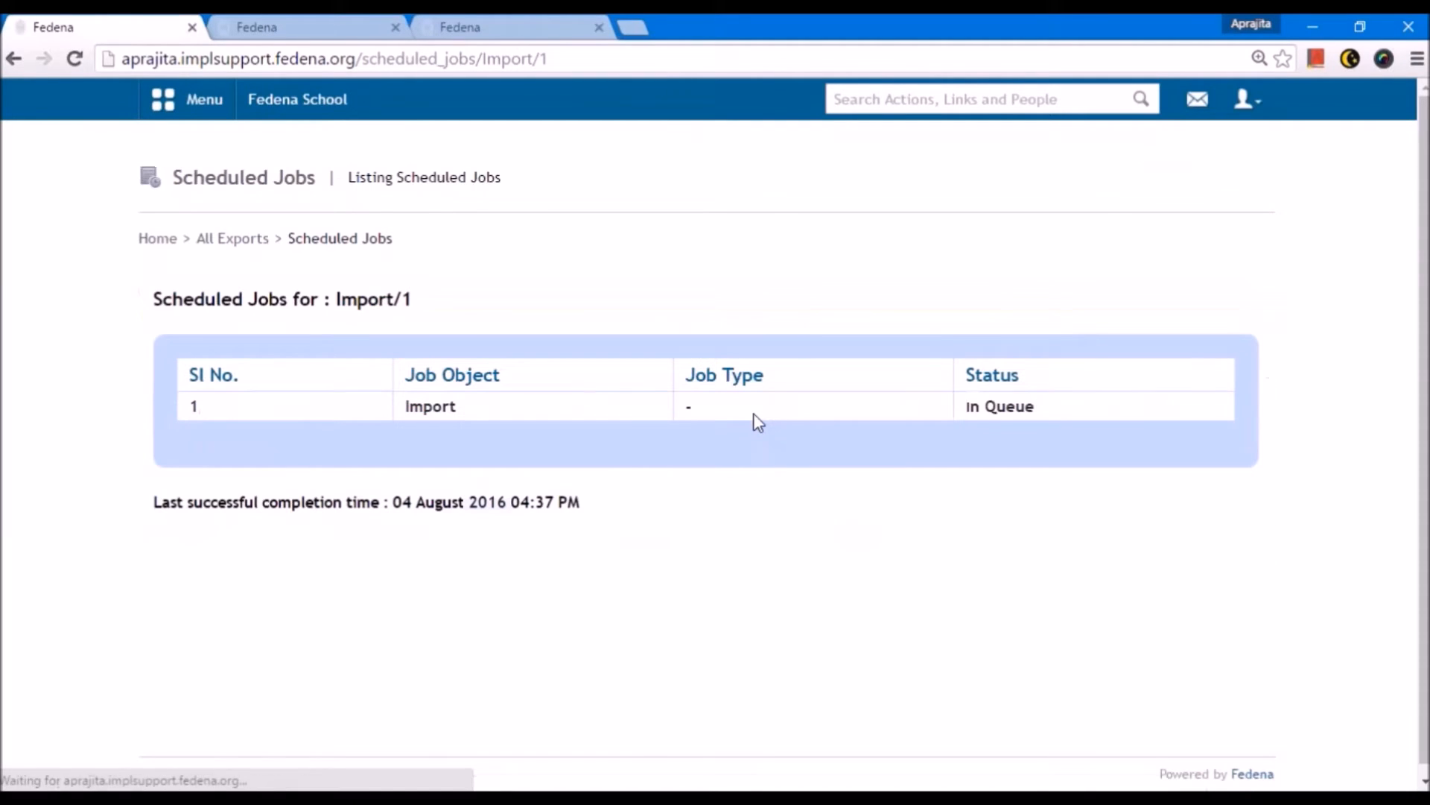
click(422, 57)
key(Return)
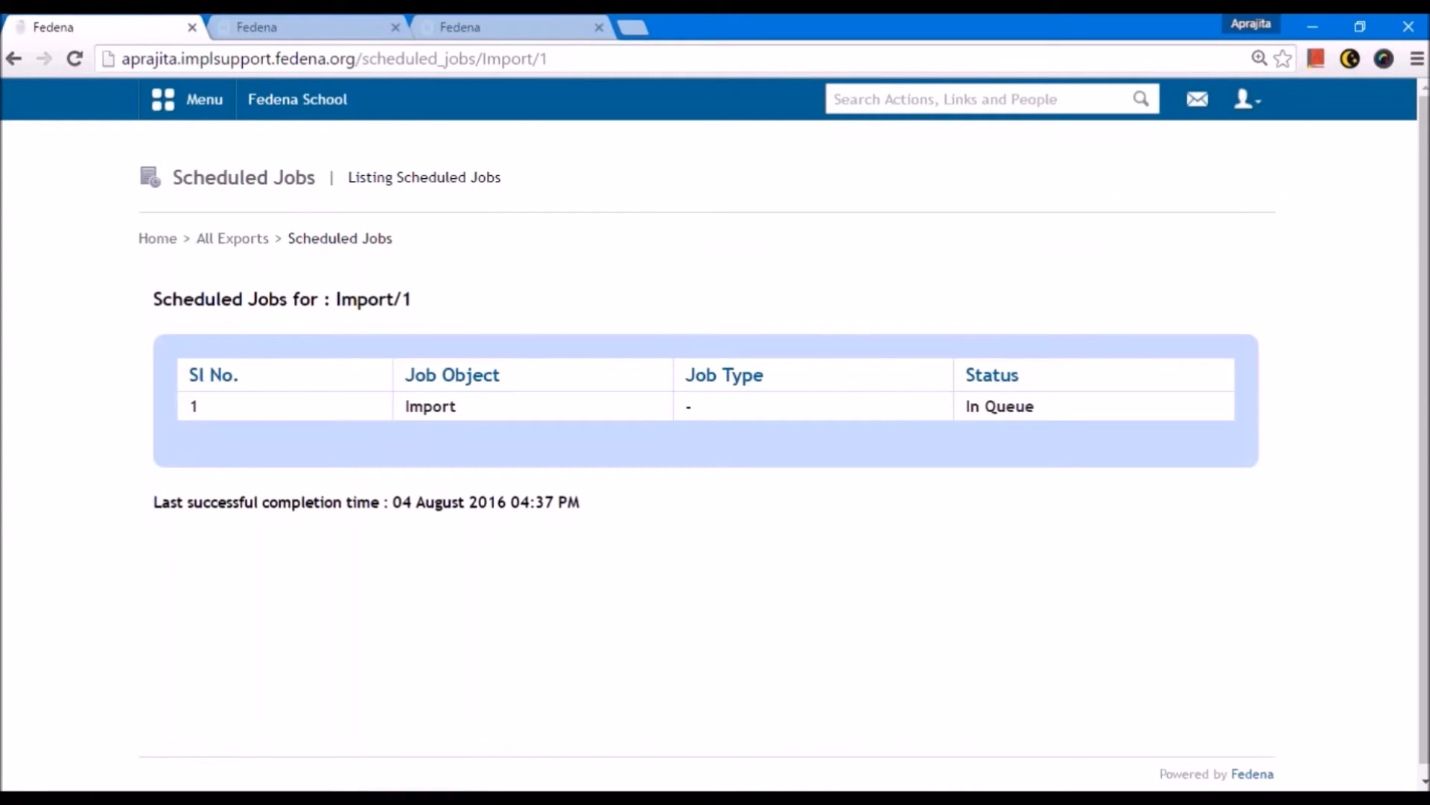
click(362, 57)
key(Return)
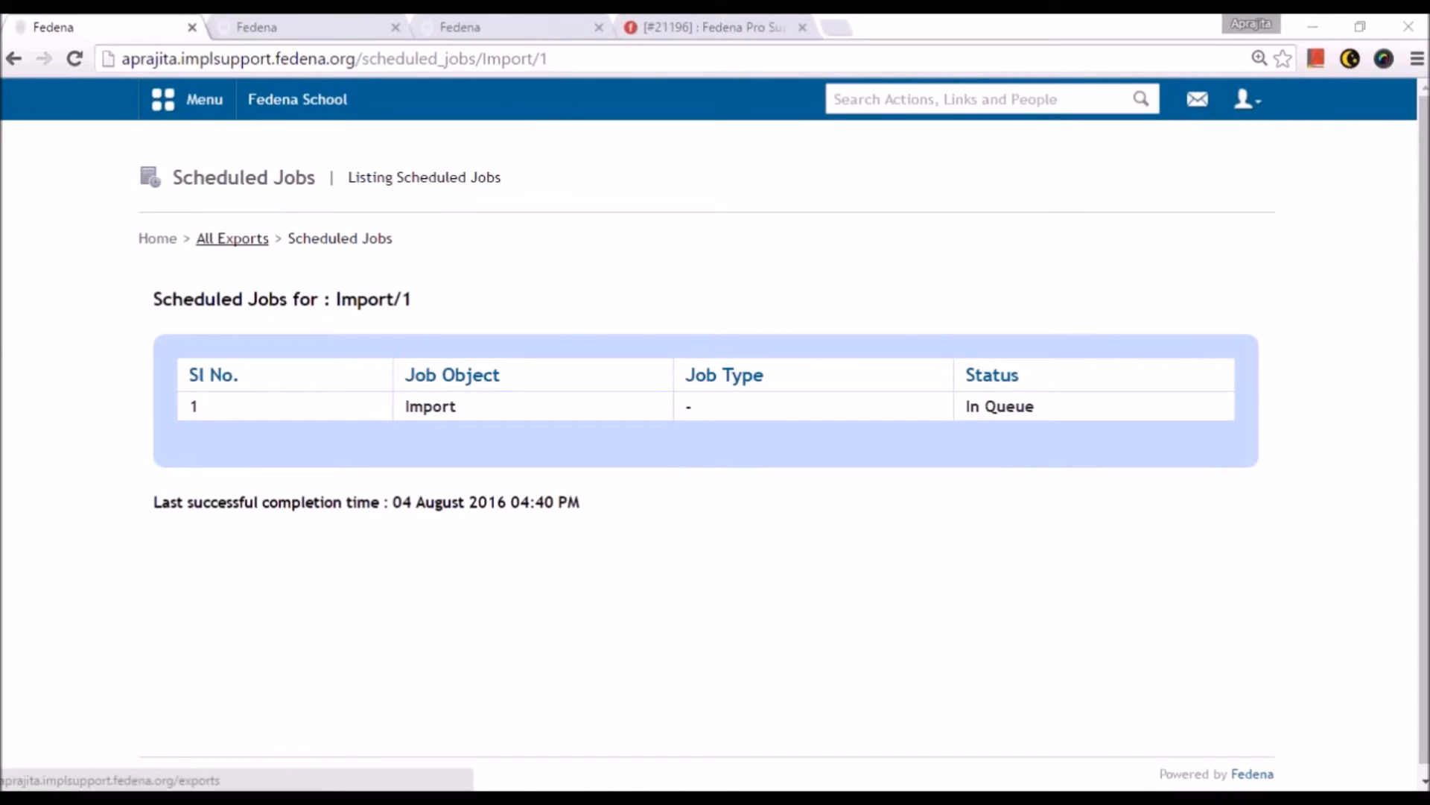
click(232, 238)
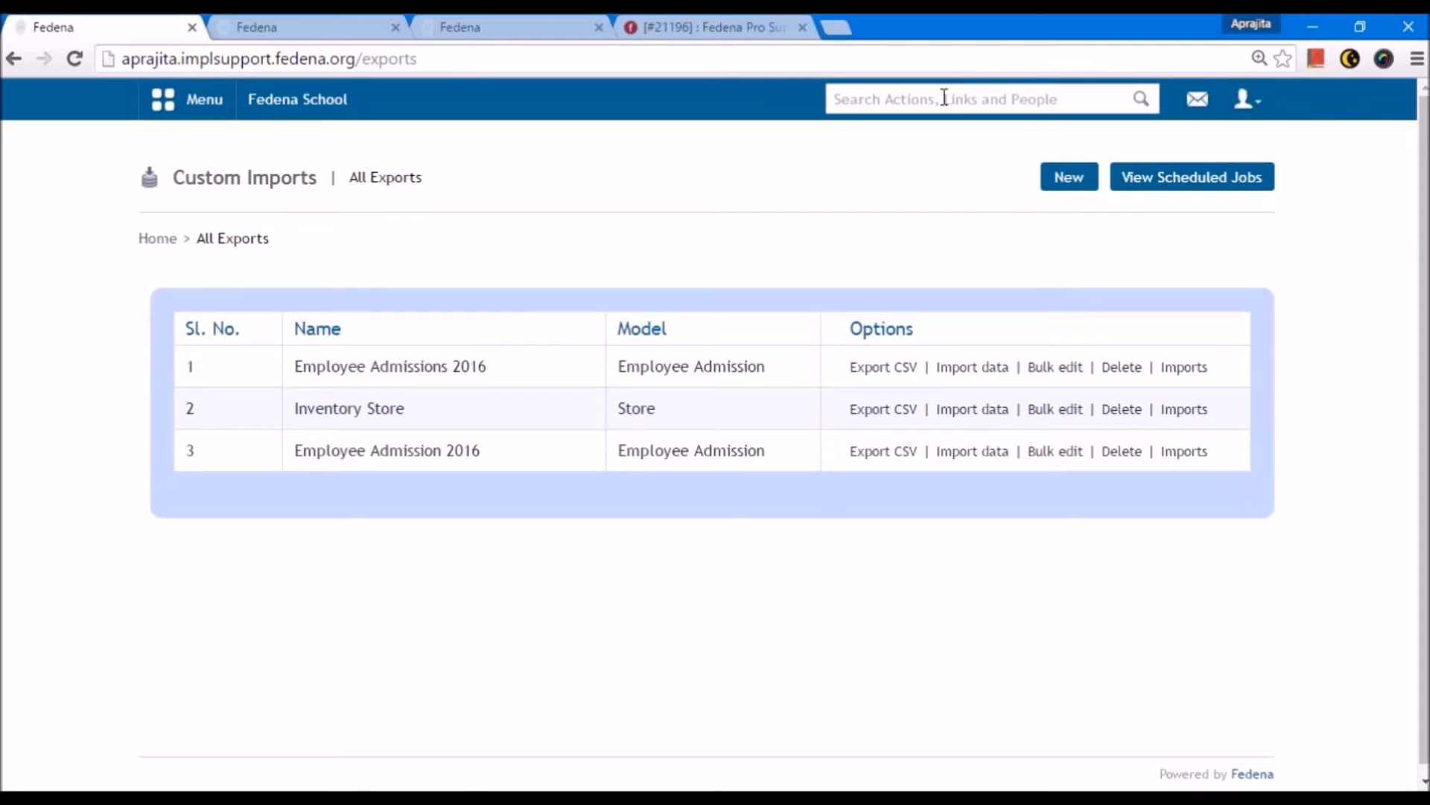
- Search employees by the employee number from CSV row 2 and review the matching employee's profile details
text(E90)
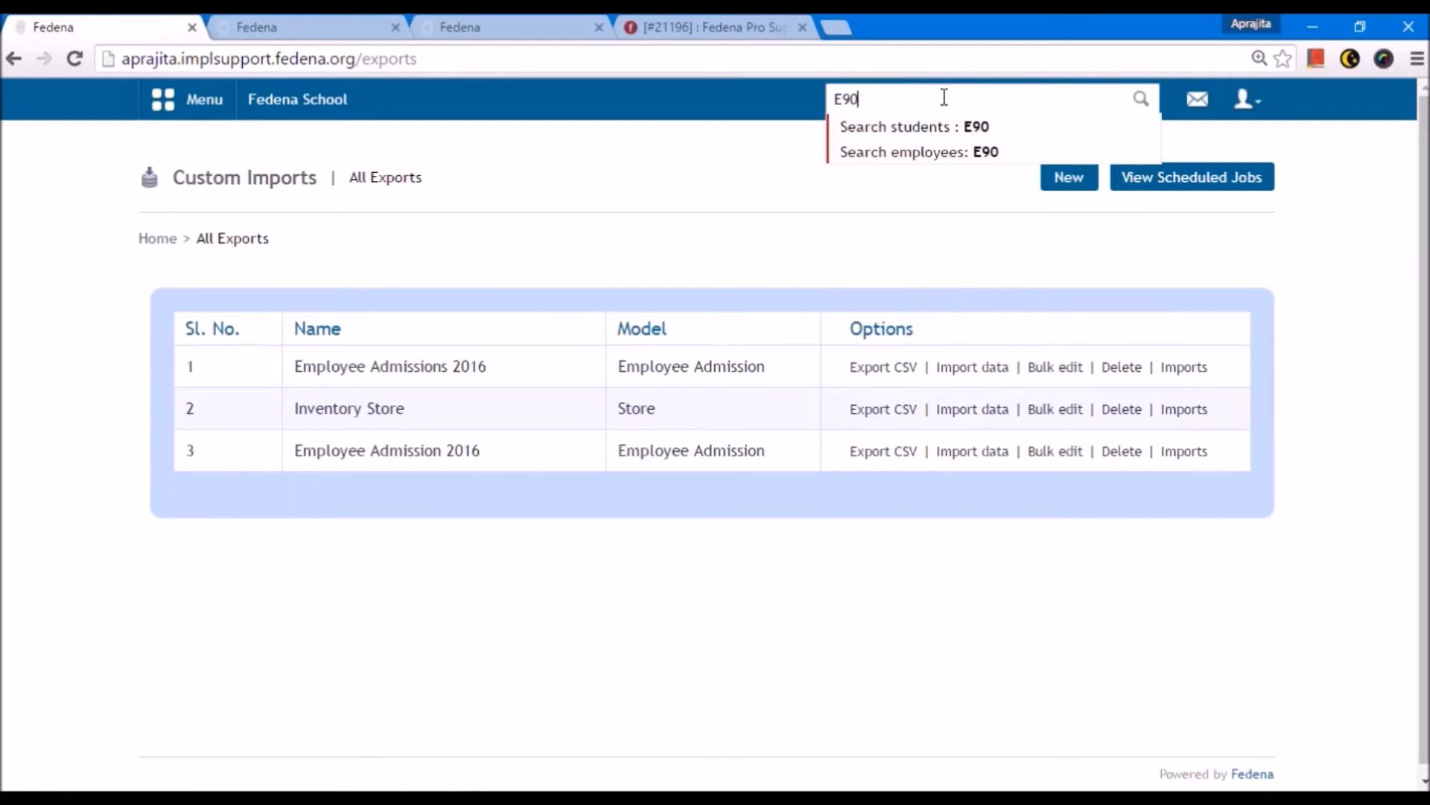
click(919, 152)
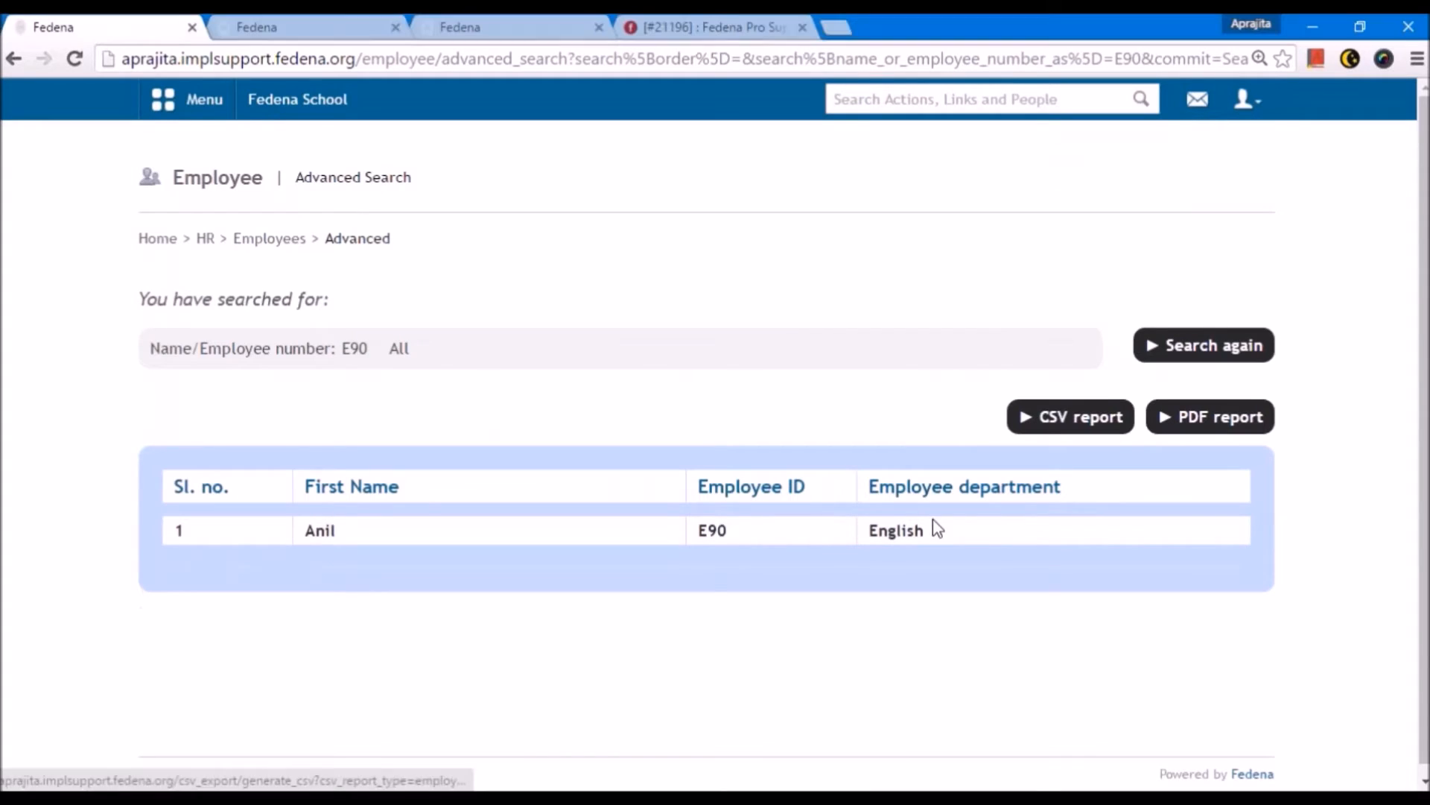
click(317, 532)
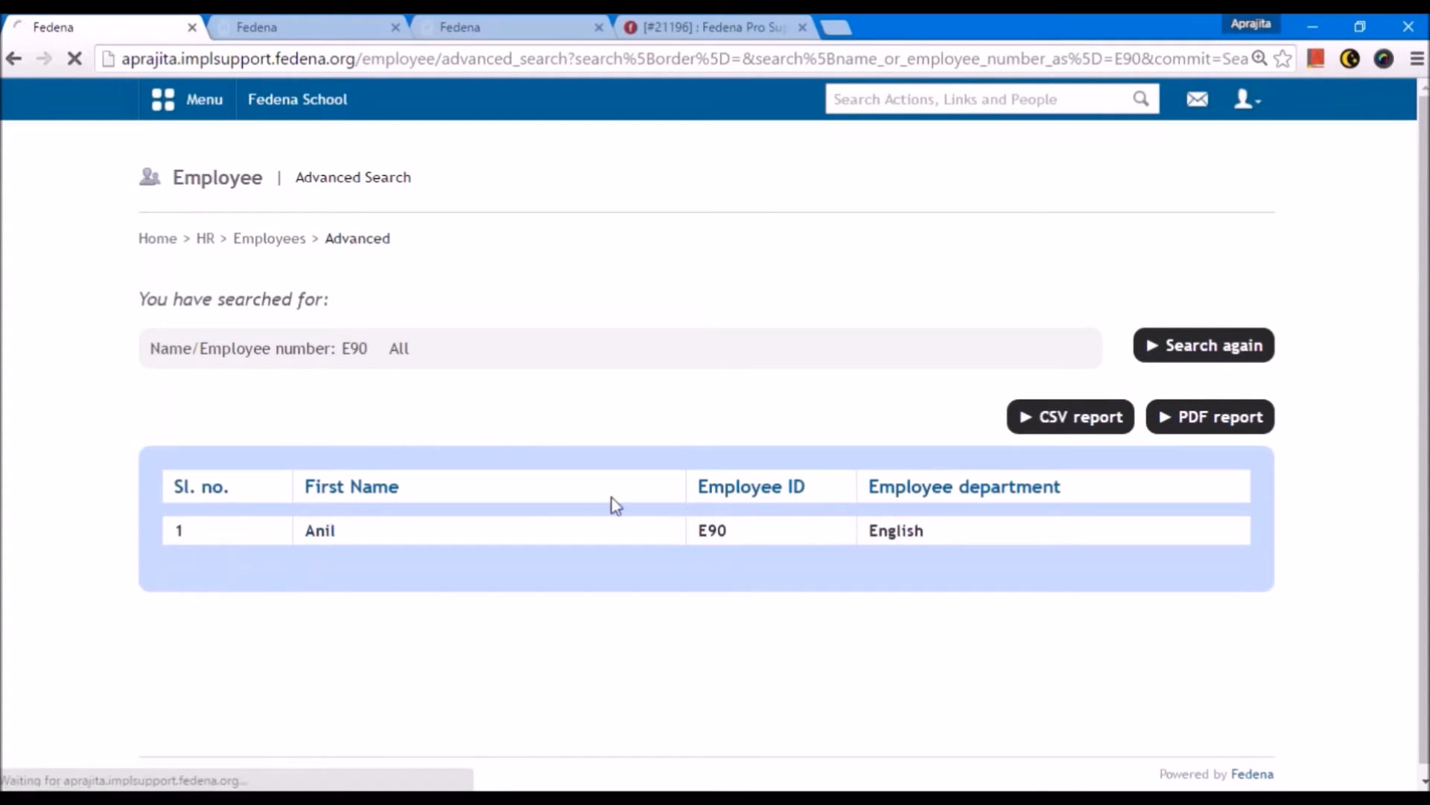
scroll(646, 507, down, 8)
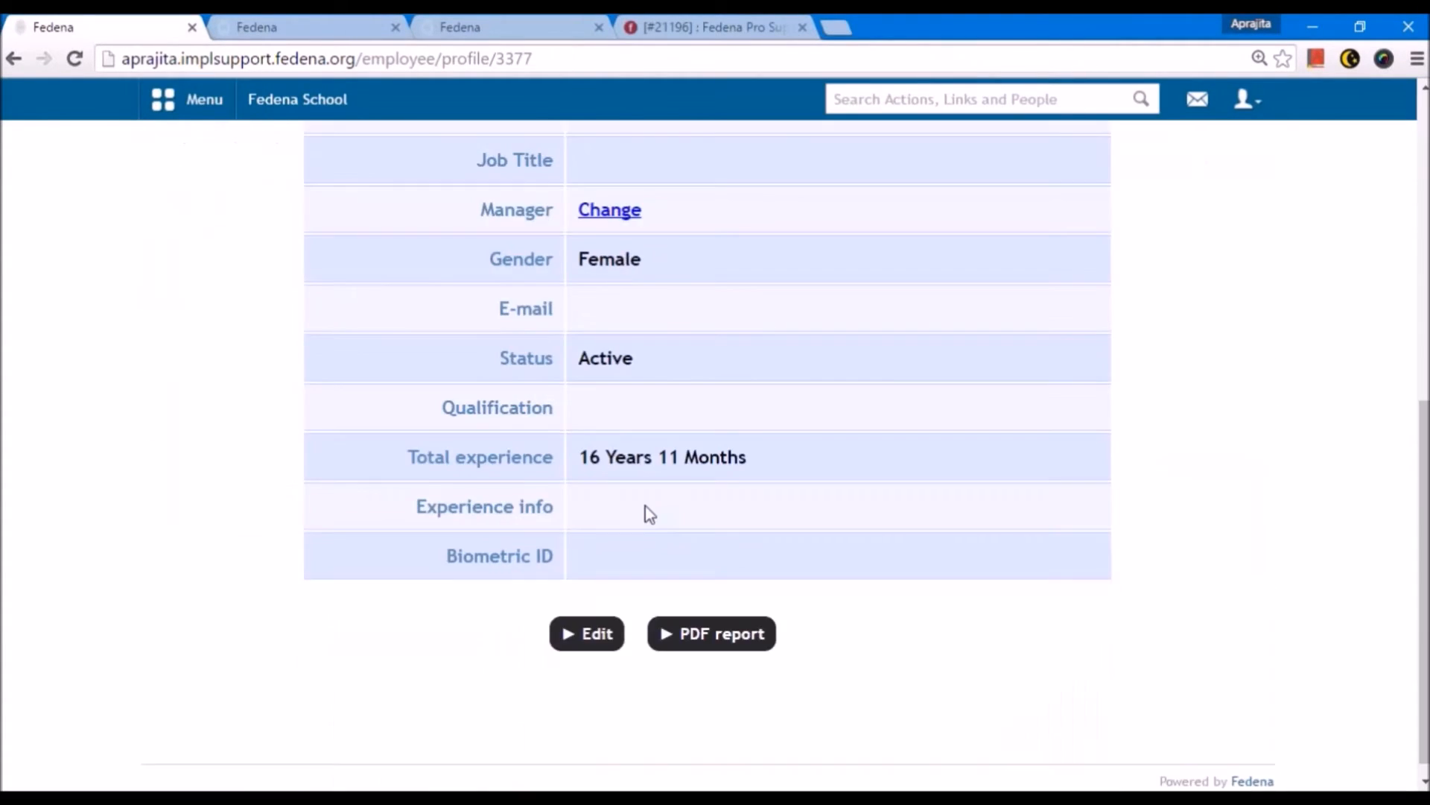
scroll(616, 319, up, 8)
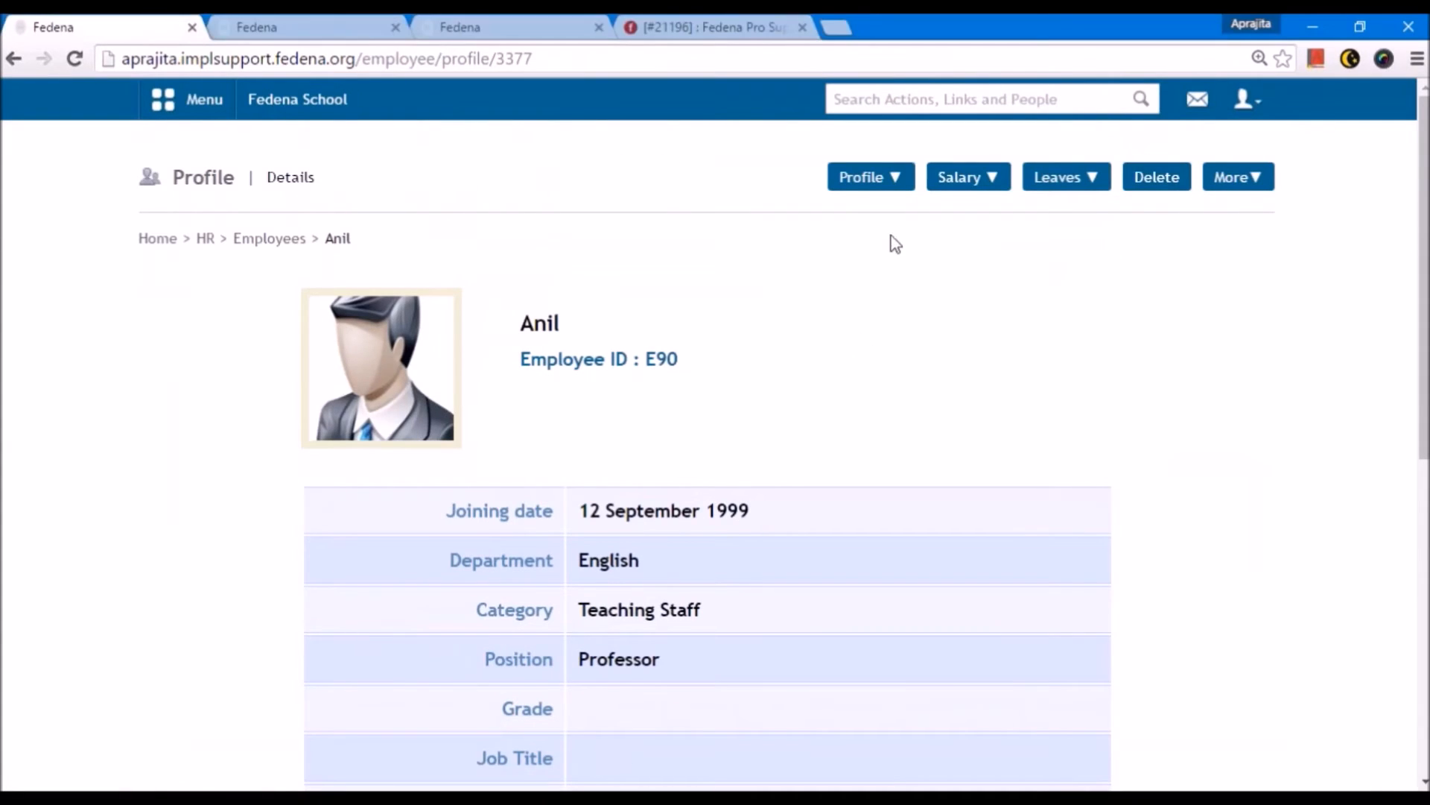
- Search employees by the employee number from CSV row 3
click(885, 97)
text(E91)
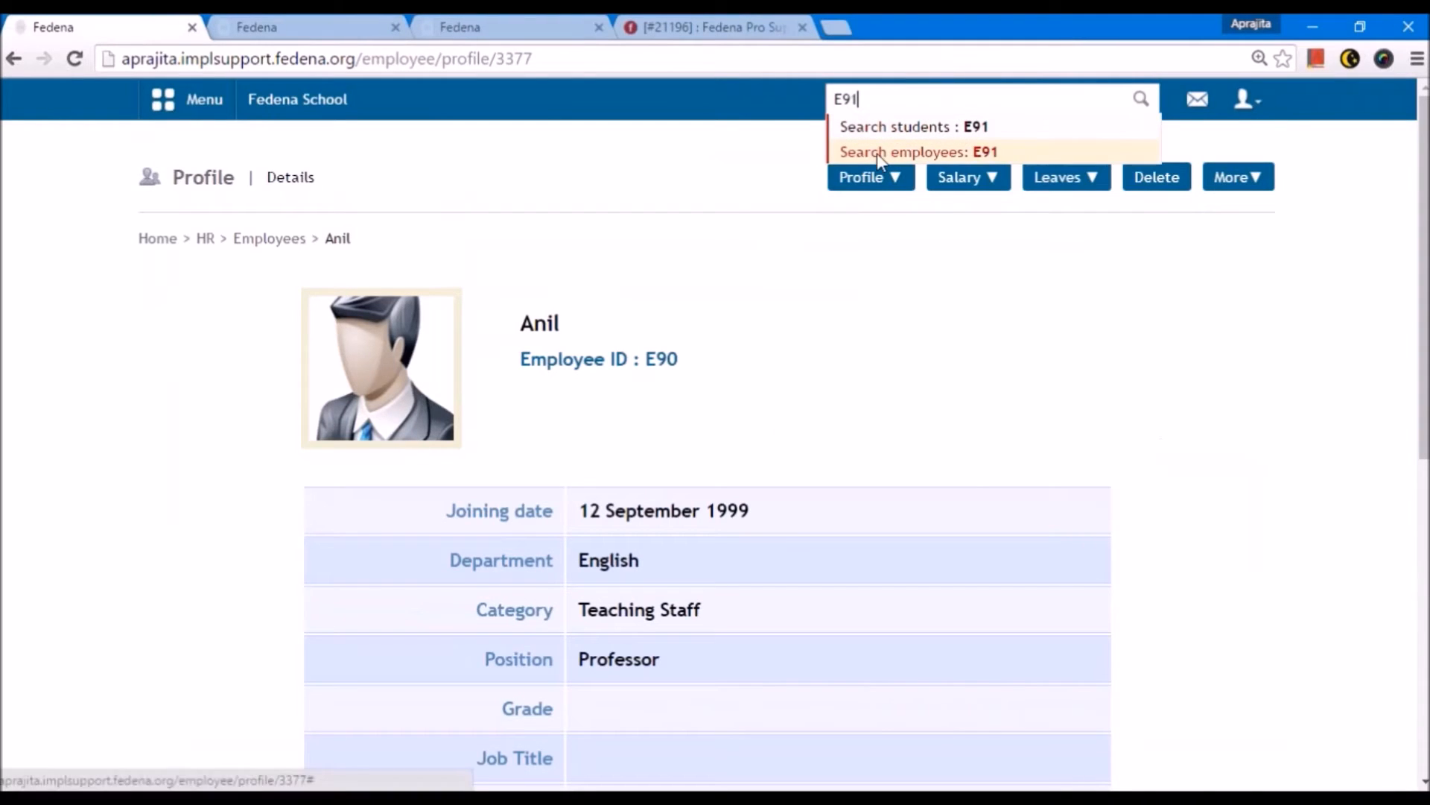
click(877, 152)
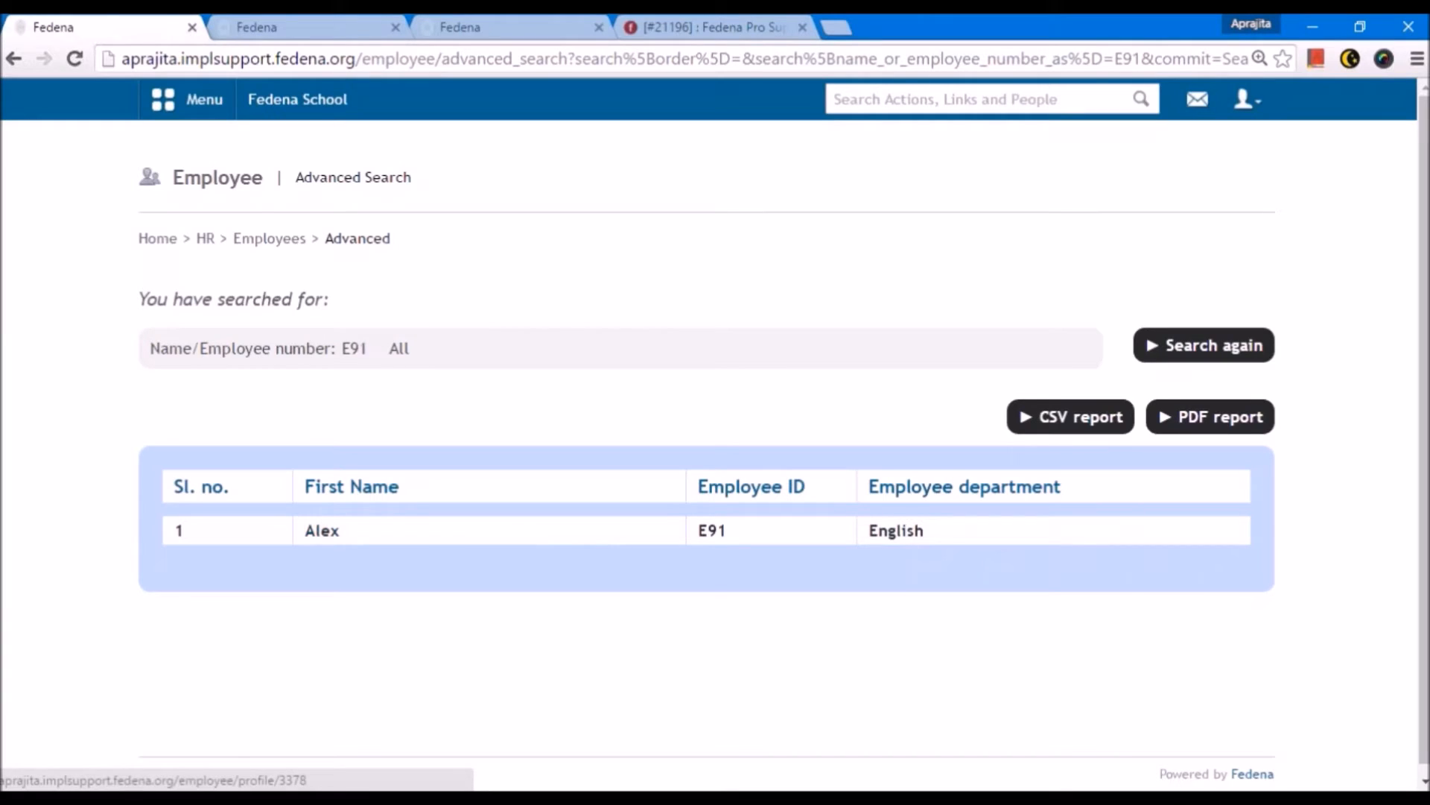
- Open Fedena's Custom Imports list, and review the employee number and Employee Department Name columns in the Excel CSV
click(179, 108)
click(560, 160)
click(257, 231)
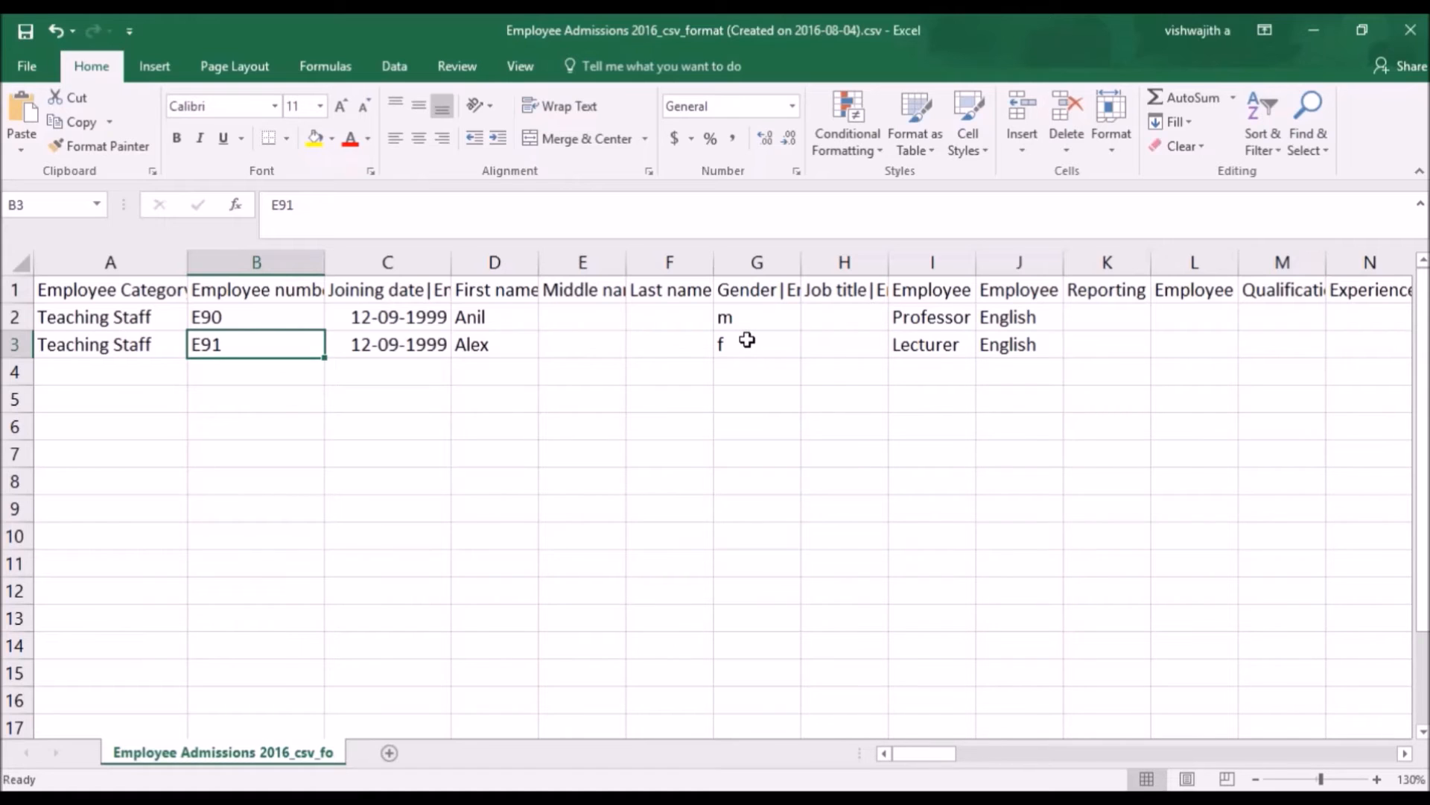
click(1030, 294)
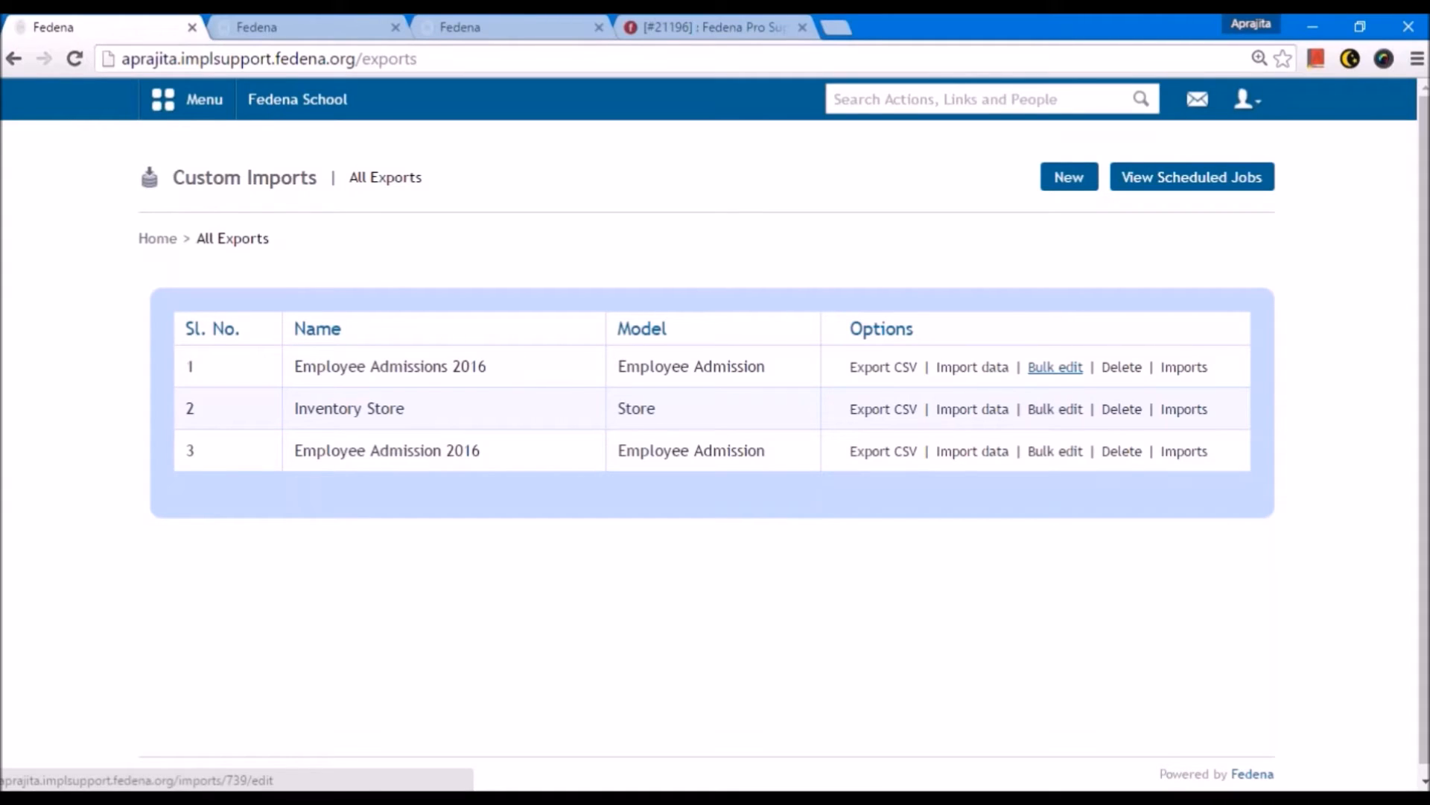
mouse_move(365, 797)
click(365, 723)
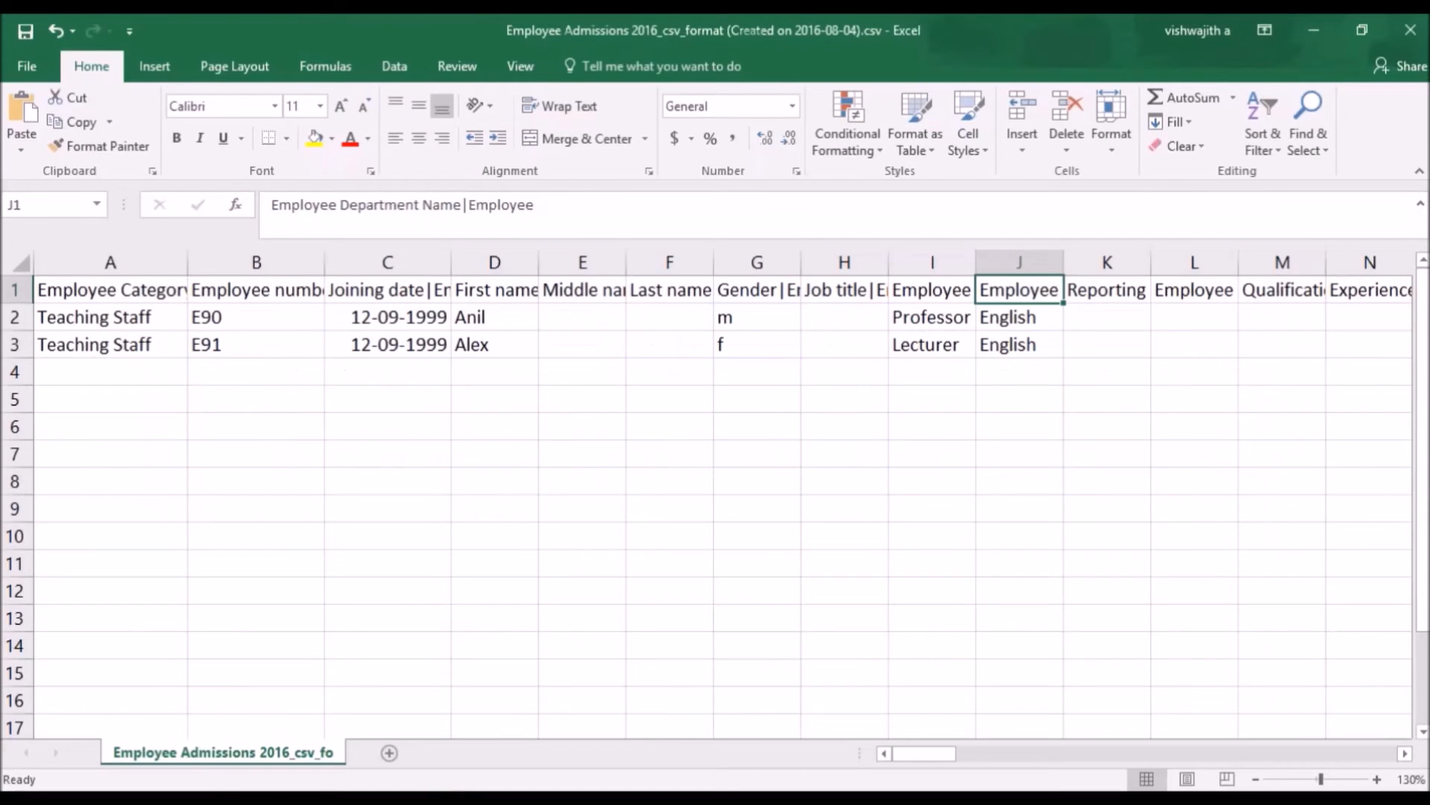
click(266, 313)
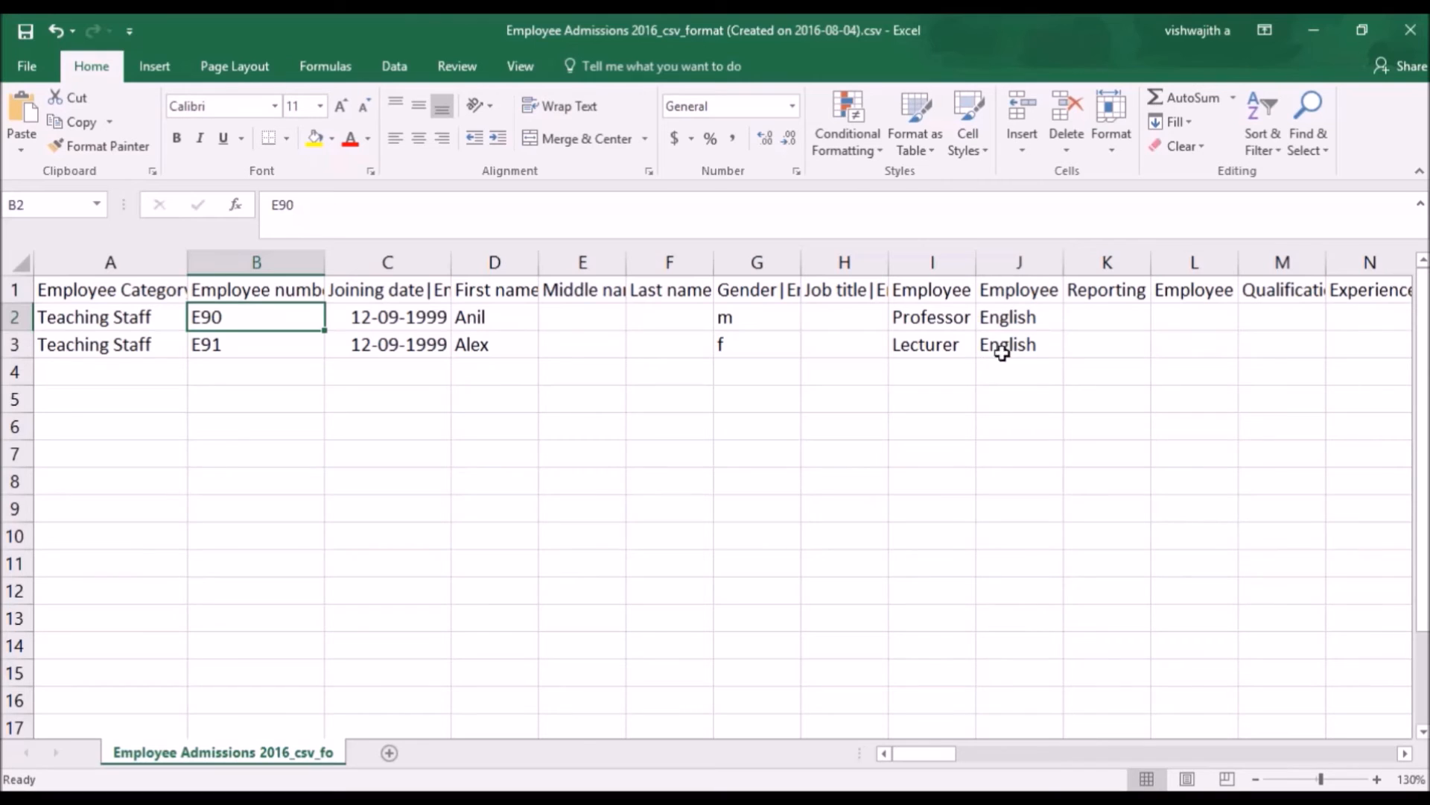
click(1011, 295)
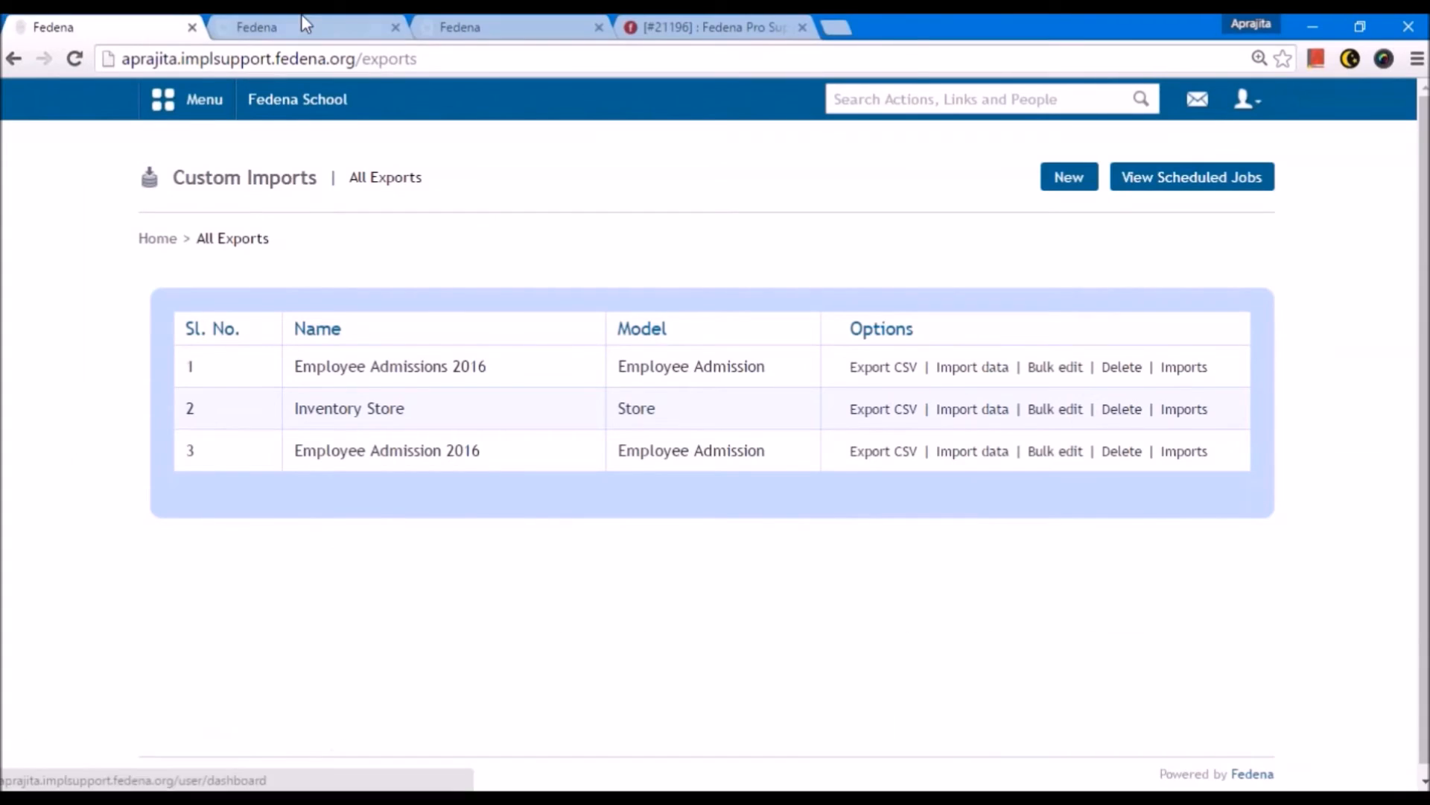
- Open Employee Department in Fedena's HR settings and copy the name of the Computer department
click(301, 22)
click(552, 24)
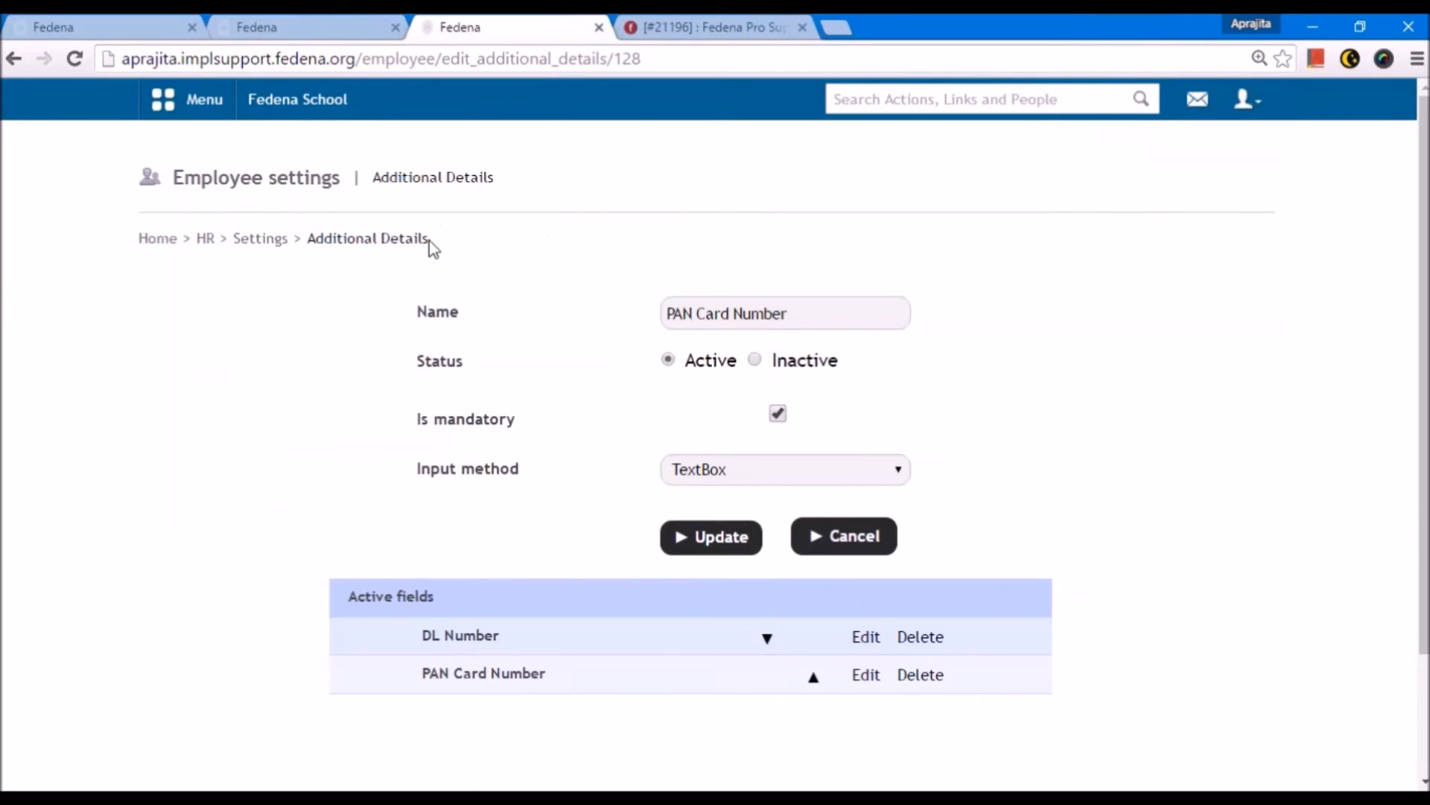
click(261, 238)
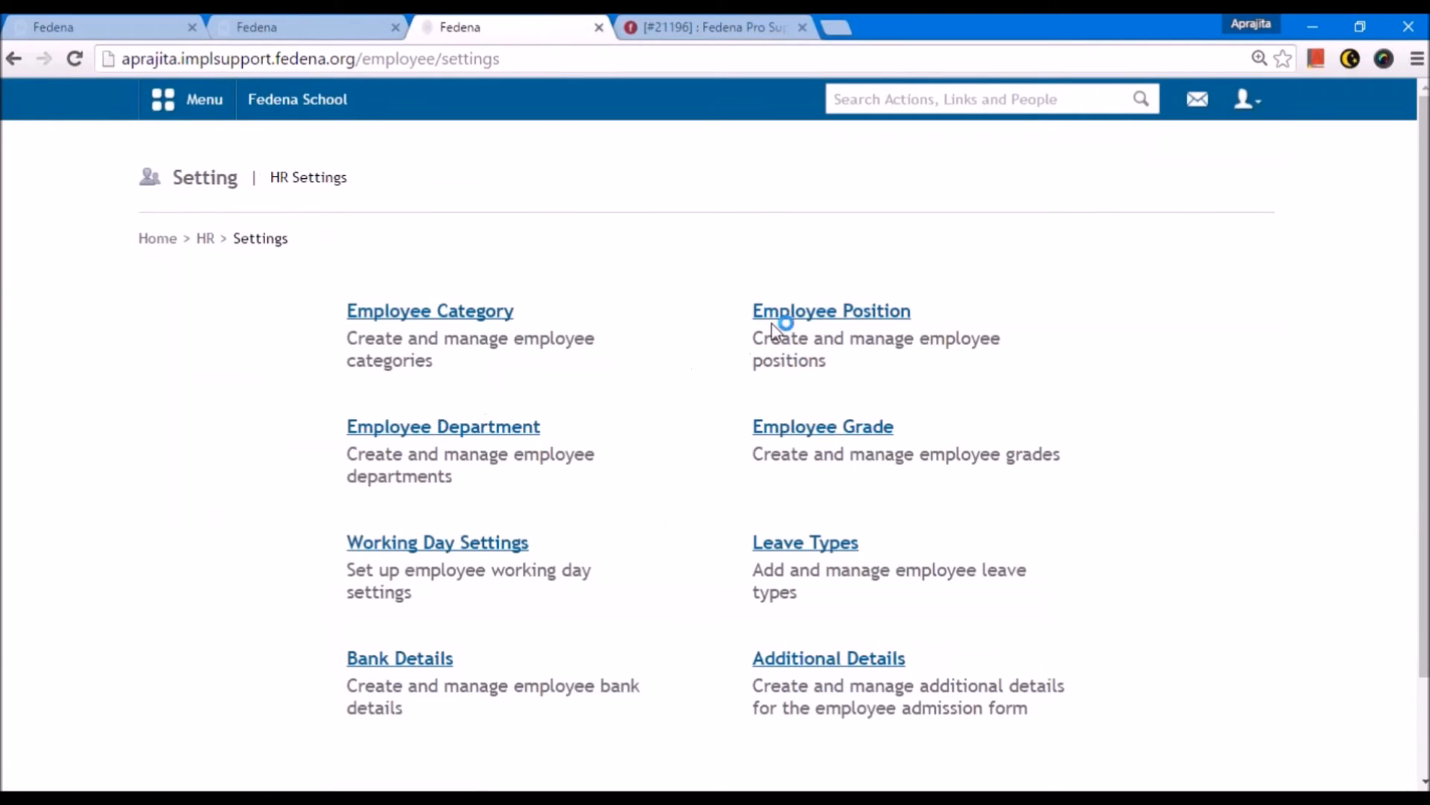
click(462, 427)
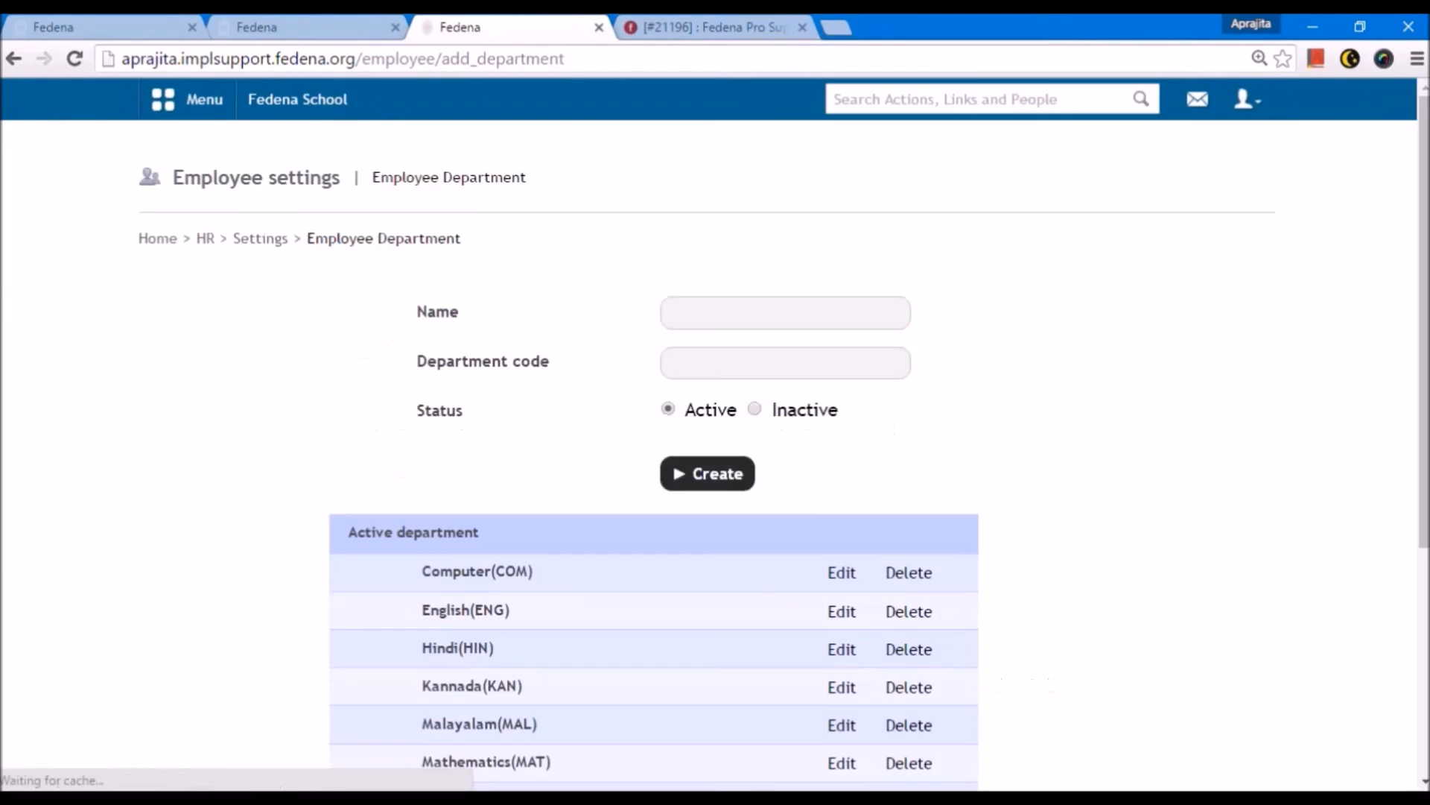
drag(490, 573, 423, 574)
key(ctrl+c)
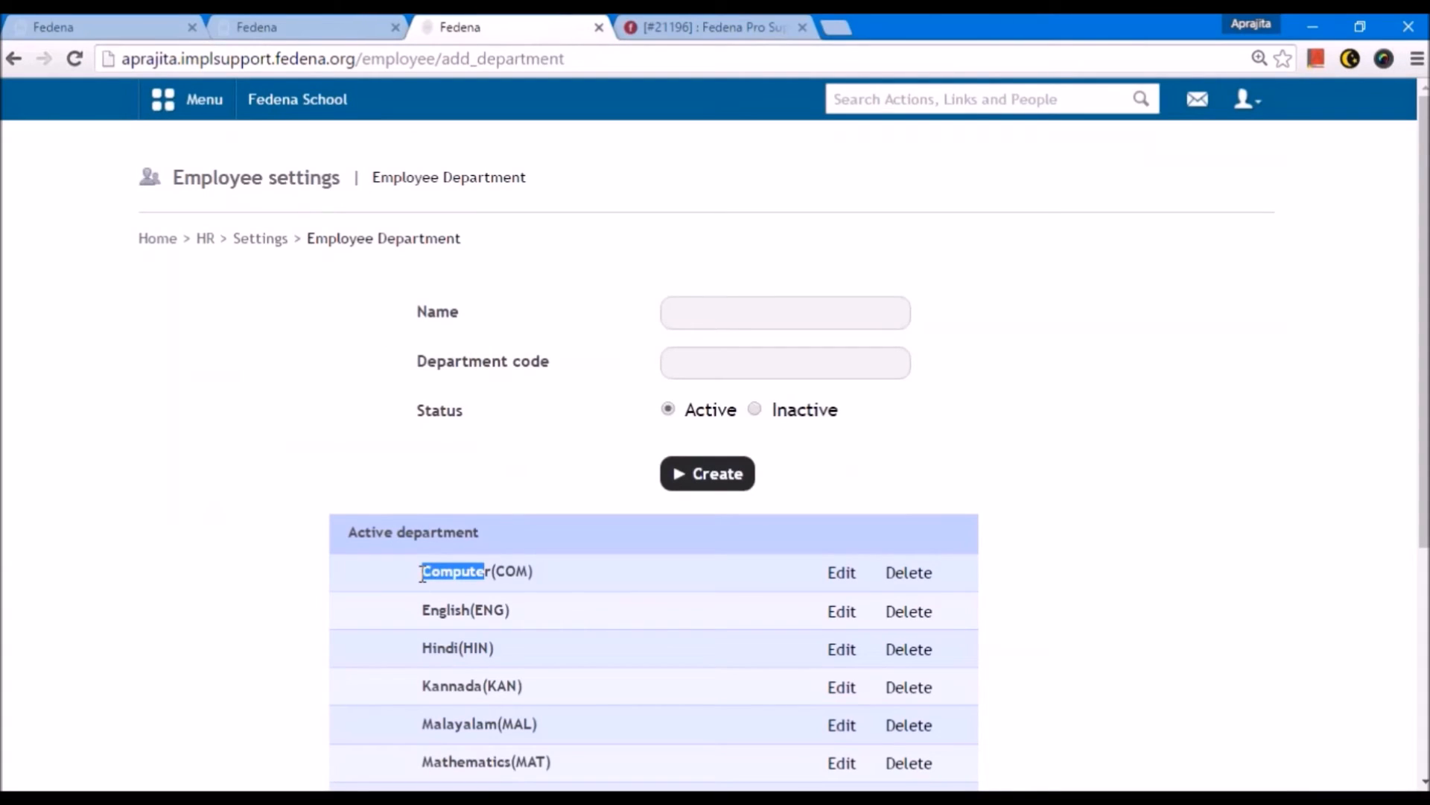
- Switch to the Excel CSV and set the employee department in cell J3 to Computer
mouse_move(365, 801)
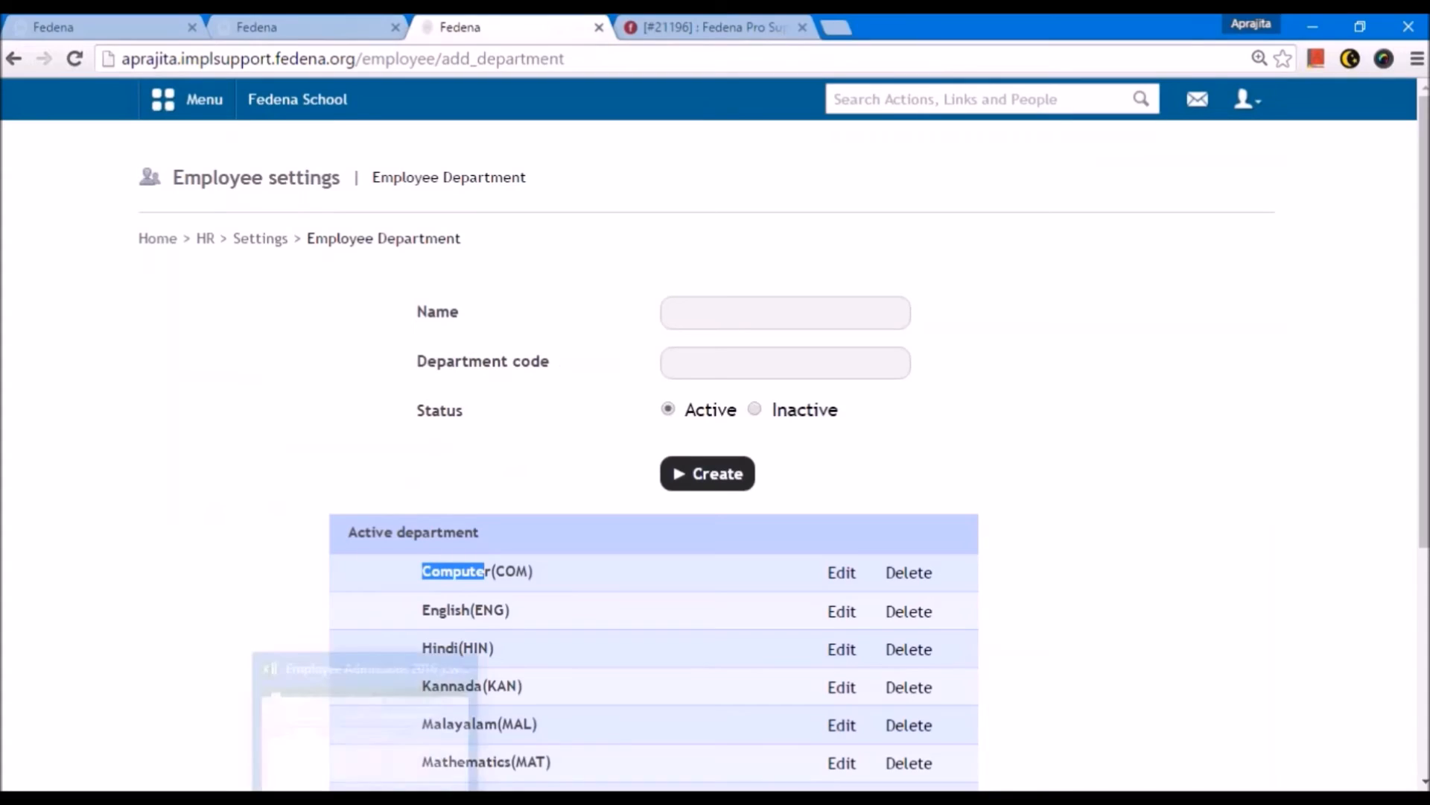
click(365, 715)
double_click(1009, 344)
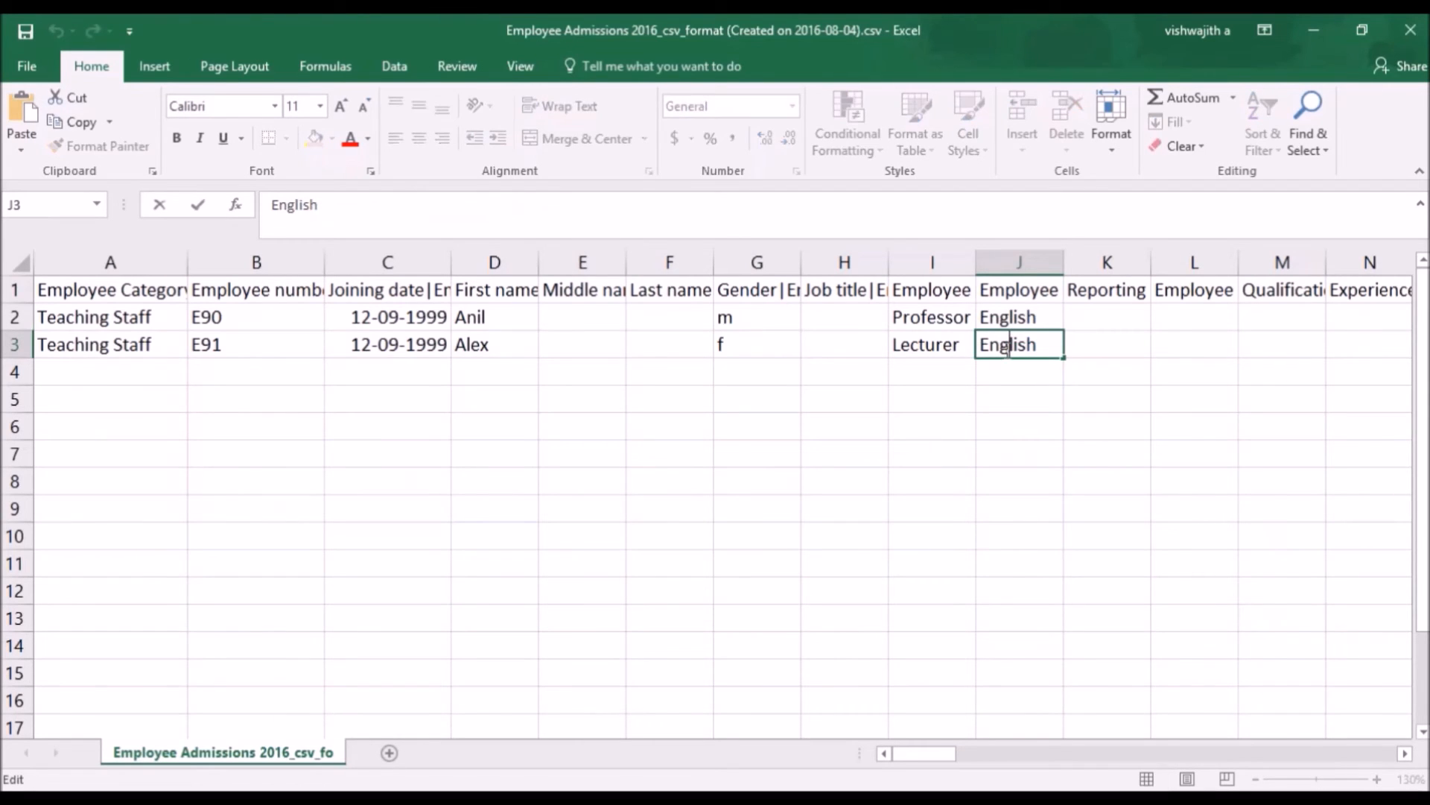
double_click(1009, 344)
key(ctrl+v)
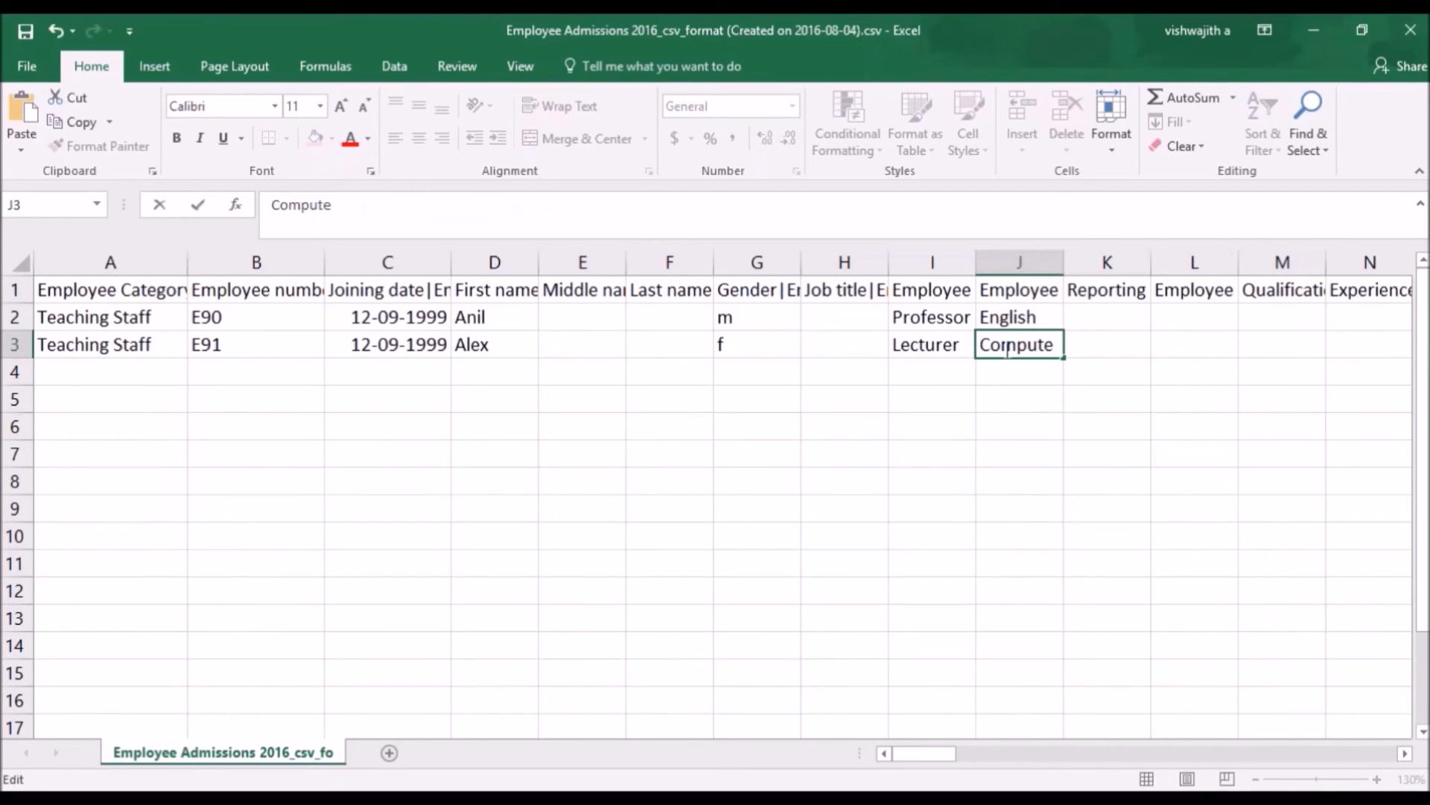
text(r)
key(Return)
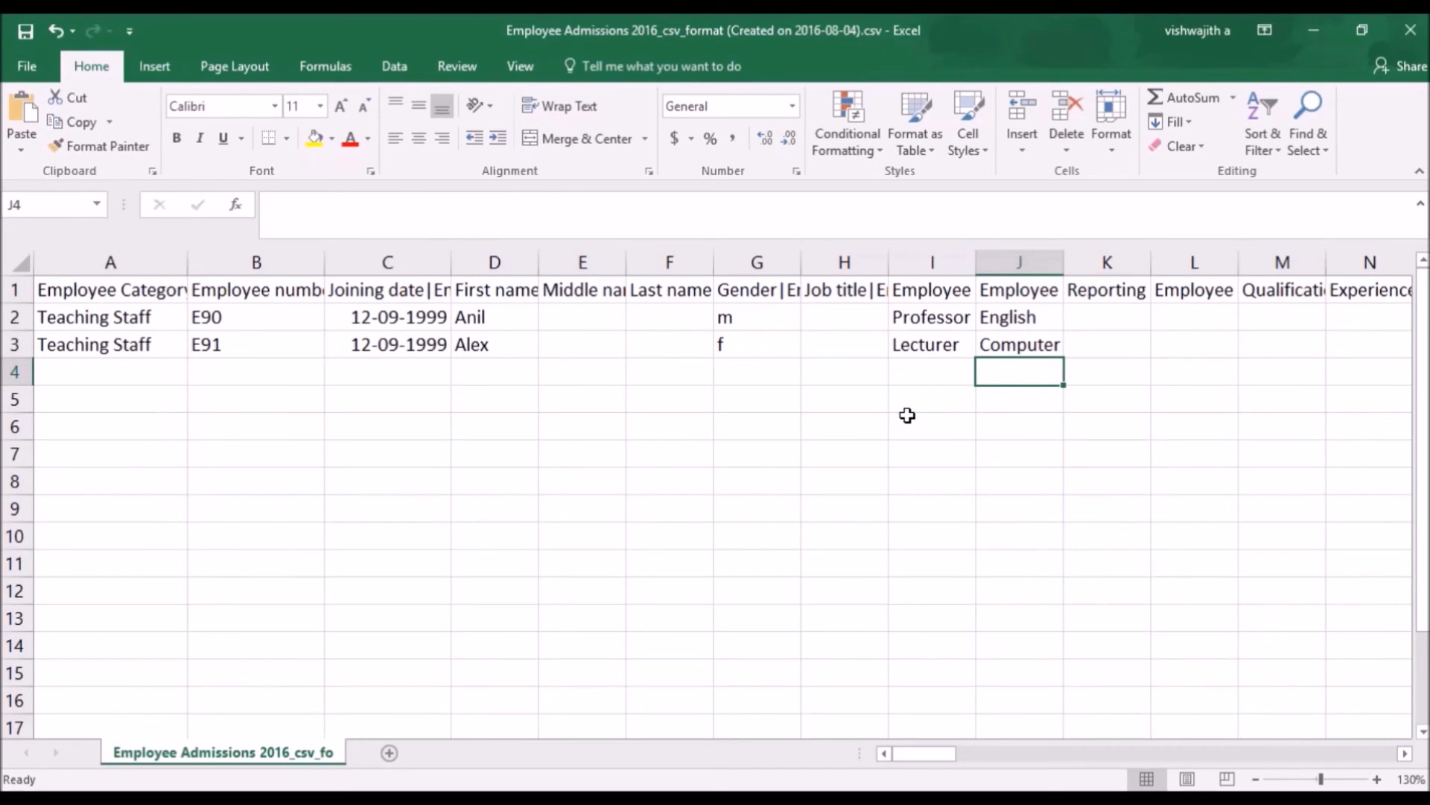
- Switch to Fedena's Custom Imports list and upload the edited CSV as a Bulk edit for Employee Admissions 2016
click(173, 797)
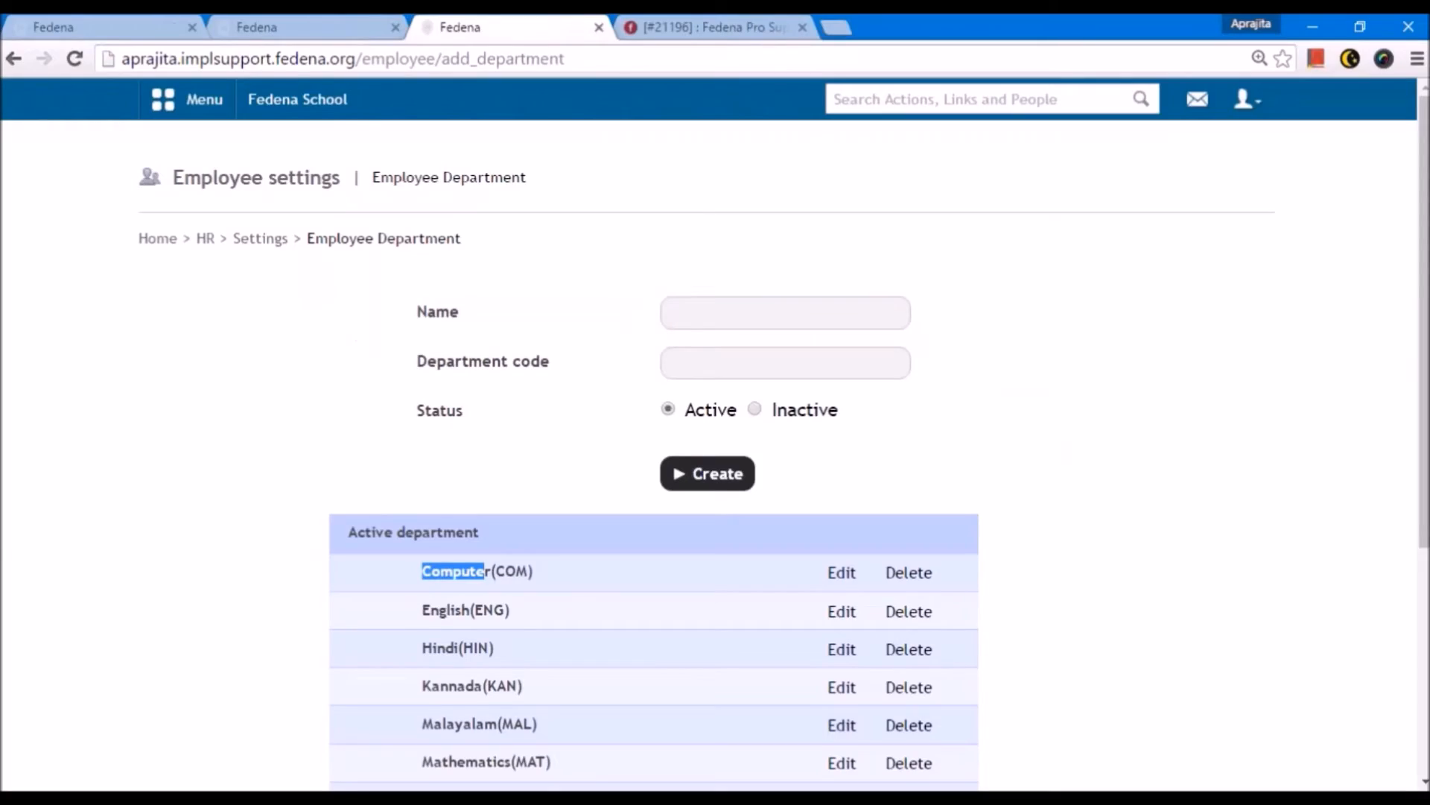
click(141, 15)
click(1055, 366)
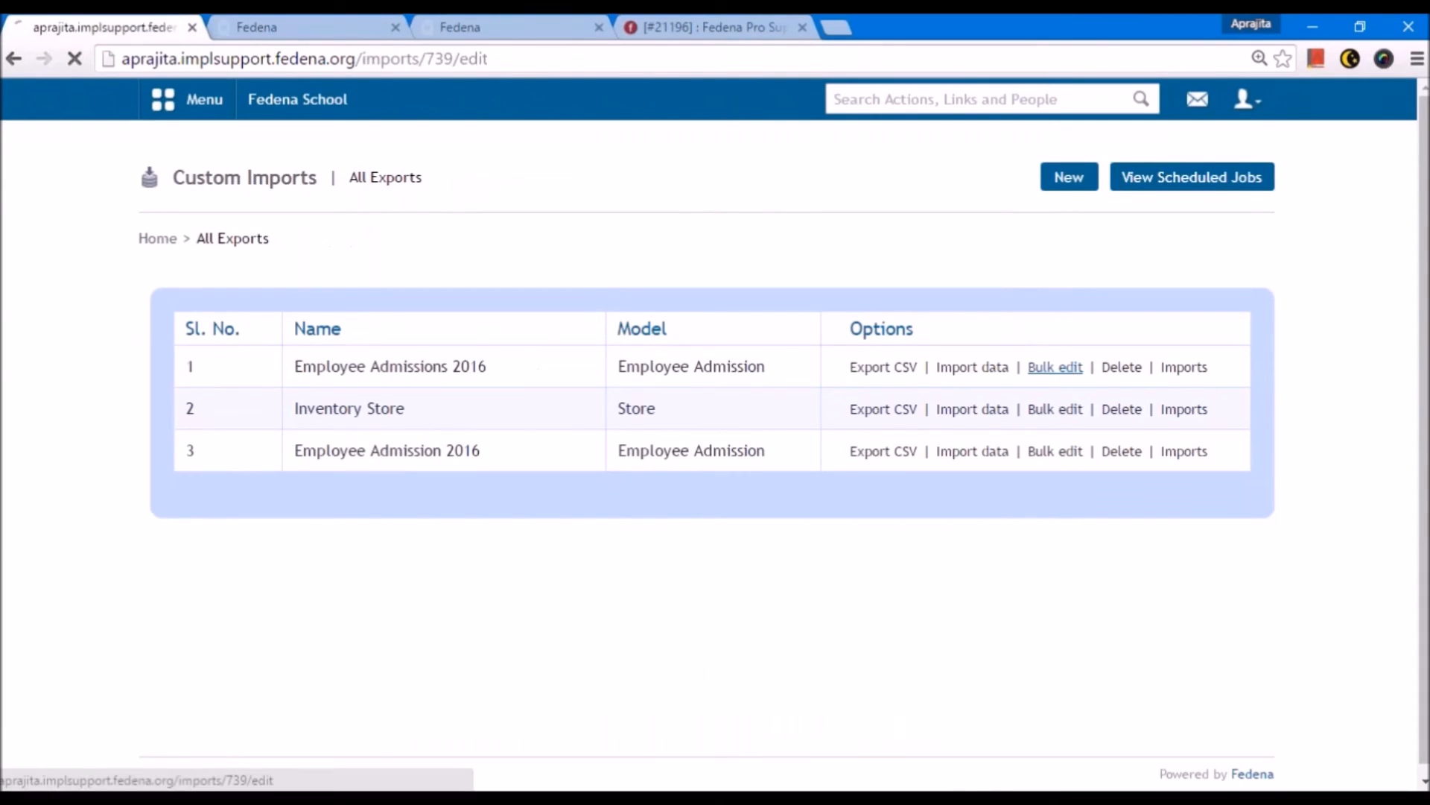
click(470, 317)
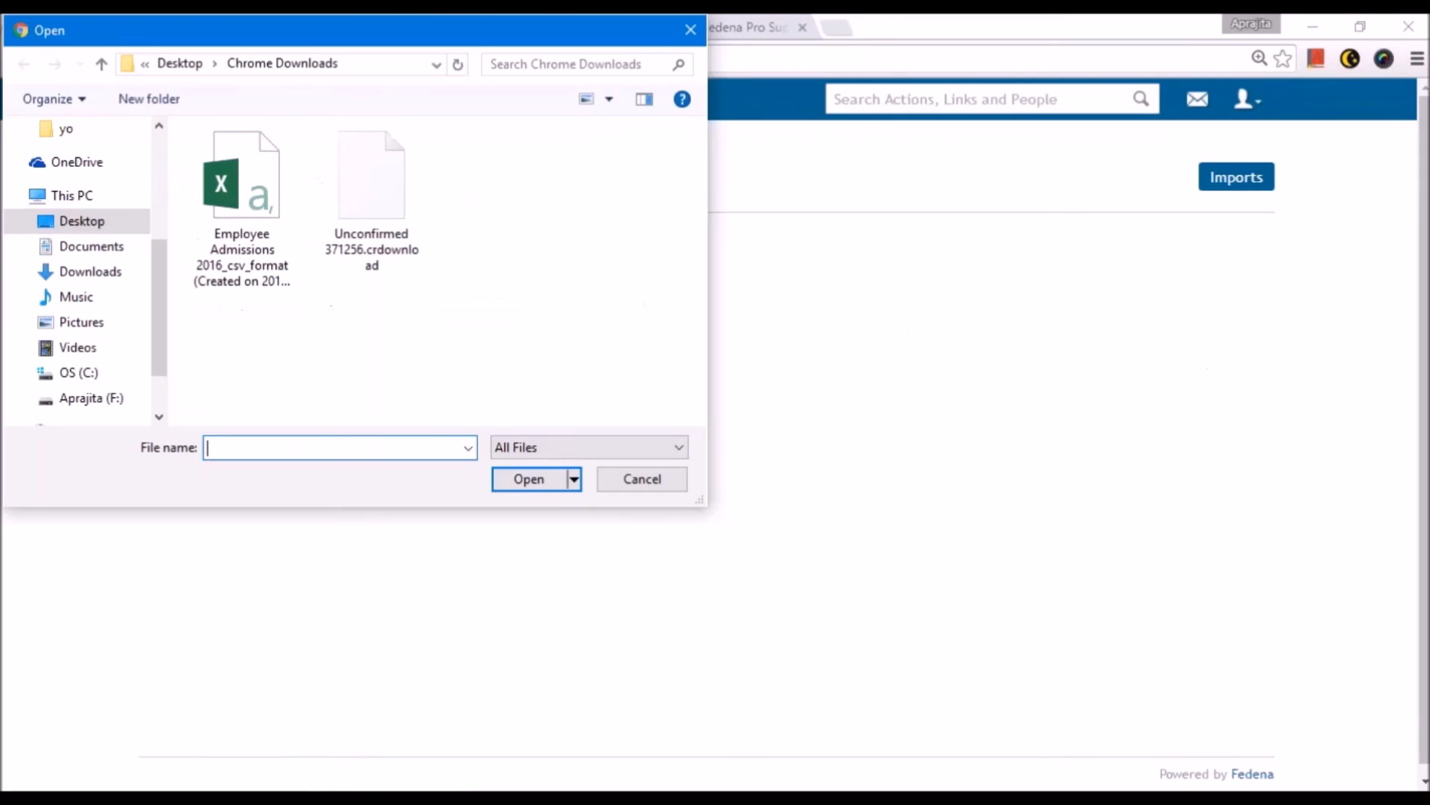
double_click(238, 189)
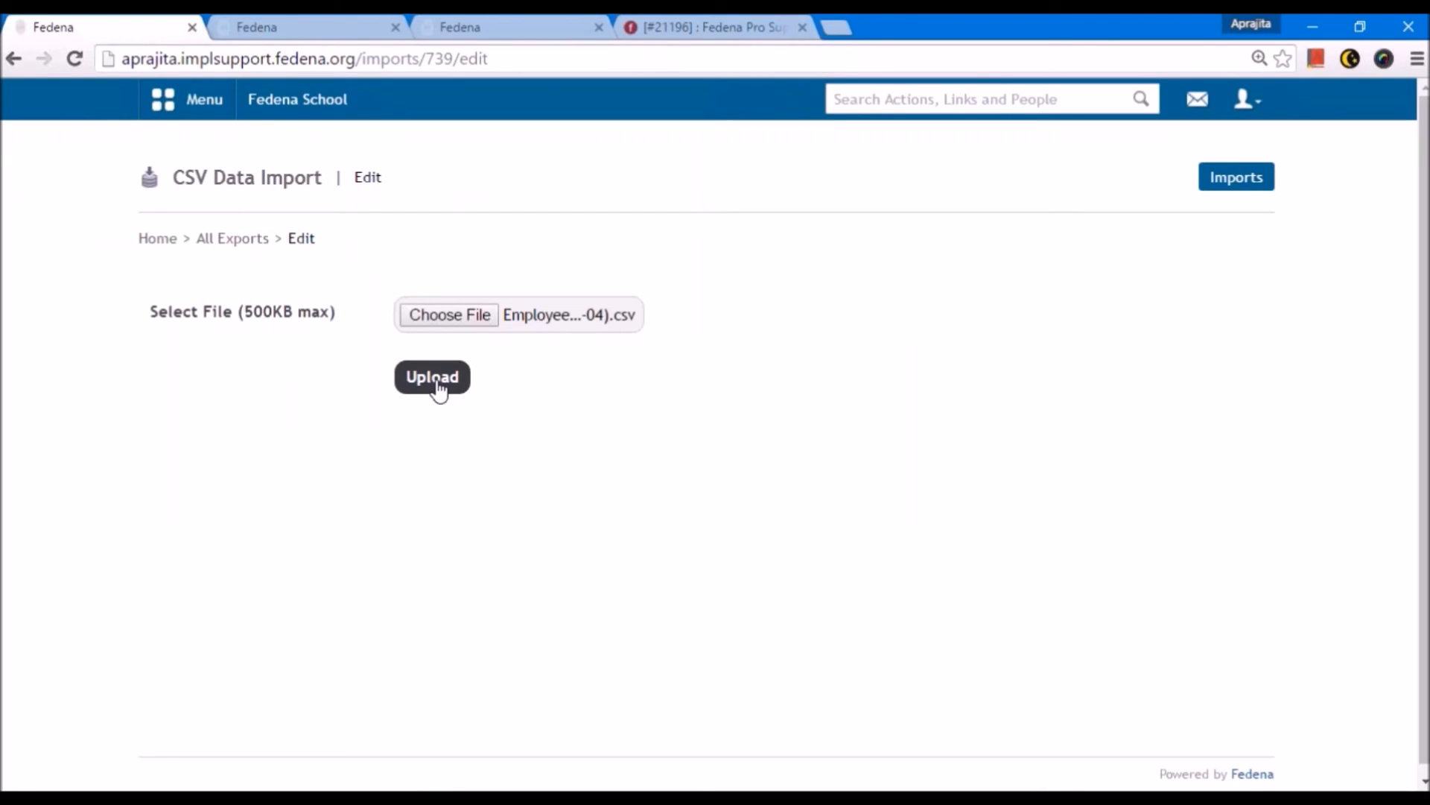
click(440, 389)
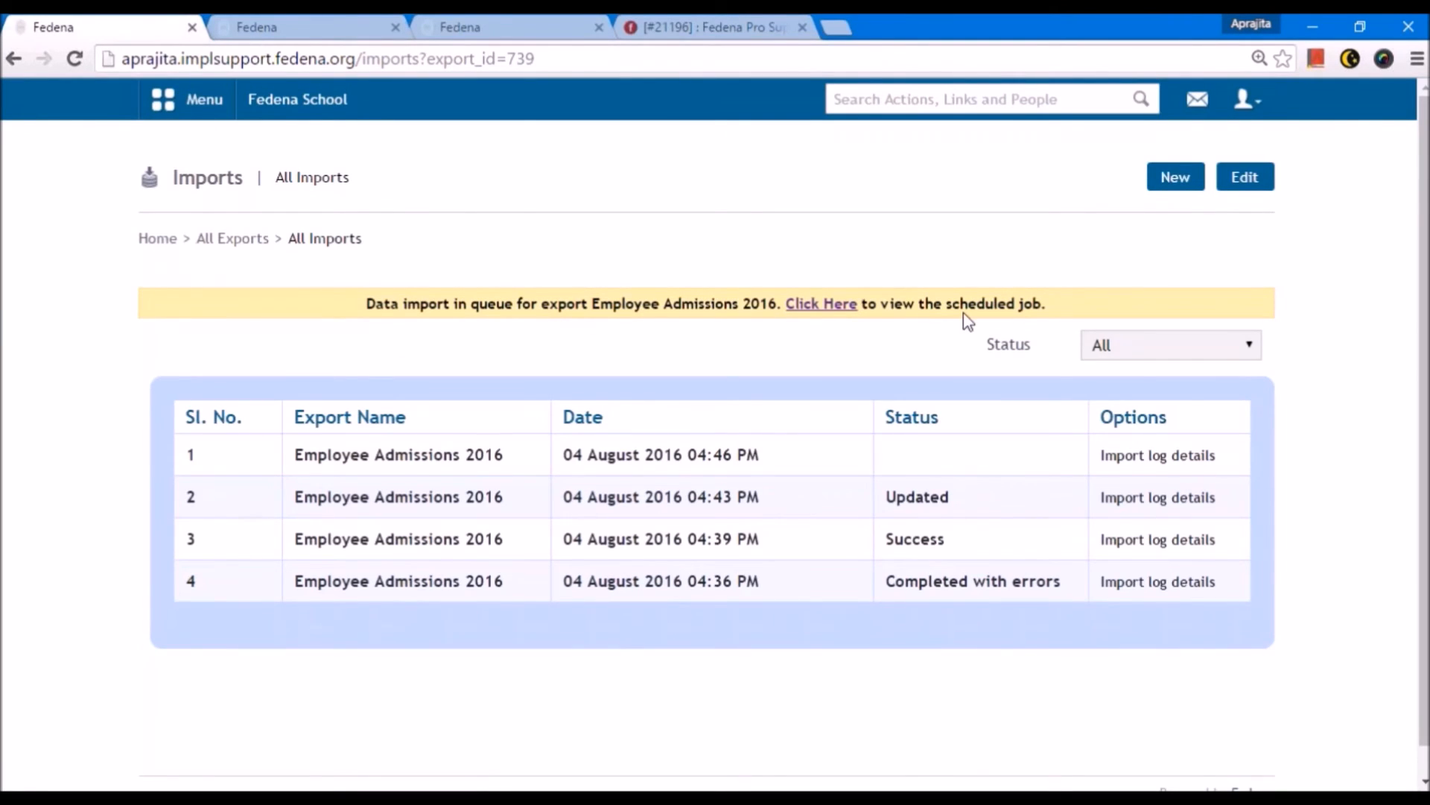
- Refresh the scheduled import job to check its progress, and open the Imports list for Employee Admissions 2016
click(848, 301)
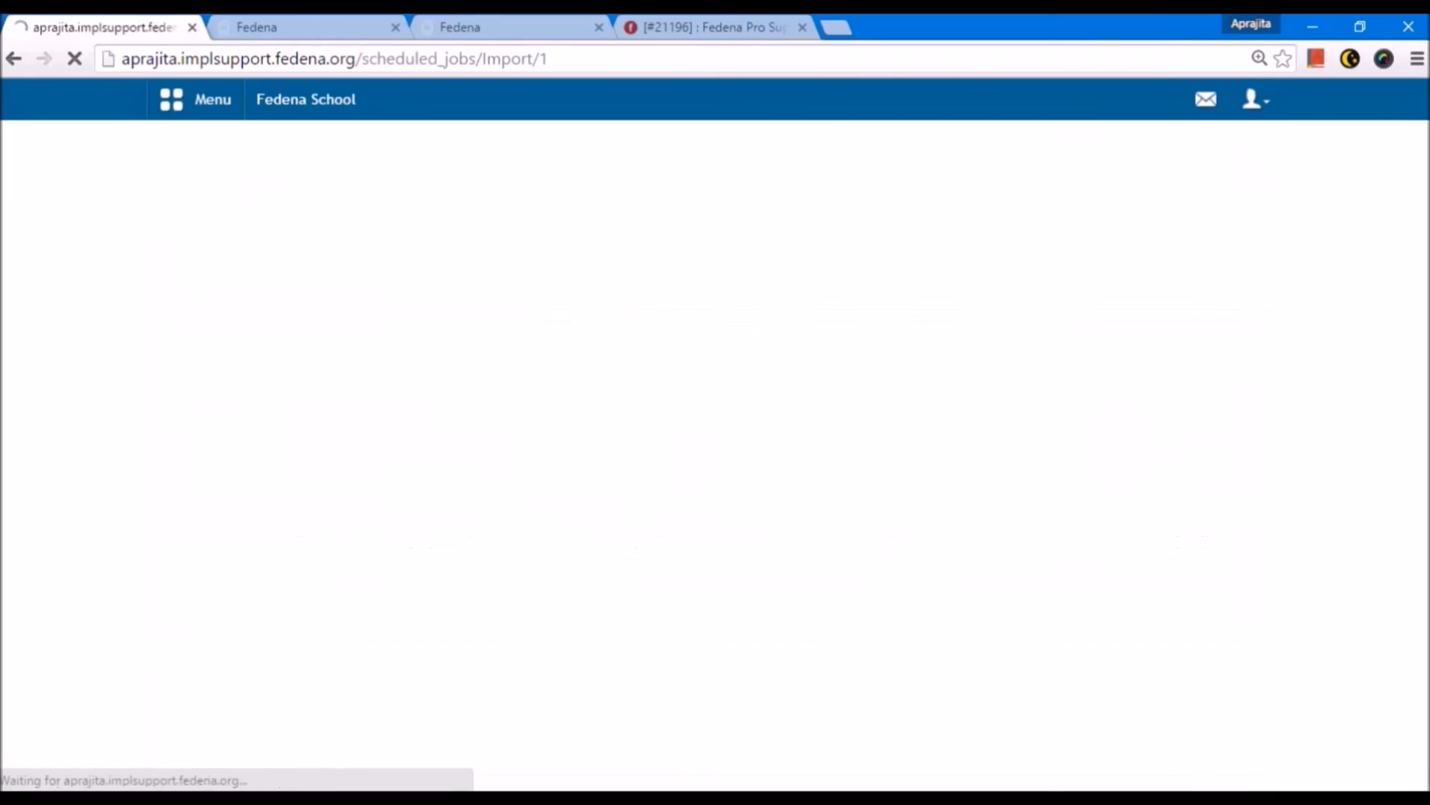
click(592, 59)
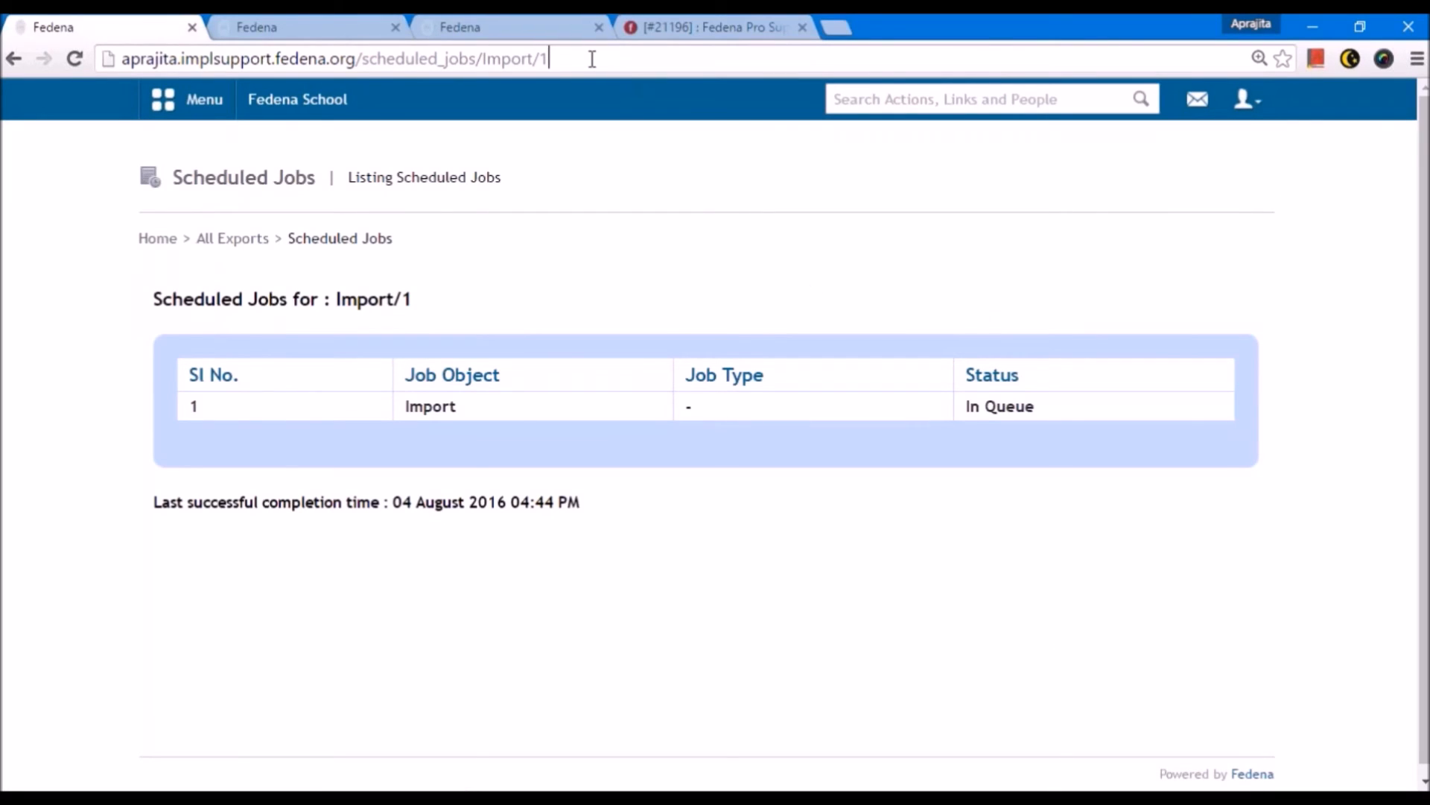
key(Return)
click(592, 59)
key(Return)
click(592, 59)
key(Return)
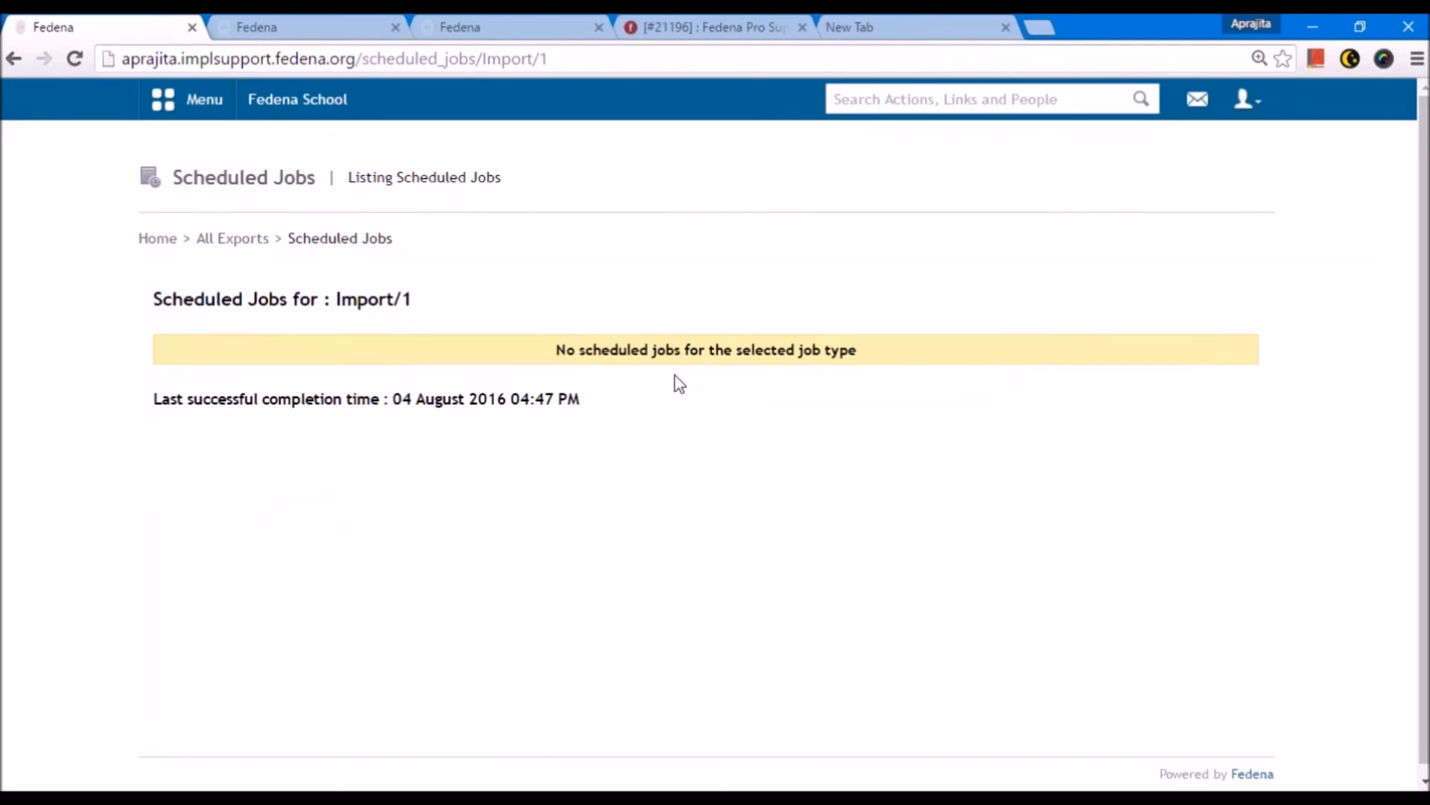
click(235, 240)
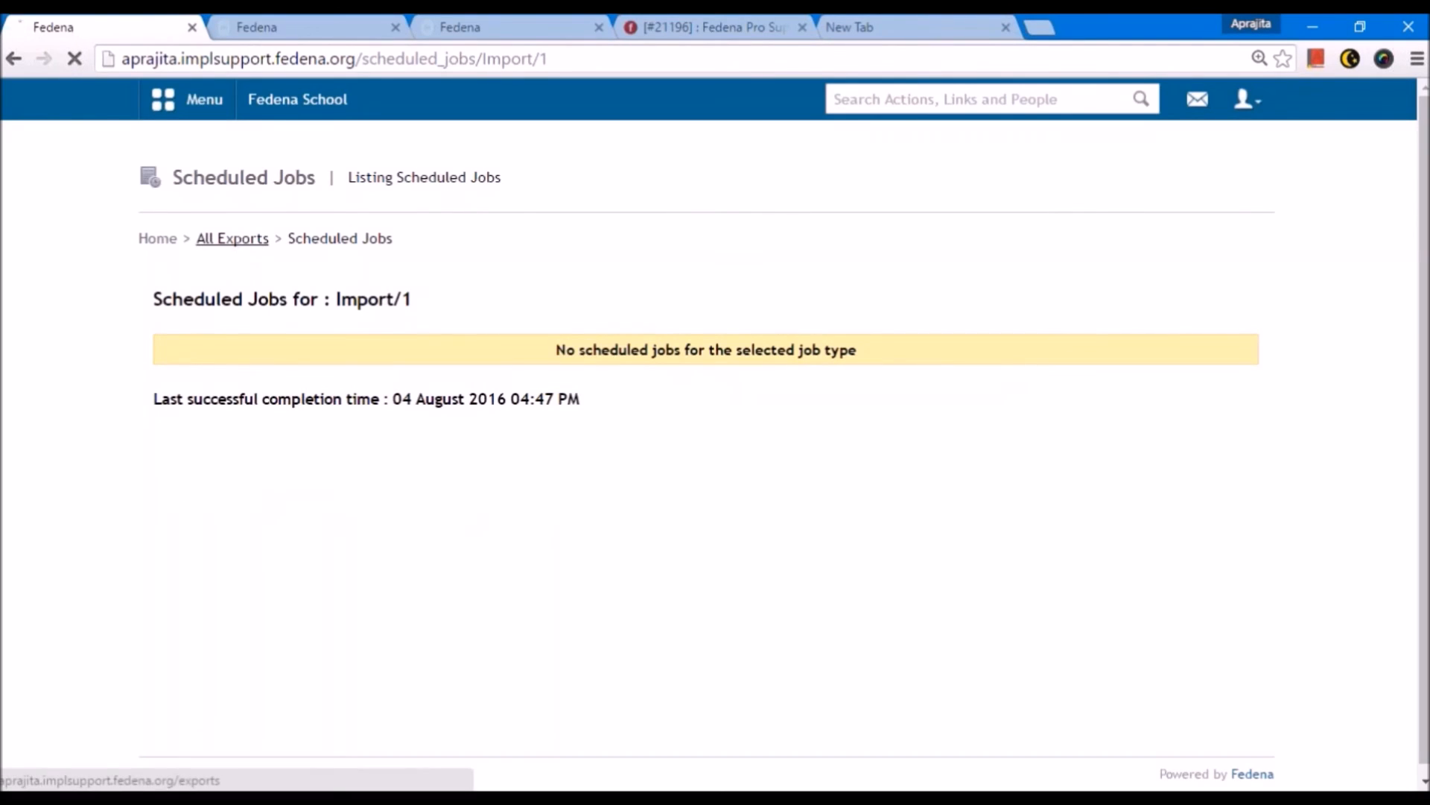
click(1184, 368)
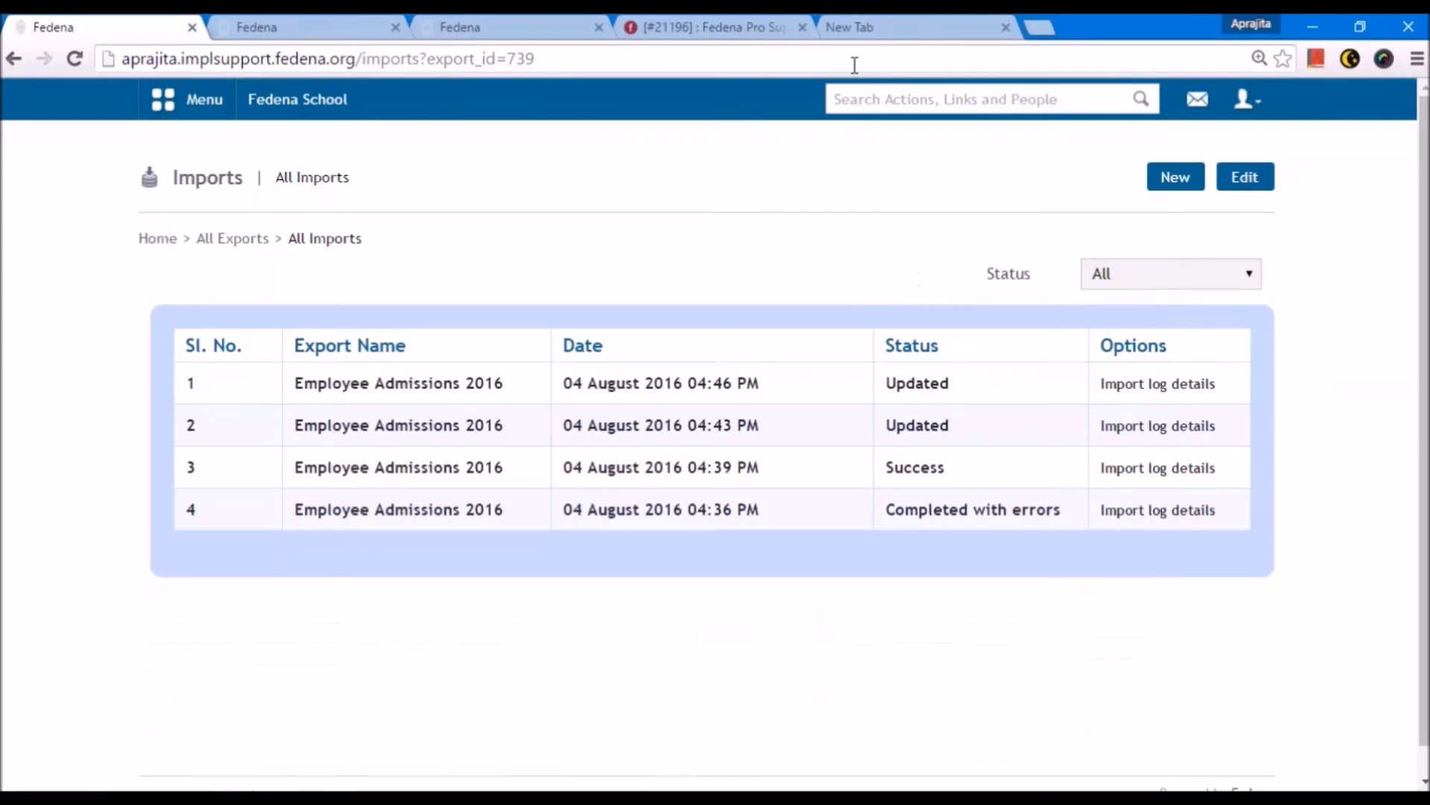
- Search employees by the edited employee's ID, open the matching profile and check its Department entry
click(853, 108)
text(E91)
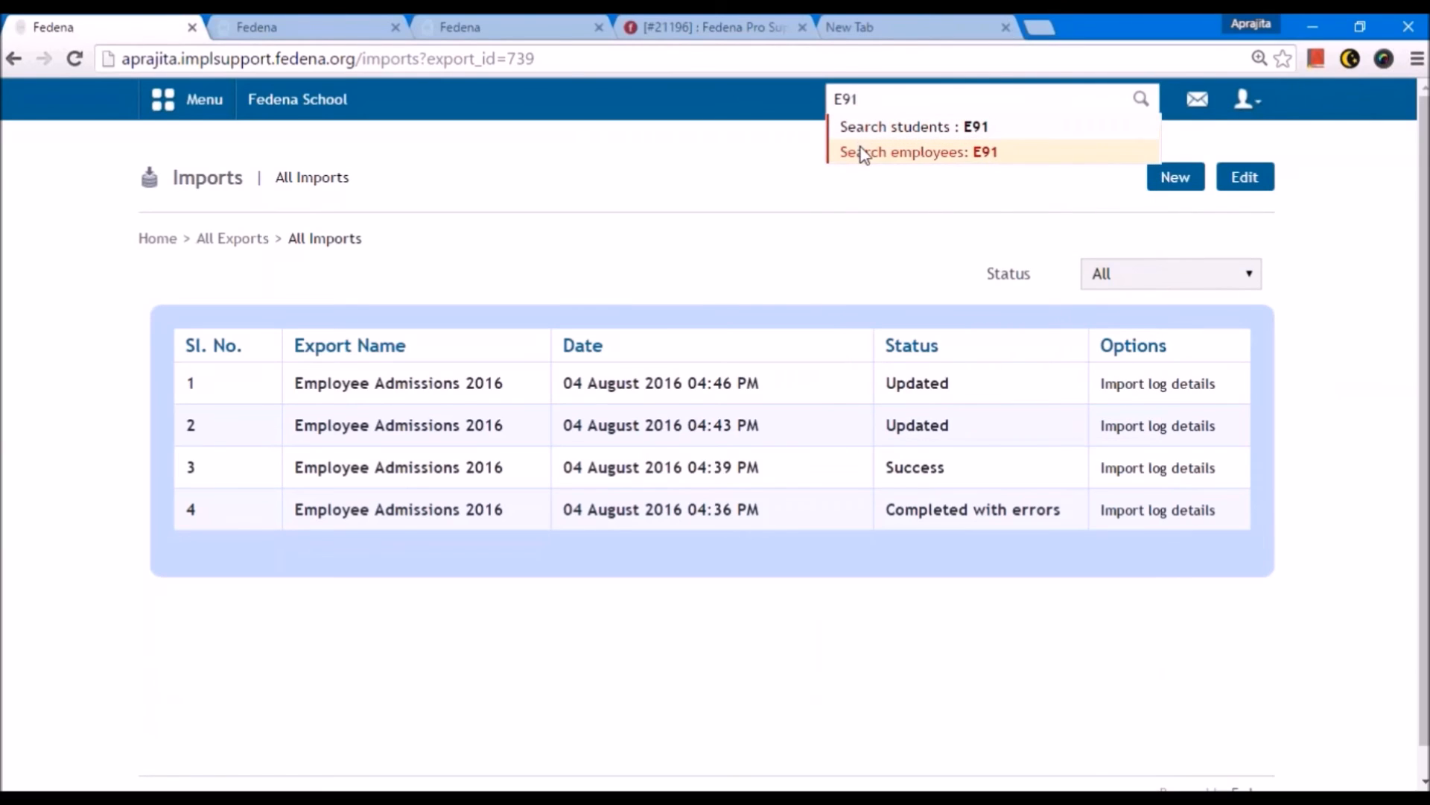
click(859, 151)
click(322, 531)
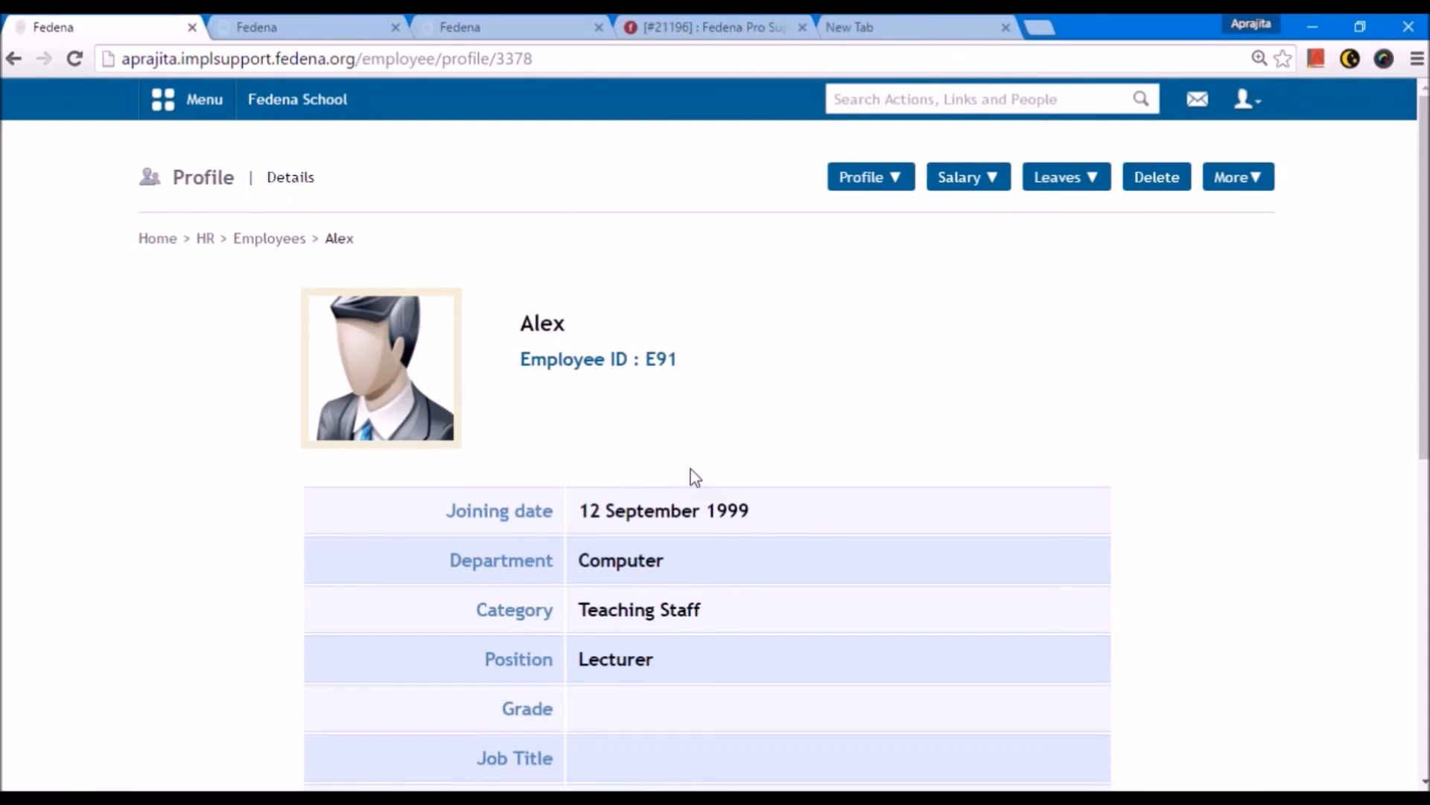
scroll(695, 477, down, 8)
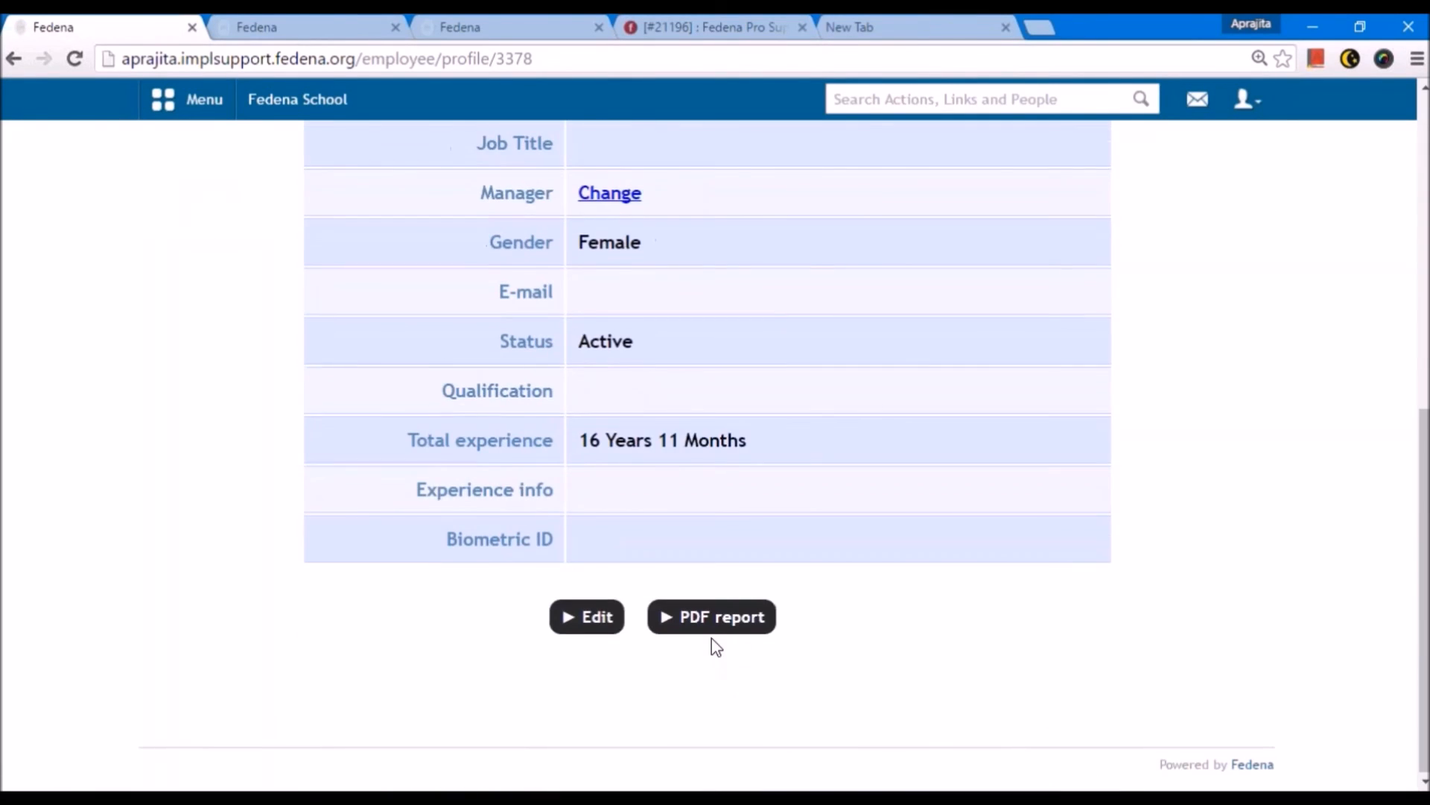
scroll(714, 642, up, 2)
scroll(713, 641, up, 3)
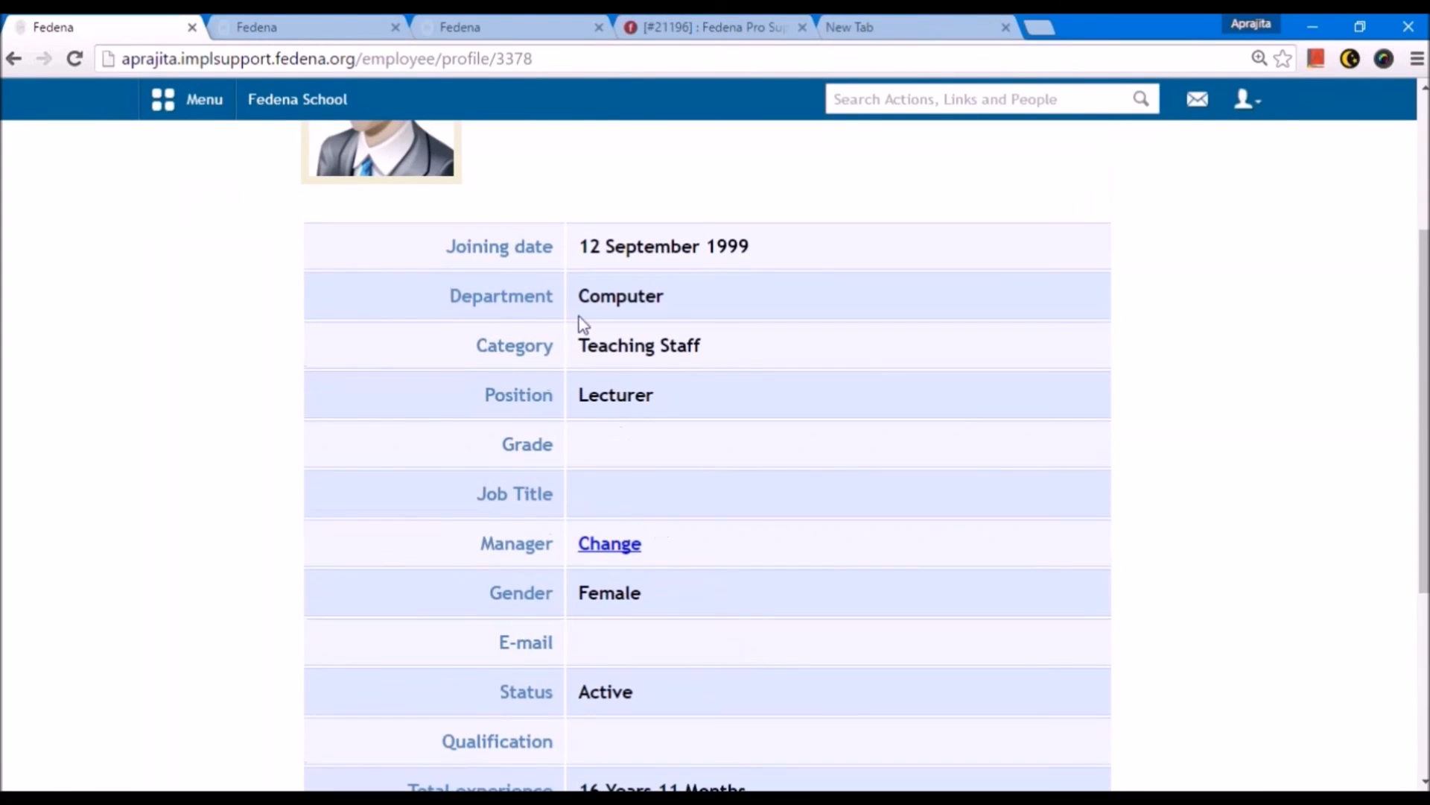
drag(578, 298, 666, 292)
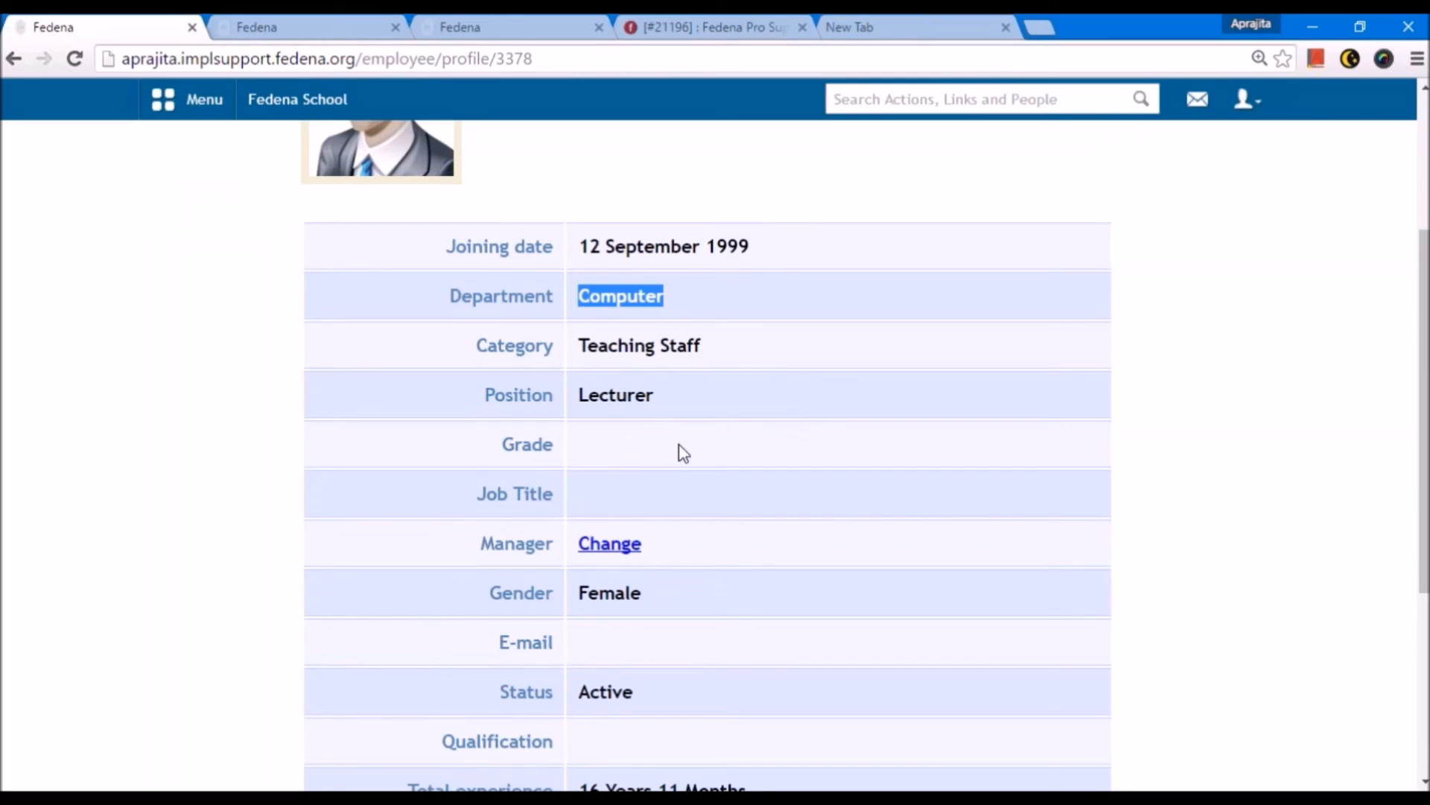
- Switch to the Employee Department page and open Custom Imports from there
click(300, 19)
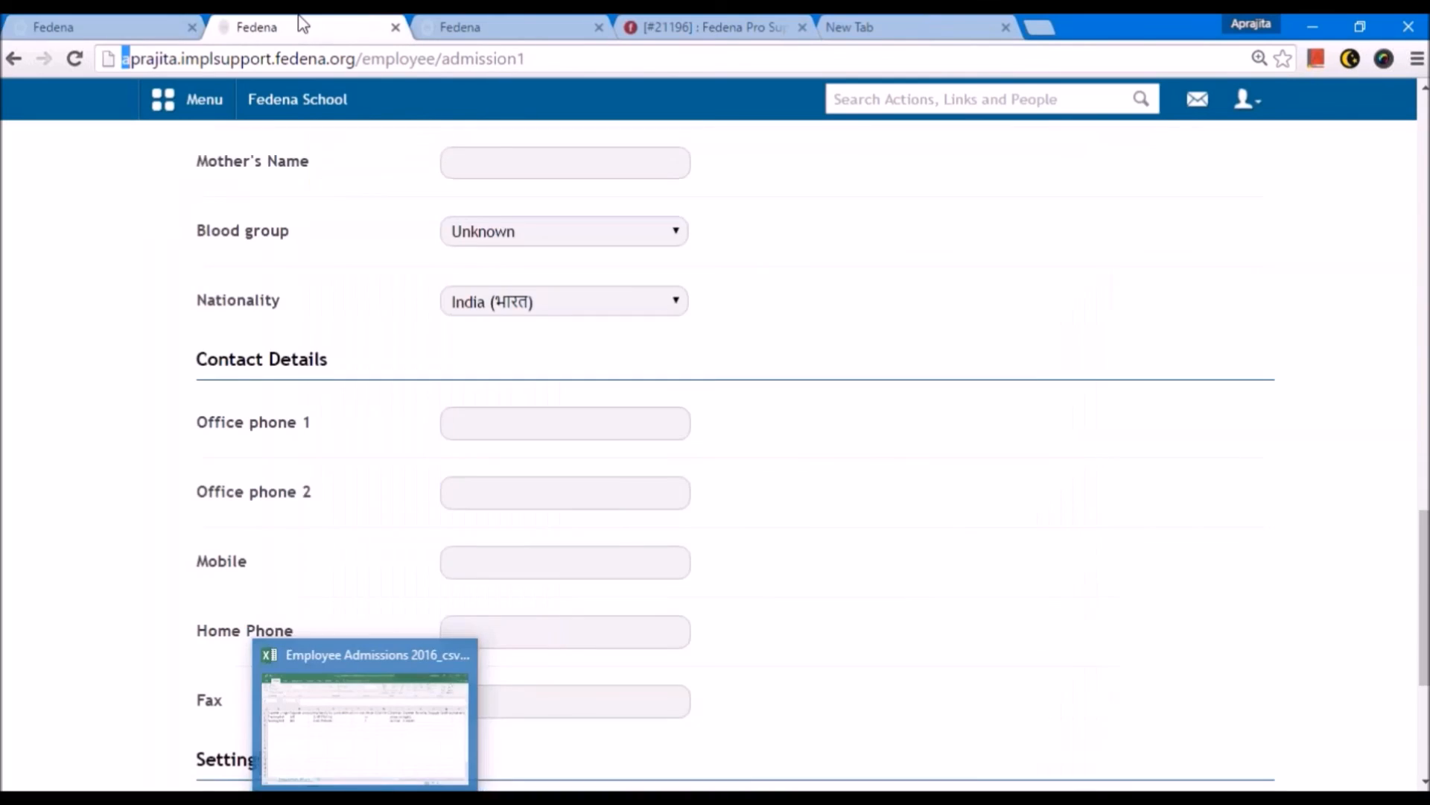
click(481, 26)
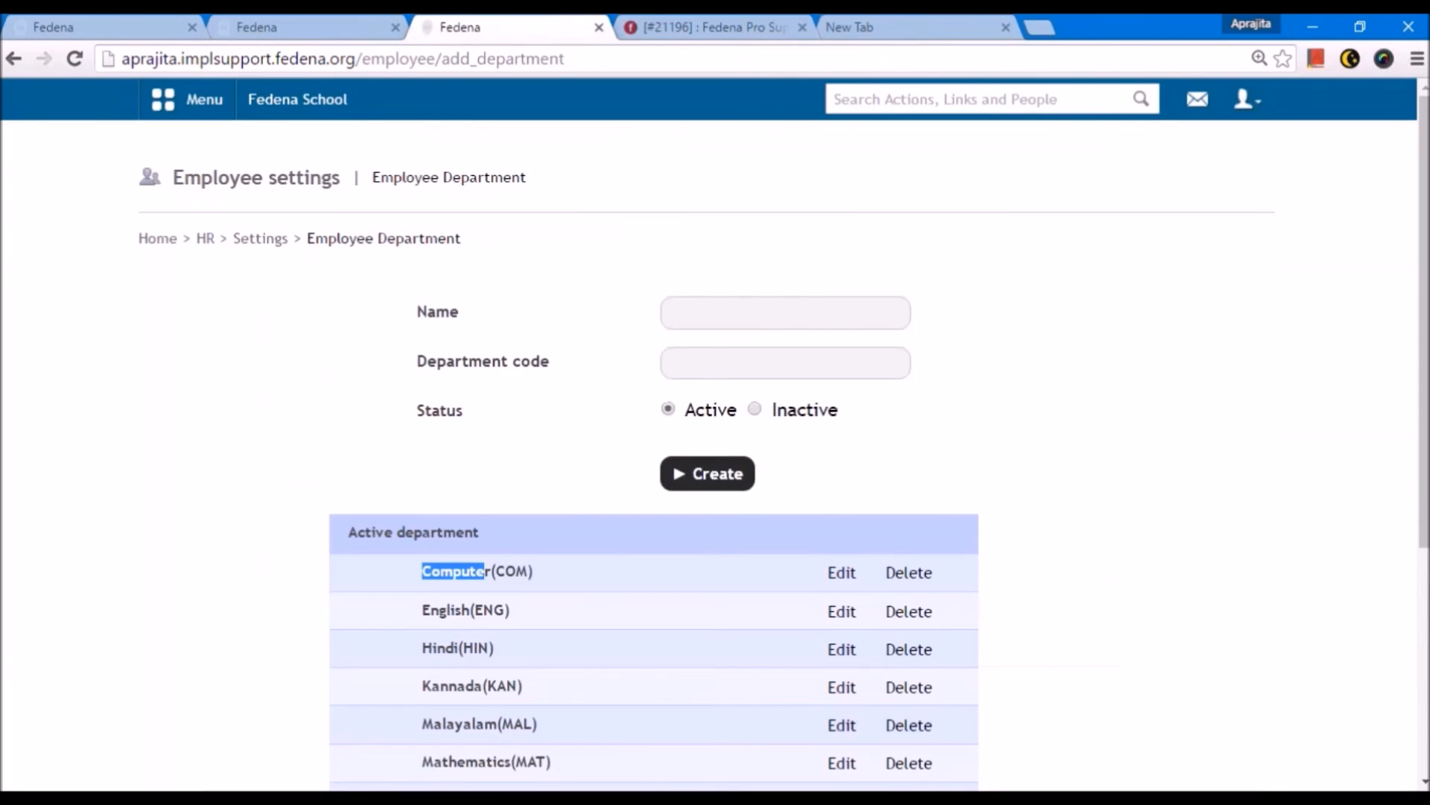
click(188, 99)
click(720, 155)
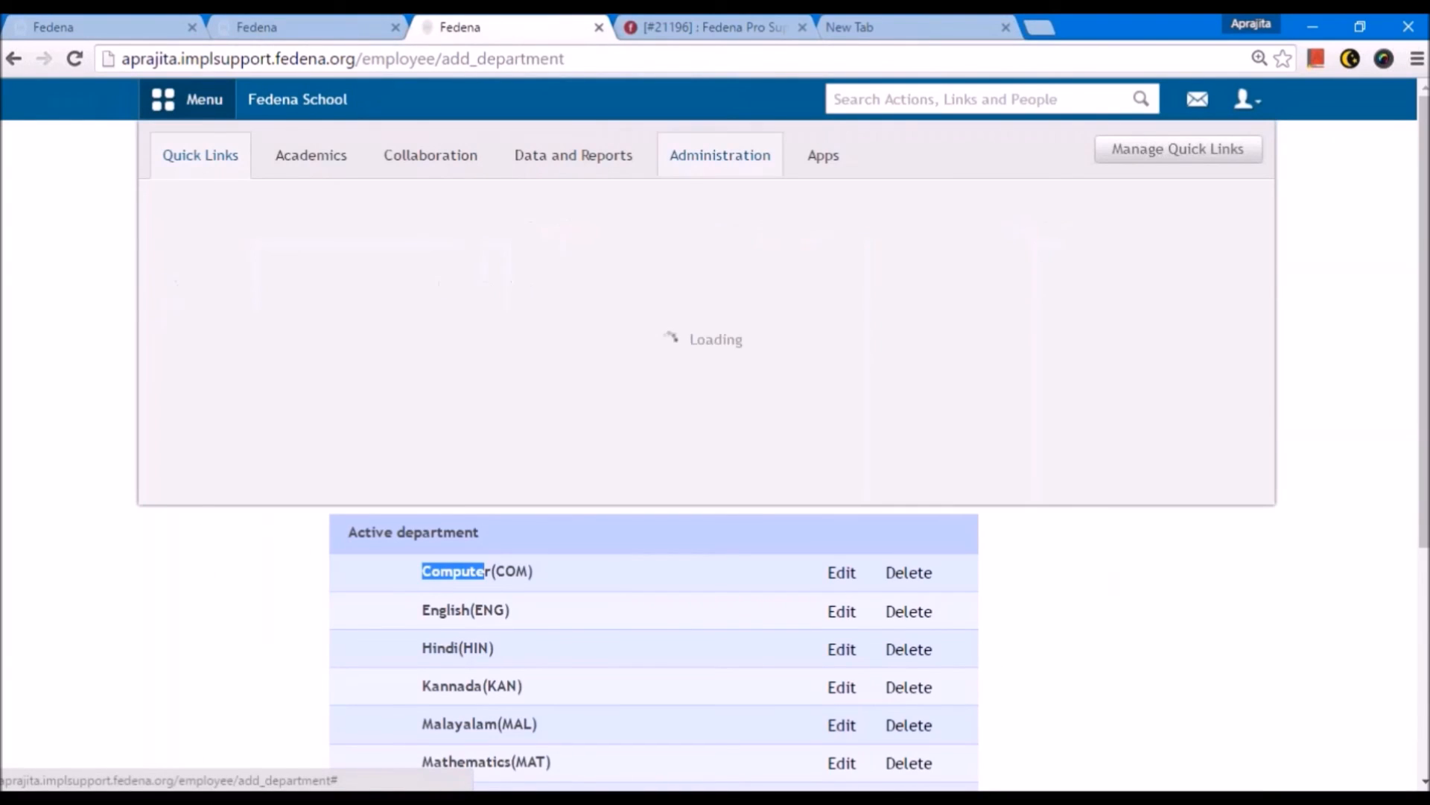
mouse_move(504, 227)
mouse_move(848, 295)
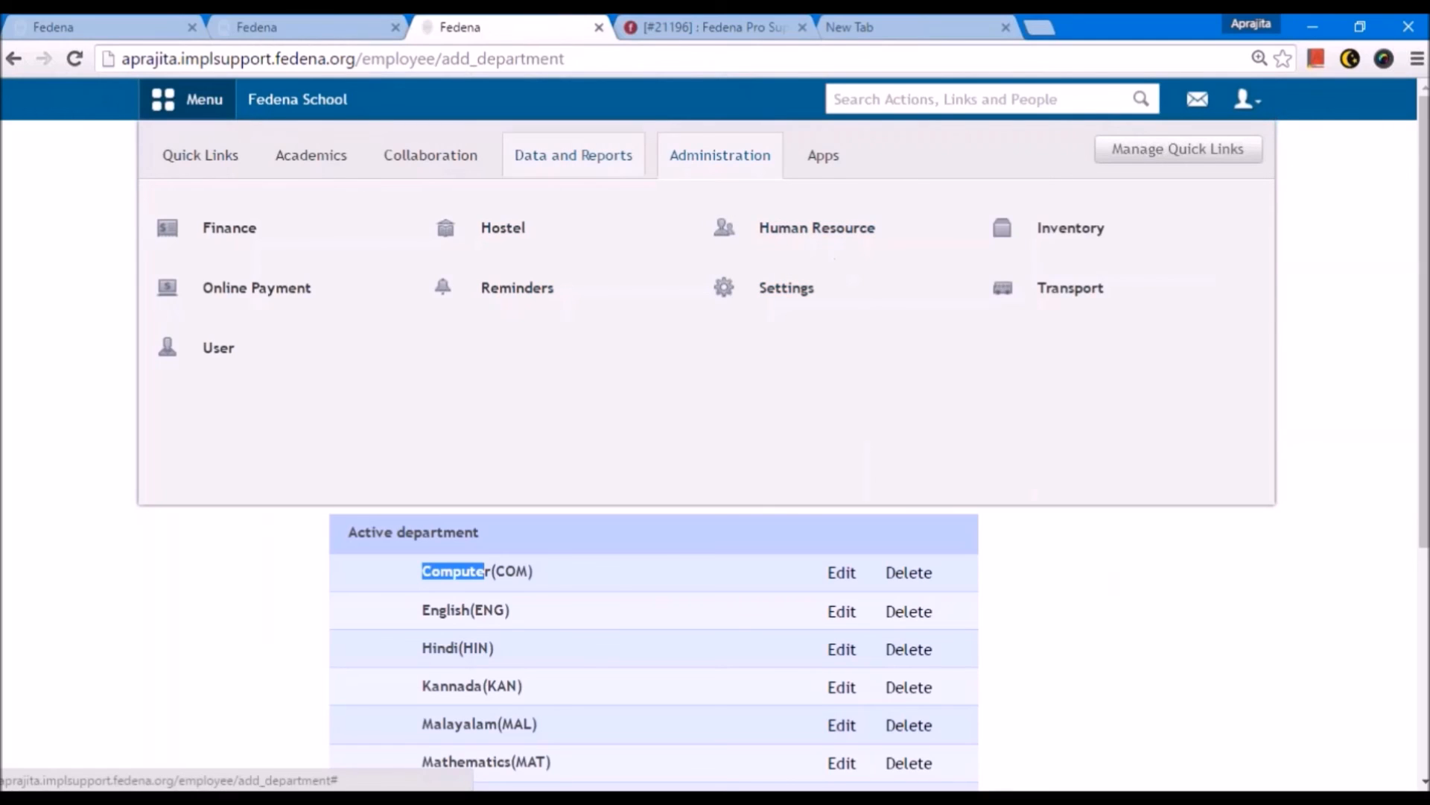
click(606, 175)
click(279, 234)
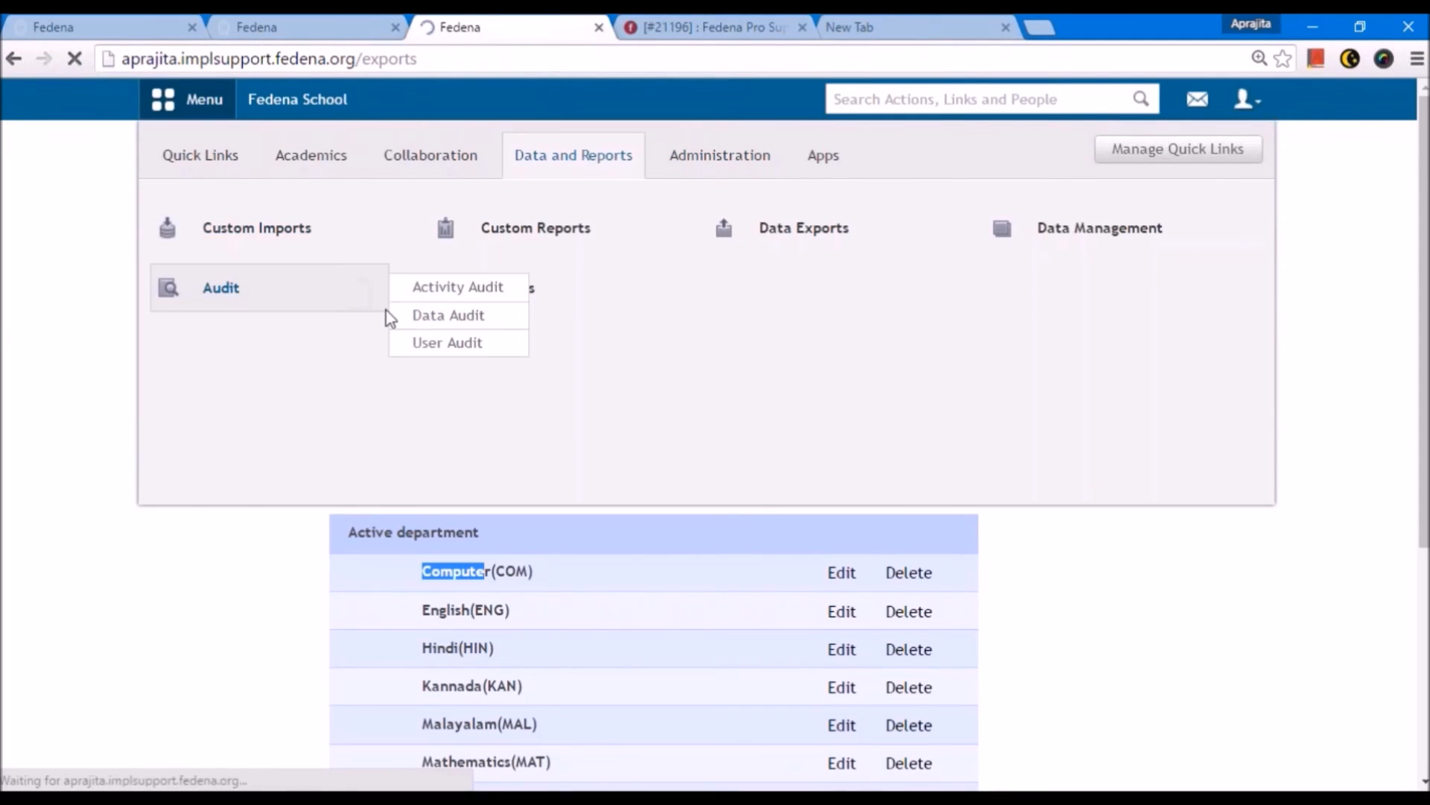